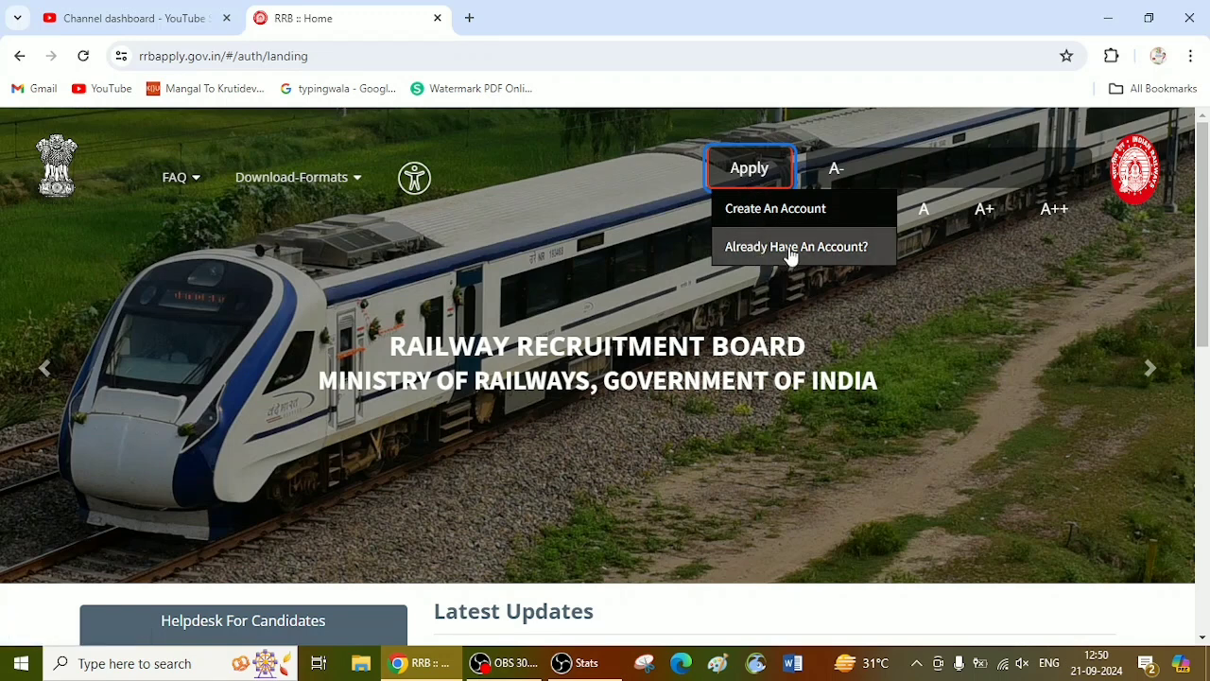
Step: Open the form for creating a new account and dismiss the notice for already registered candidates
{"action": "left_click", "coordinate": [743, 217]}
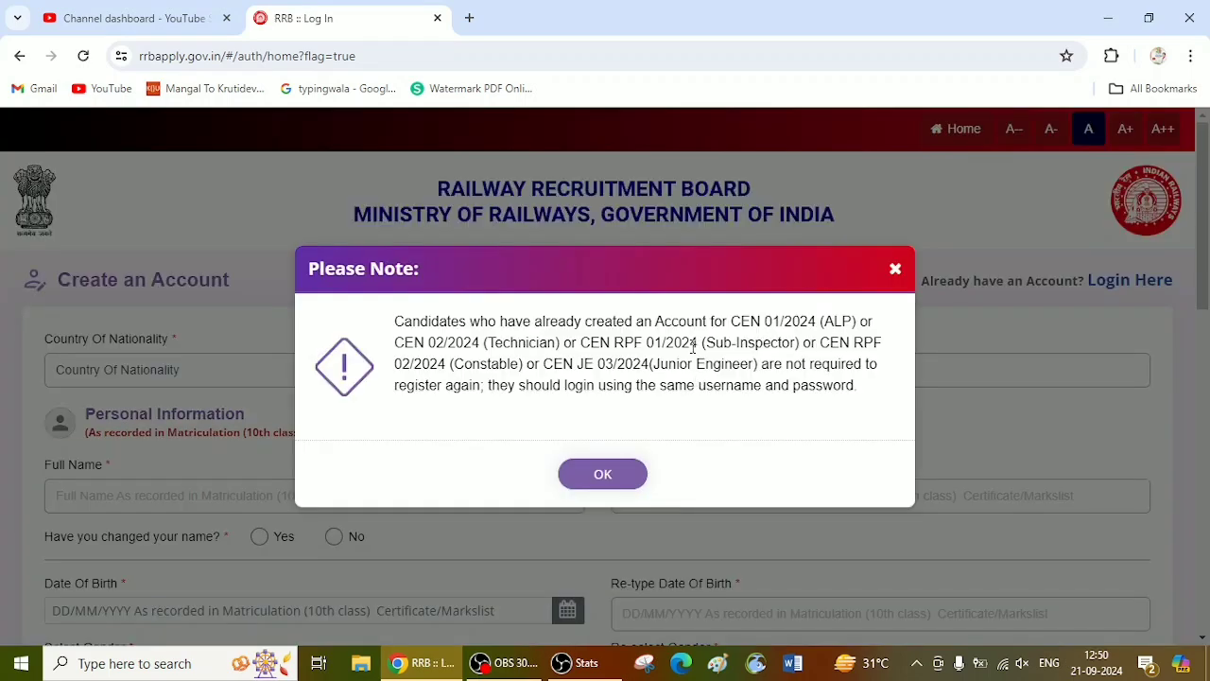
{"action": "left_click", "coordinate": [605, 474]}
{"action": "scroll", "coordinate": [648, 438], "scroll_direction": "down", "scroll_amount": 1}
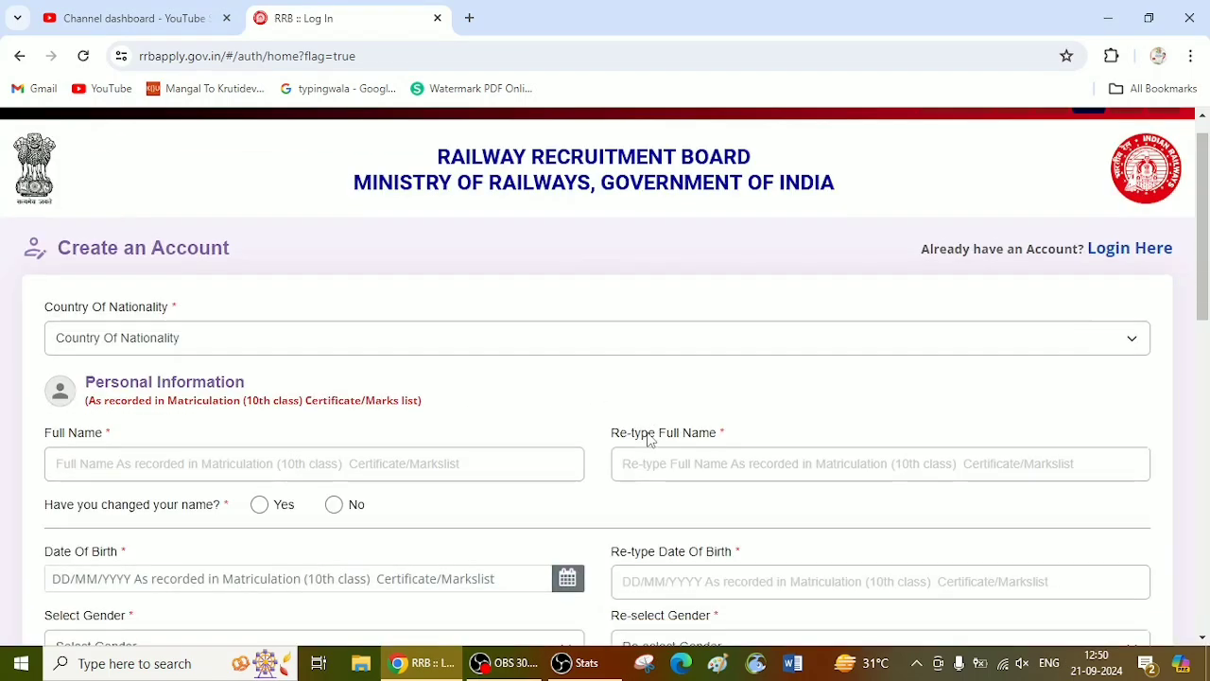
Step: Set the country of nationality to India
{"action": "scroll", "coordinate": [318, 304], "scroll_direction": "down", "scroll_amount": 1}
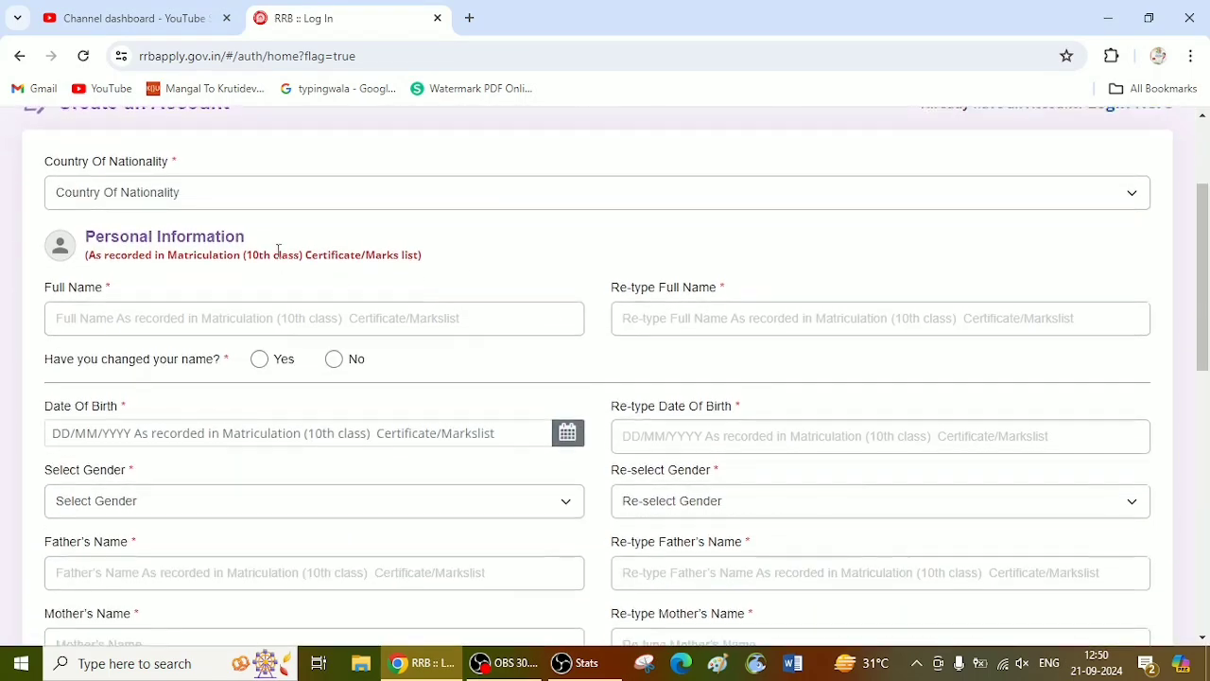
{"action": "left_click", "coordinate": [210, 198]}
{"action": "left_click", "coordinate": [156, 236]}
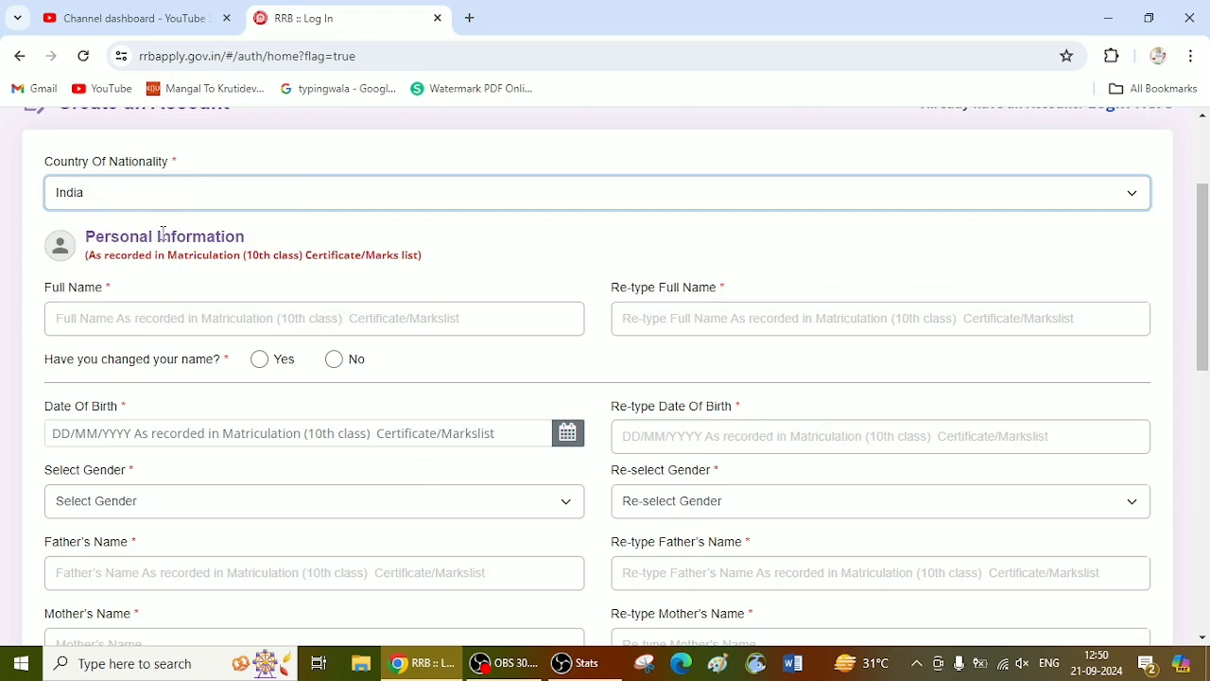
Step: Look at the Full Name and Re-type Full Name fields in the personal information section
{"action": "scroll", "coordinate": [161, 237], "scroll_direction": "down", "scroll_amount": 1}
{"action": "left_click", "coordinate": [178, 235]}
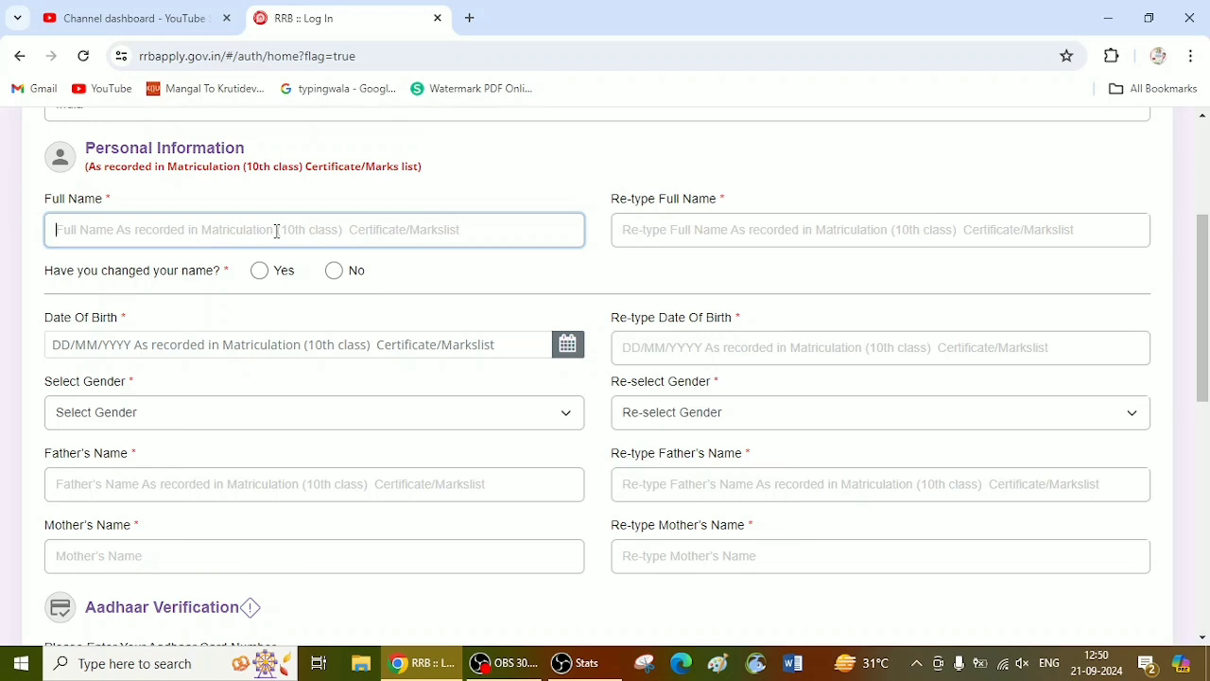
{"action": "left_click", "coordinate": [656, 233]}
{"action": "scroll", "coordinate": [283, 331], "scroll_direction": "down", "scroll_amount": 1}
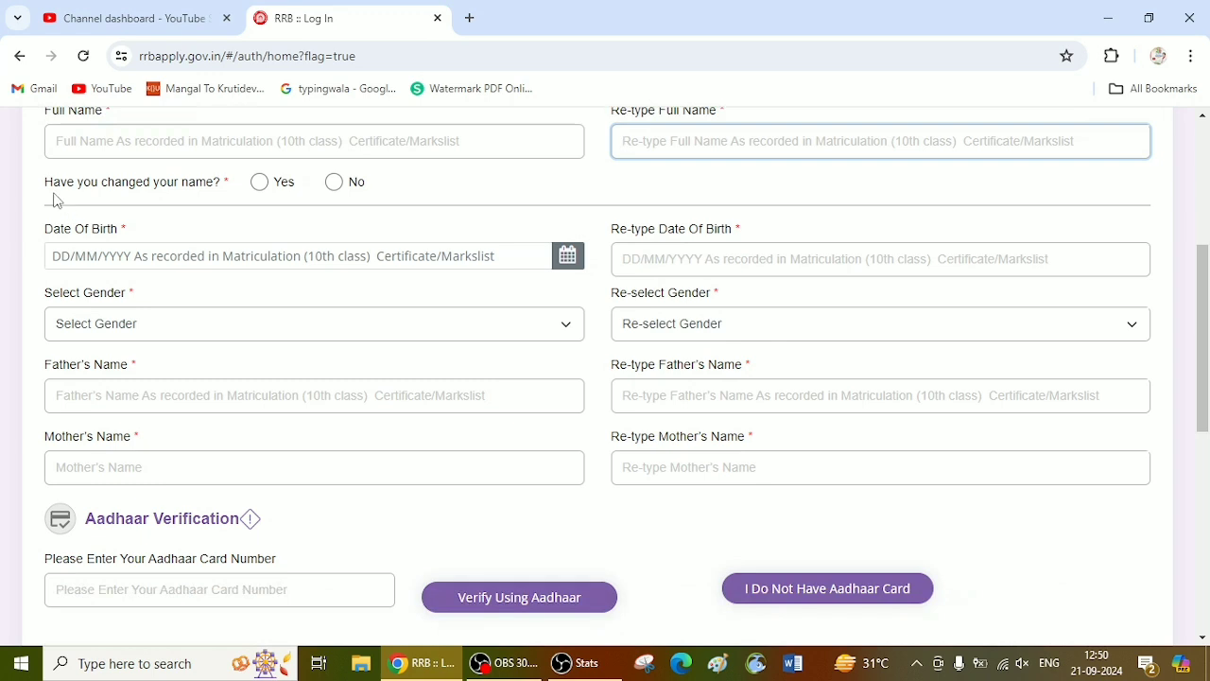
Step: Answer No to the question whether the candidate's name has been changed
{"action": "left_click_drag", "start_coordinate": [53, 199], "coordinate": [257, 195]}
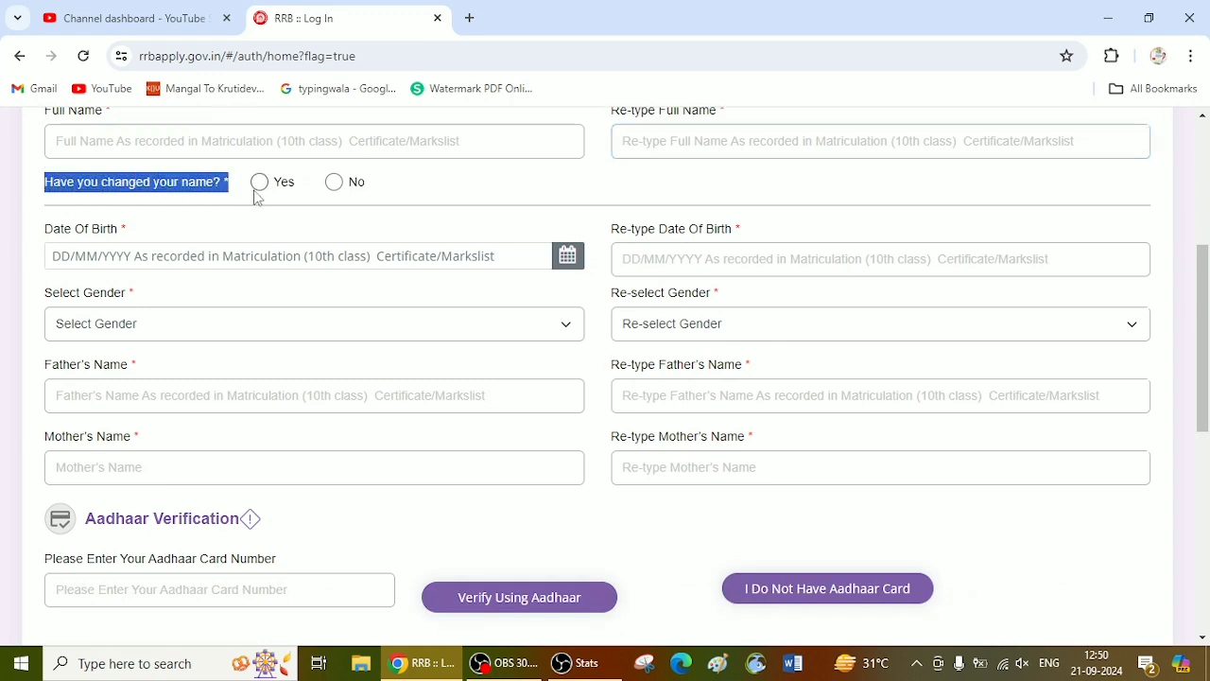
{"action": "left_click", "coordinate": [333, 182]}
{"action": "left_click", "coordinate": [280, 254]}
{"action": "left_click", "coordinate": [511, 241]}
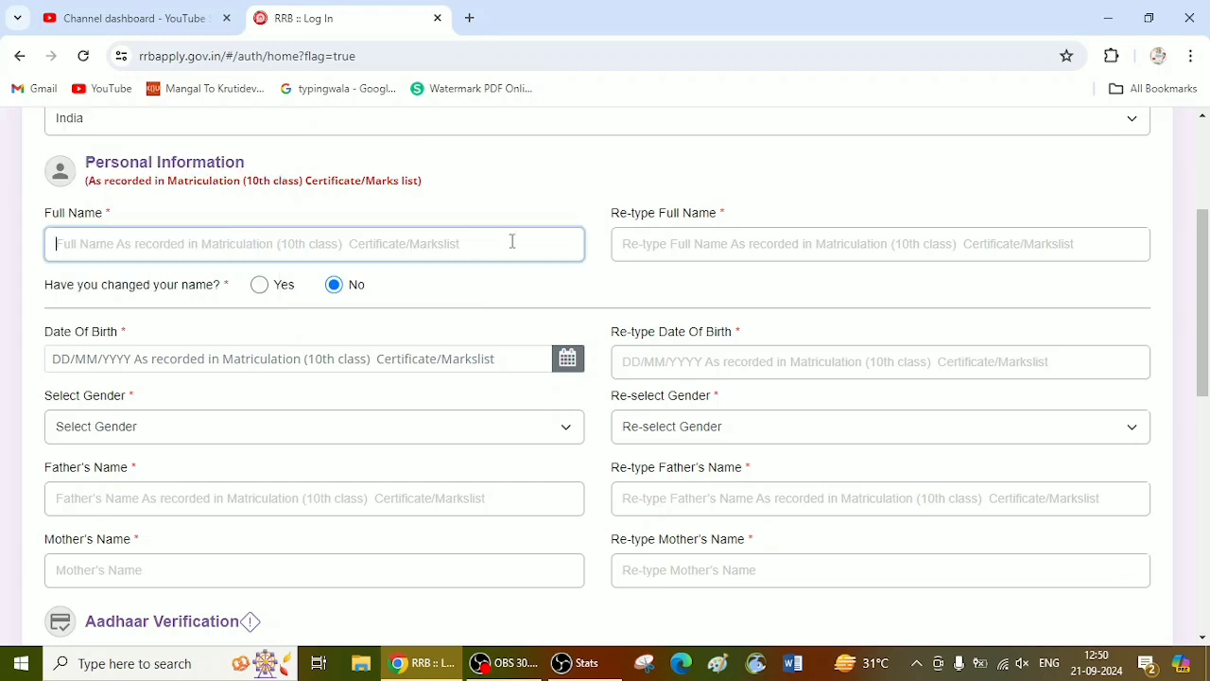
Step: Choose Female as the gender and repeat the same choice in the gender confirmation
{"action": "scroll", "coordinate": [653, 353], "scroll_direction": "down", "scroll_amount": 2}
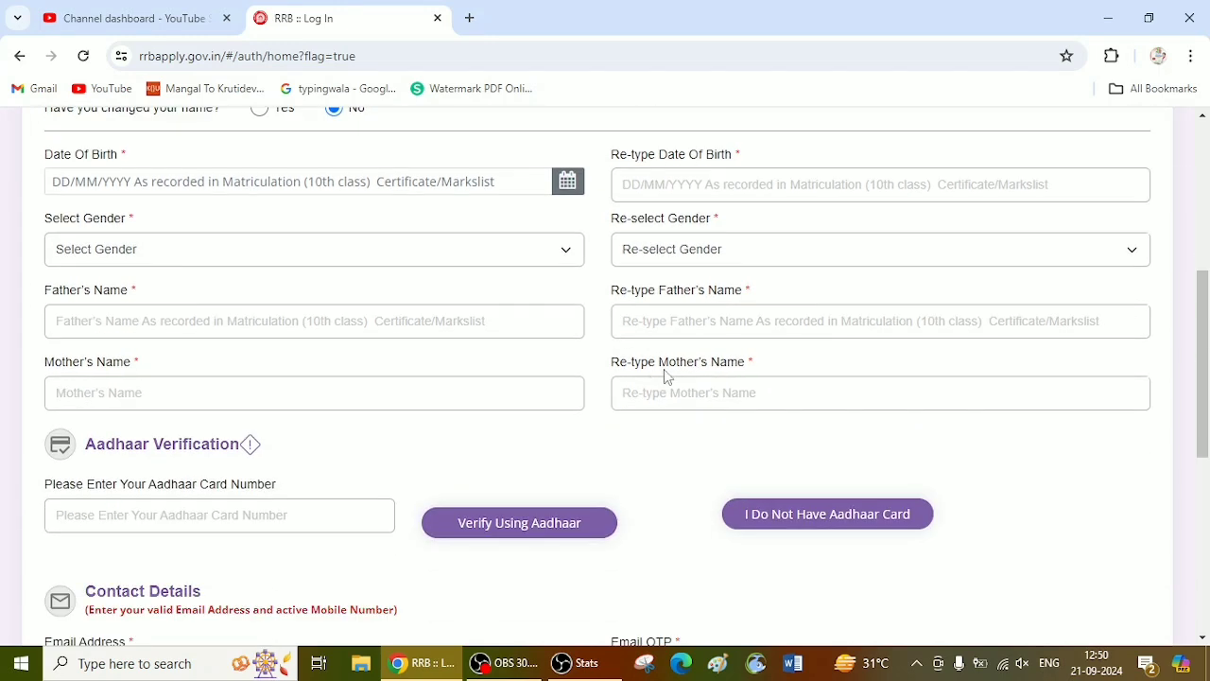
{"action": "left_click", "coordinate": [232, 255]}
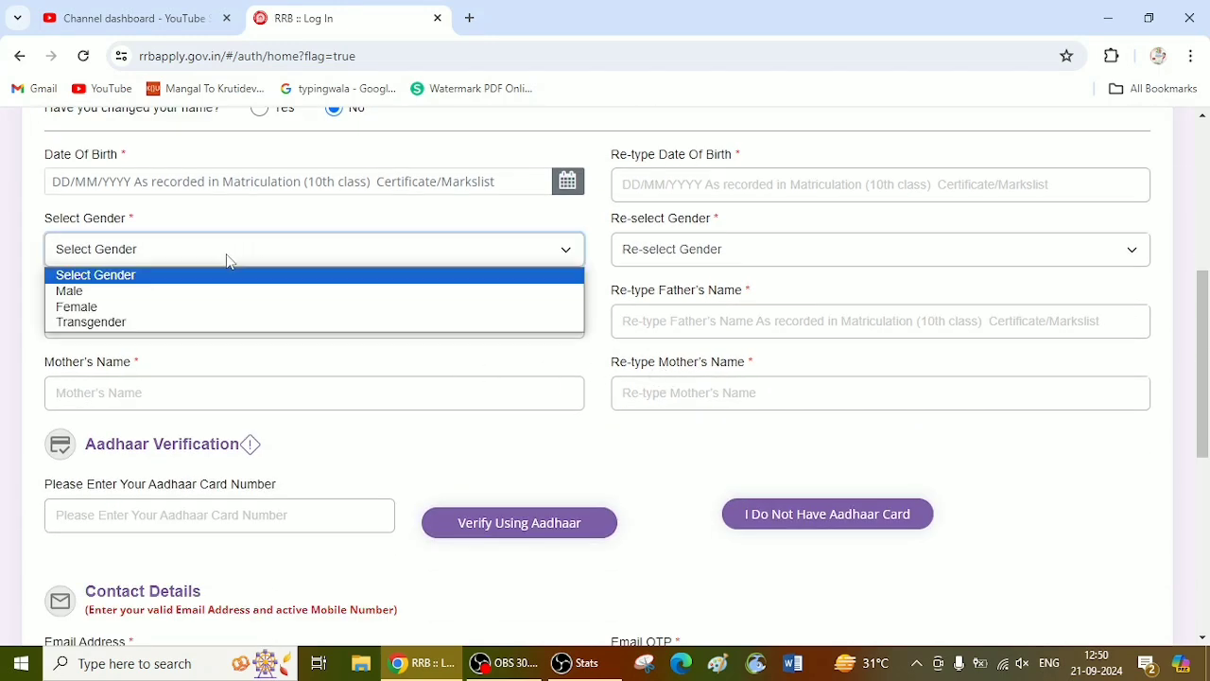
{"action": "left_click", "coordinate": [176, 309]}
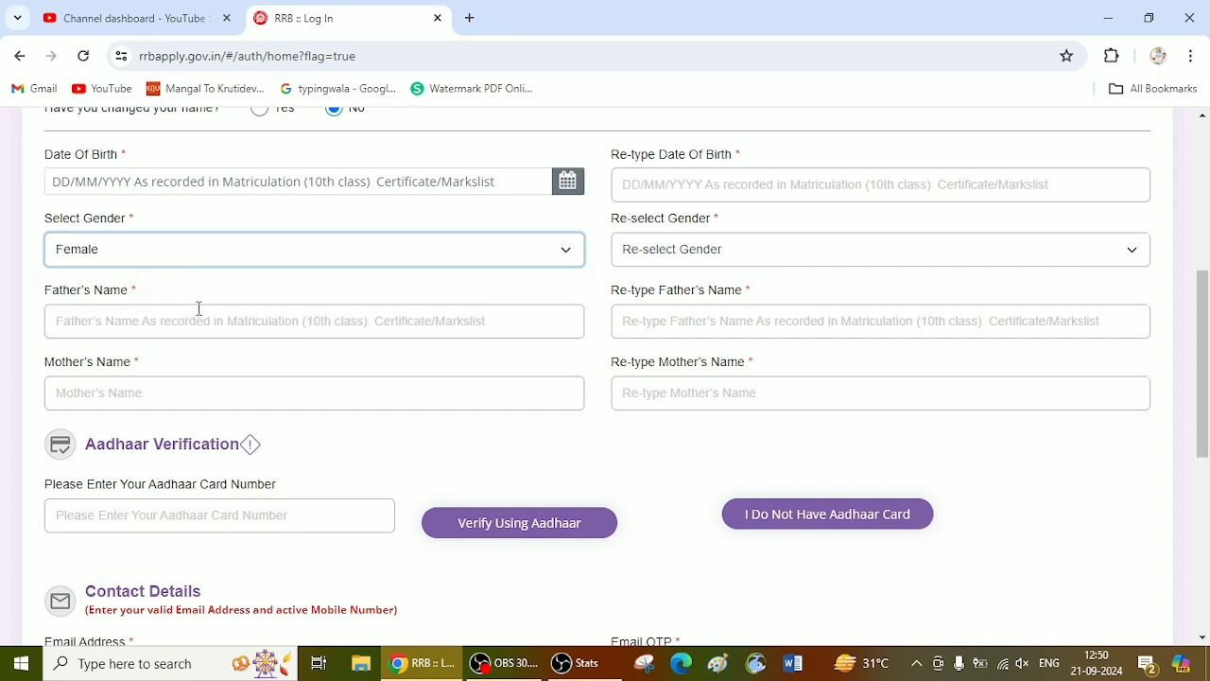
{"action": "left_click", "coordinate": [312, 183]}
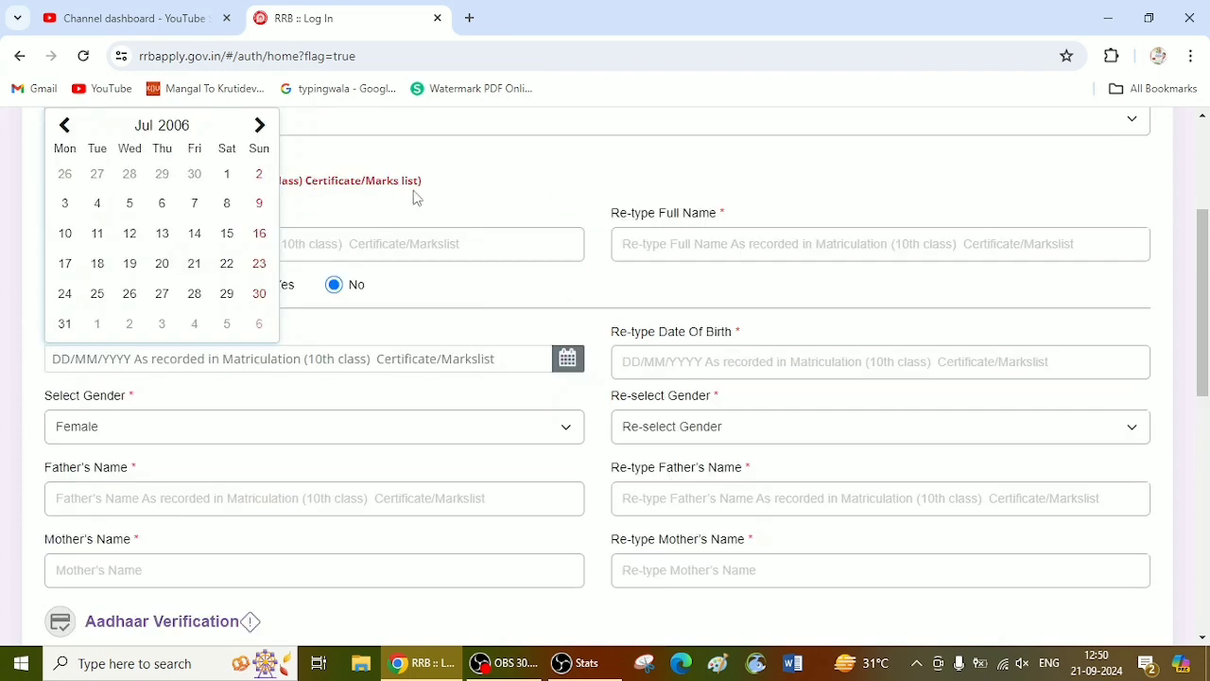
{"action": "left_click", "coordinate": [490, 305]}
{"action": "scroll", "coordinate": [548, 330], "scroll_direction": "down", "scroll_amount": 1}
{"action": "left_click", "coordinate": [671, 338]}
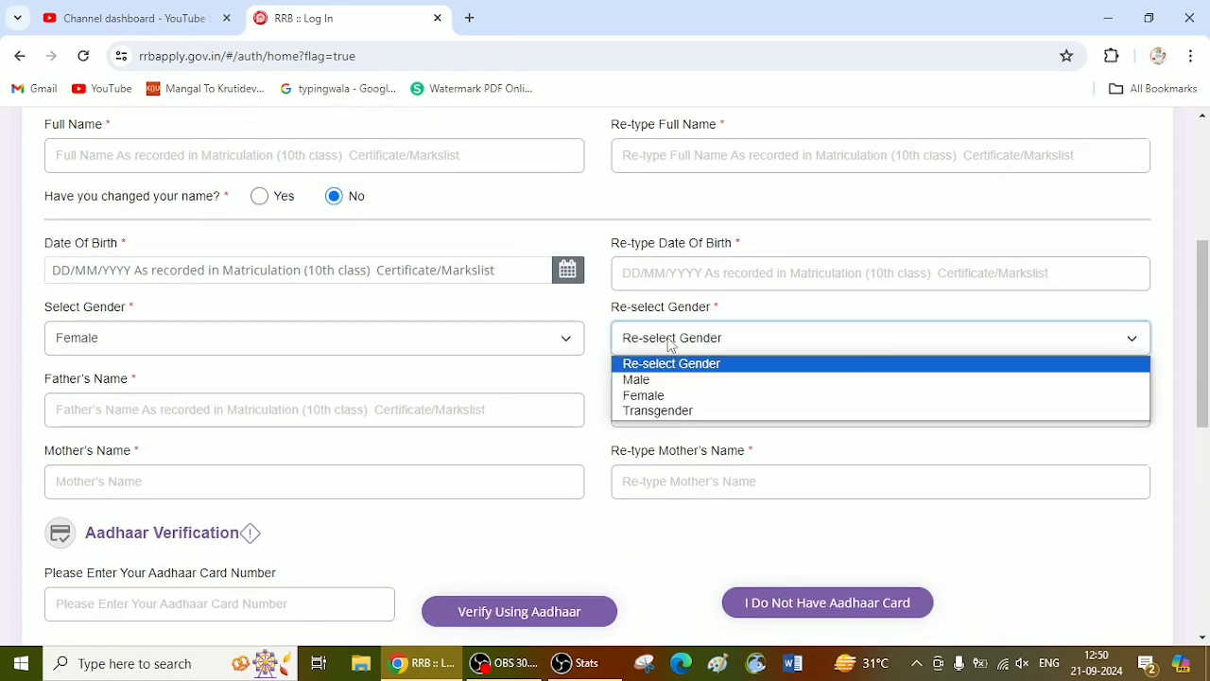
{"action": "left_click", "coordinate": [643, 396]}
Step: Enter the candidate's date of birth by choosing its year, month and day in the calendar
{"action": "scroll", "coordinate": [481, 327], "scroll_direction": "down", "scroll_amount": 2}
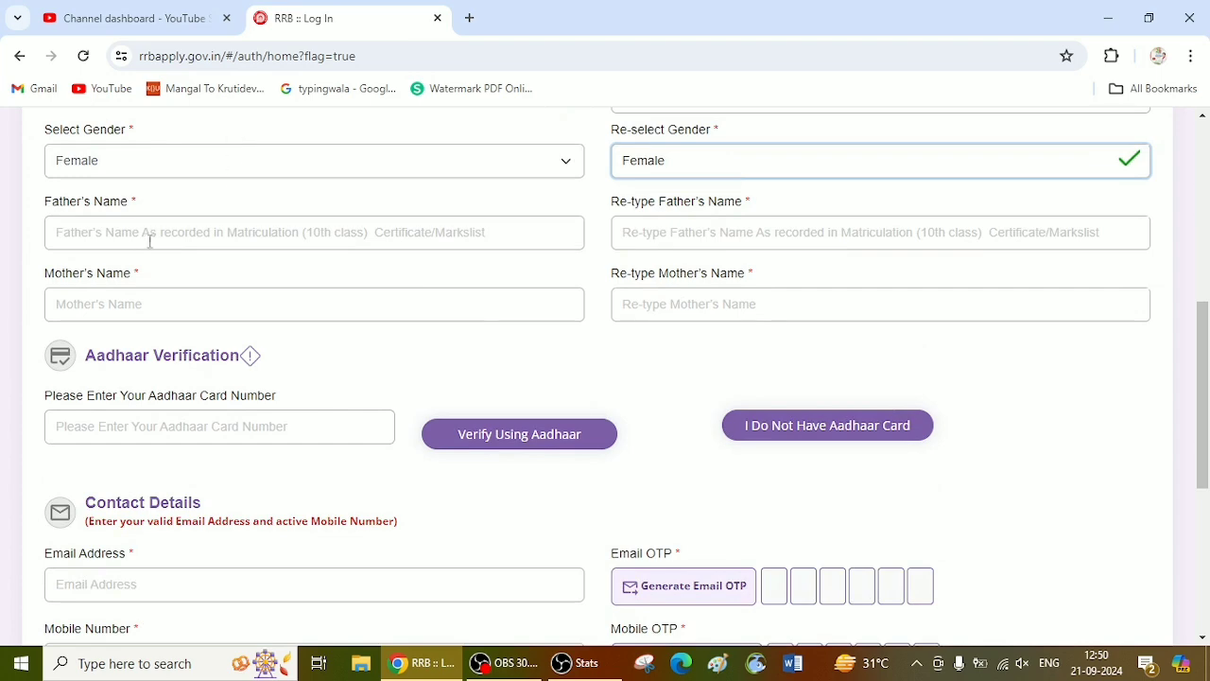
{"action": "scroll", "coordinate": [180, 242], "scroll_direction": "up", "scroll_amount": 1}
{"action": "left_click", "coordinate": [86, 180]}
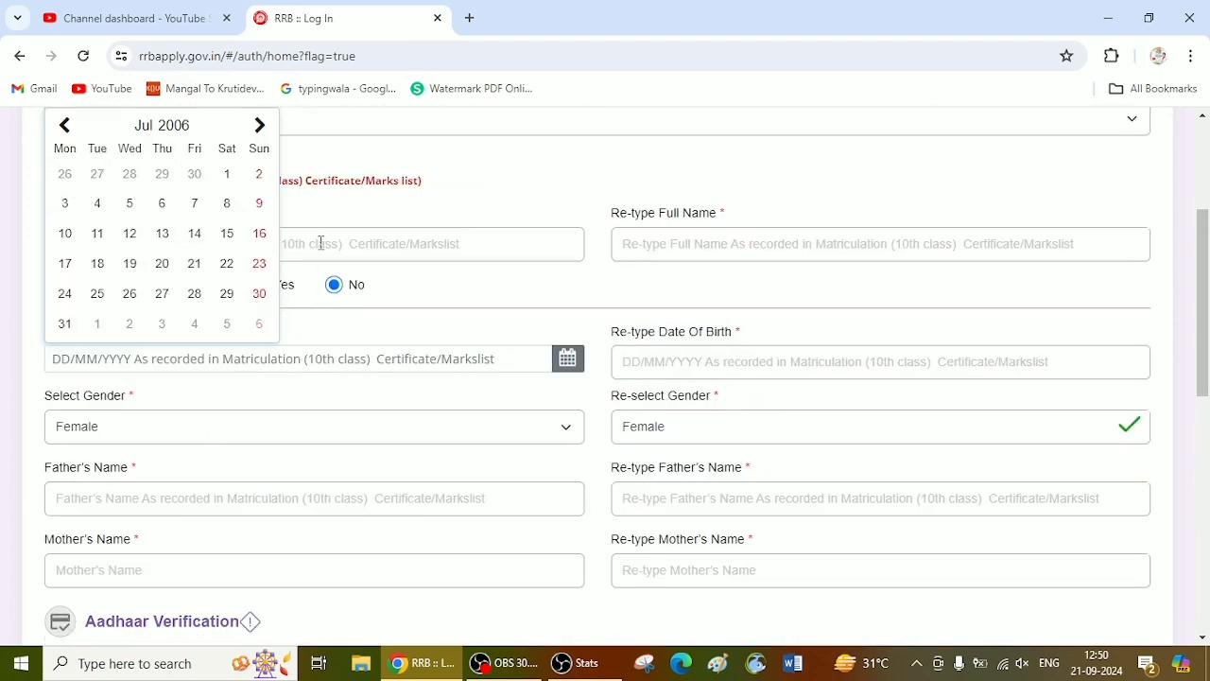
{"action": "scroll", "coordinate": [349, 255], "scroll_direction": "up", "scroll_amount": 1}
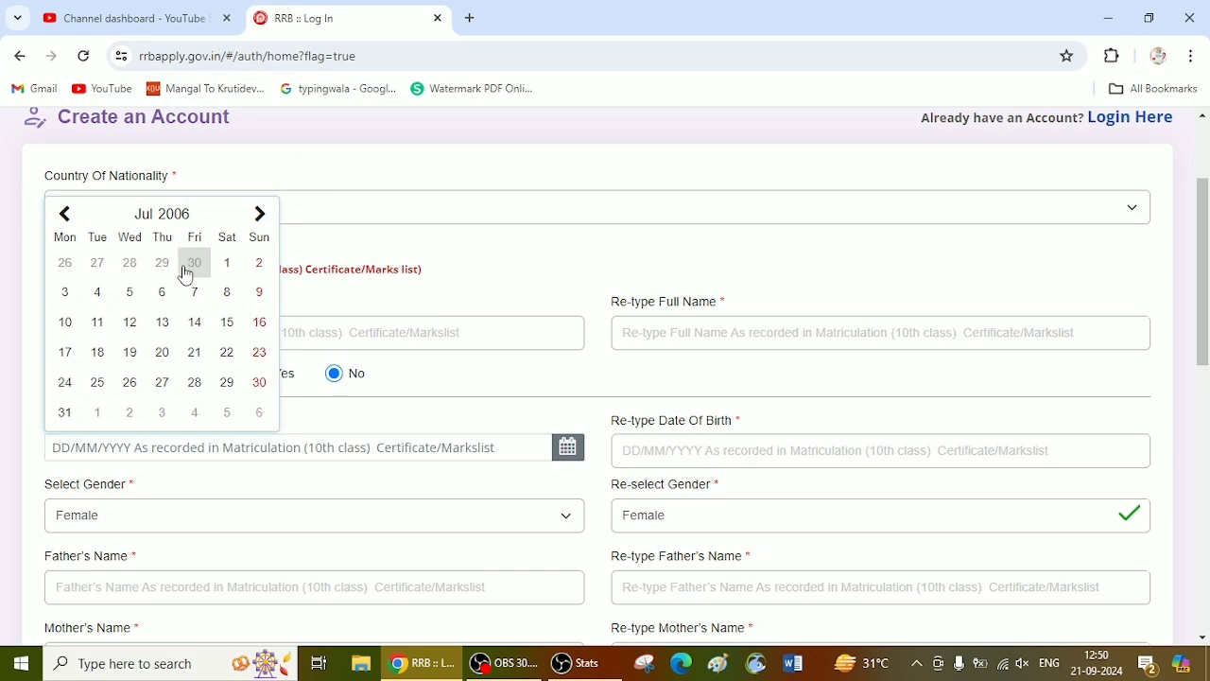
{"action": "left_click", "coordinate": [180, 216]}
{"action": "left_click", "coordinate": [179, 216]}
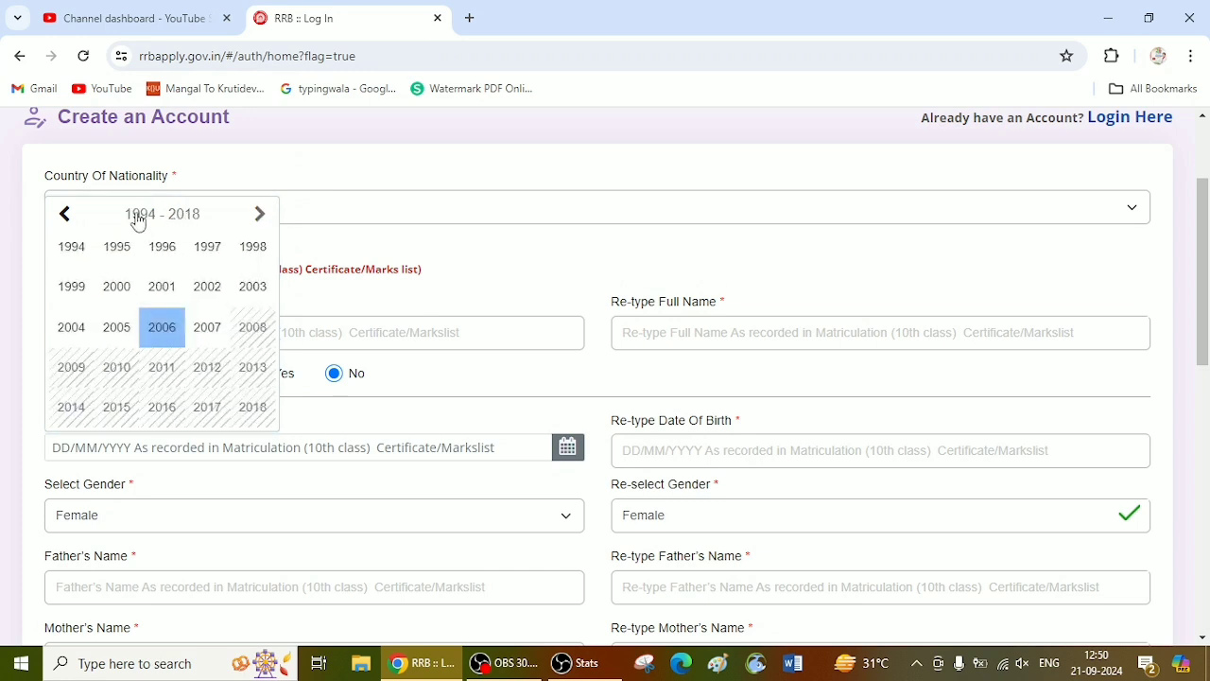
{"action": "left_click", "coordinate": [206, 249]}
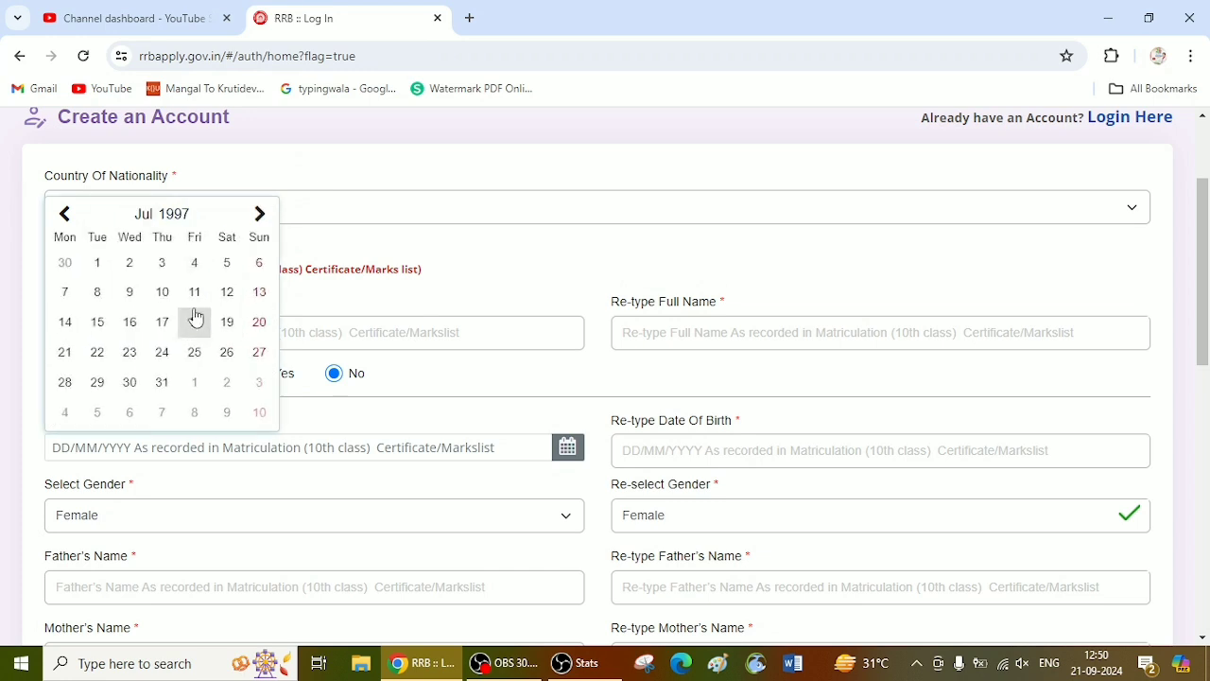
{"action": "left_click", "coordinate": [65, 214]}
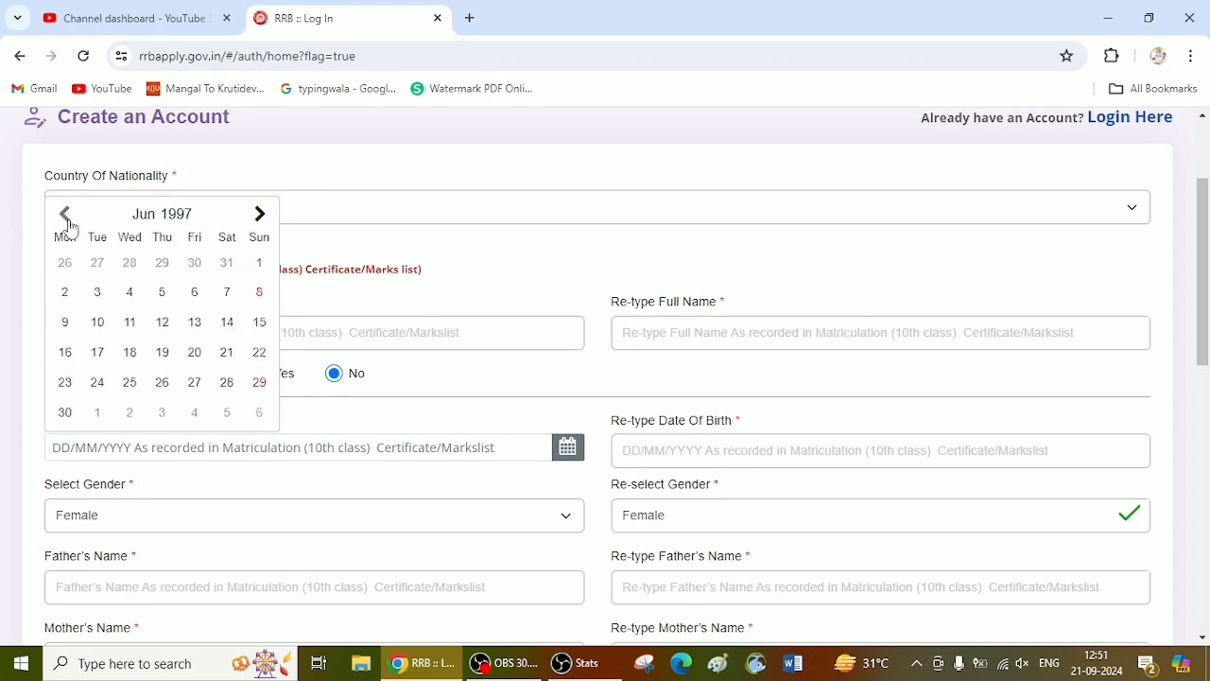
{"action": "left_click", "coordinate": [184, 219]}
{"action": "left_click", "coordinate": [118, 328]}
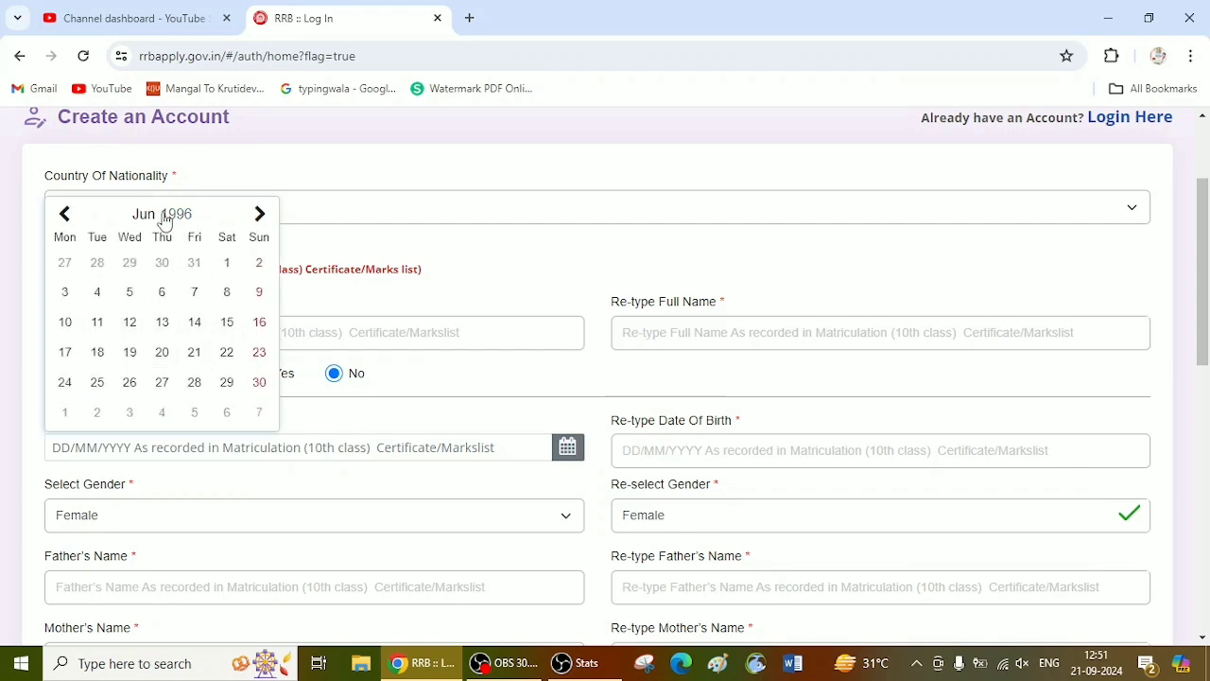
{"action": "left_click", "coordinate": [260, 217]}
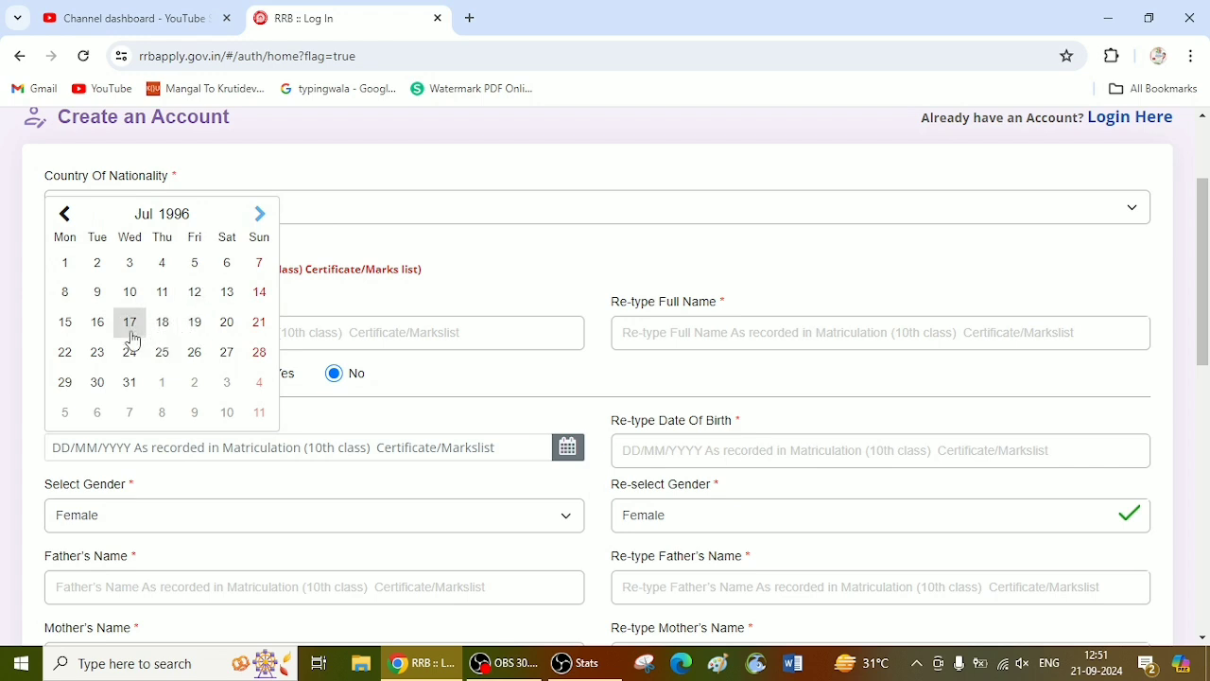
{"action": "left_click", "coordinate": [162, 322]}
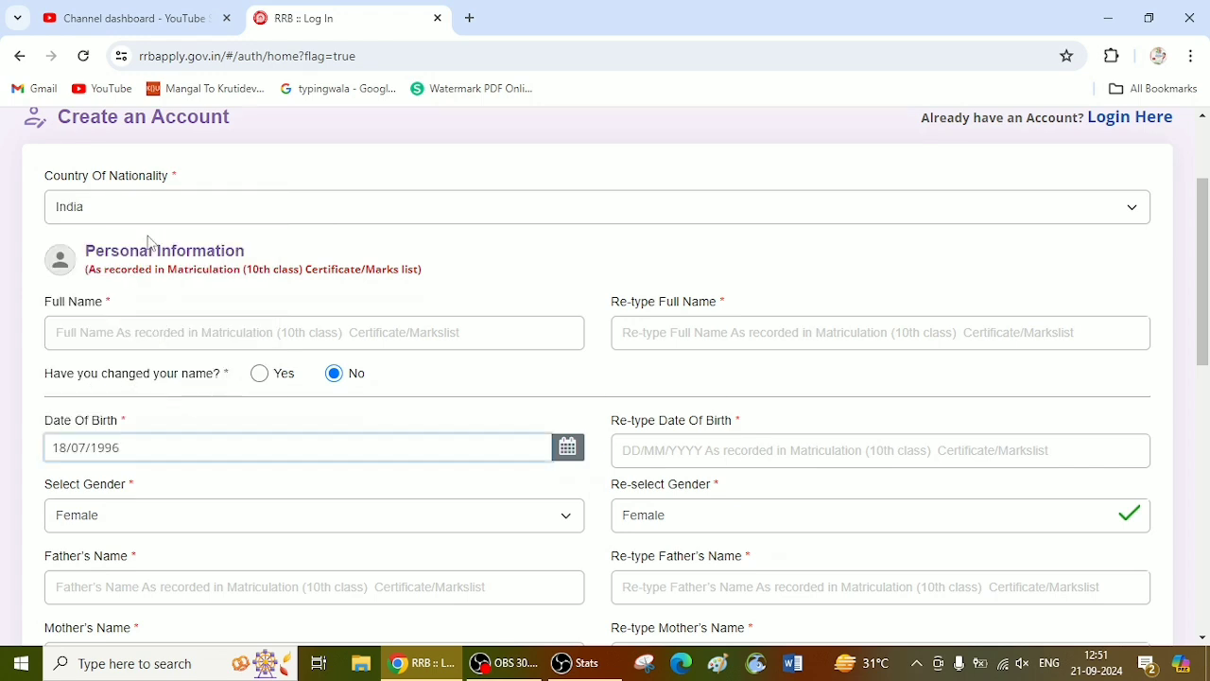
Step: Look over the fields for the father's and mother's names and their re-type counterparts
{"action": "scroll", "coordinate": [508, 422], "scroll_direction": "down", "scroll_amount": 3}
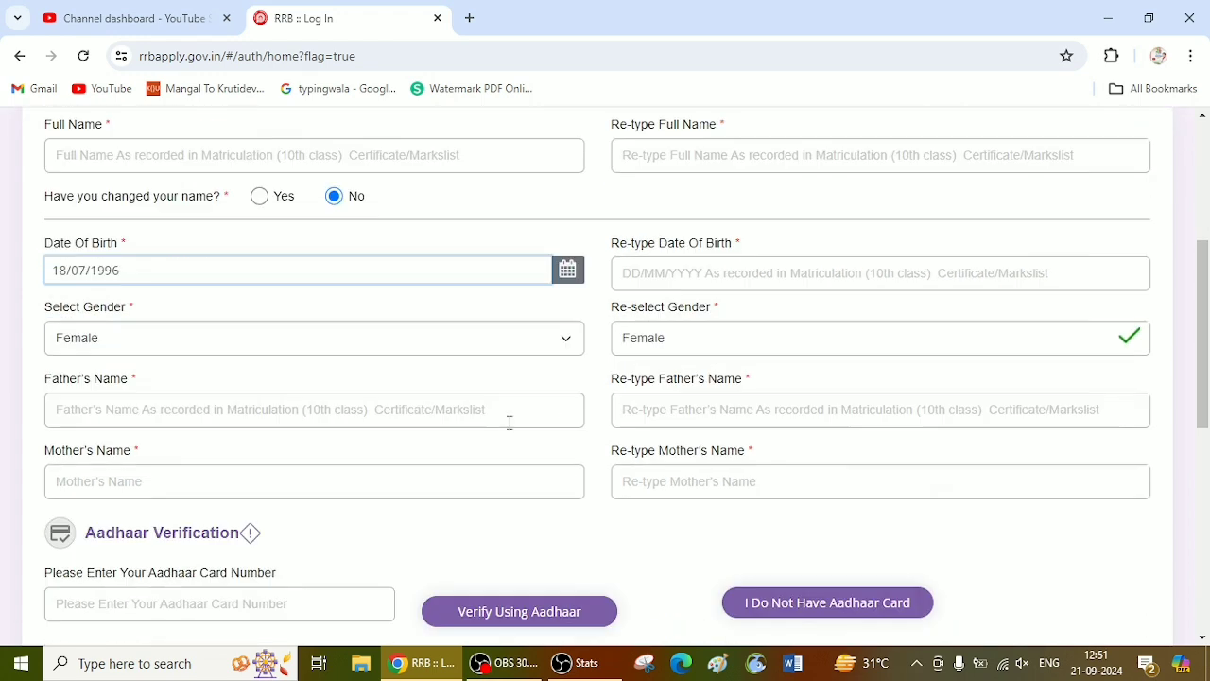
{"action": "left_click", "coordinate": [244, 328]}
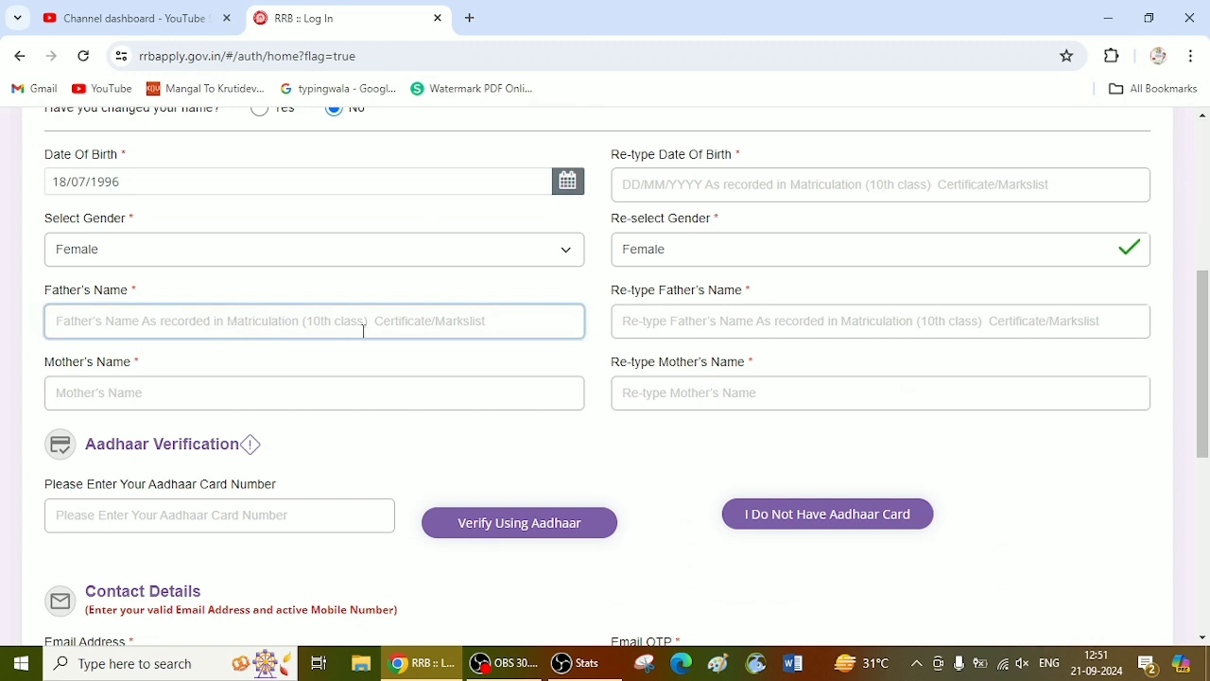
{"action": "scroll", "coordinate": [363, 331], "scroll_direction": "down", "scroll_amount": 2}
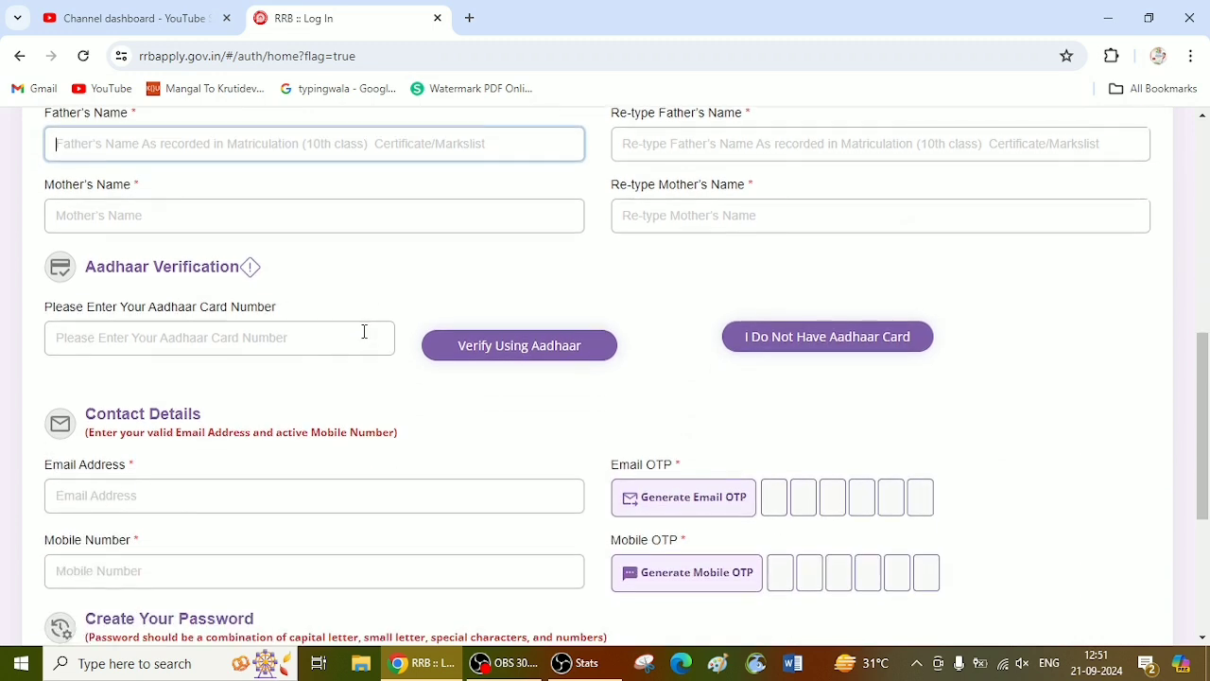
{"action": "left_click", "coordinate": [684, 146]}
{"action": "left_click", "coordinate": [353, 223]}
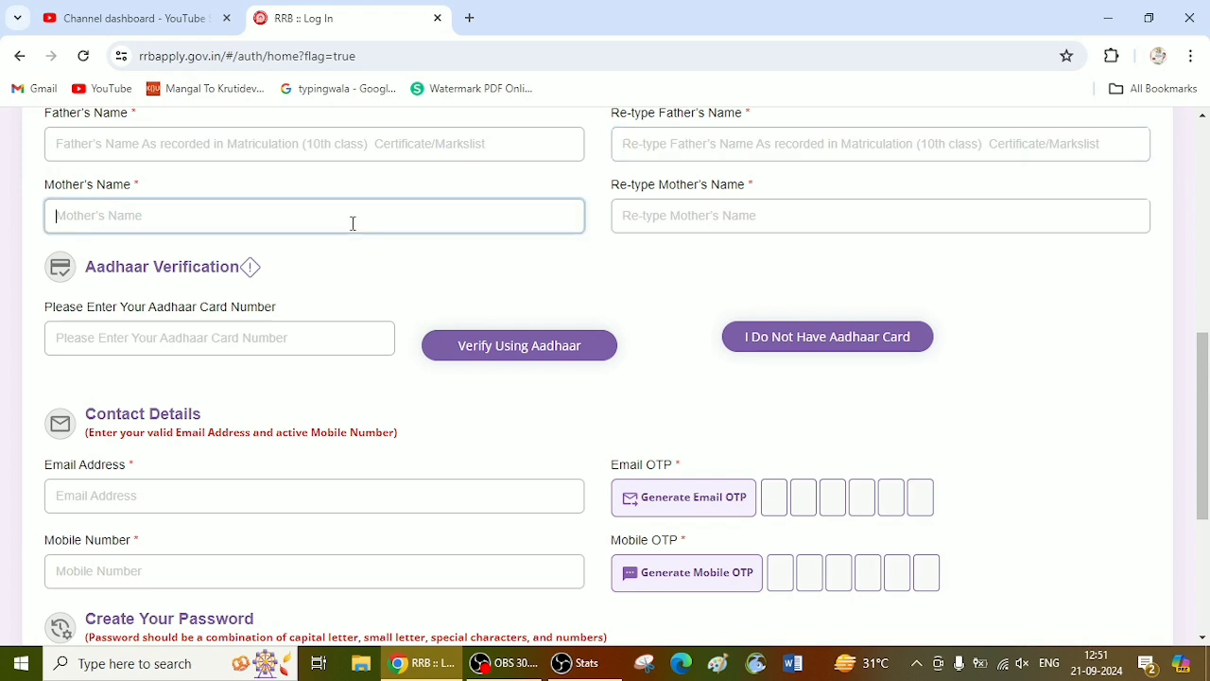
{"action": "key", "text": "Tab"}
Step: Examine the Aadhaar verification section and the email address and mobile number fields in the contact details
{"action": "scroll", "coordinate": [335, 297], "scroll_direction": "down", "scroll_amount": 1}
{"action": "left_click", "coordinate": [283, 249]}
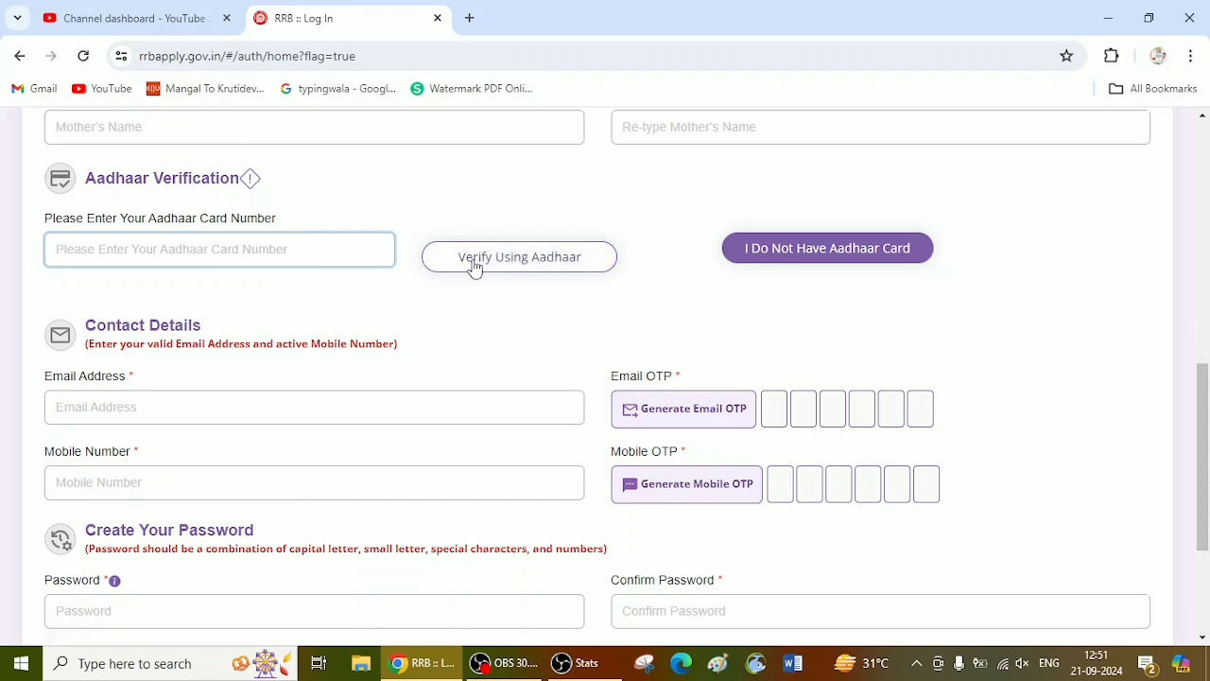
{"action": "scroll", "coordinate": [454, 321], "scroll_direction": "down", "scroll_amount": 2}
{"action": "left_click", "coordinate": [189, 231]}
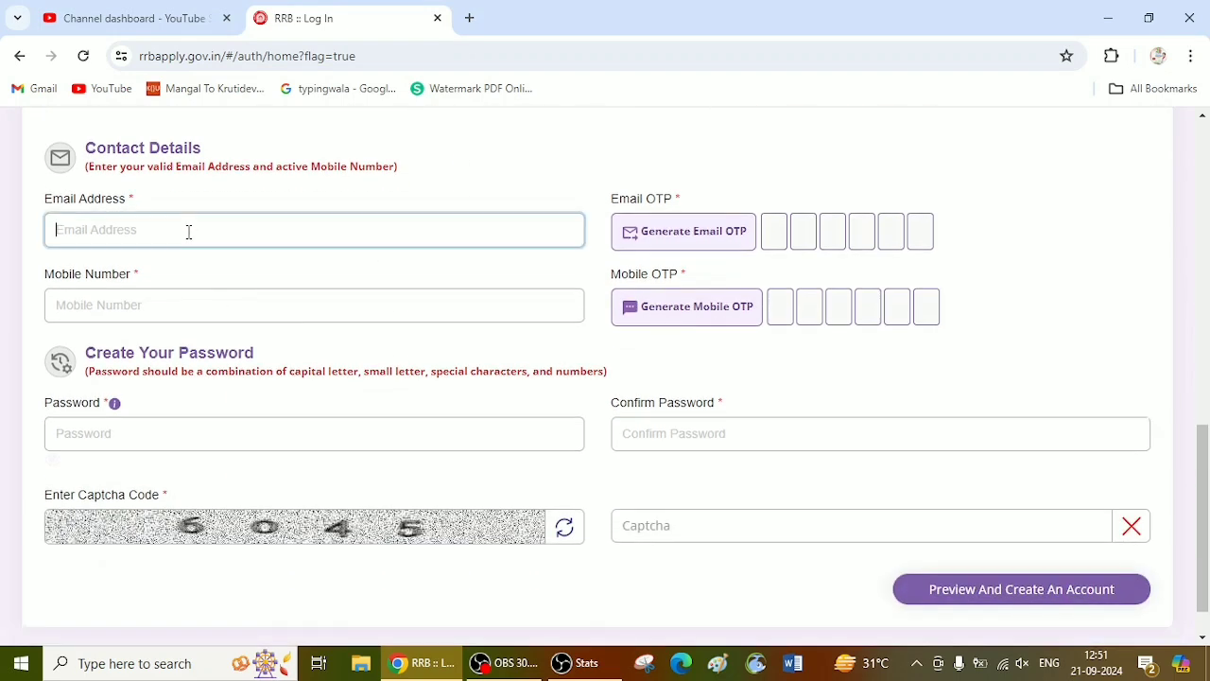
{"action": "scroll", "coordinate": [189, 232], "scroll_direction": "up", "scroll_amount": 2}
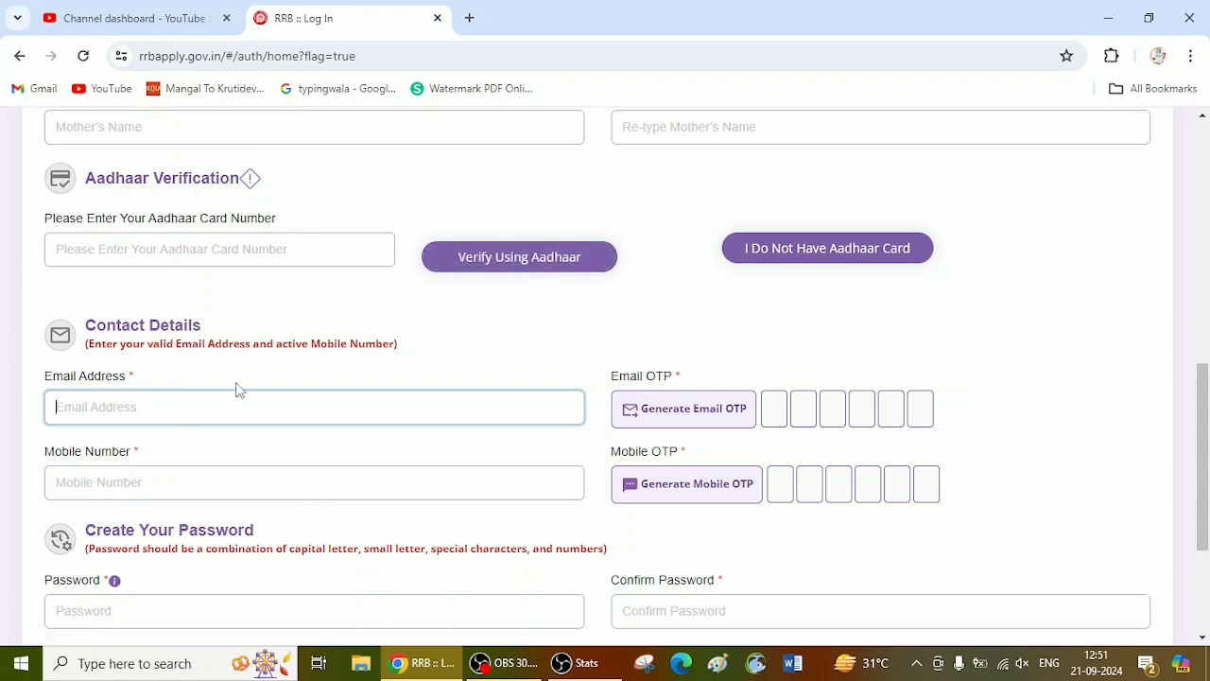
{"action": "scroll", "coordinate": [235, 396], "scroll_direction": "down", "scroll_amount": 2}
{"action": "left_click", "coordinate": [161, 305]}
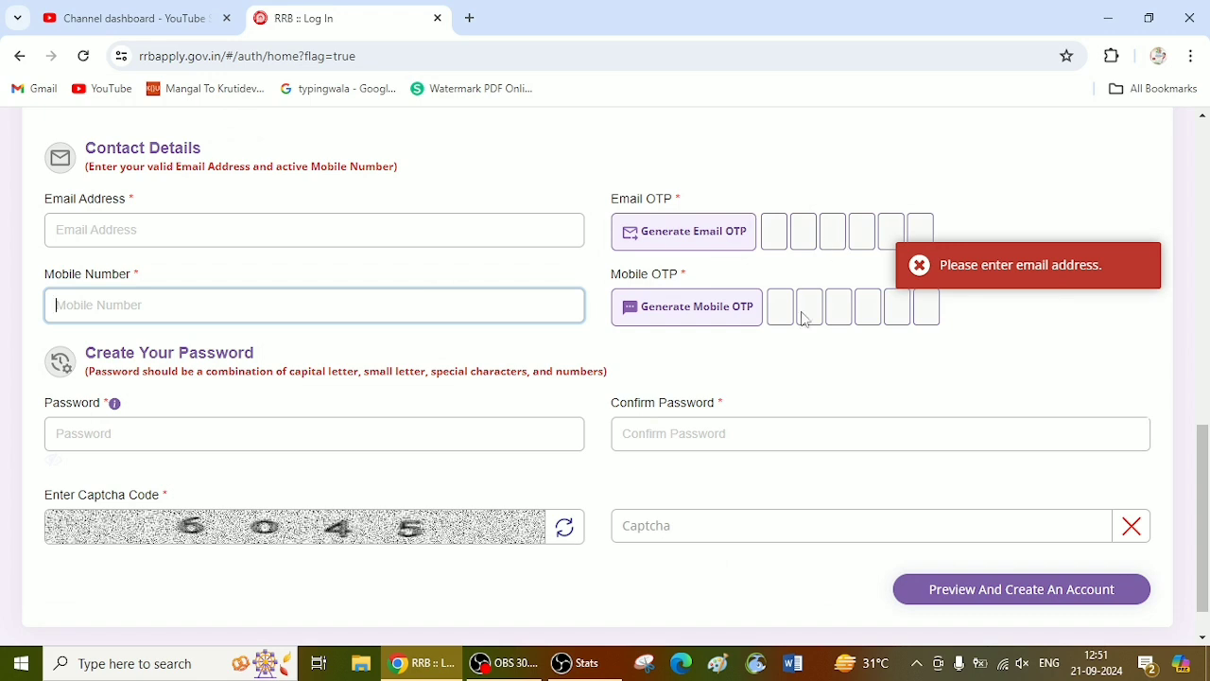
Step: Examine the password field and read which kinds of characters the password must combine
{"action": "scroll", "coordinate": [789, 321], "scroll_direction": "down", "scroll_amount": 1}
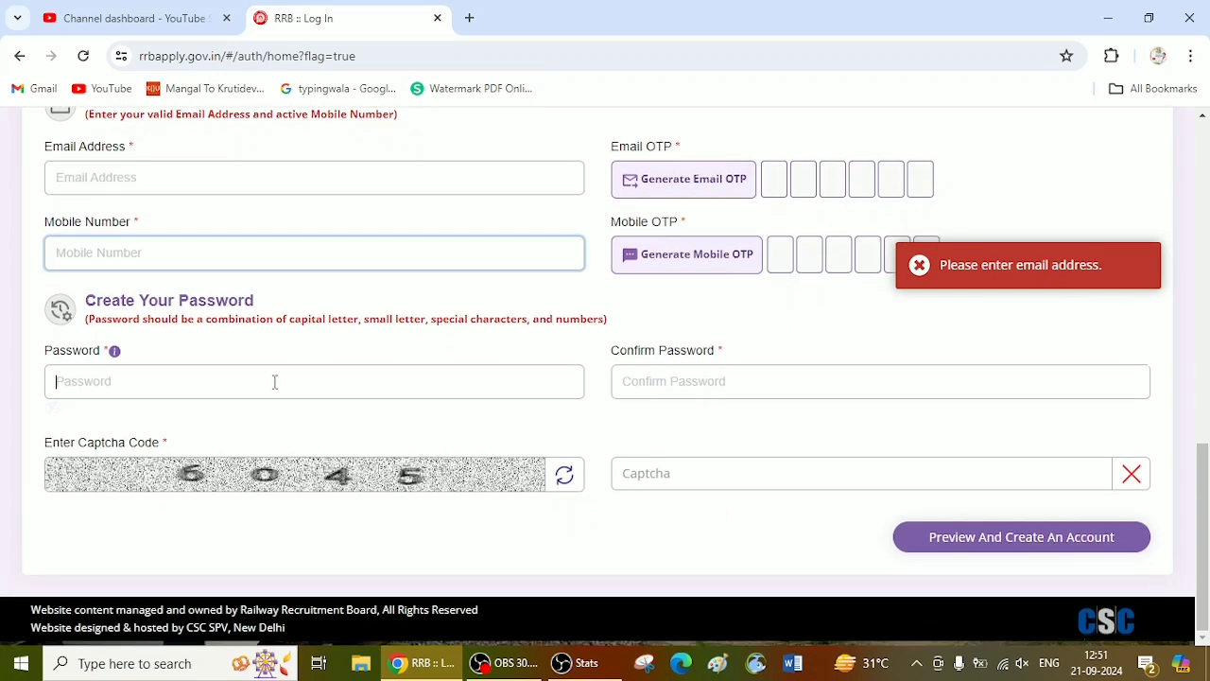
{"action": "left_click", "coordinate": [265, 381]}
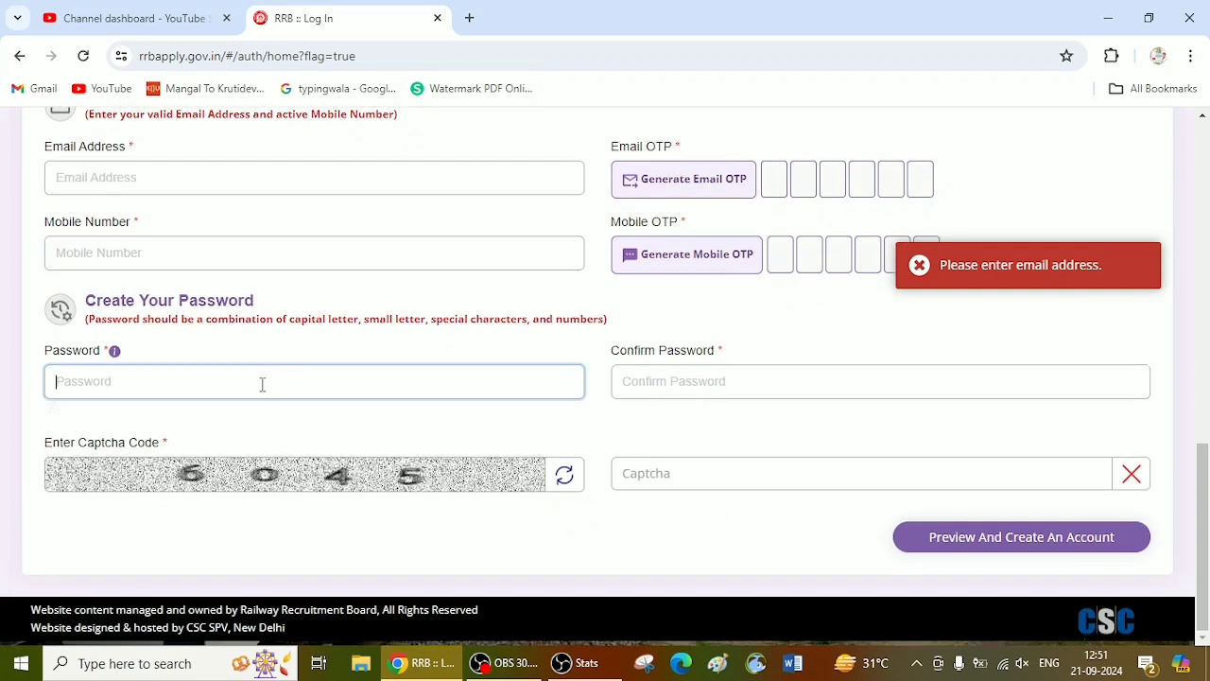
{"action": "left_click", "coordinate": [114, 352]}
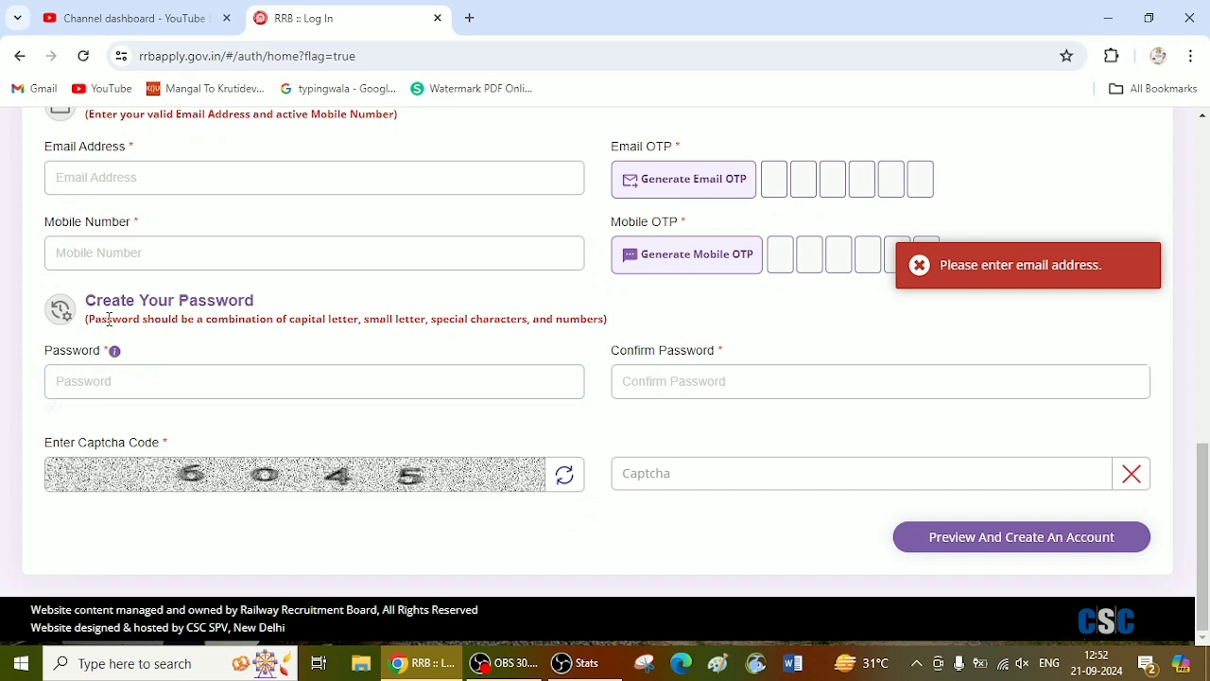
{"action": "left_click_drag", "start_coordinate": [109, 318], "coordinate": [520, 324]}
{"action": "left_click", "coordinate": [320, 332]}
{"action": "left_click", "coordinate": [423, 319]}
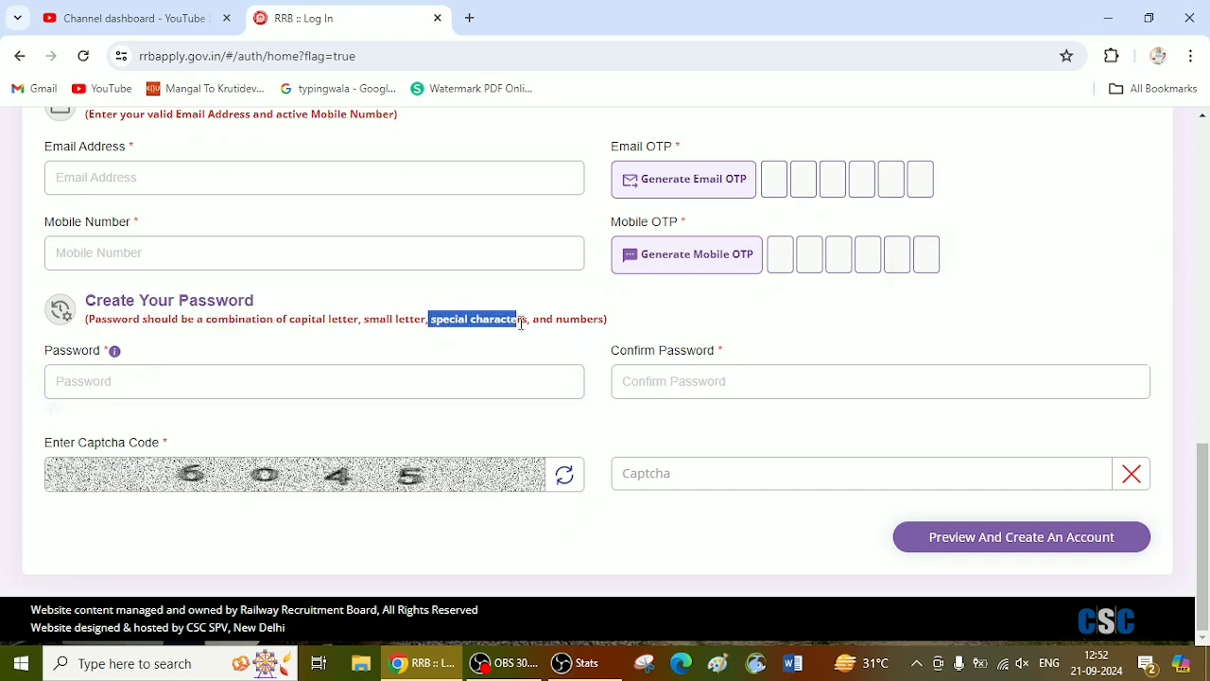
{"action": "left_click", "coordinate": [541, 326]}
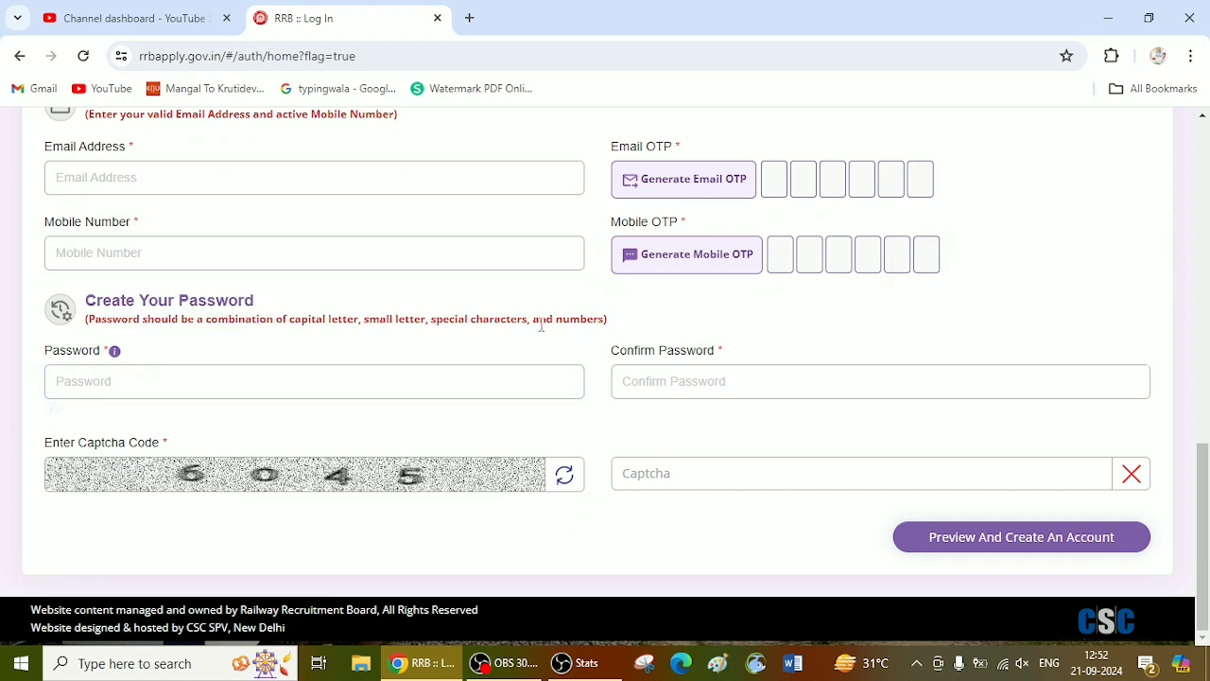
Step: Switch to Word, create a blank document and set the font size to 48
{"action": "left_click", "coordinate": [792, 662]}
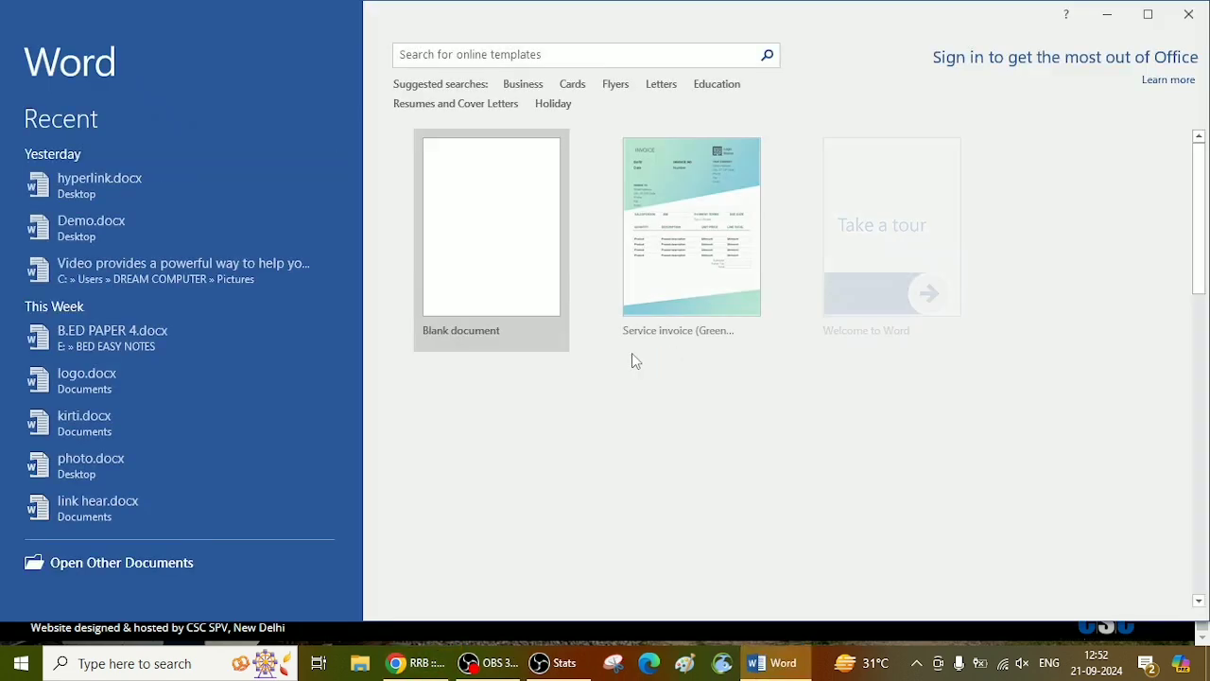
{"action": "left_click", "coordinate": [439, 269]}
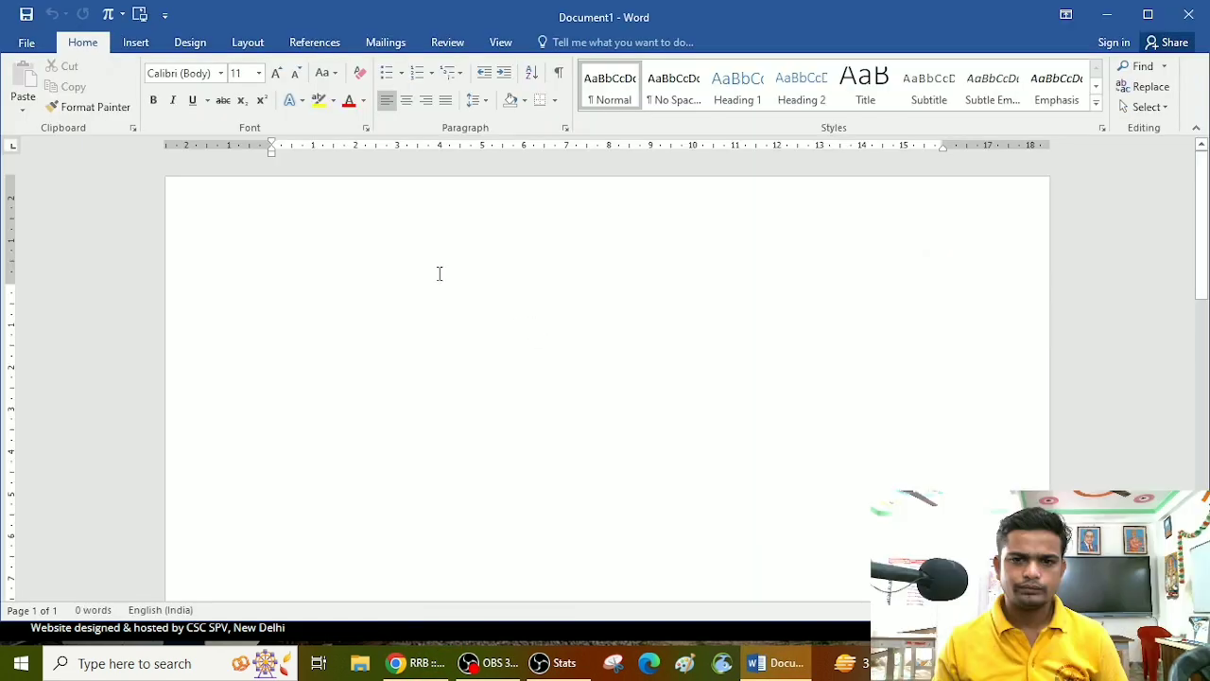
{"action": "left_click", "coordinate": [258, 73]}
{"action": "left_click", "coordinate": [238, 331]}
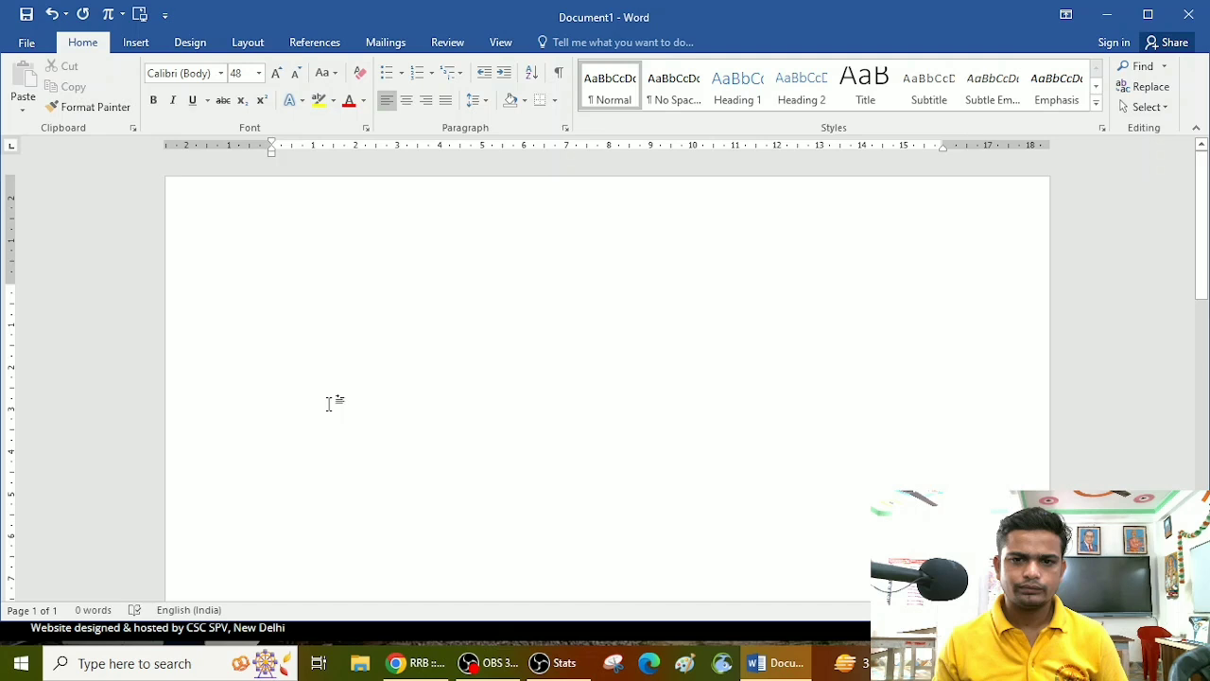
Step: Write two example passwords on separate lines, each combining a capital letter, small letters, a special character and numbers
{"action": "type", "text": "Ankit"}
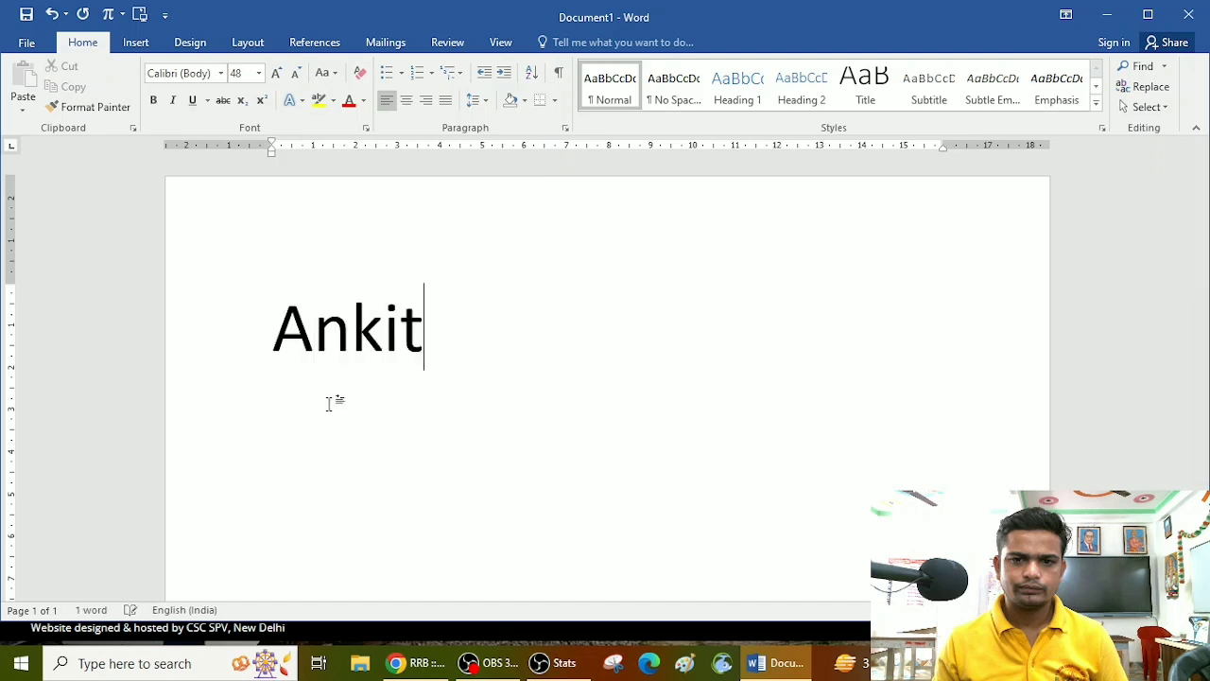
{"action": "type", "text": "@123"}
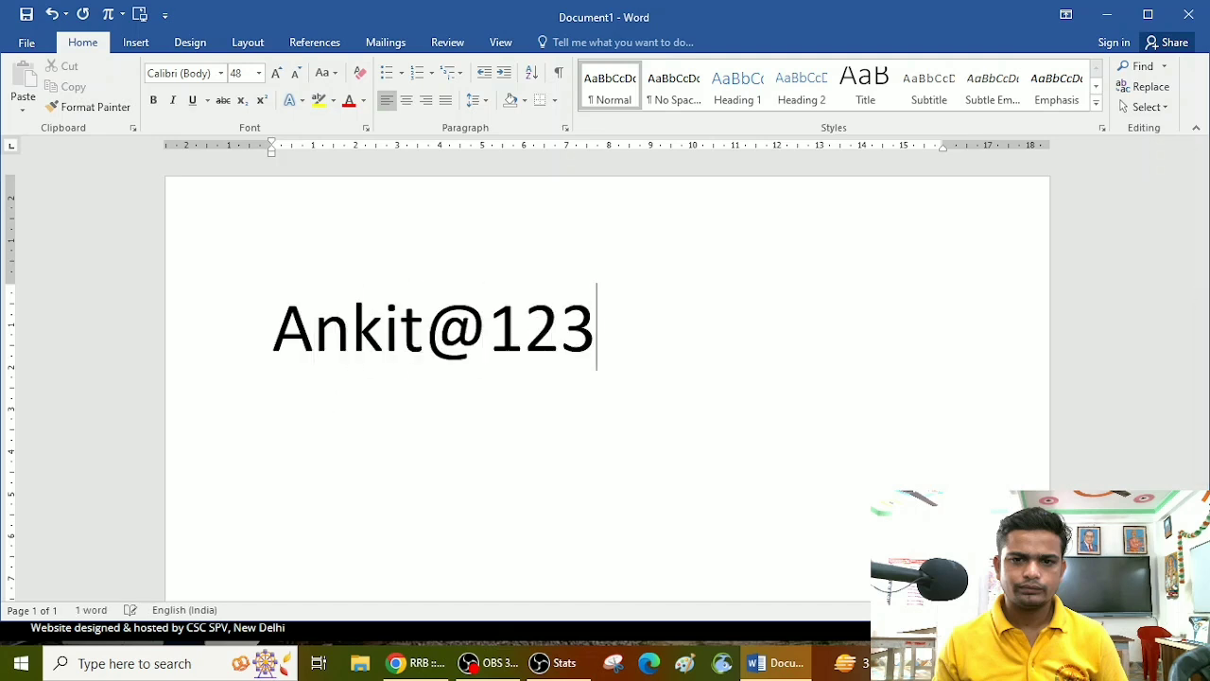
{"action": "key", "text": "Return"}
{"action": "type", "text": "Pass@123"}
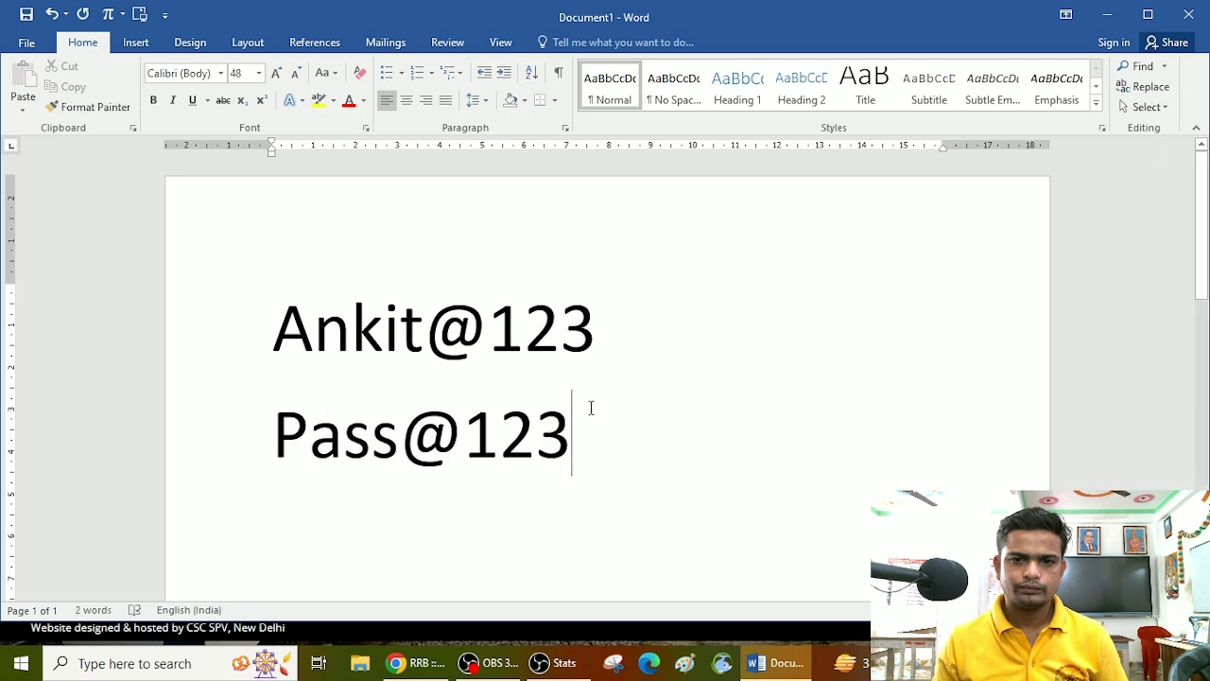
Step: Swap the special character in the second example password for several alternatives, ending with an ampersand
{"action": "left_click_drag", "start_coordinate": [573, 435], "coordinate": [438, 454]}
{"action": "left_click", "coordinate": [464, 435]}
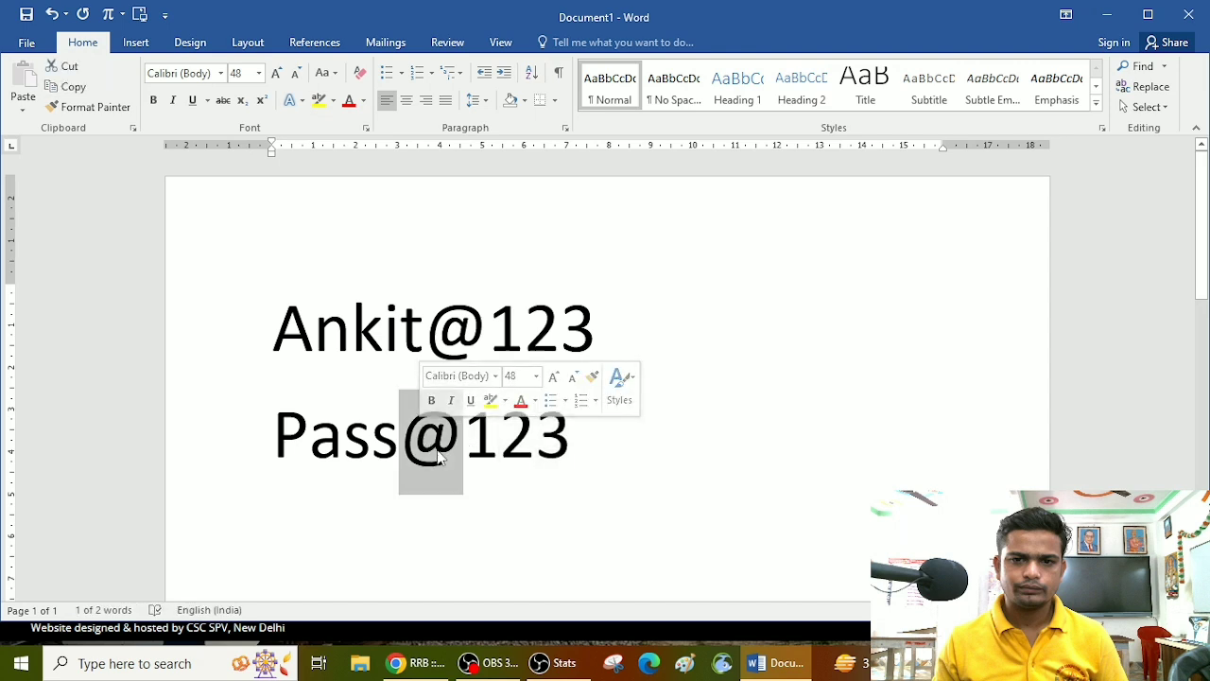
{"action": "key", "text": "BackSpace"}
{"action": "type", "text": "#"}
{"action": "key", "text": "BackSpace"}
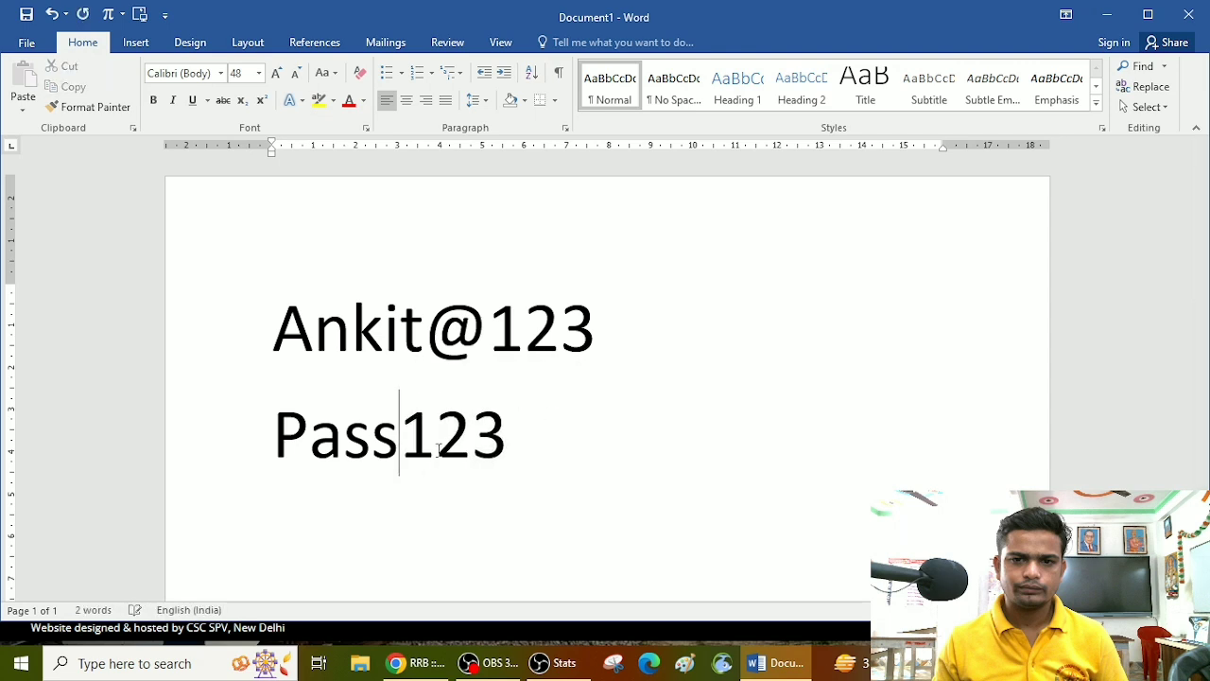
{"action": "type", "text": "$"}
{"action": "key", "text": "BackSpace"}
{"action": "type", "text": "%"}
{"action": "key", "text": "BackSpace"}
{"action": "type", "text": "&"}
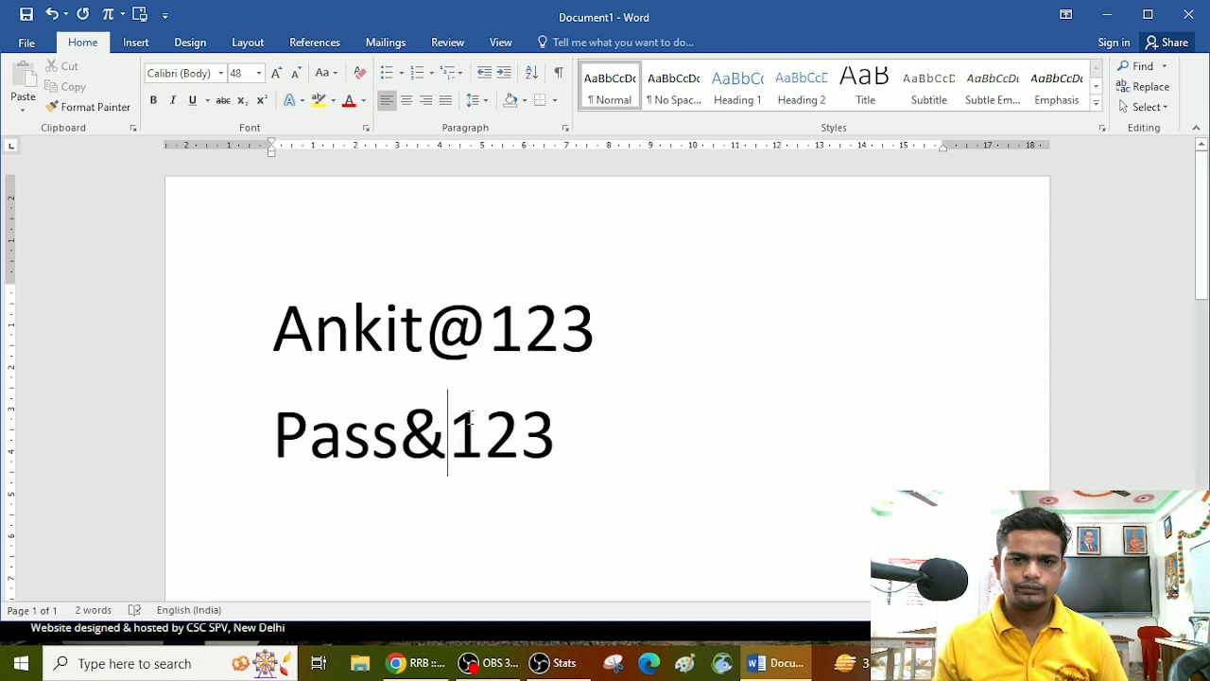
Step: Examine the capital letter, small letters, special character and numbers that make up each of the two example passwords
{"action": "left_click_drag", "start_coordinate": [548, 424], "coordinate": [283, 430]}
{"action": "left_click", "coordinate": [282, 430]}
{"action": "left_click_drag", "start_coordinate": [283, 326], "coordinate": [310, 345]}
{"action": "double_click", "coordinate": [307, 357]}
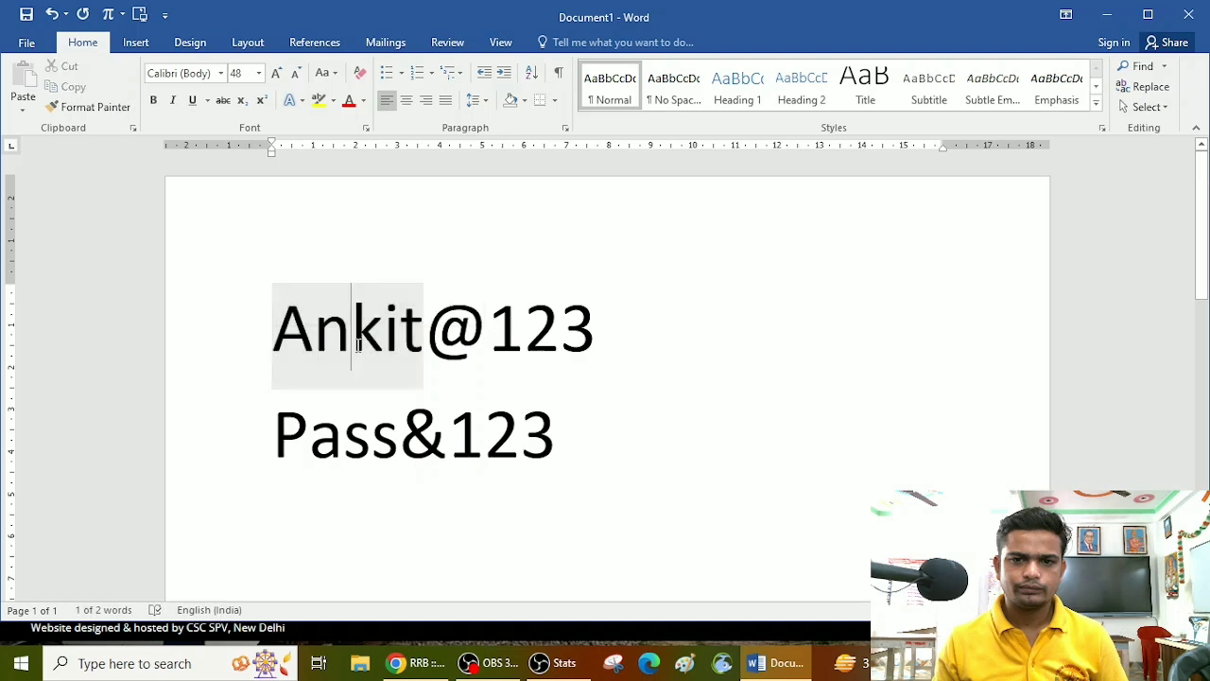
{"action": "left_click", "coordinate": [457, 338]}
{"action": "left_click", "coordinate": [531, 336]}
{"action": "left_click", "coordinate": [590, 341]}
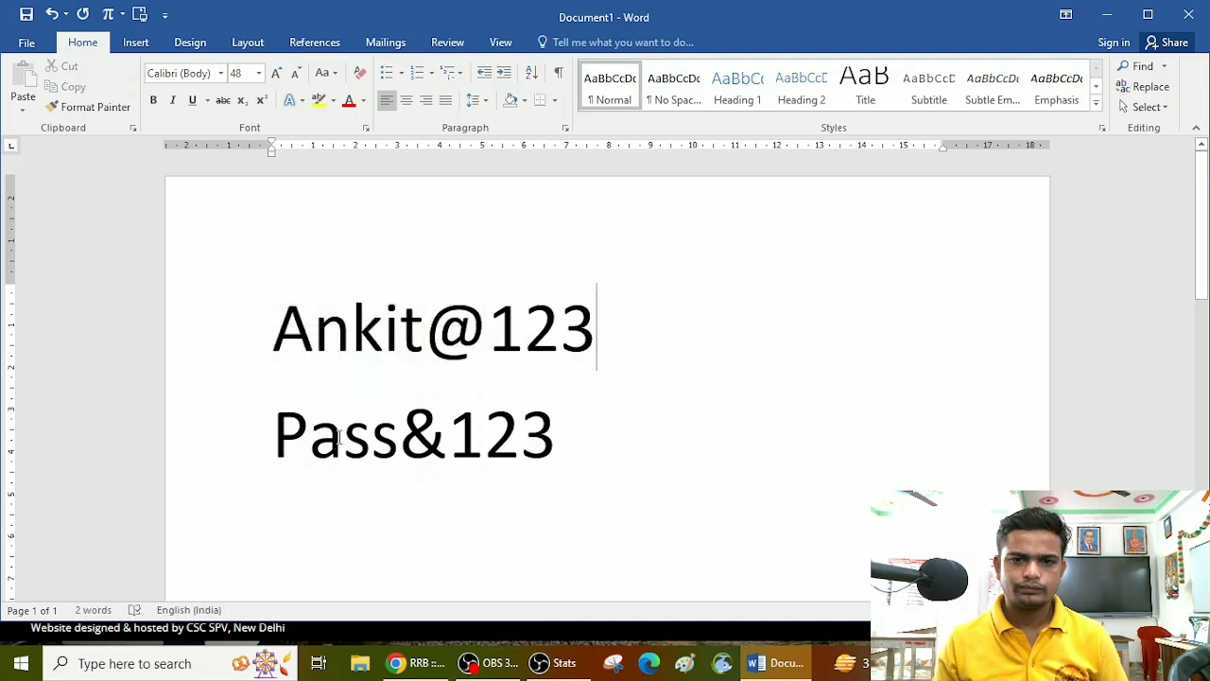
{"action": "mouse_move", "coordinate": [330, 445]}
{"action": "left_mouse_down"}
{"action": "mouse_move", "coordinate": [291, 446]}
{"action": "mouse_move", "coordinate": [285, 423]}
{"action": "mouse_move", "coordinate": [344, 449]}
{"action": "left_mouse_up"}
{"action": "left_click", "coordinate": [336, 468]}
{"action": "left_click", "coordinate": [309, 449]}
{"action": "left_click", "coordinate": [395, 452]}
{"action": "left_click_drag", "start_coordinate": [277, 343], "coordinate": [635, 346]}
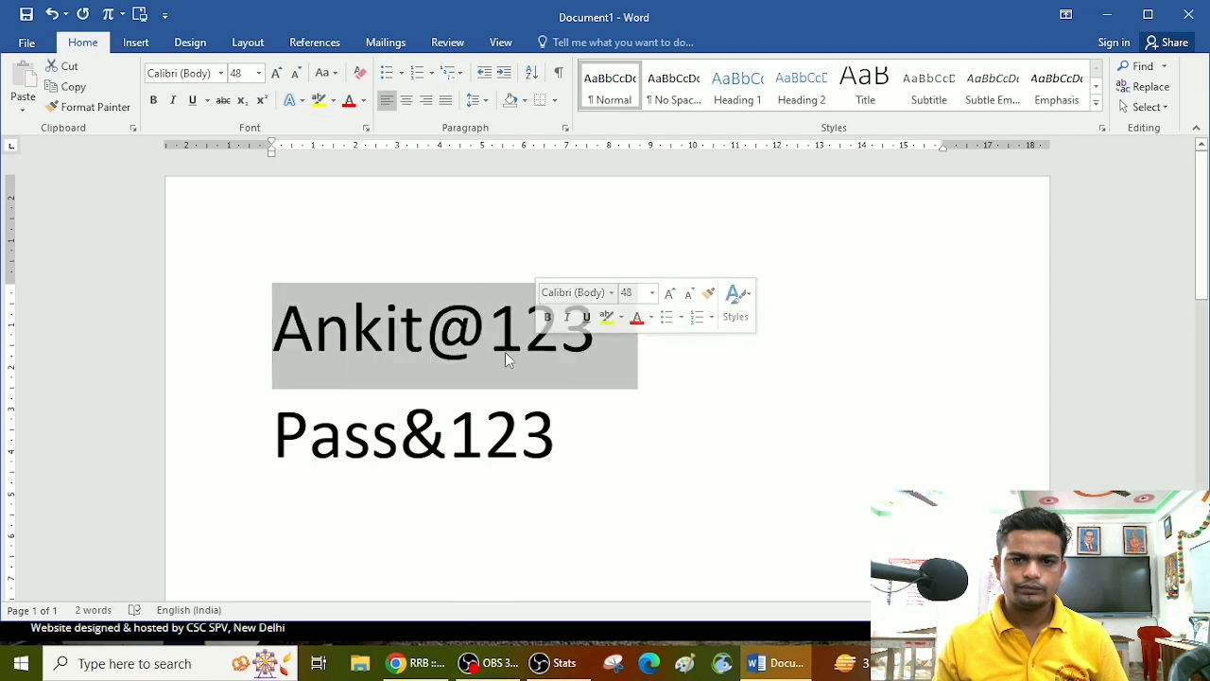
Step: Switch back to the RRB form in Chrome and submit the Aadhaar verification with the matching-matriculation declaration and consent given
{"action": "left_click", "coordinate": [416, 662]}
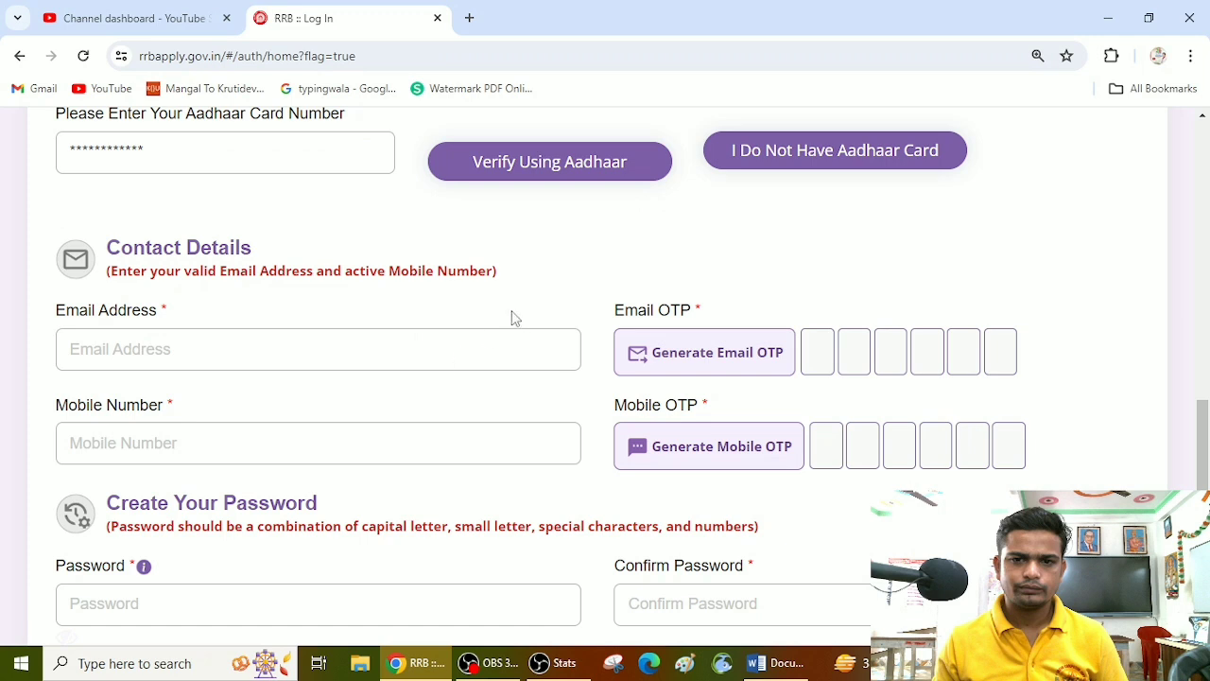
{"action": "left_click", "coordinate": [581, 178]}
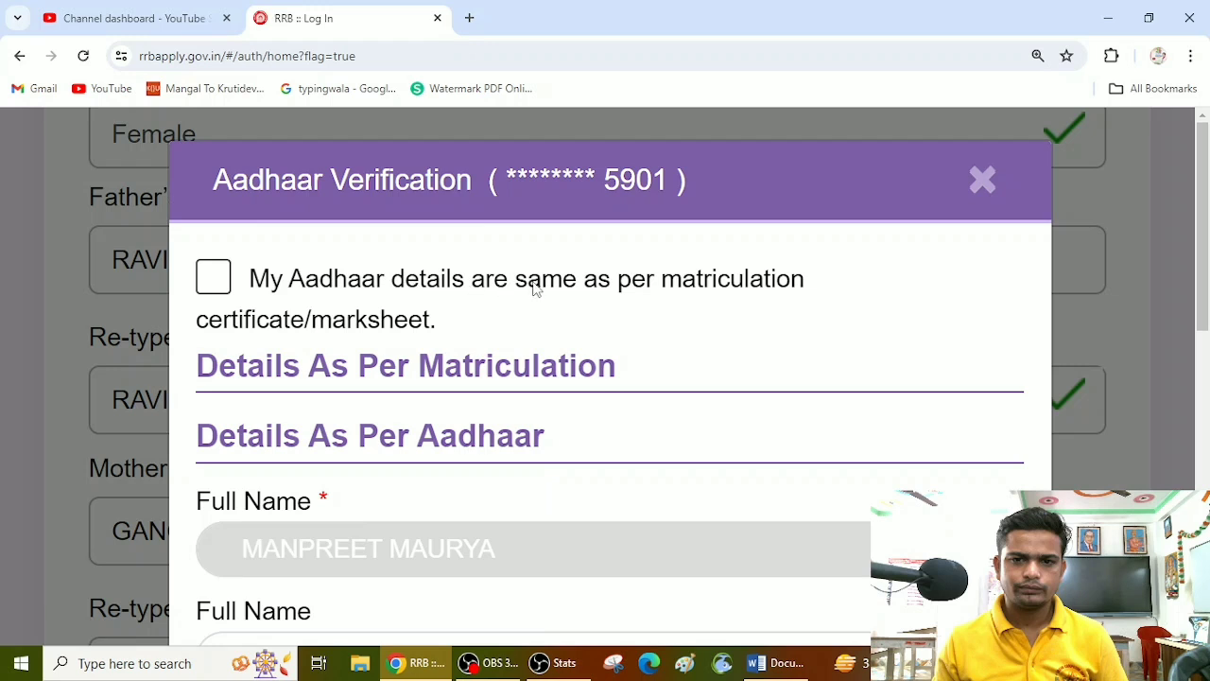
{"action": "left_click", "coordinate": [214, 278]}
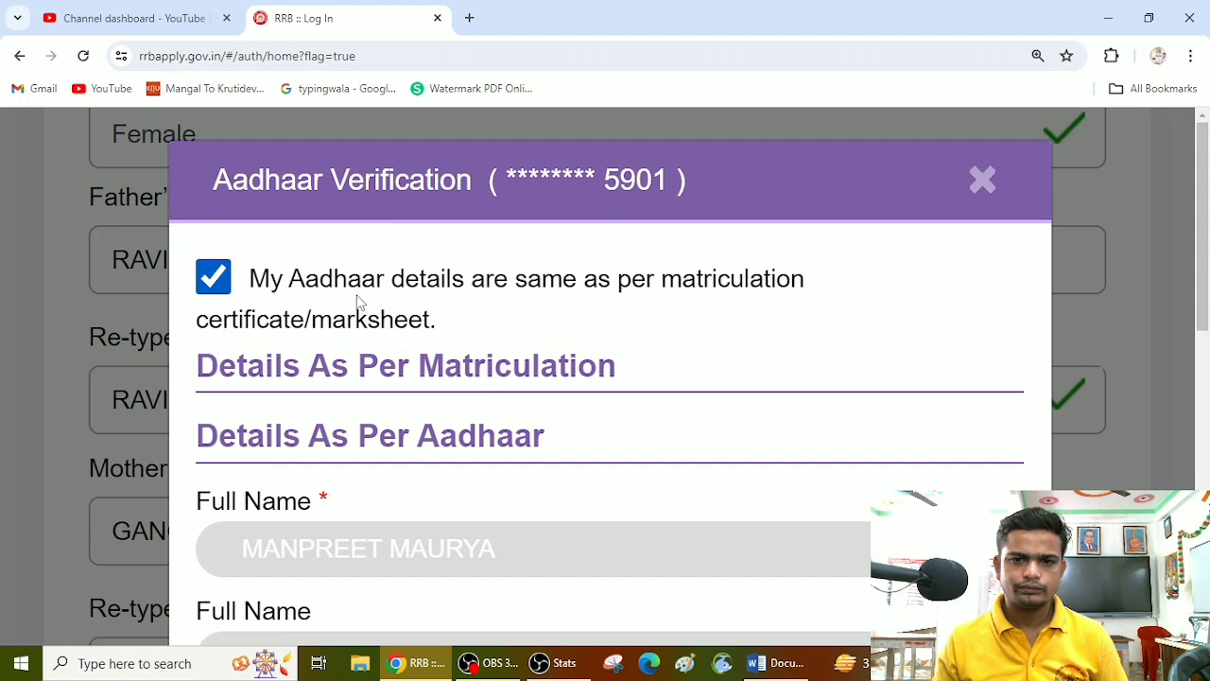
{"action": "scroll", "coordinate": [357, 300], "scroll_direction": "down", "scroll_amount": 8}
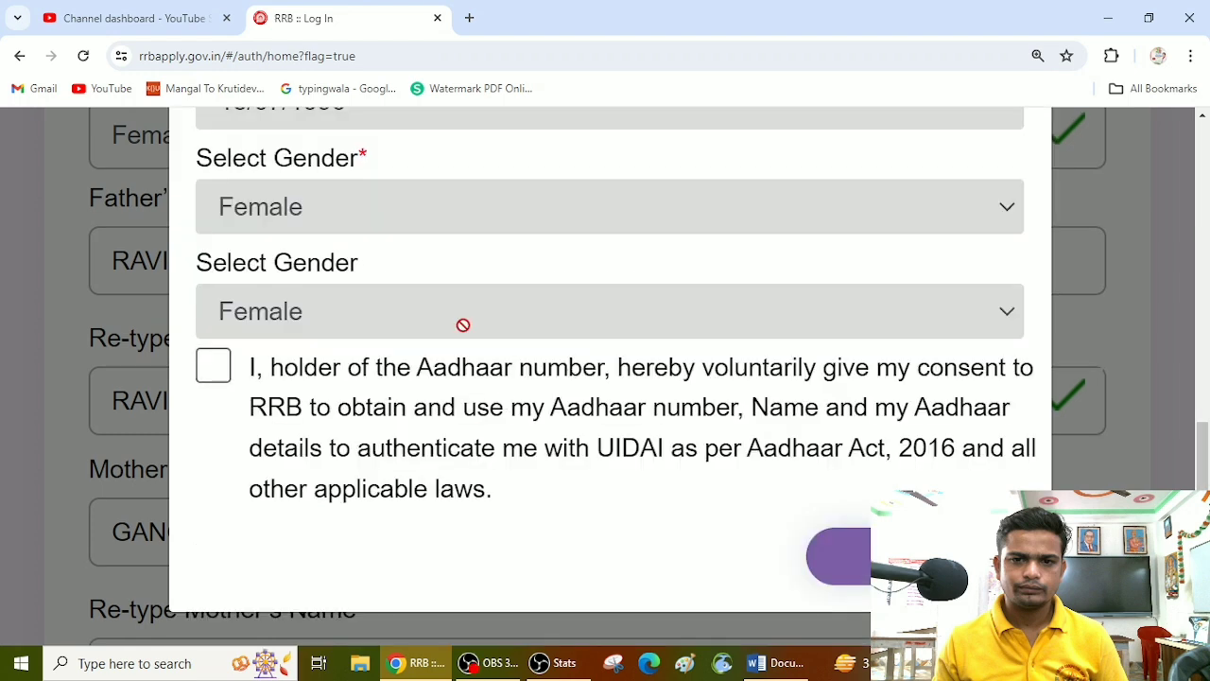
{"action": "left_click", "coordinate": [211, 367]}
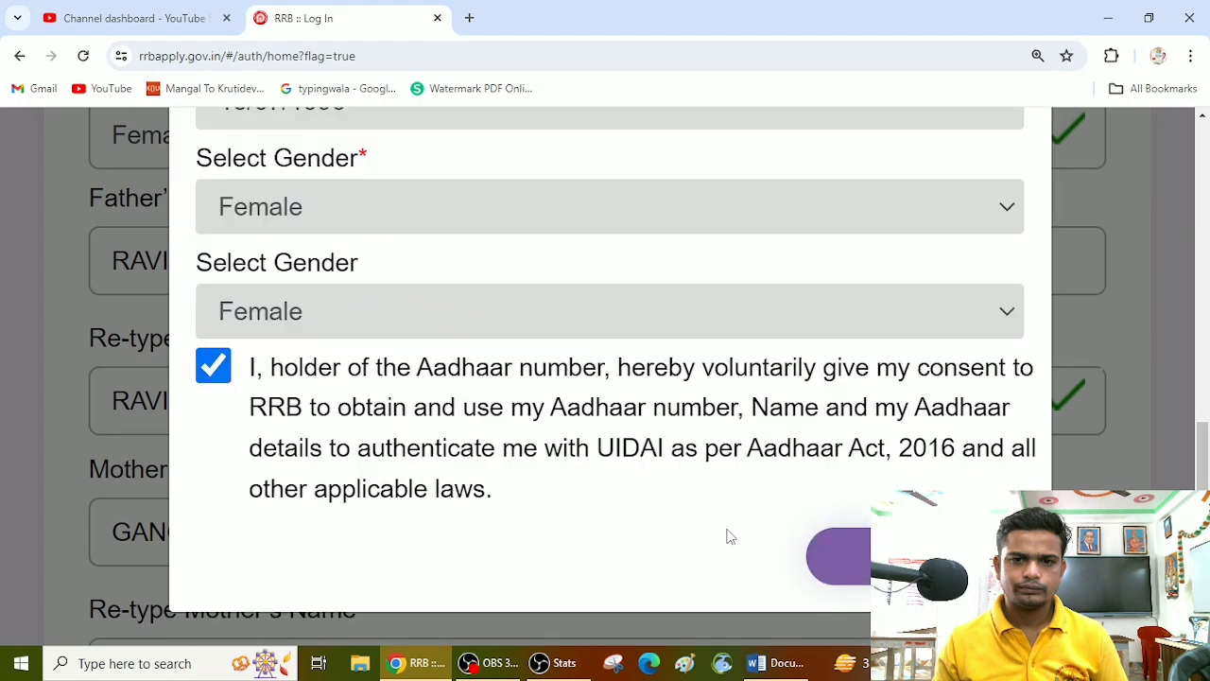
{"action": "left_click", "coordinate": [913, 556]}
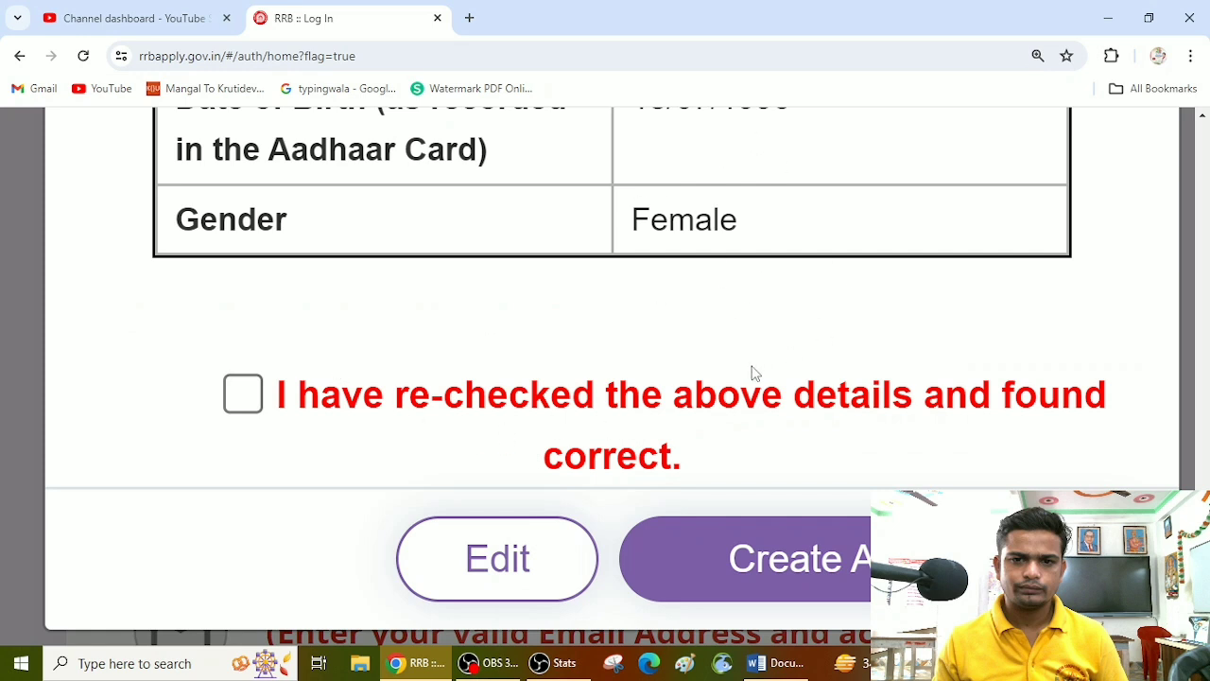
Step: Declare the previewed details re-checked and correct, and create the account
{"action": "left_click", "coordinate": [250, 402]}
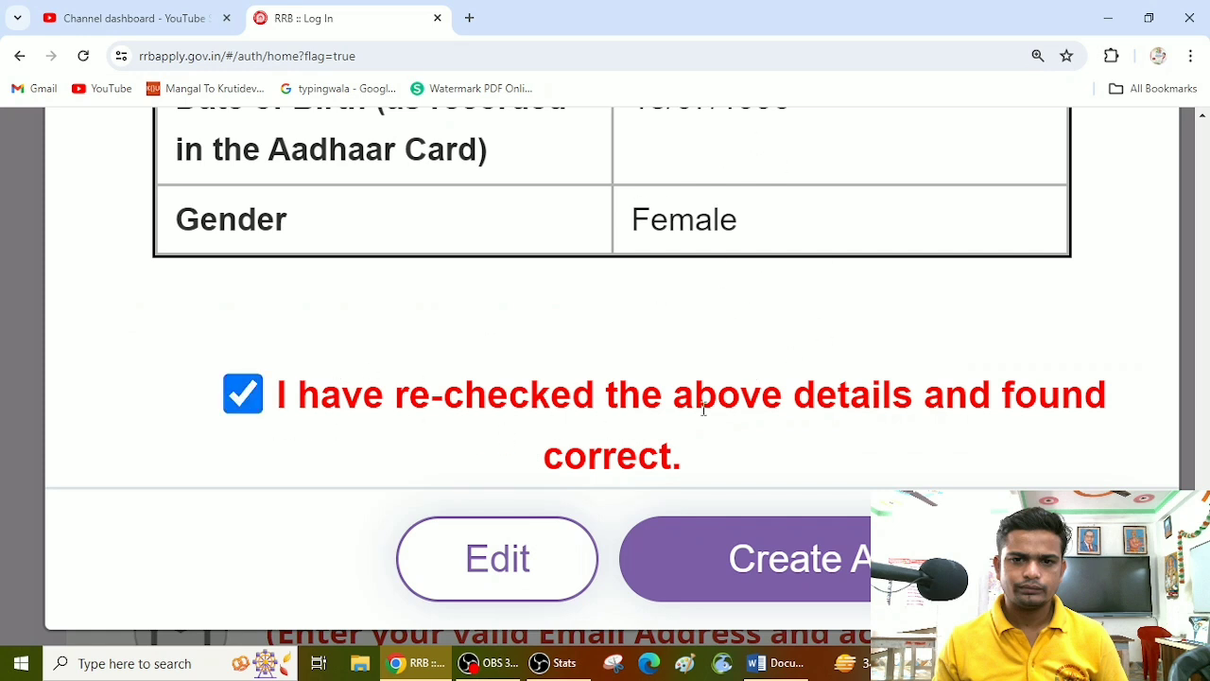
{"action": "left_click", "coordinate": [861, 563]}
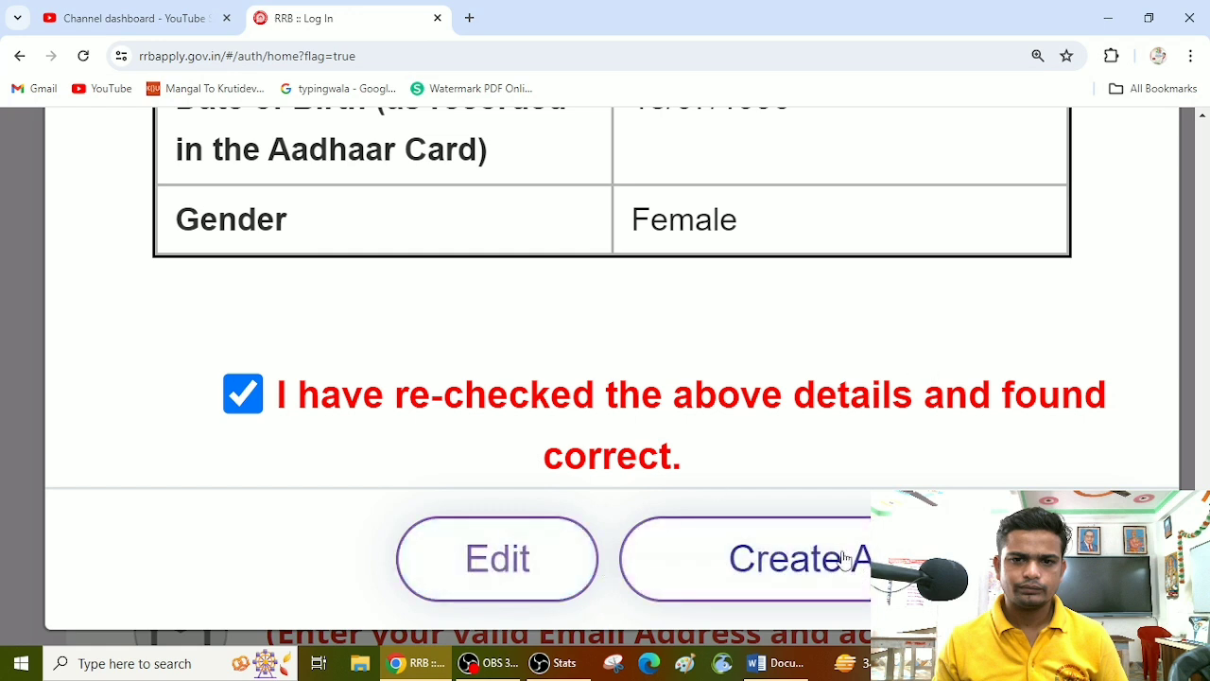
{"action": "left_click", "coordinate": [801, 566]}
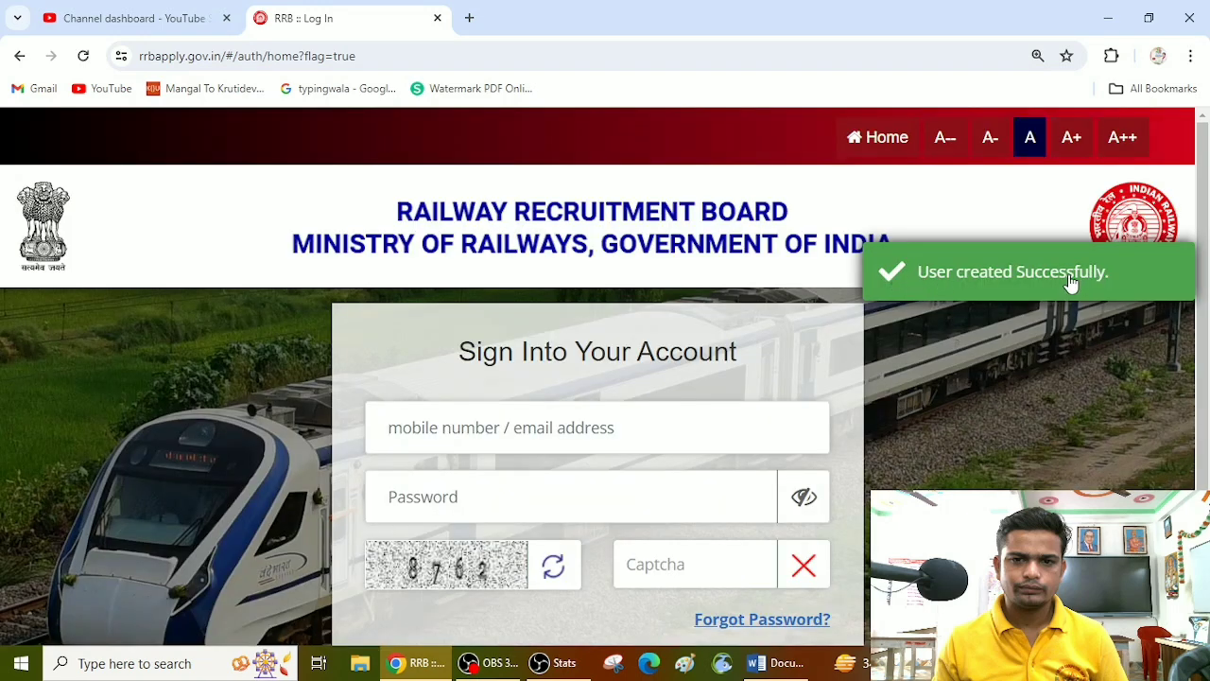
Step: Look over the sign-in form, return to the RRB home page and reopen the sign-in page through the Apply options
{"action": "scroll", "coordinate": [640, 354], "scroll_direction": "down", "scroll_amount": 4}
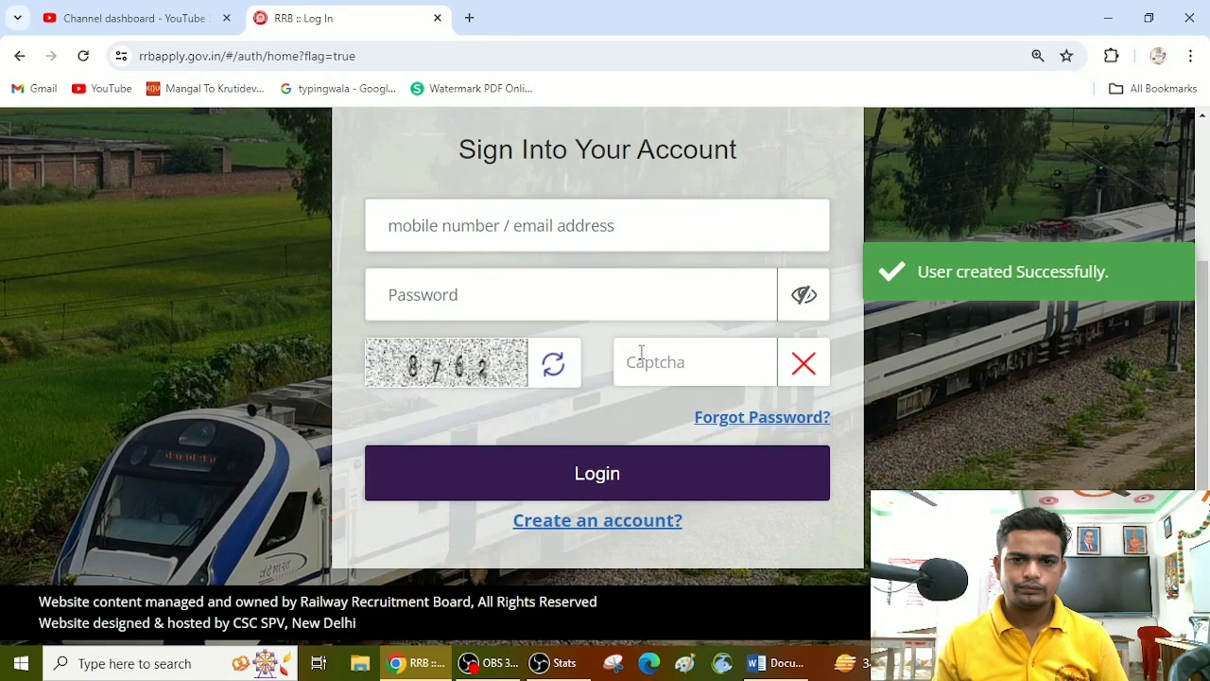
{"action": "left_click", "coordinate": [680, 227]}
{"action": "scroll", "coordinate": [726, 359], "scroll_direction": "up", "scroll_amount": 2}
{"action": "scroll", "coordinate": [728, 365], "scroll_direction": "up", "scroll_amount": 1}
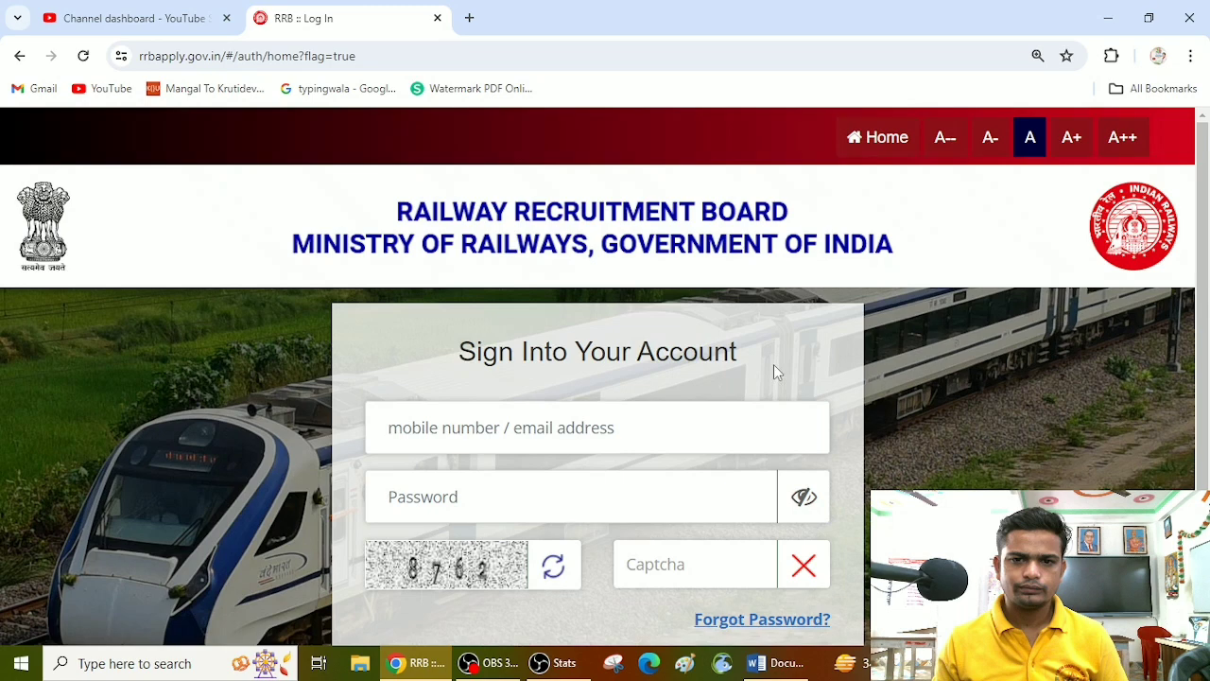
{"action": "left_click", "coordinate": [887, 137]}
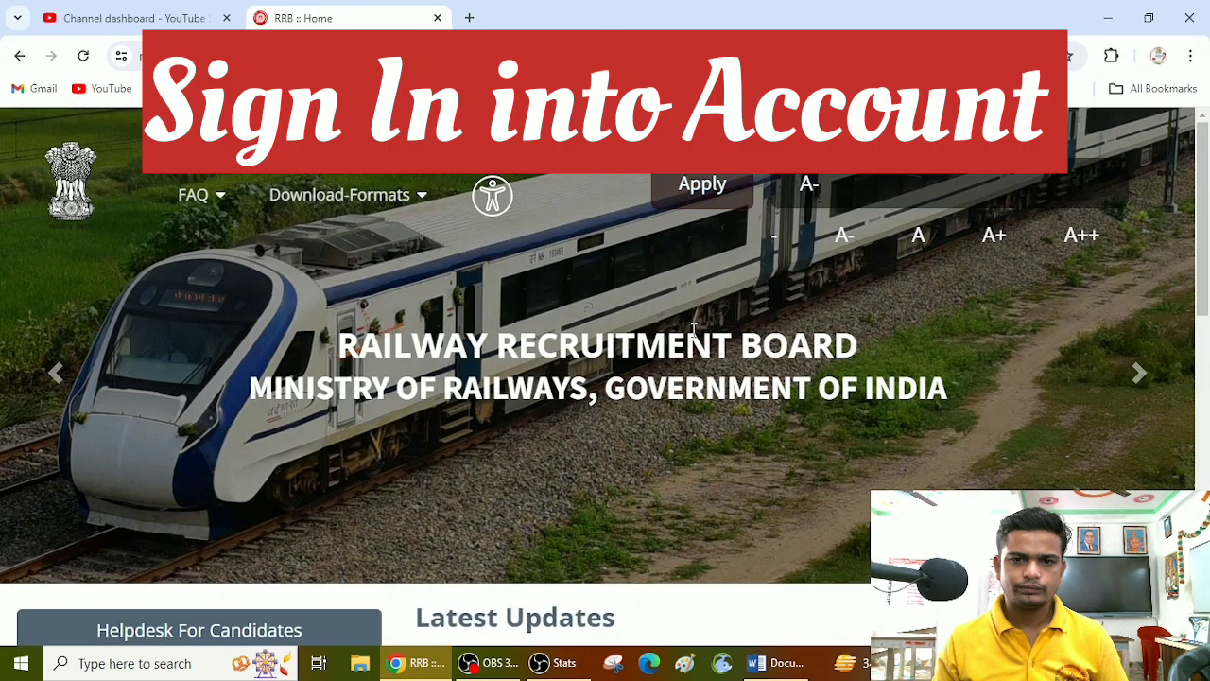
{"action": "mouse_move", "coordinate": [718, 237]}
{"action": "left_click", "coordinate": [728, 283]}
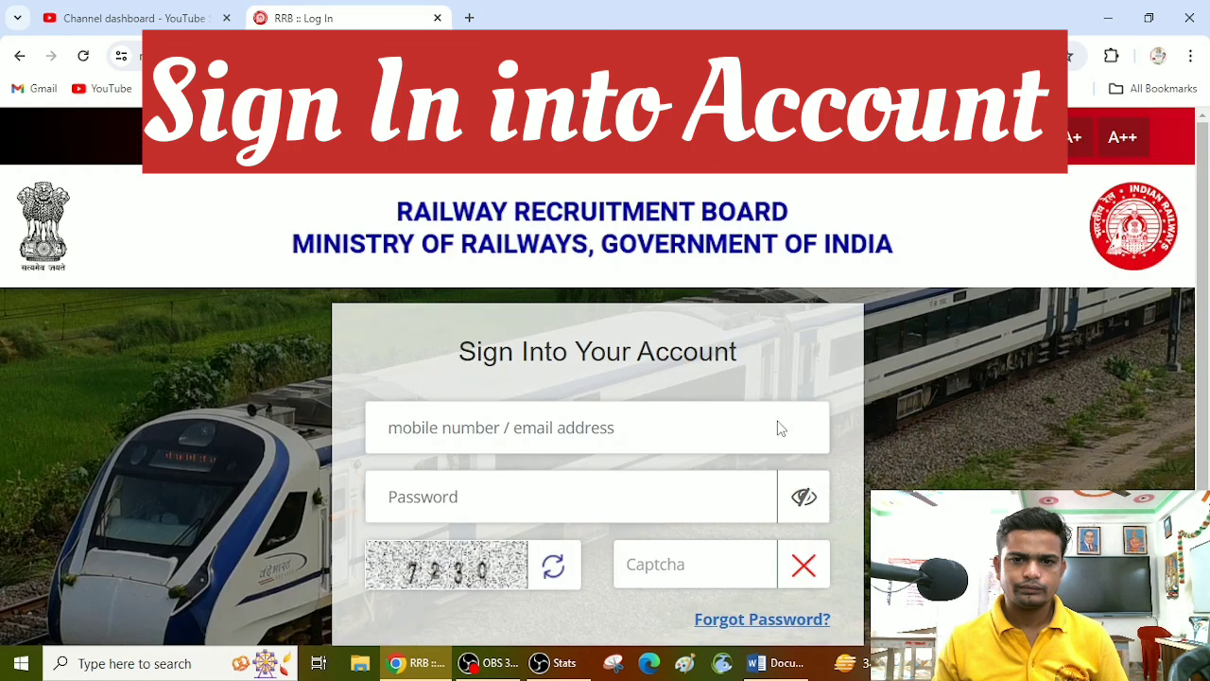
Step: Log in to the candidate account, look through the general instructions and open the online application section
{"action": "scroll", "coordinate": [485, 397], "scroll_direction": "down", "scroll_amount": 1}
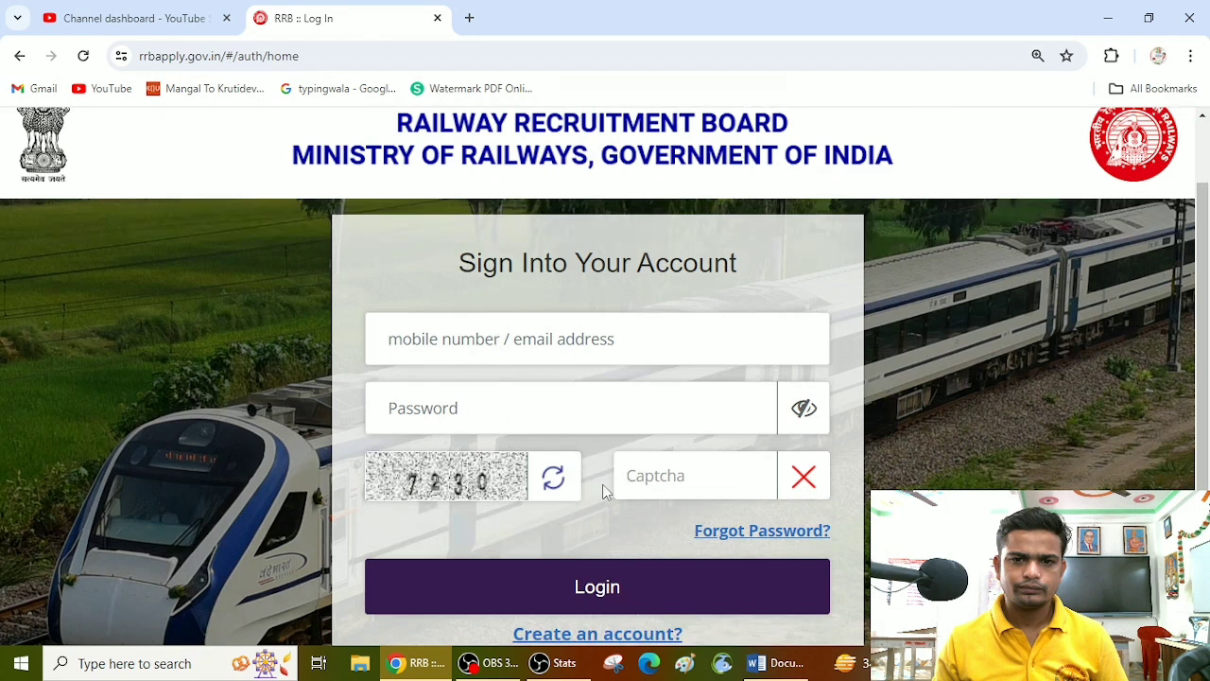
{"action": "left_click", "coordinate": [567, 595]}
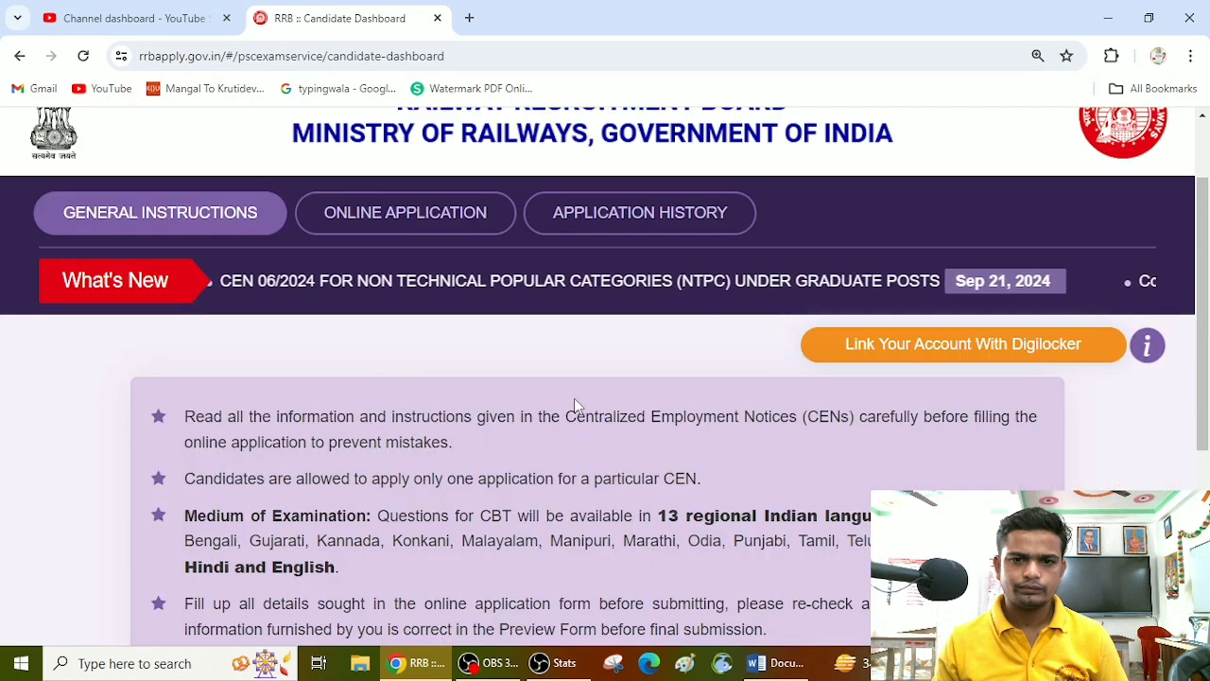
{"action": "scroll", "coordinate": [642, 378], "scroll_direction": "up", "scroll_amount": 1}
{"action": "scroll", "coordinate": [589, 410], "scroll_direction": "down", "scroll_amount": 1}
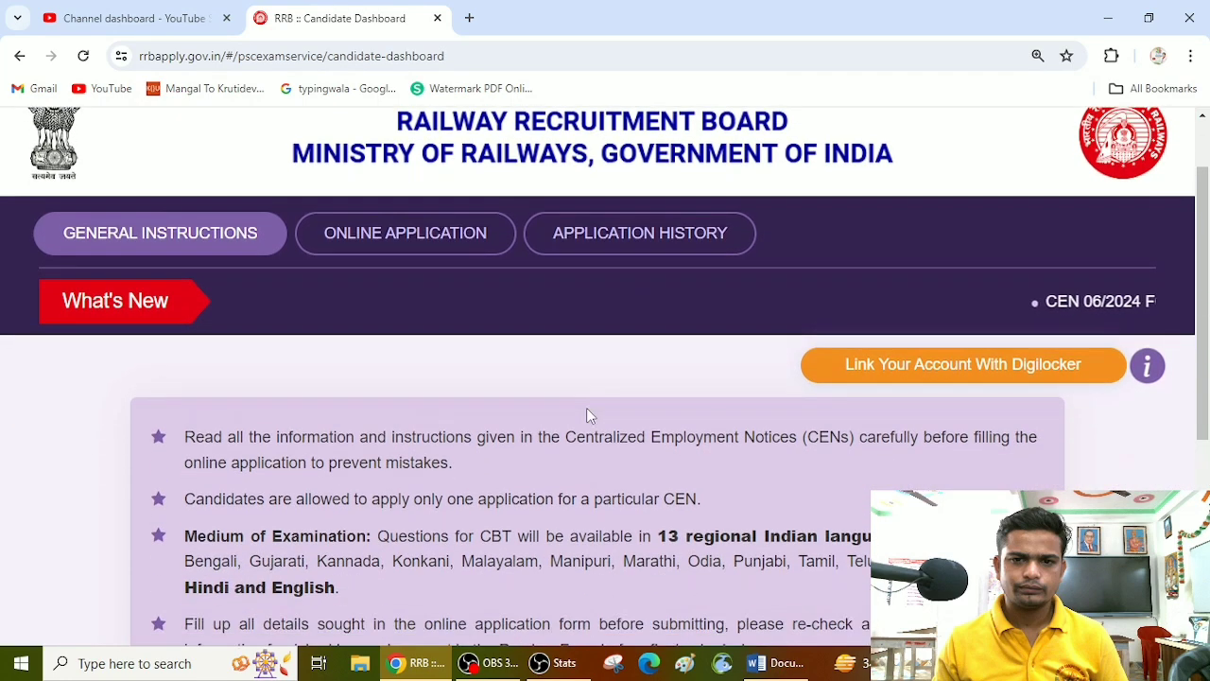
{"action": "scroll", "coordinate": [621, 419], "scroll_direction": "down", "scroll_amount": 4}
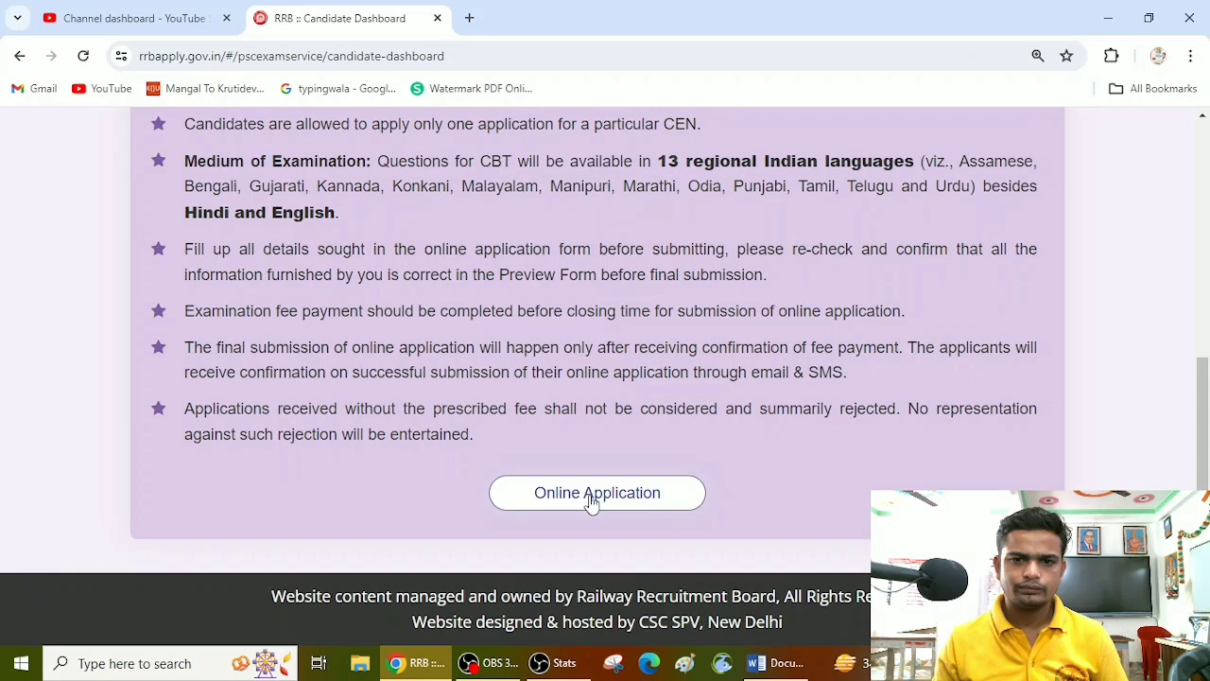
{"action": "left_click", "coordinate": [592, 502]}
Step: Compare the CEN 06/2024 undergraduate and CEN 05/2024 graduate NTPC notices with their opening and closing dates
{"action": "scroll", "coordinate": [538, 430], "scroll_direction": "down", "scroll_amount": 3}
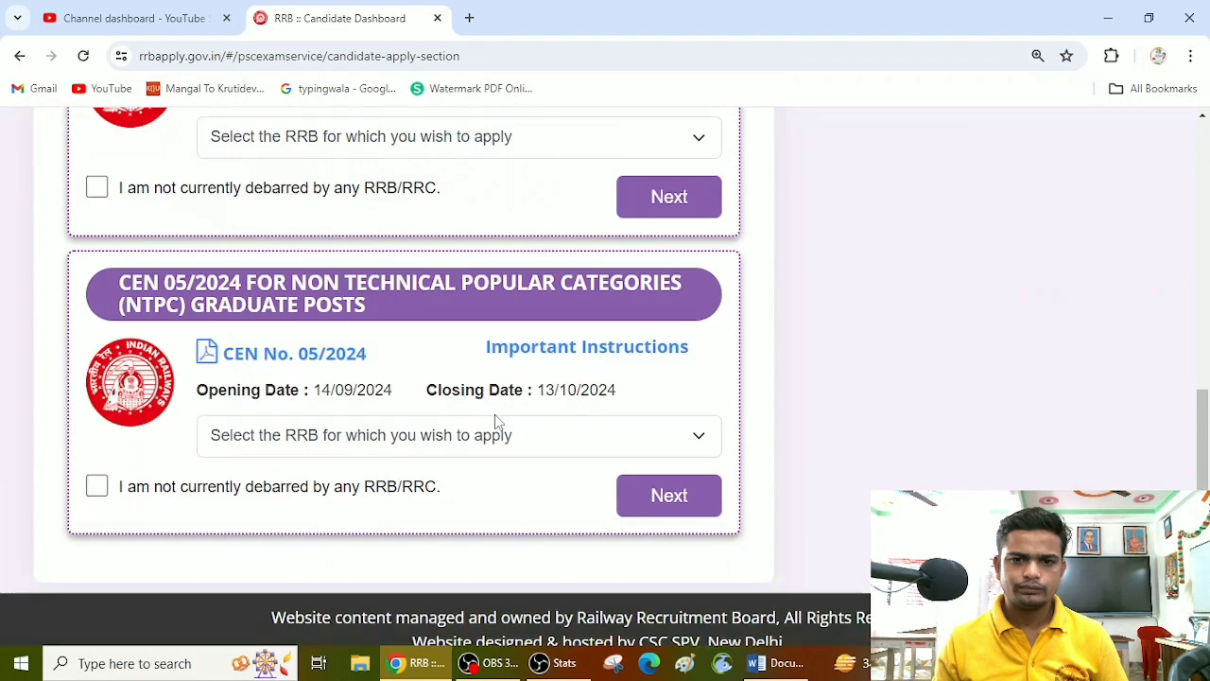
{"action": "scroll", "coordinate": [501, 425], "scroll_direction": "up", "scroll_amount": 2}
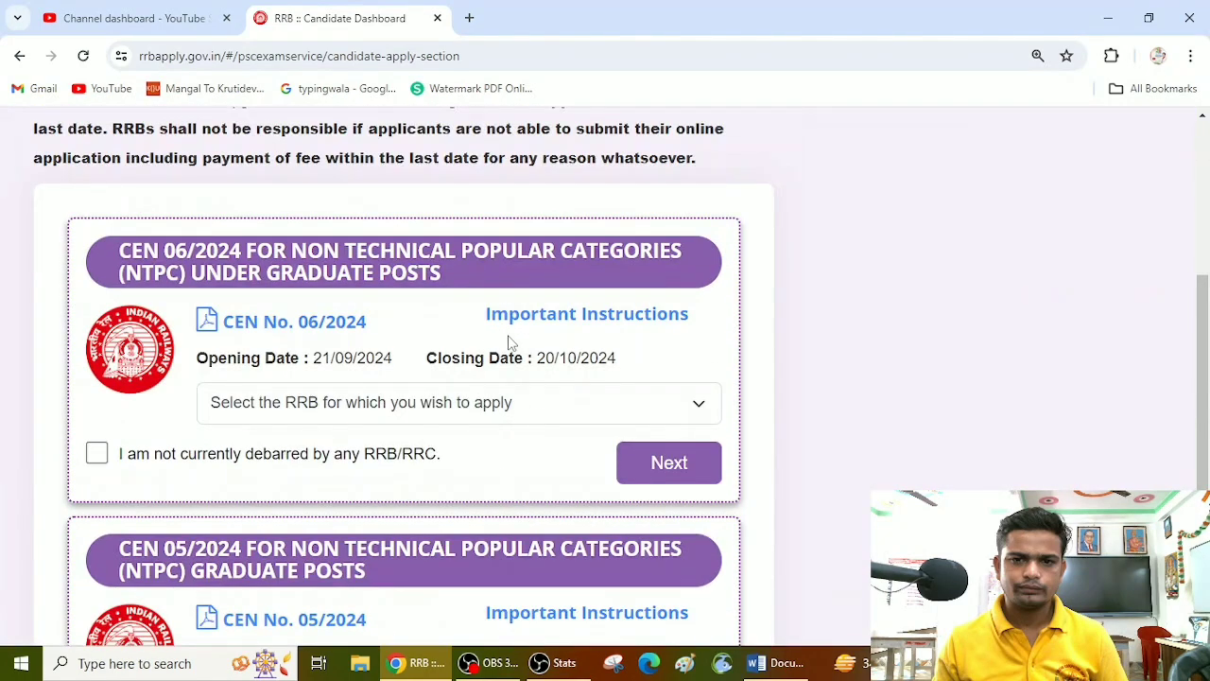
{"action": "scroll", "coordinate": [513, 344], "scroll_direction": "down", "scroll_amount": 2}
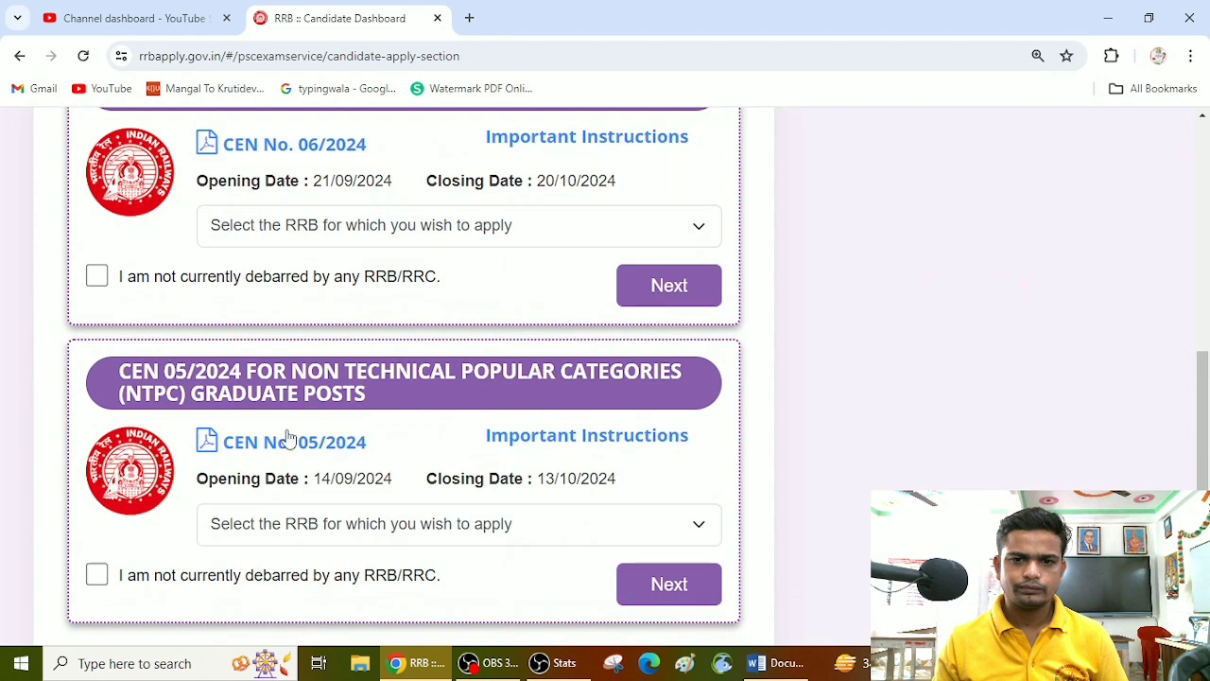
{"action": "scroll", "coordinate": [581, 411], "scroll_direction": "up", "scroll_amount": 2}
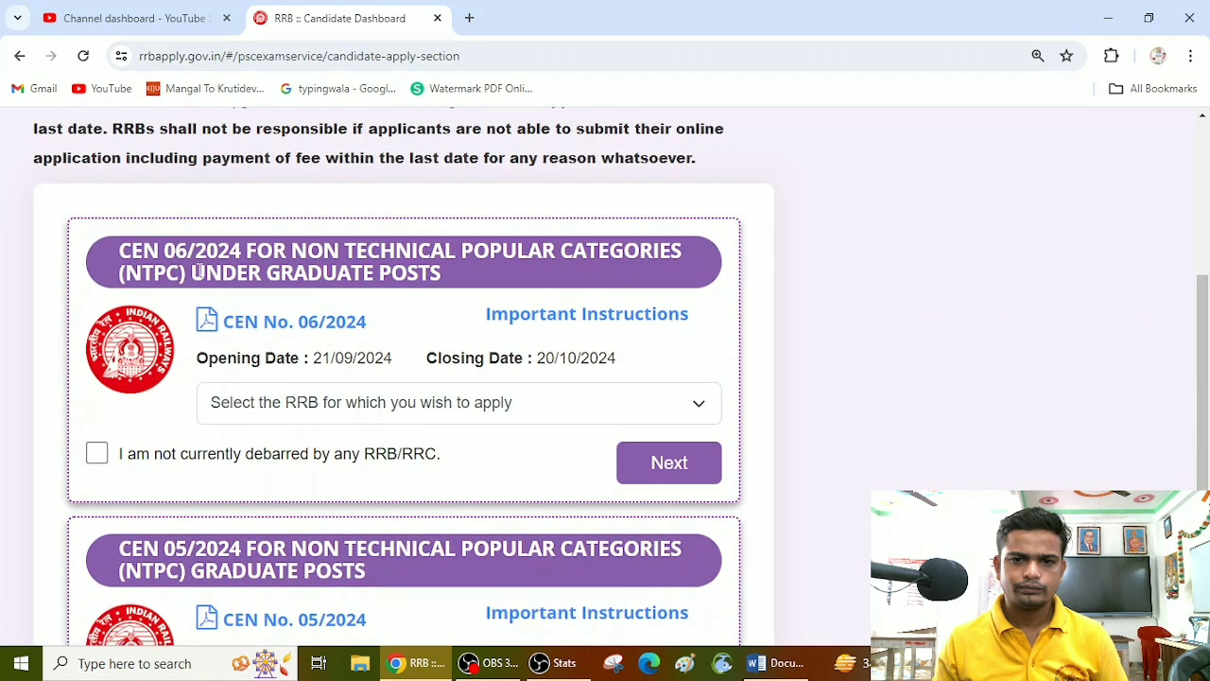
Step: Choose Prayagraj as the RRB for the CEN 06/2024 undergraduate posts, declare not being debarred, and proceed to the application form
{"action": "left_click_drag", "start_coordinate": [199, 271], "coordinate": [545, 274]}
{"action": "scroll", "coordinate": [345, 374], "scroll_direction": "down", "scroll_amount": 1}
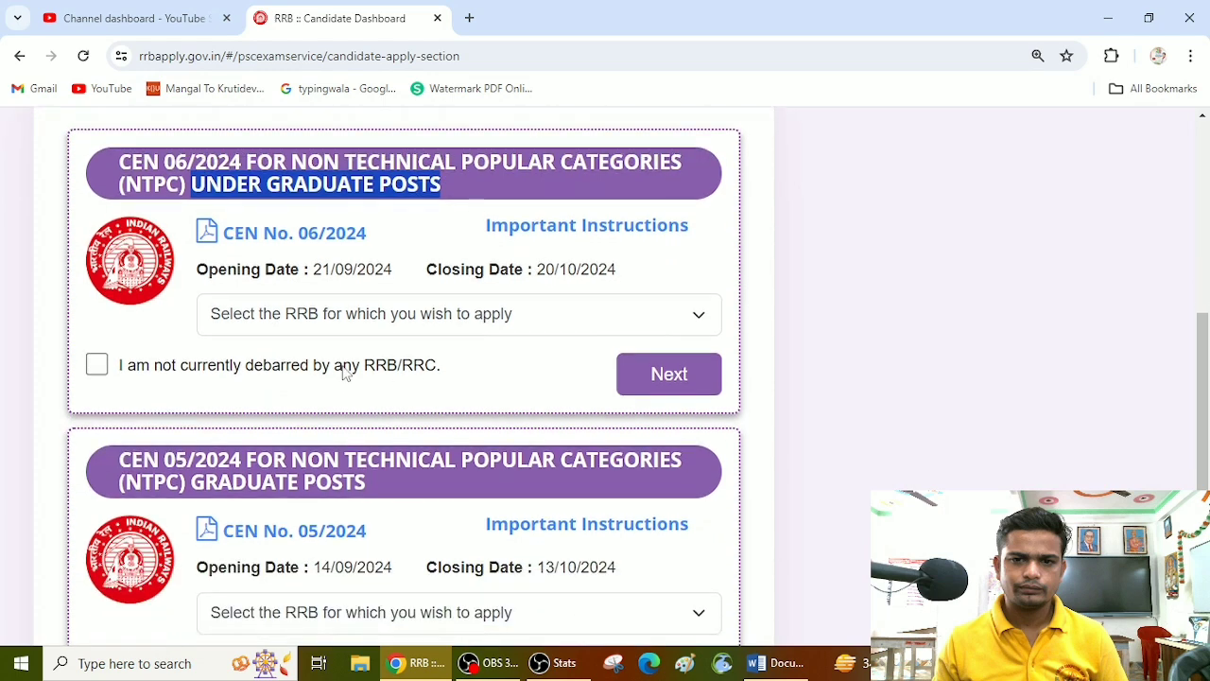
{"action": "left_click", "coordinate": [357, 314]}
{"action": "left_click", "coordinate": [363, 315]}
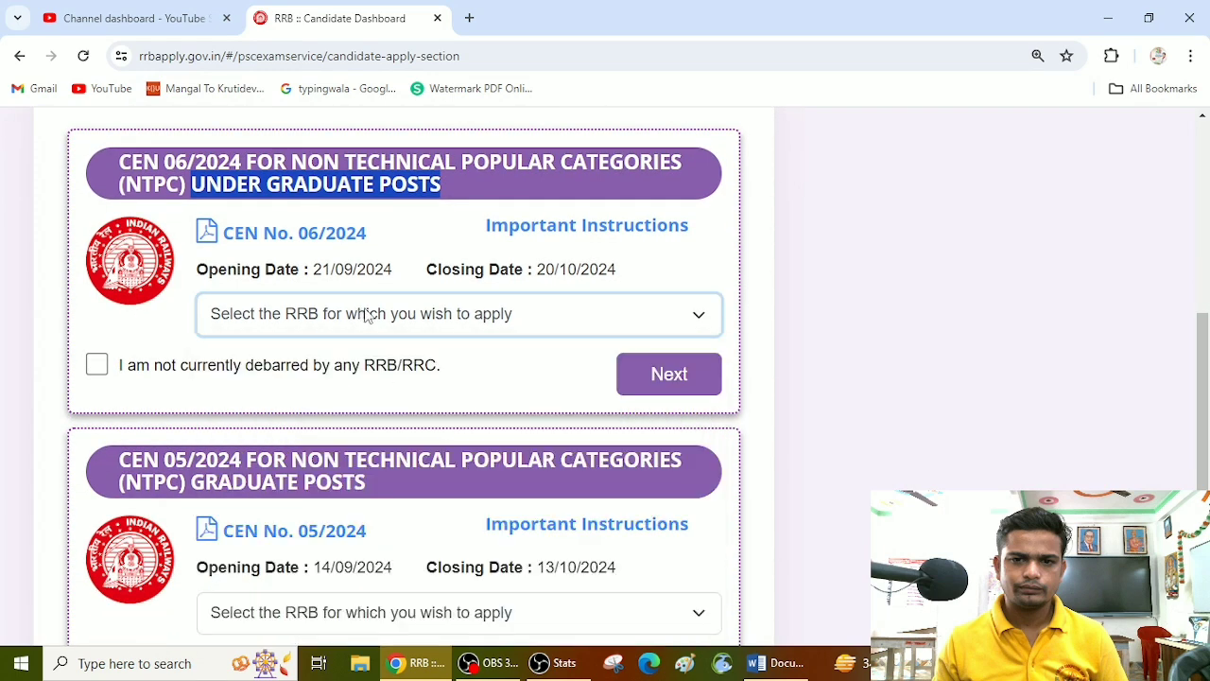
{"action": "left_click", "coordinate": [367, 316]}
{"action": "left_click_drag", "start_coordinate": [714, 480], "coordinate": [733, 562]}
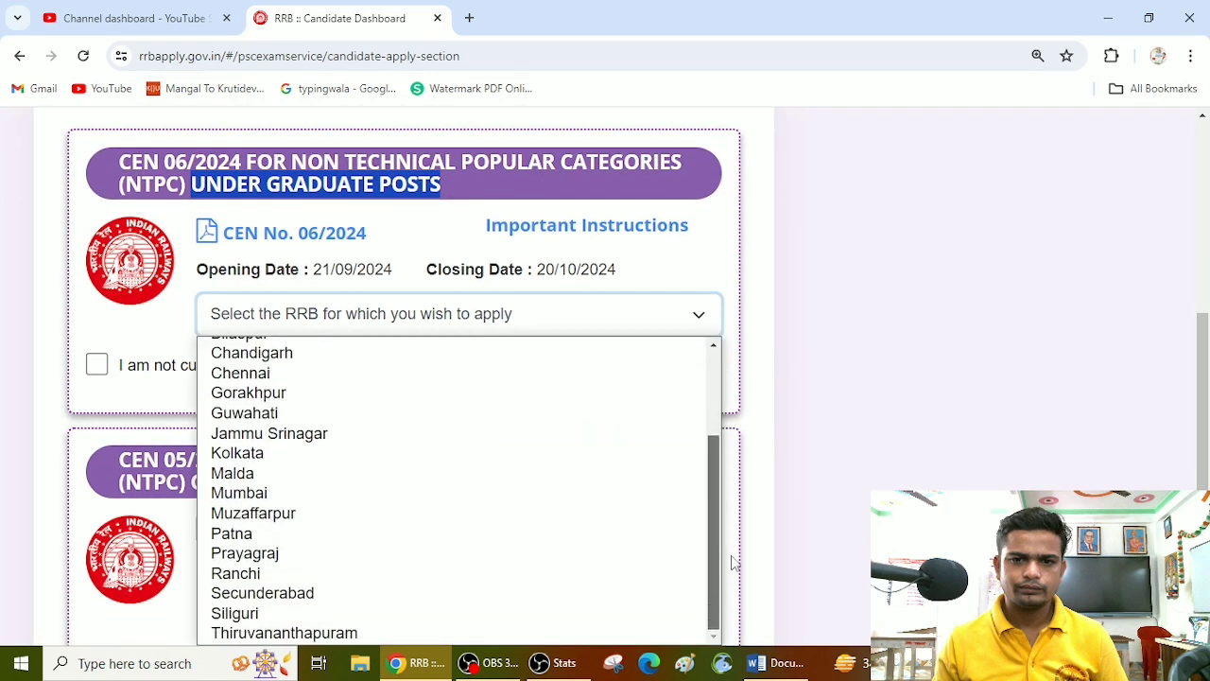
{"action": "left_click", "coordinate": [269, 562]}
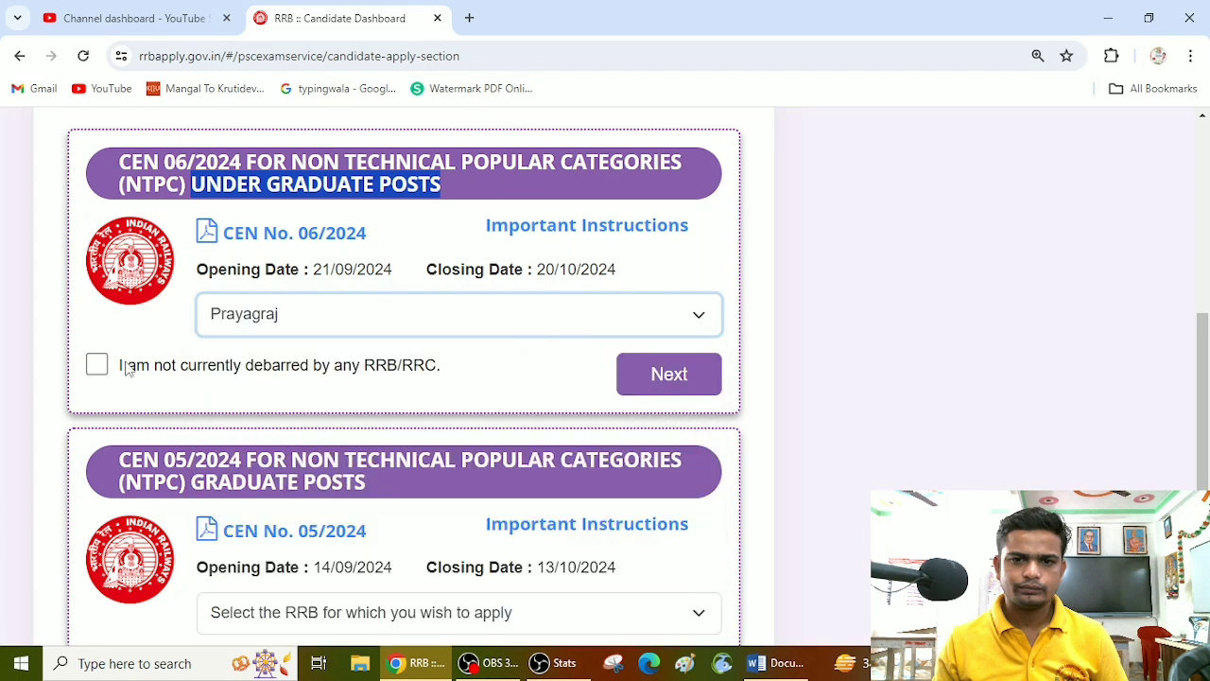
{"action": "left_click", "coordinate": [98, 366]}
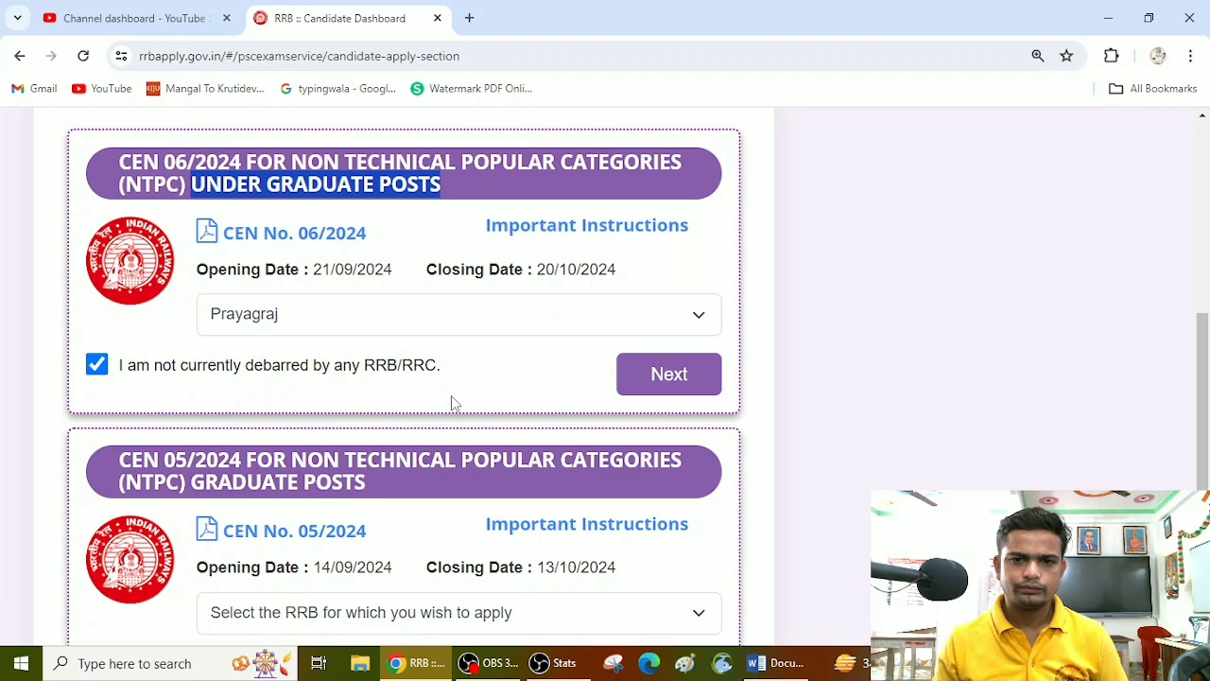
{"action": "left_click", "coordinate": [678, 385]}
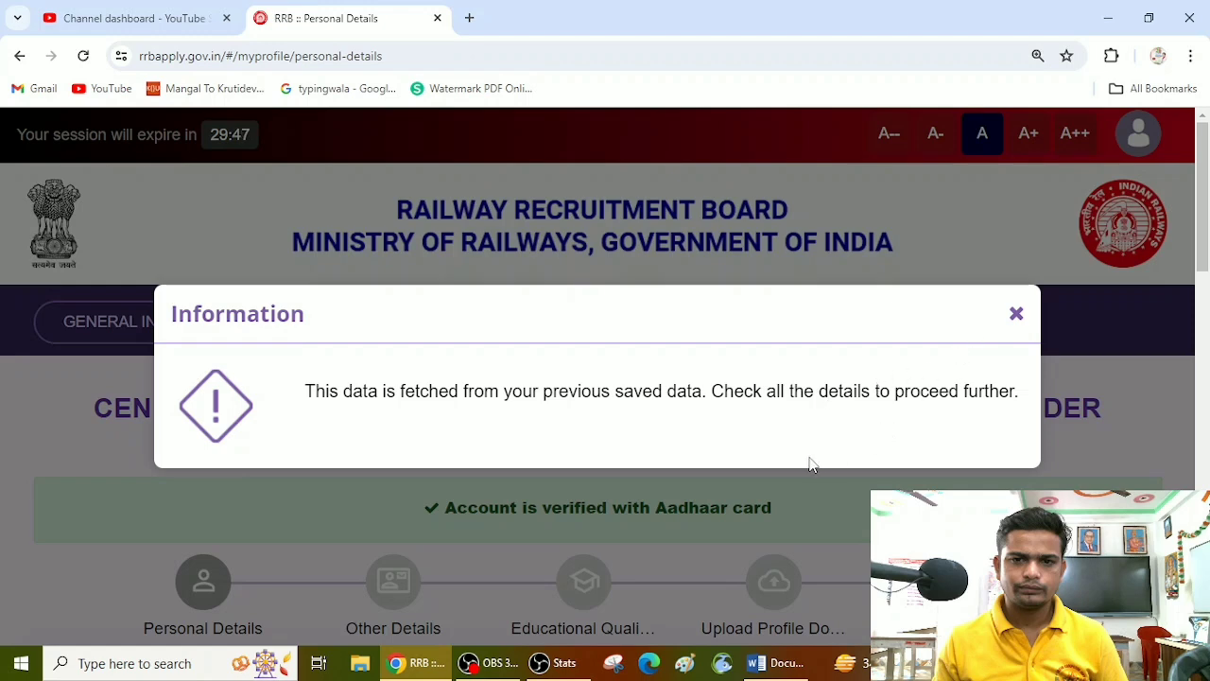
Step: Dismiss the notice about previously saved data and look over the stages of the application form
{"action": "left_click", "coordinate": [1016, 314]}
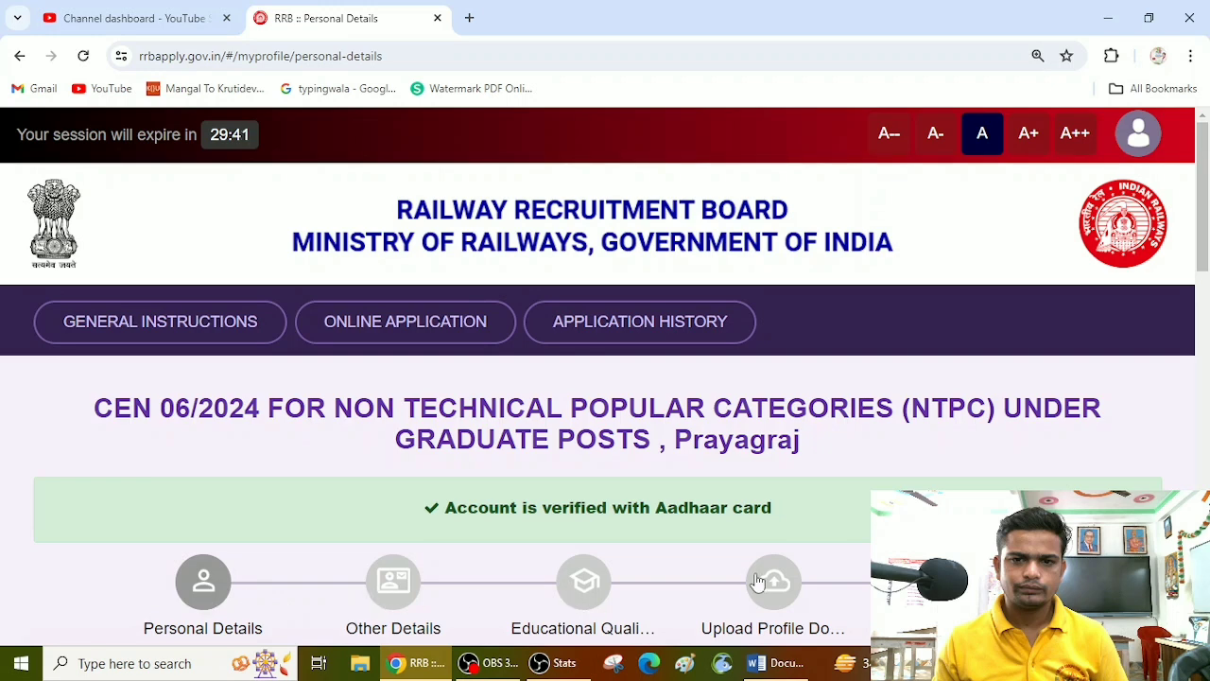
{"action": "scroll", "coordinate": [843, 595], "scroll_direction": "down", "scroll_amount": 1}
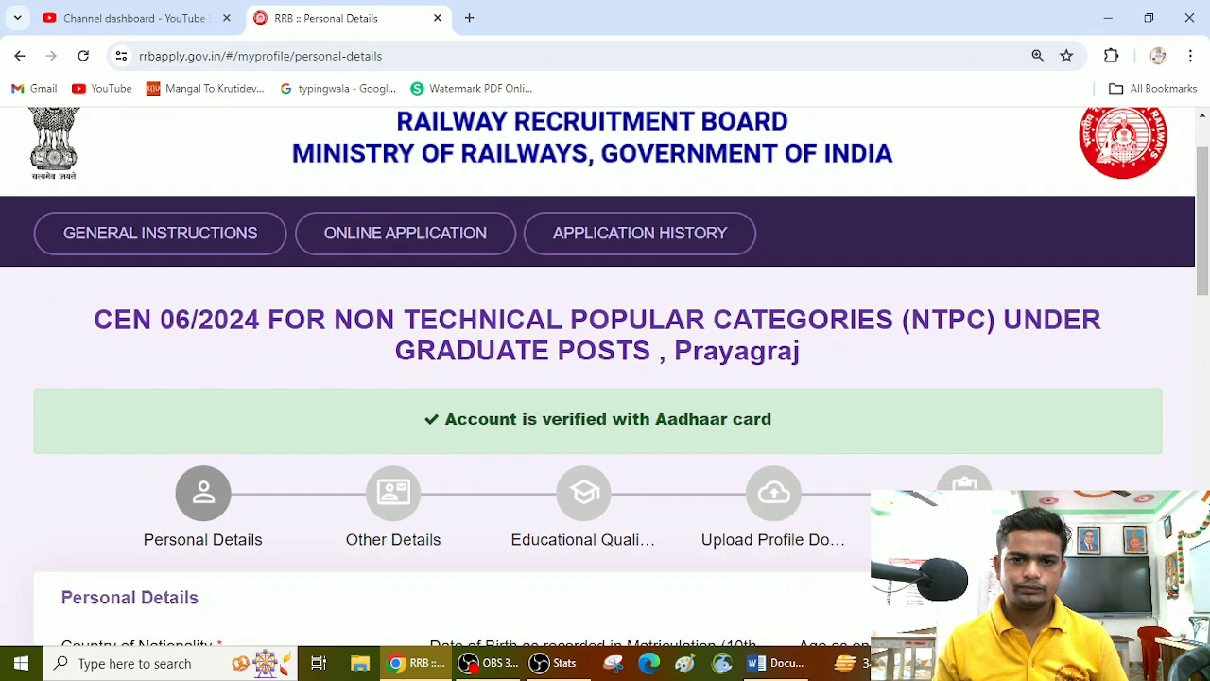
{"action": "scroll", "coordinate": [803, 536], "scroll_direction": "down", "scroll_amount": 1}
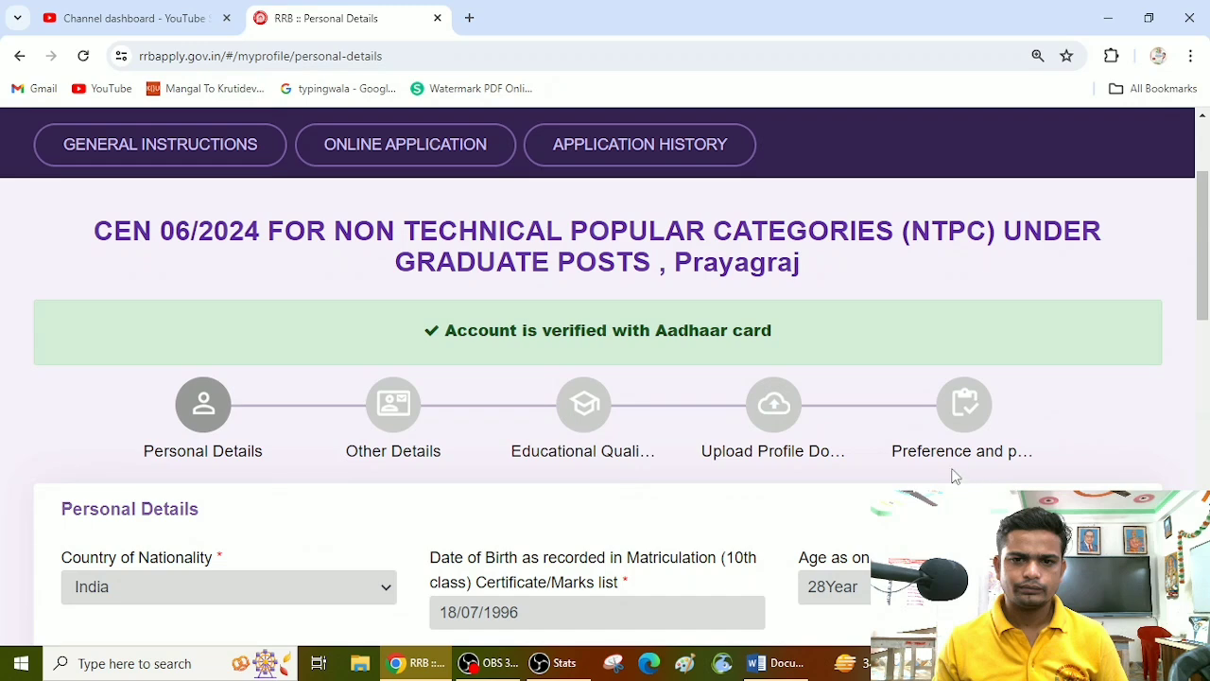
Step: Set the marital status to Unmarried and the religion to Hindu in the personal details
{"action": "scroll", "coordinate": [955, 475], "scroll_direction": "down", "scroll_amount": 8}
{"action": "left_click", "coordinate": [282, 154]}
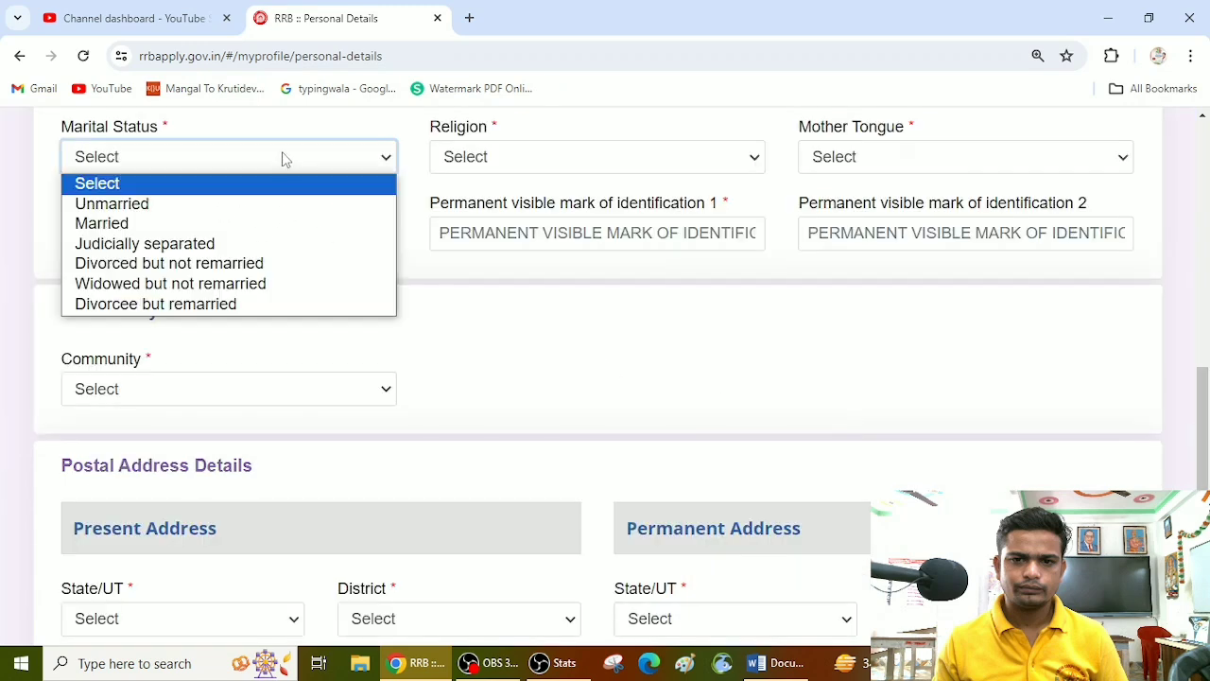
{"action": "left_click", "coordinate": [189, 203]}
{"action": "left_click", "coordinate": [480, 151]}
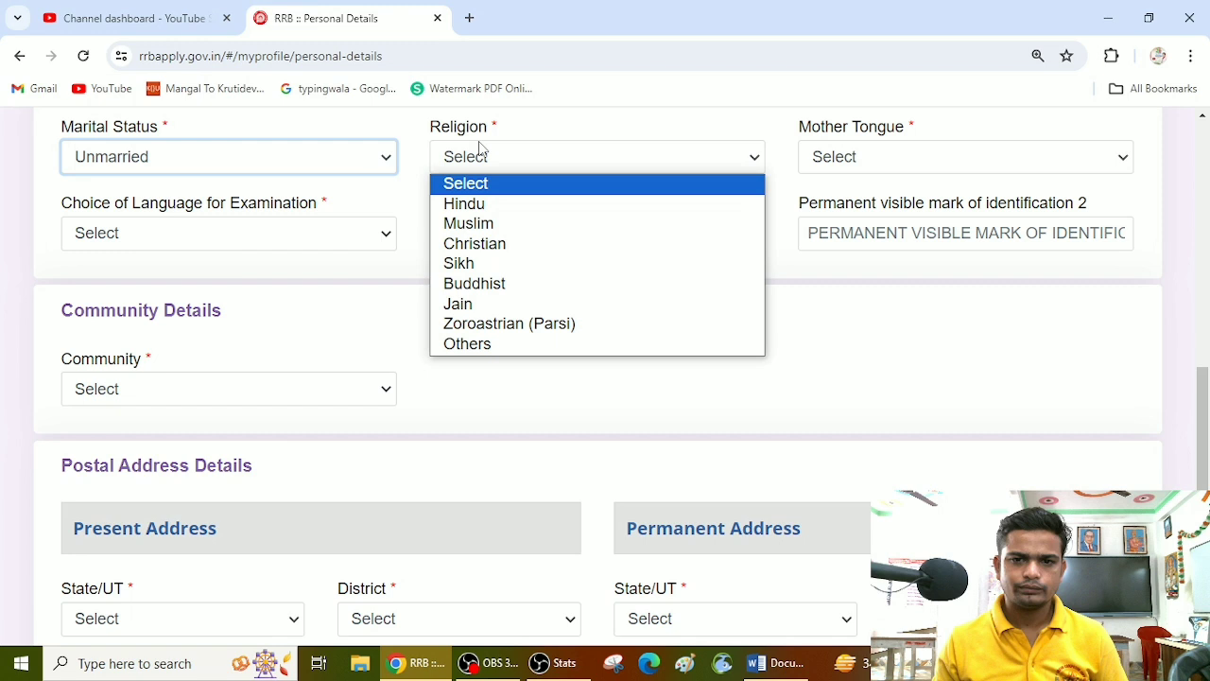
{"action": "left_click", "coordinate": [509, 204]}
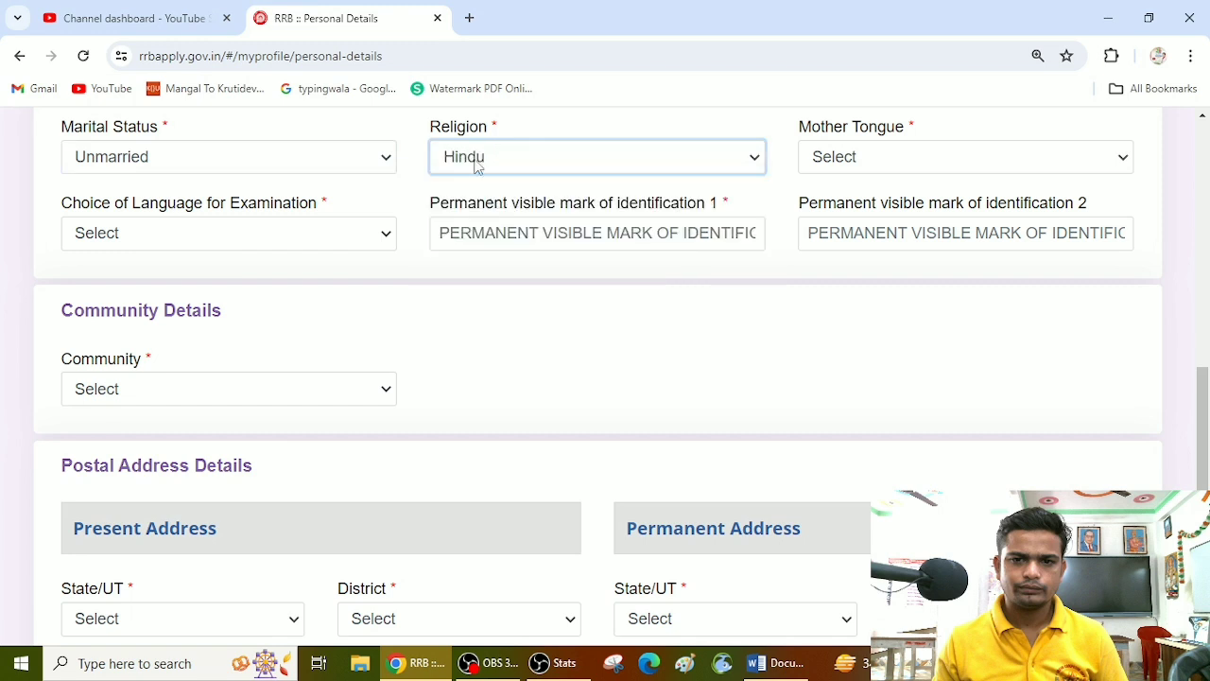
{"action": "left_click", "coordinate": [529, 162]}
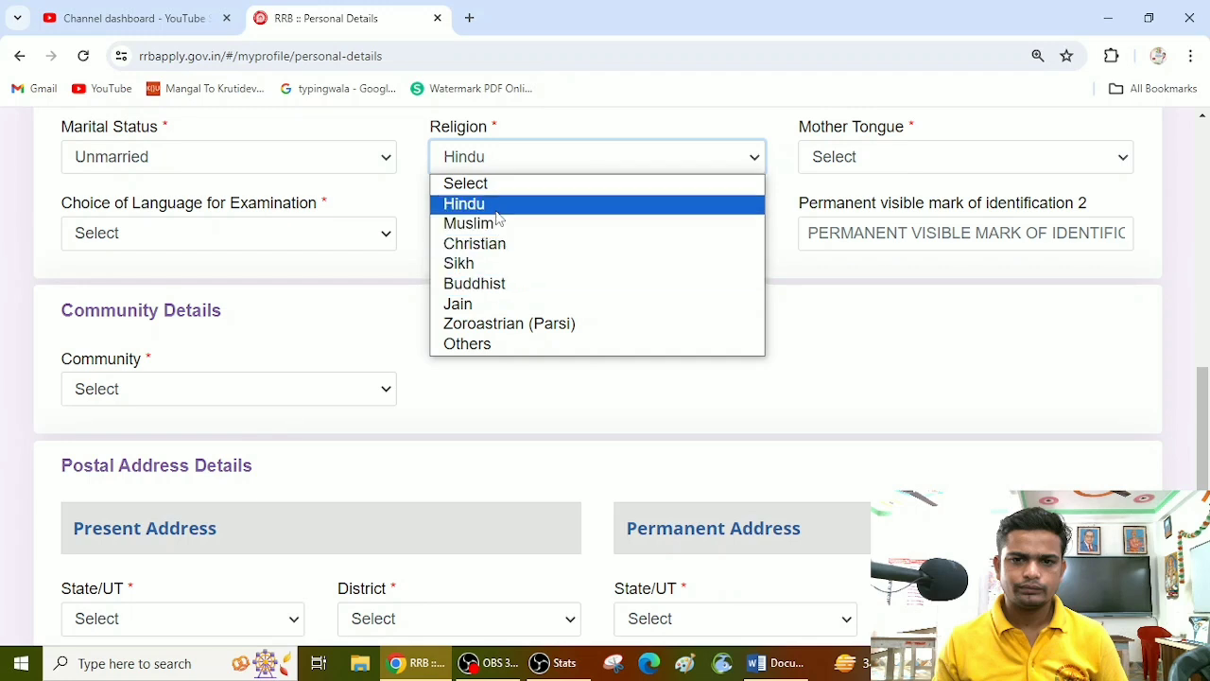
{"action": "left_click", "coordinate": [497, 166]}
{"action": "left_click", "coordinate": [525, 160]}
{"action": "left_click", "coordinate": [524, 161]}
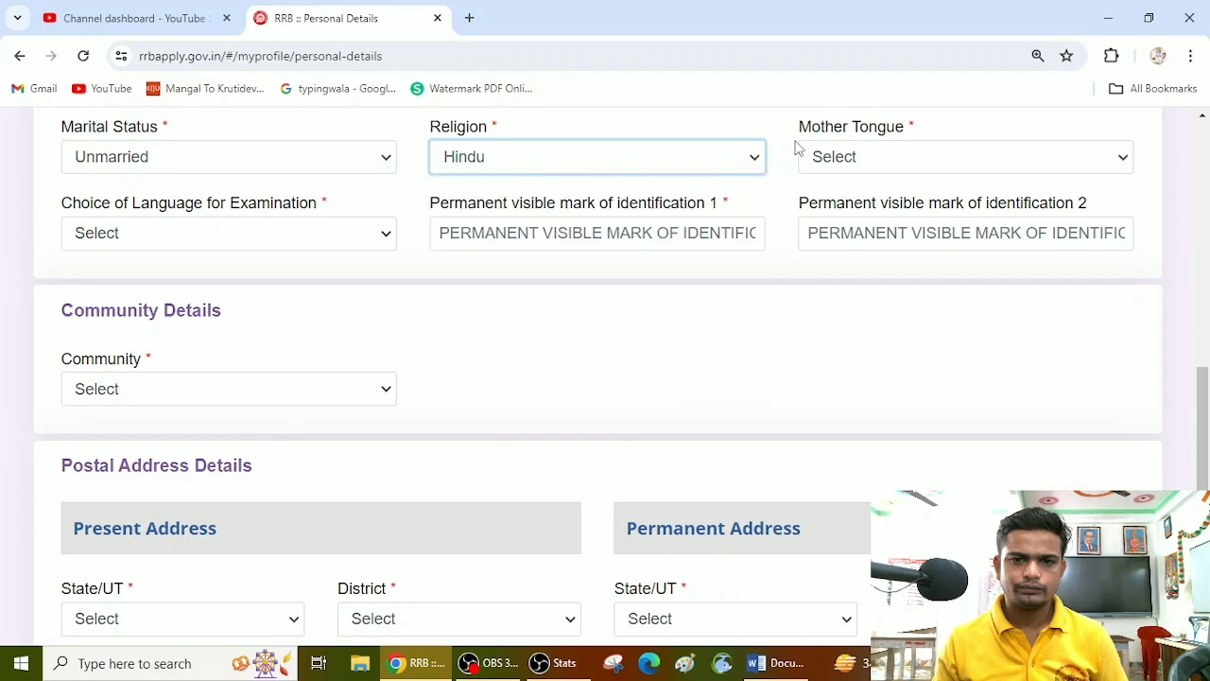
Step: Set the mother tongue and the examination language to Hindi, and look over the two identification mark fields
{"action": "left_click", "coordinate": [835, 157]}
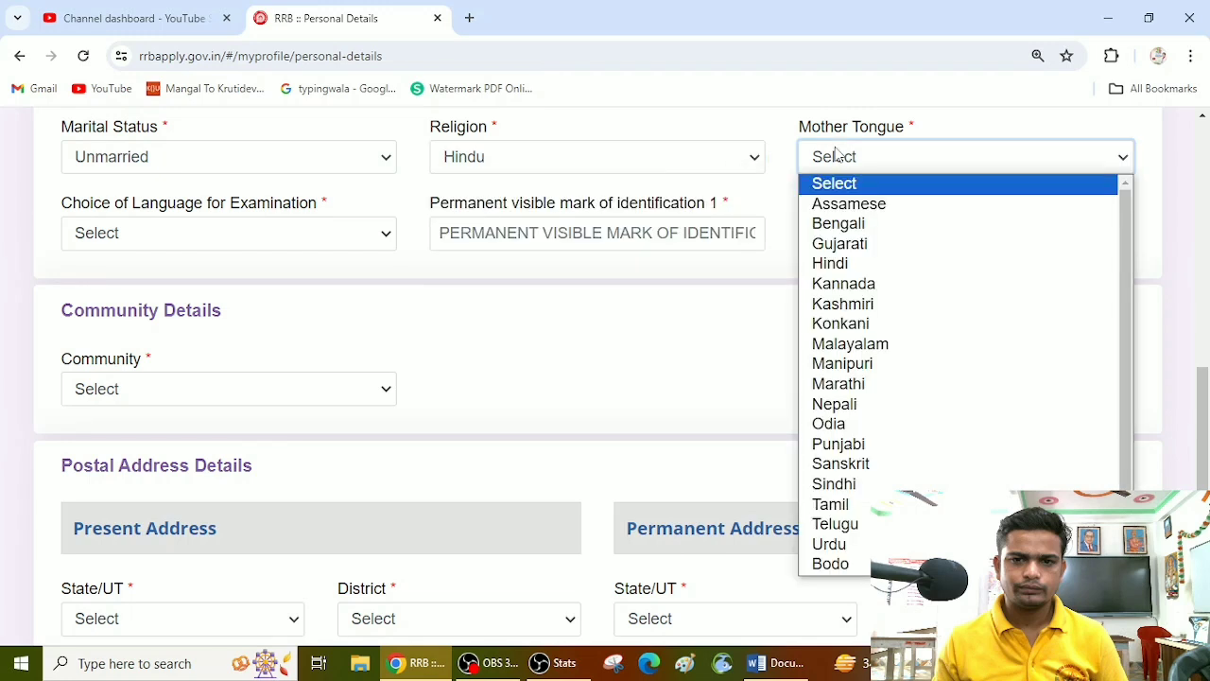
{"action": "left_click", "coordinate": [856, 264]}
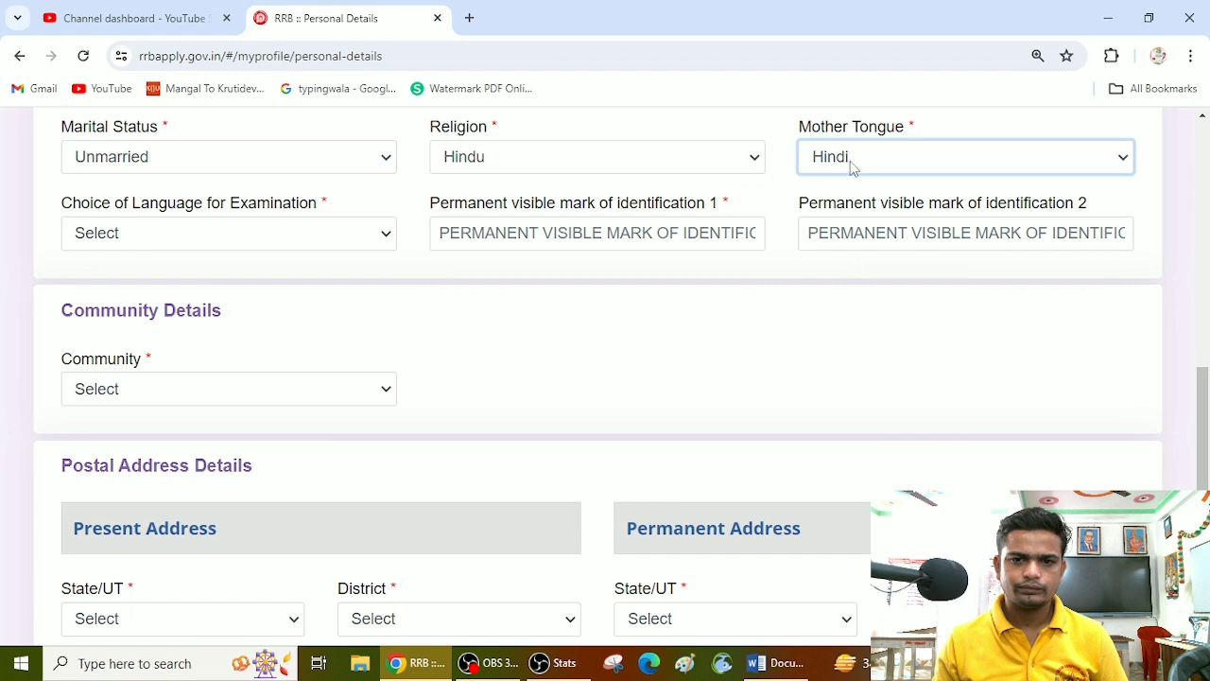
{"action": "left_click", "coordinate": [182, 243]}
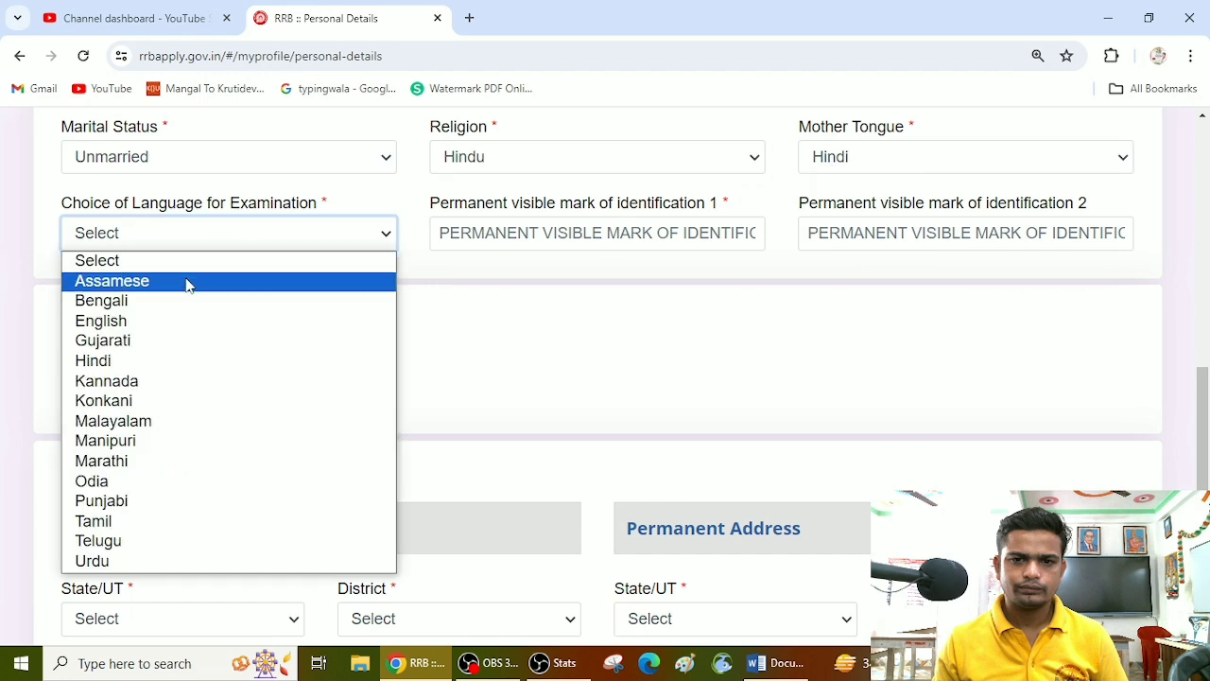
{"action": "left_click", "coordinate": [147, 360]}
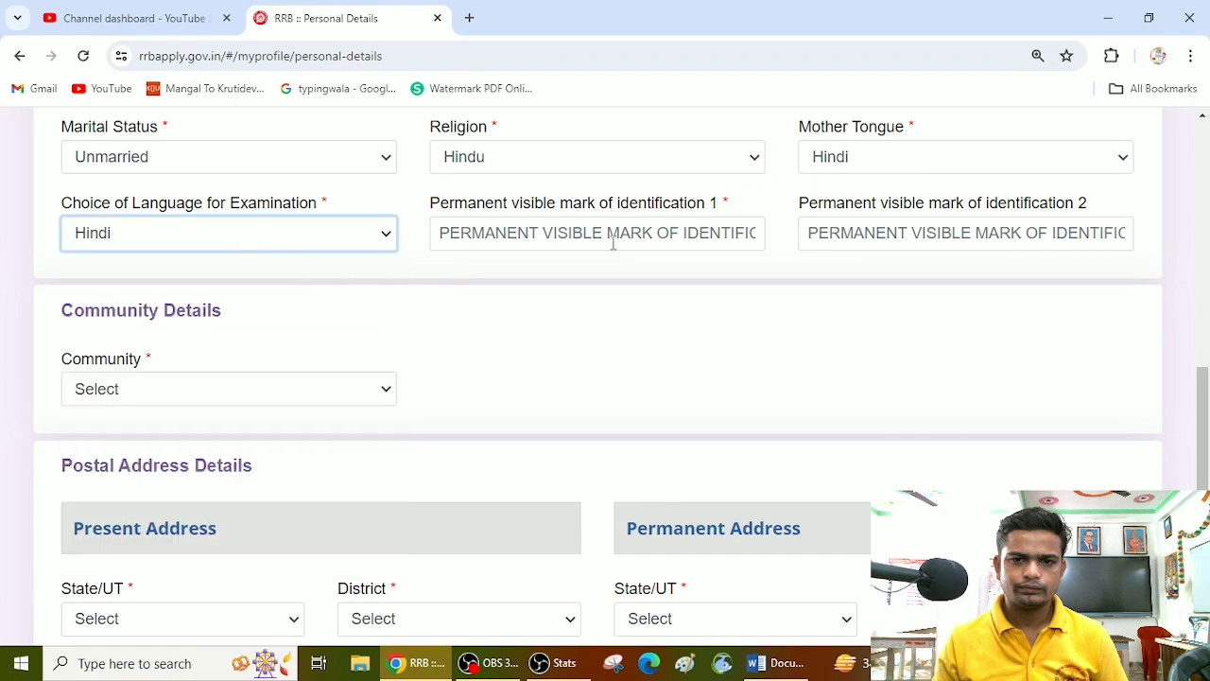
{"action": "left_click", "coordinate": [538, 238]}
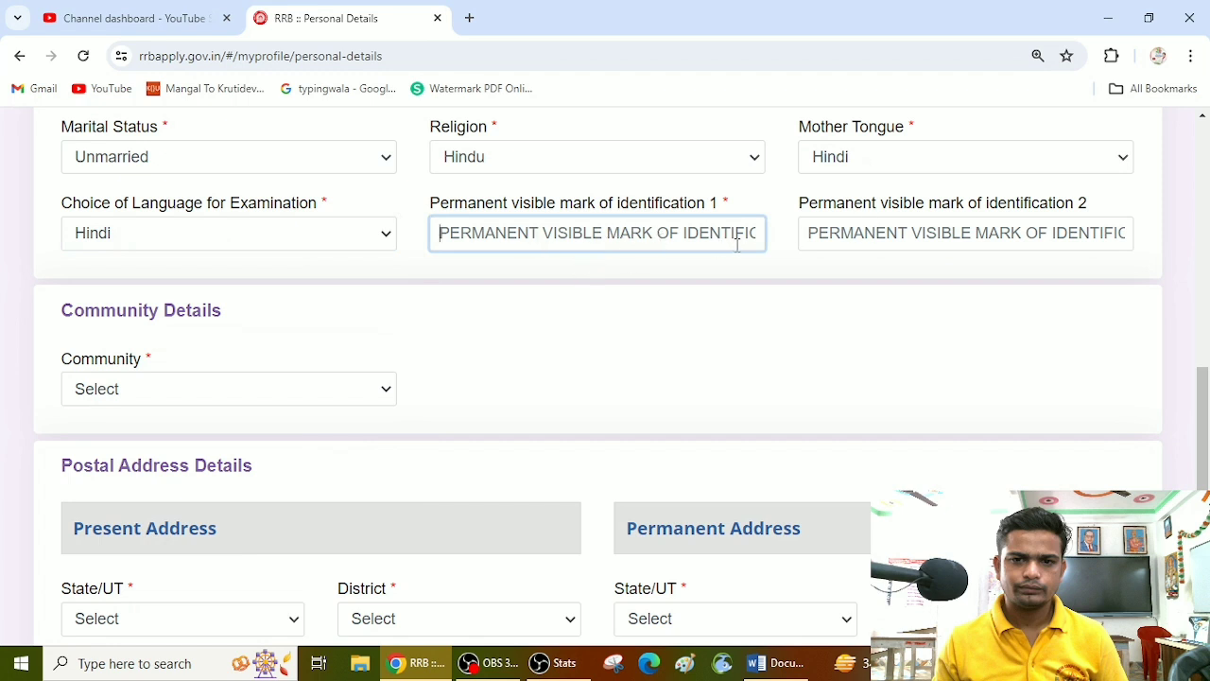
{"action": "left_click", "coordinate": [907, 234]}
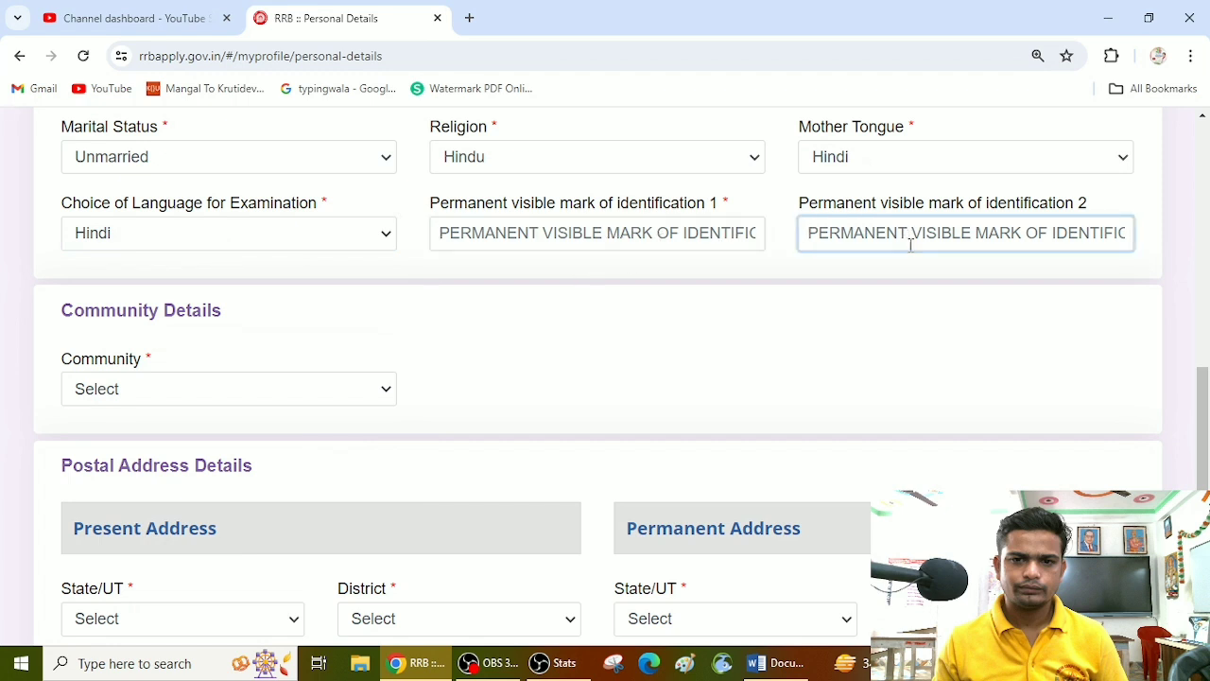
{"action": "left_click", "coordinate": [533, 240]}
Step: Set the community to OBC (Other Backward Classes) with Non-Creamy Layer as Yes, agreeing to both information notices
{"action": "left_click", "coordinate": [251, 390]}
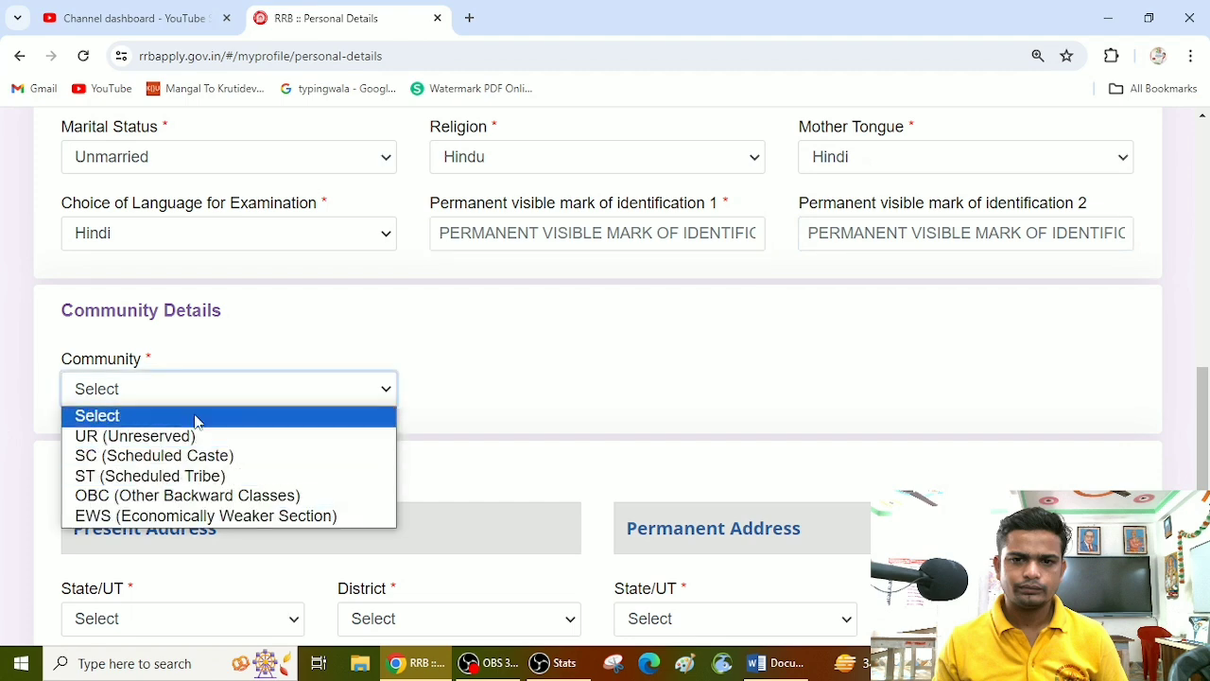
{"action": "left_click", "coordinate": [189, 501]}
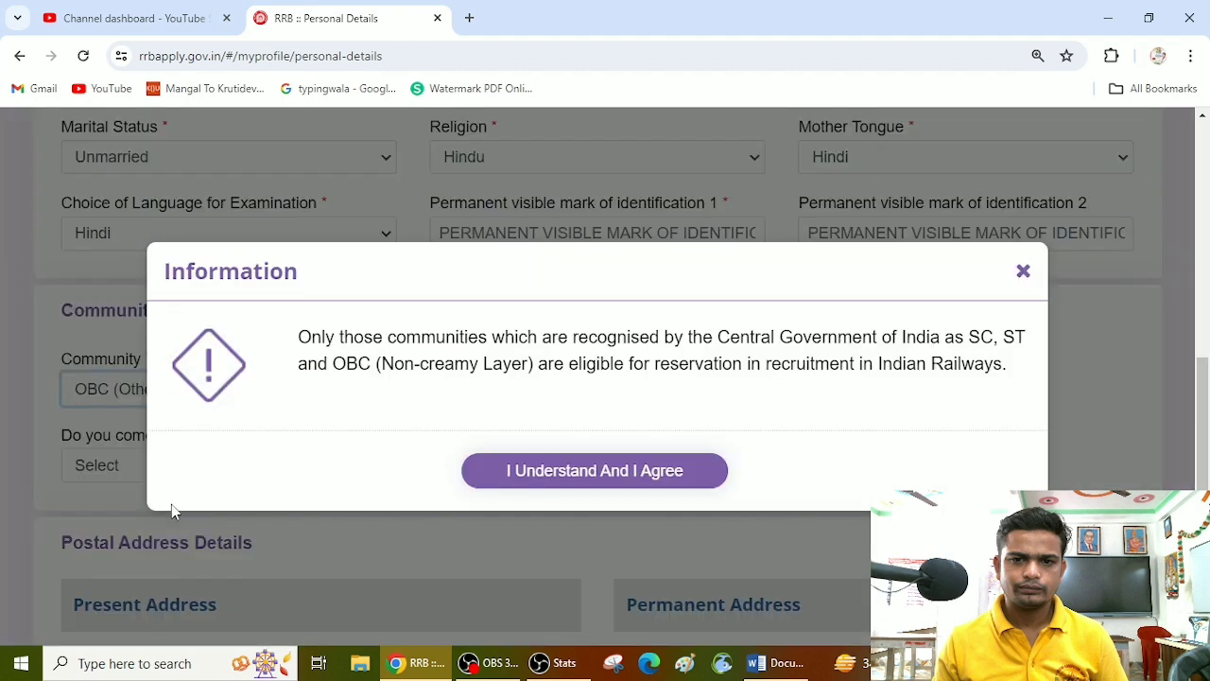
{"action": "left_click", "coordinate": [567, 474]}
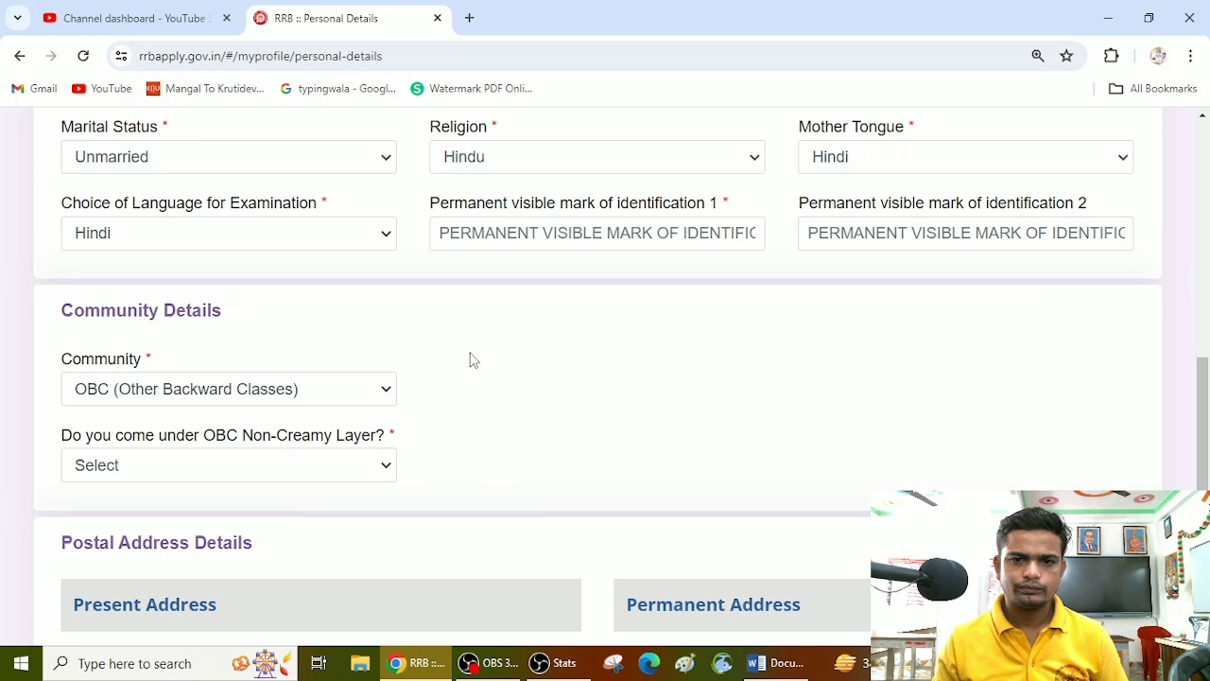
{"action": "scroll", "coordinate": [470, 359], "scroll_direction": "down", "scroll_amount": 1}
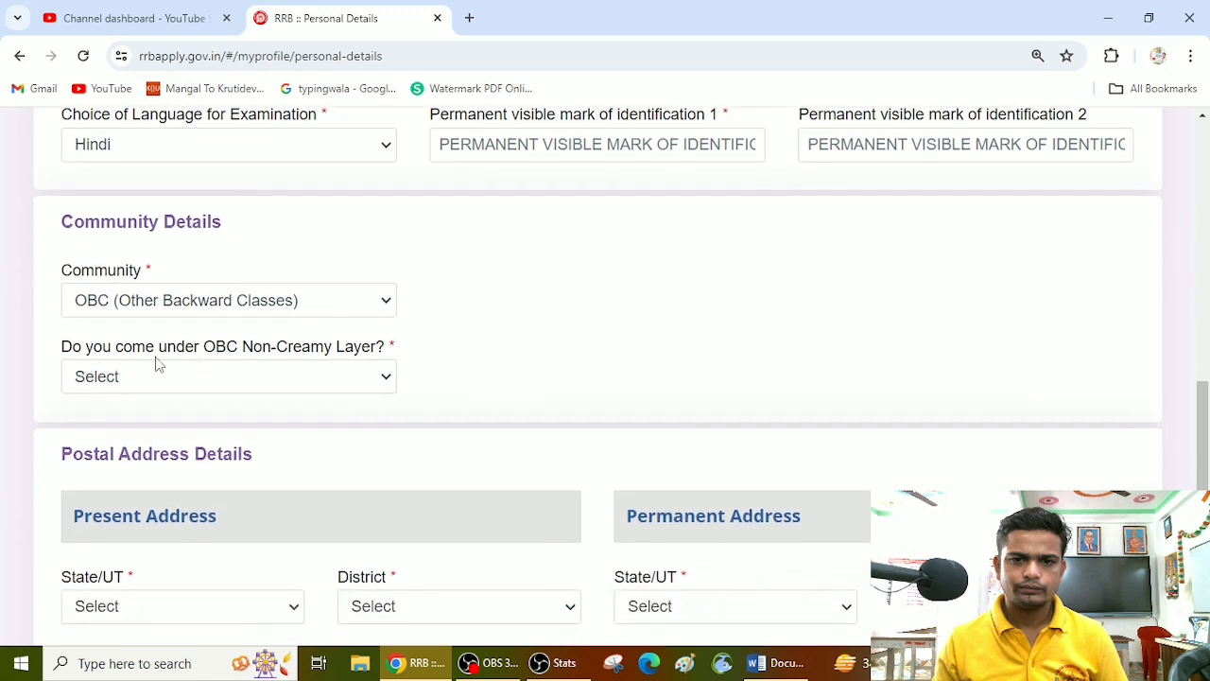
{"action": "left_click", "coordinate": [338, 380]}
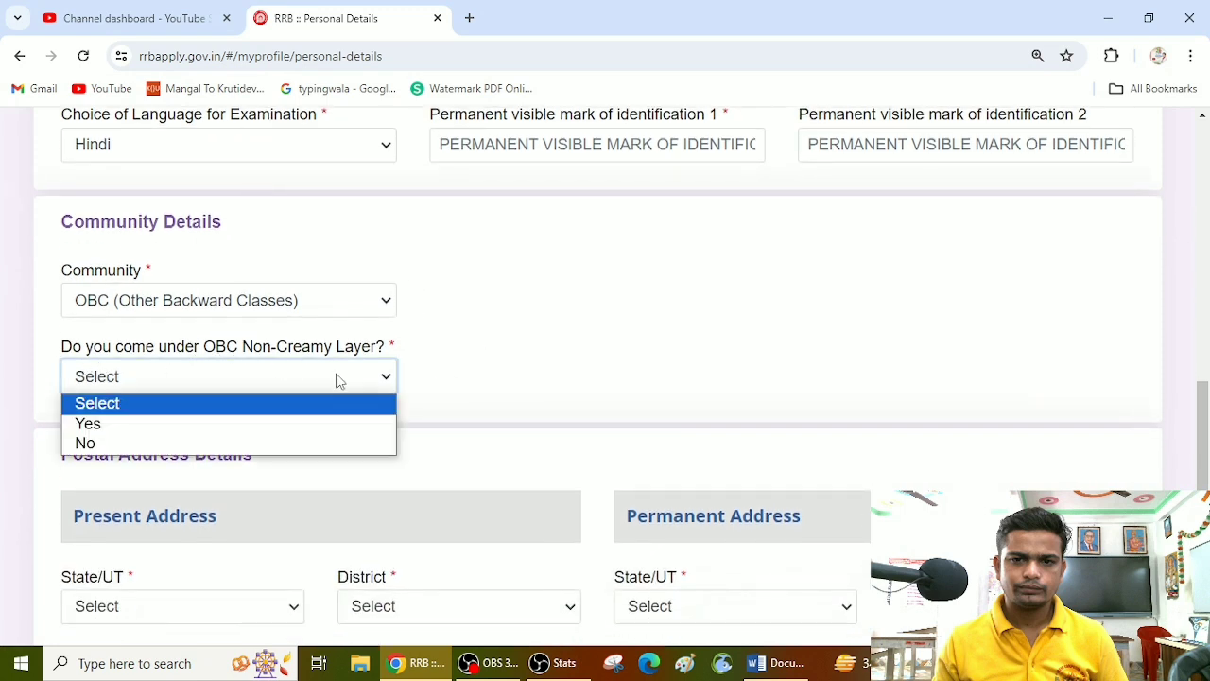
{"action": "left_click", "coordinate": [188, 433]}
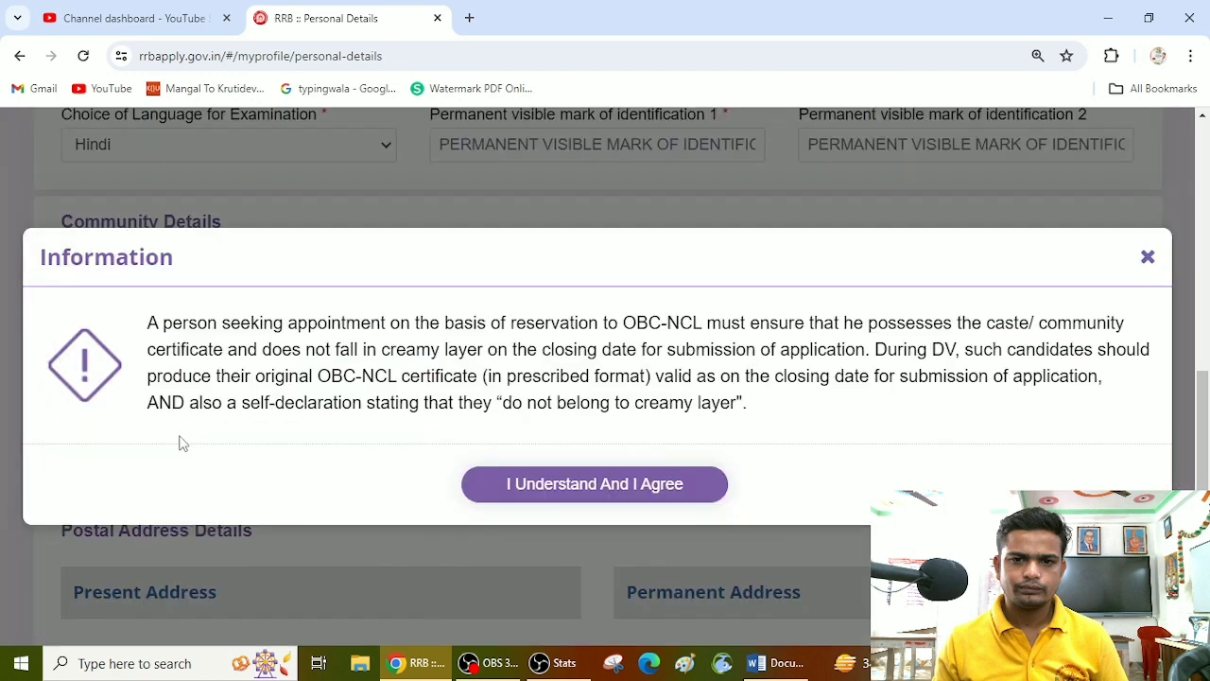
{"action": "left_click", "coordinate": [561, 485]}
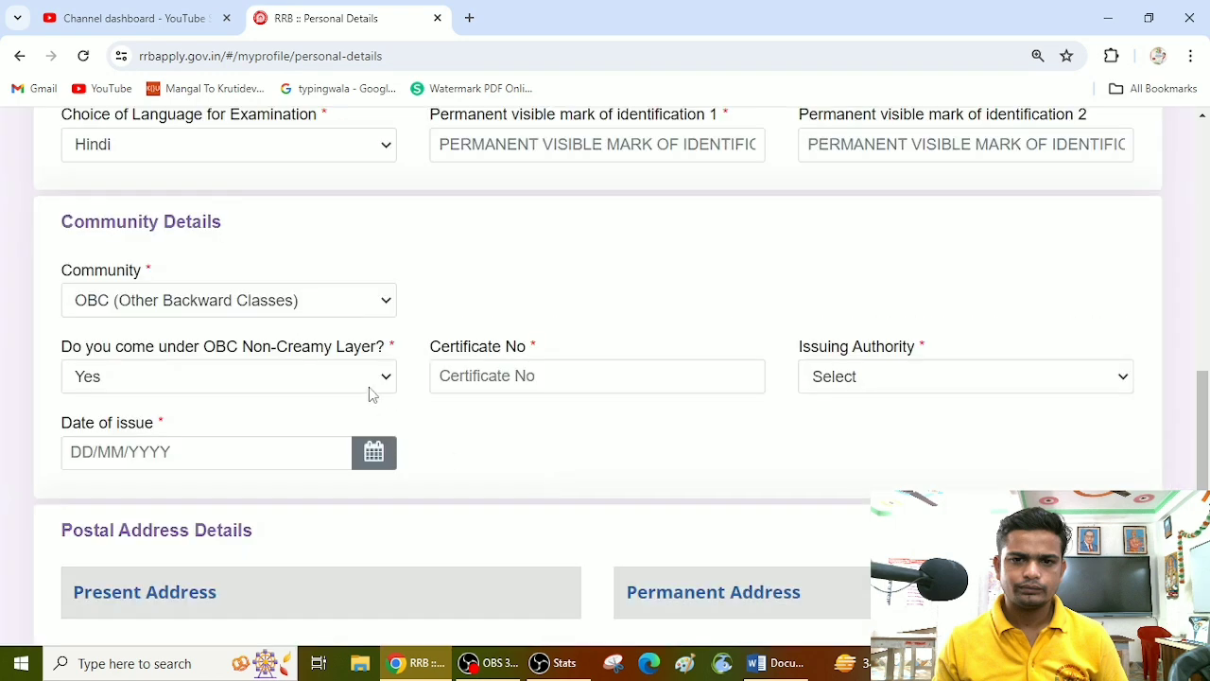
Step: Examine the OBC certificate number field, the issuing authority options and the date of issue field
{"action": "left_click", "coordinate": [343, 378]}
{"action": "left_click", "coordinate": [559, 376]}
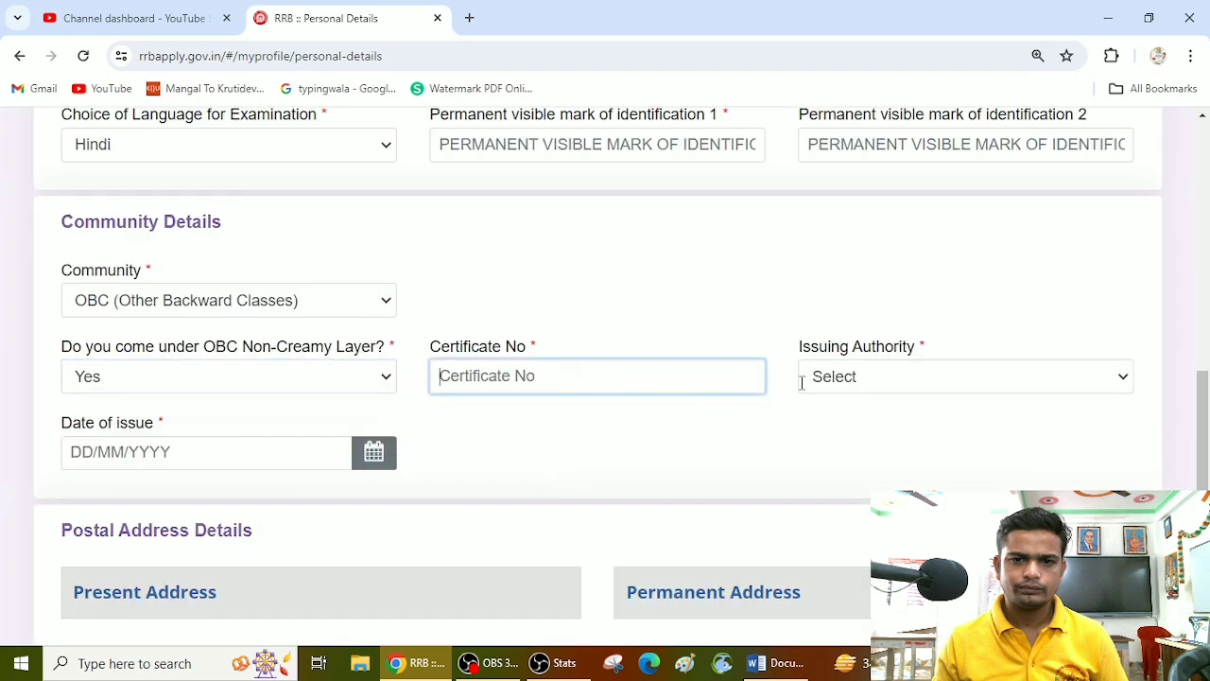
{"action": "left_click", "coordinate": [928, 391]}
{"action": "left_click", "coordinate": [928, 391]}
{"action": "scroll", "coordinate": [818, 408], "scroll_direction": "down", "scroll_amount": 1}
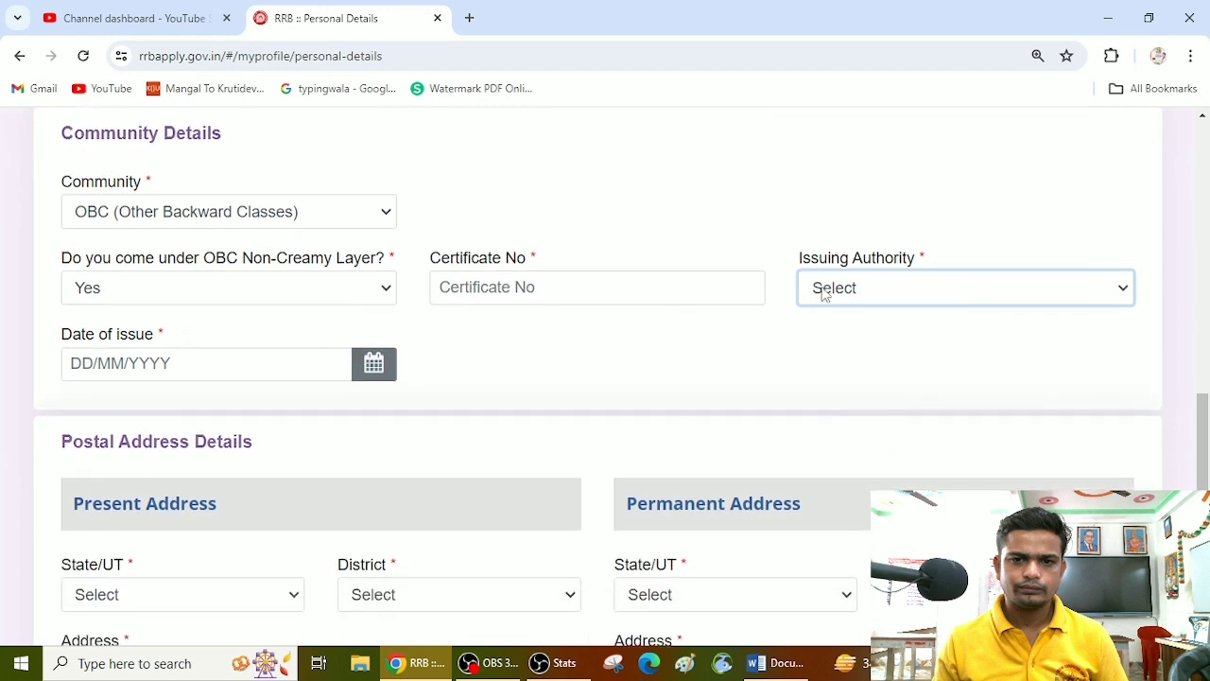
{"action": "left_click", "coordinate": [881, 287]}
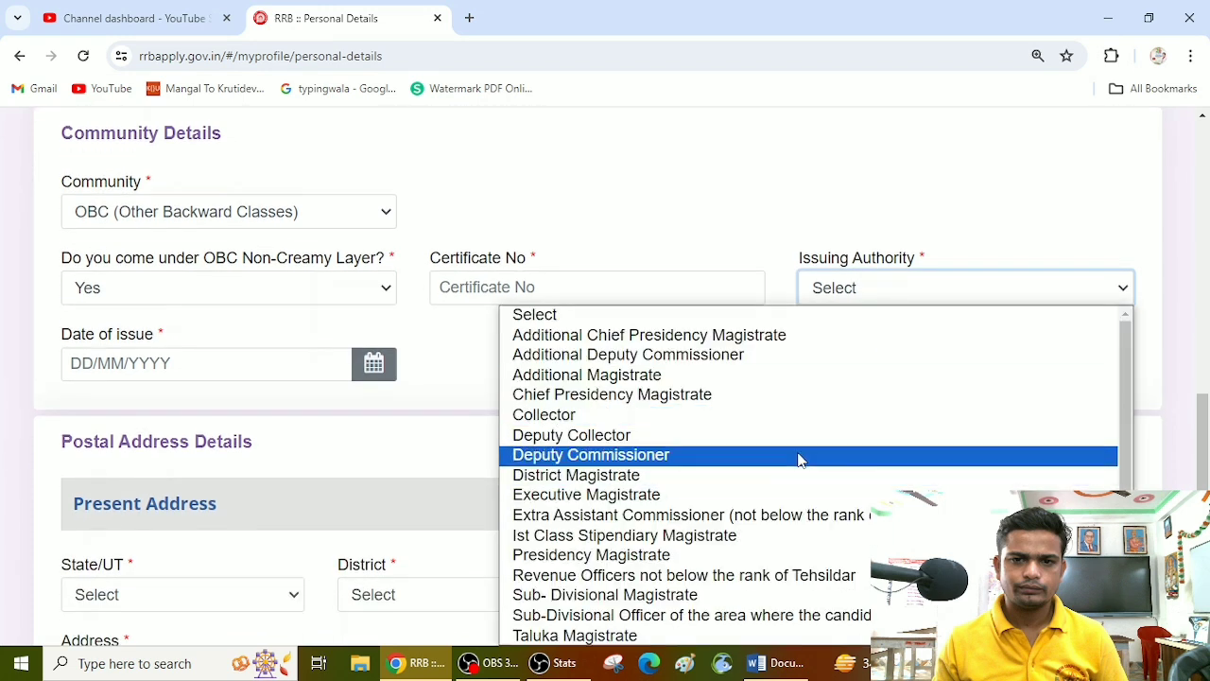
{"action": "left_click", "coordinate": [689, 235]}
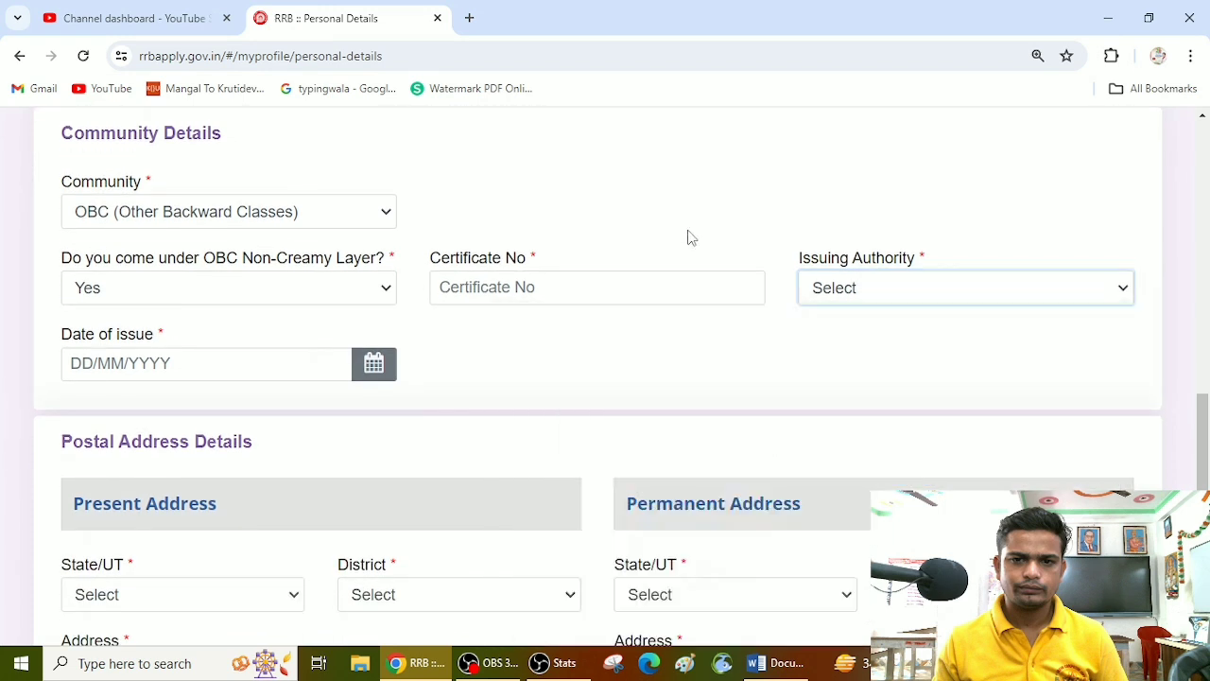
{"action": "left_click", "coordinate": [161, 371]}
{"action": "left_click", "coordinate": [505, 420]}
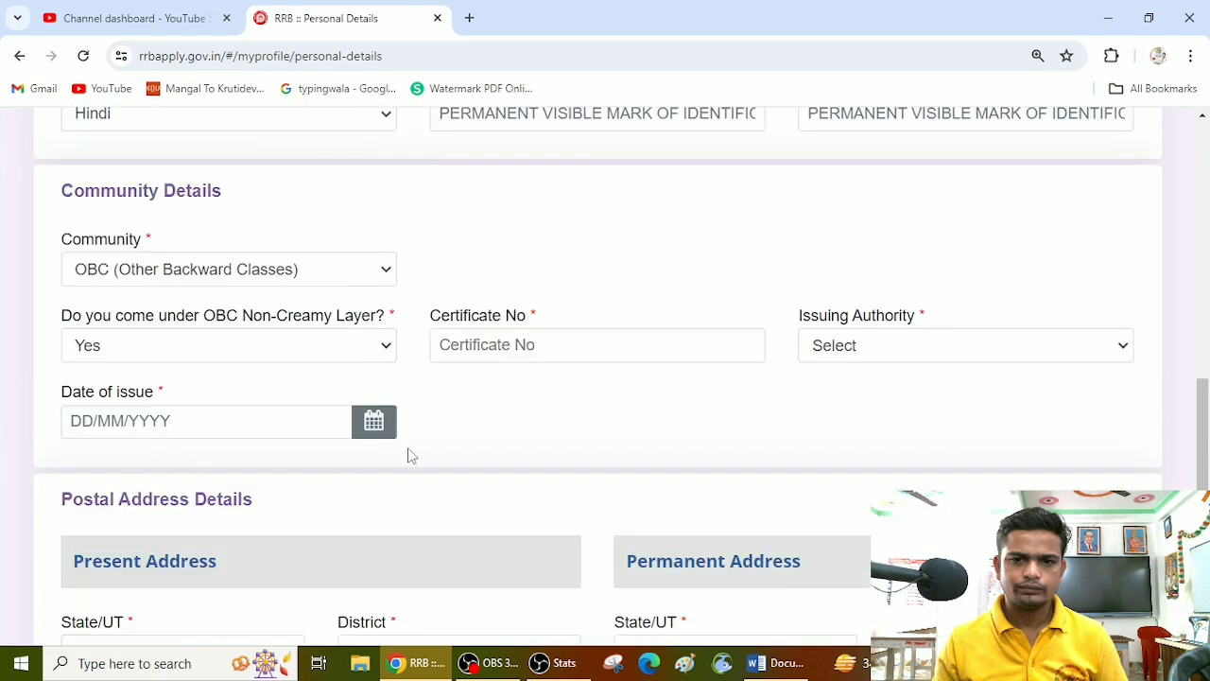
Step: Set the State/UT of the present address to UTTAR PRADESH in the postal address details
{"action": "scroll", "coordinate": [436, 445], "scroll_direction": "down", "scroll_amount": 3}
{"action": "scroll", "coordinate": [338, 378], "scroll_direction": "down", "scroll_amount": 2}
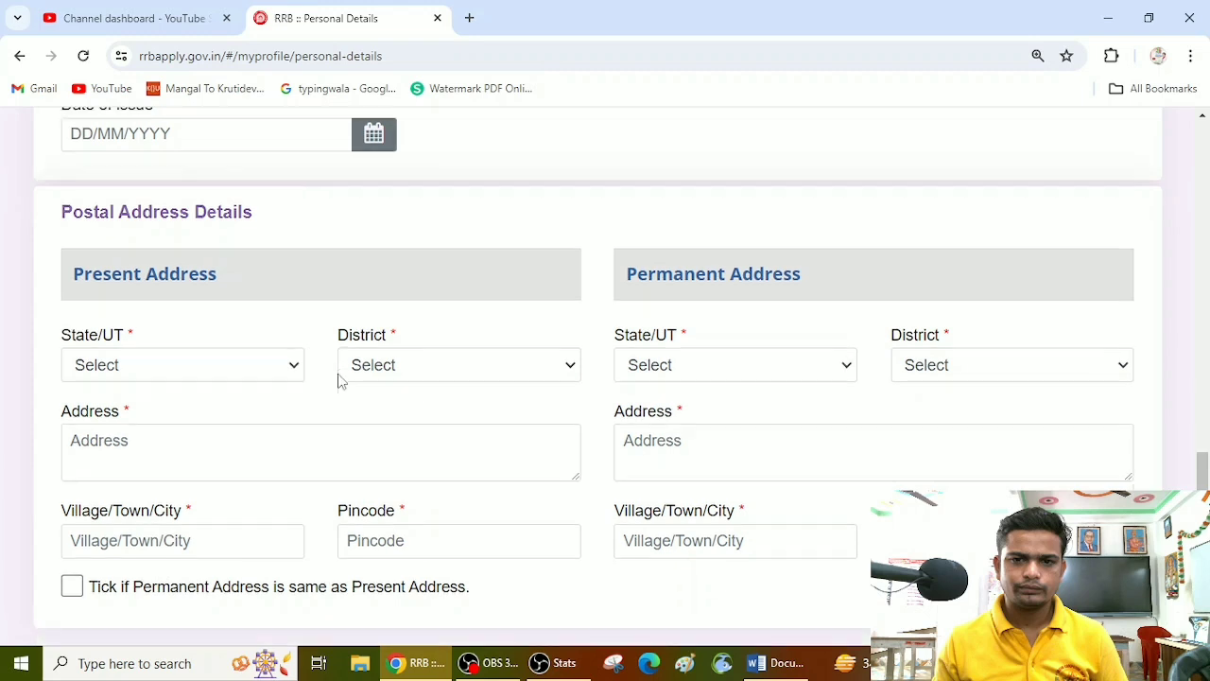
{"action": "scroll", "coordinate": [338, 356], "scroll_direction": "up", "scroll_amount": 2}
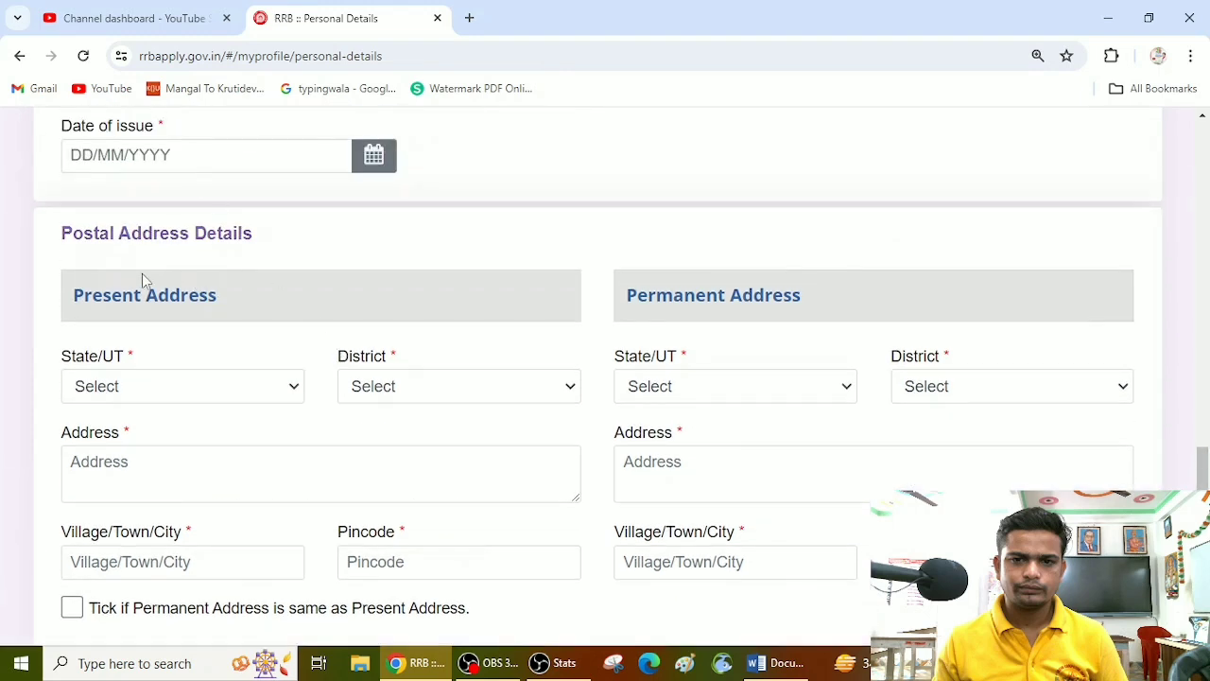
{"action": "left_click", "coordinate": [227, 383]}
{"action": "key", "text": "u"}
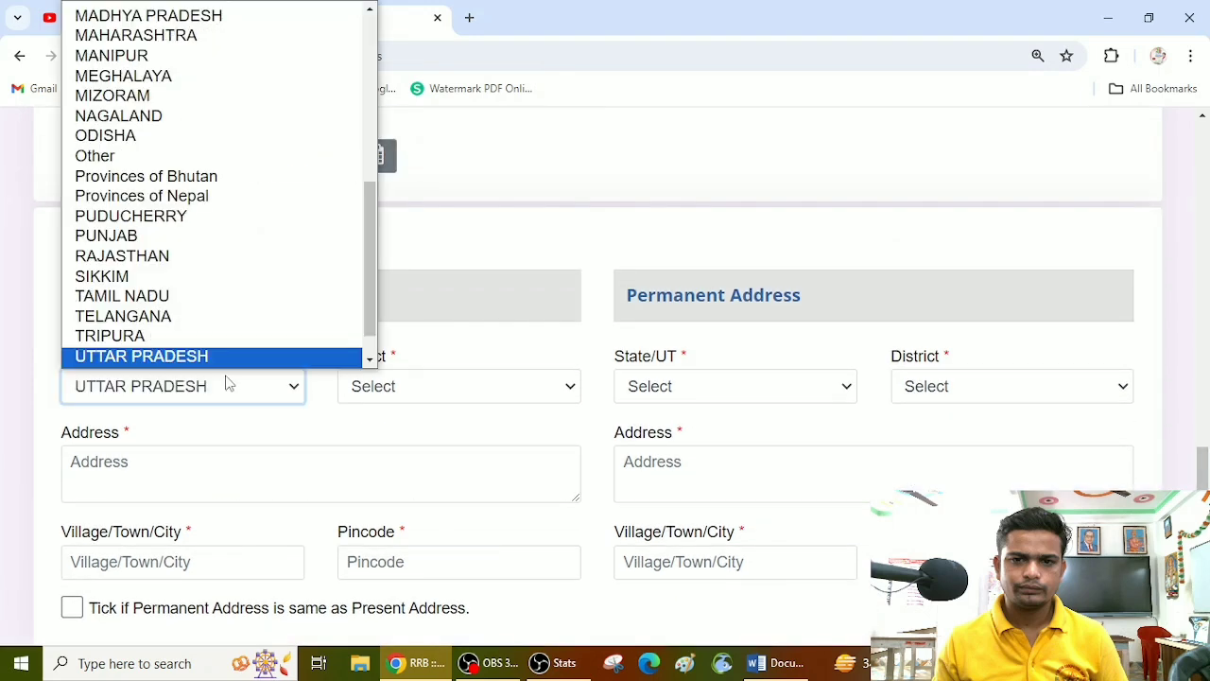
{"action": "key", "text": "Return"}
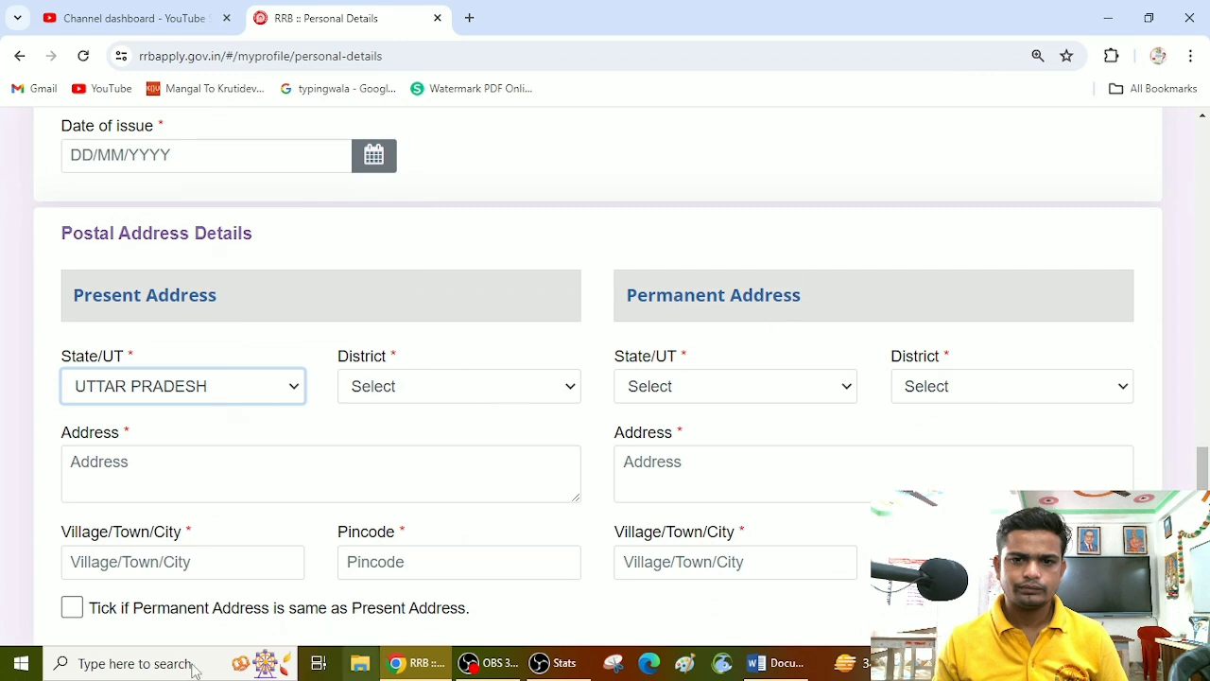
Step: Save the personal details and continue to the Other Details page of the application
{"action": "scroll", "coordinate": [83, 579], "scroll_direction": "down", "scroll_amount": 1}
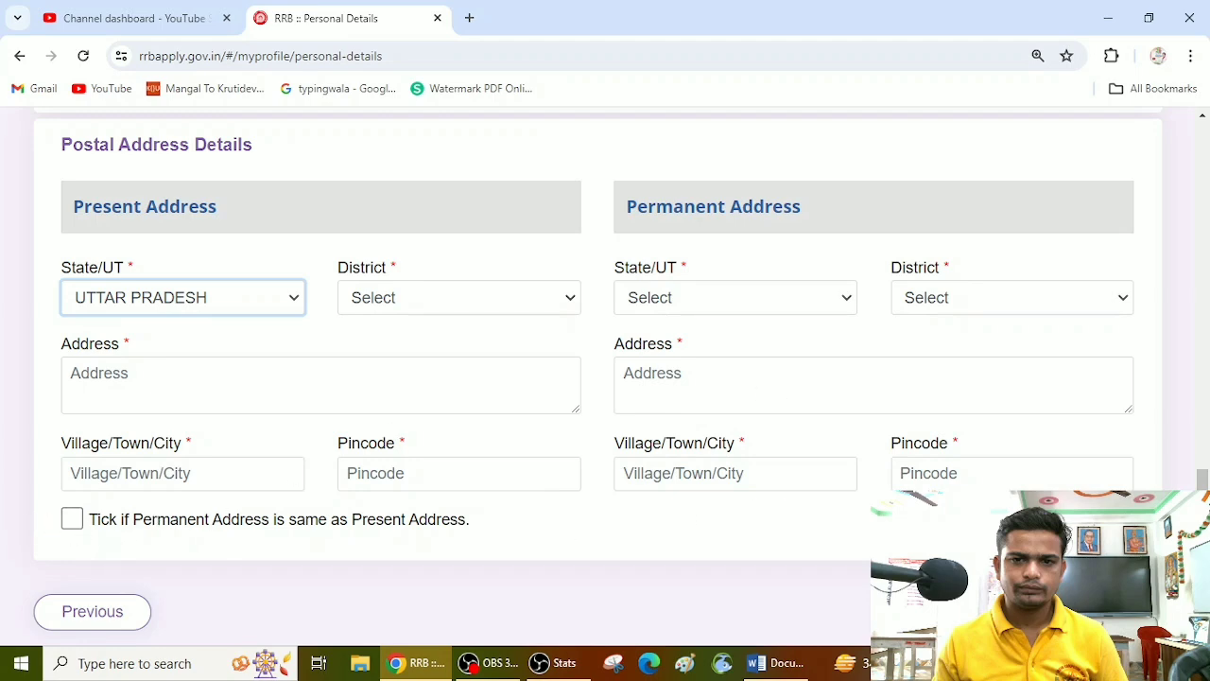
{"action": "scroll", "coordinate": [605, 378], "scroll_direction": "down", "scroll_amount": 1}
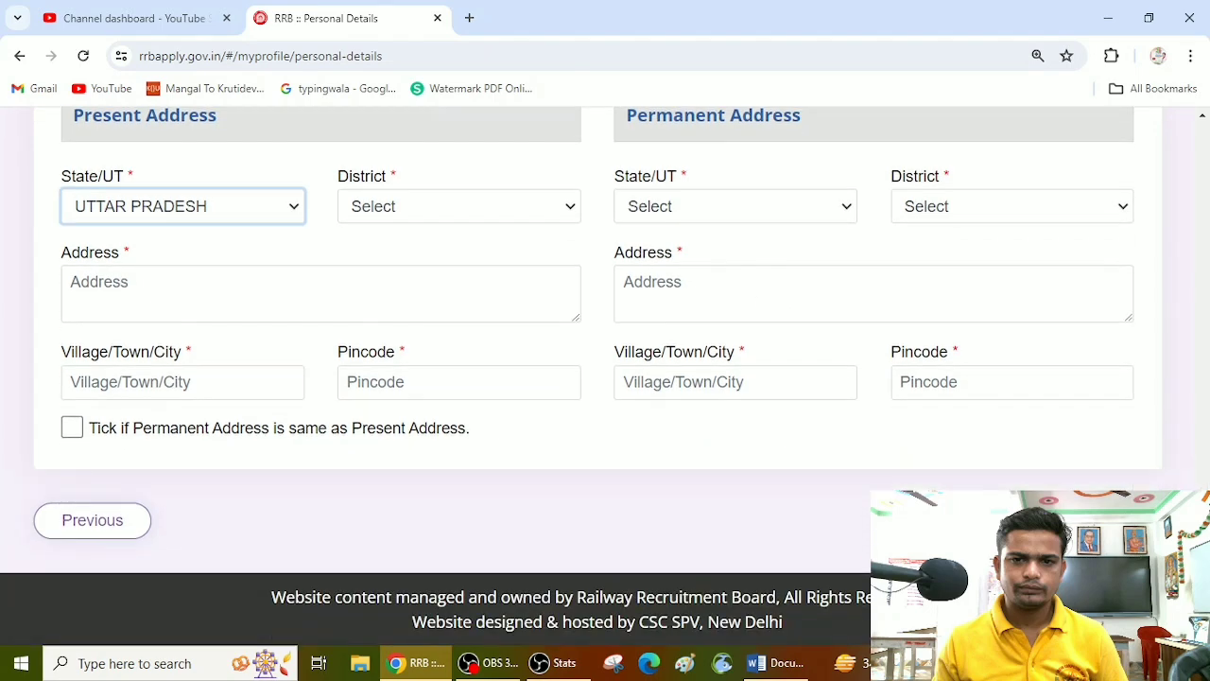
{"action": "key", "text": "ctrl+plus"}
{"action": "key", "text": "ctrl+plus"}
{"action": "scroll", "coordinate": [605, 378], "scroll_direction": "down", "scroll_amount": 5}
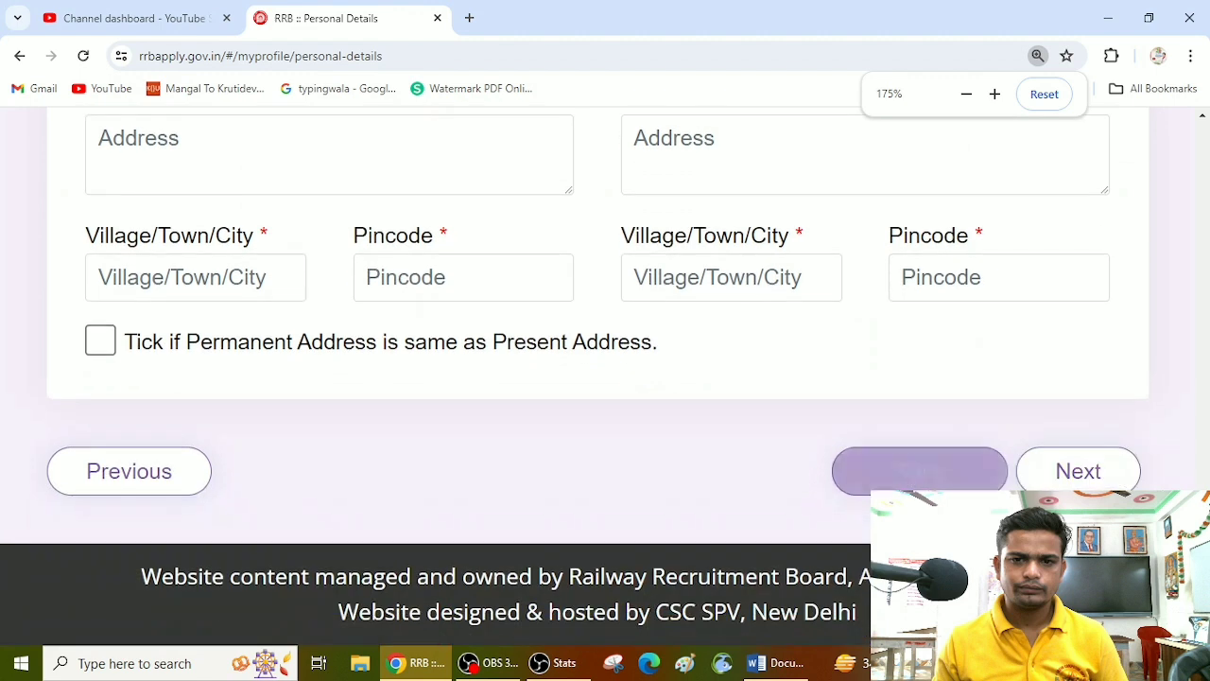
{"action": "left_click", "coordinate": [488, 662]}
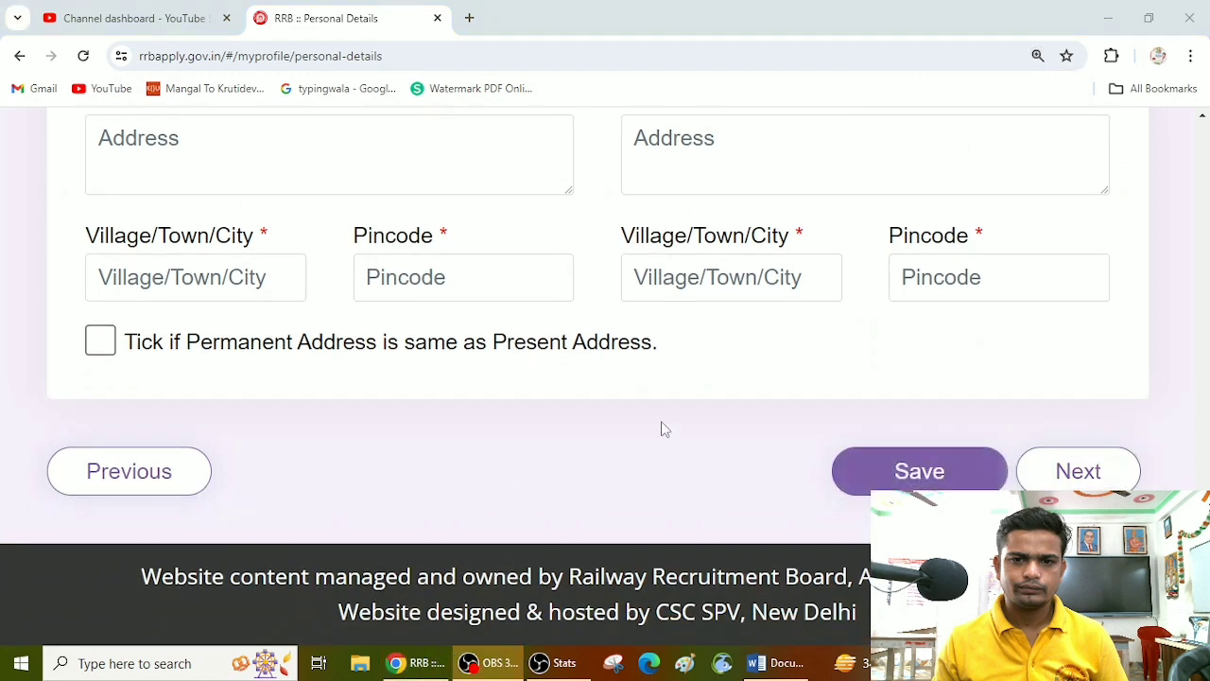
{"action": "left_click", "coordinate": [879, 468]}
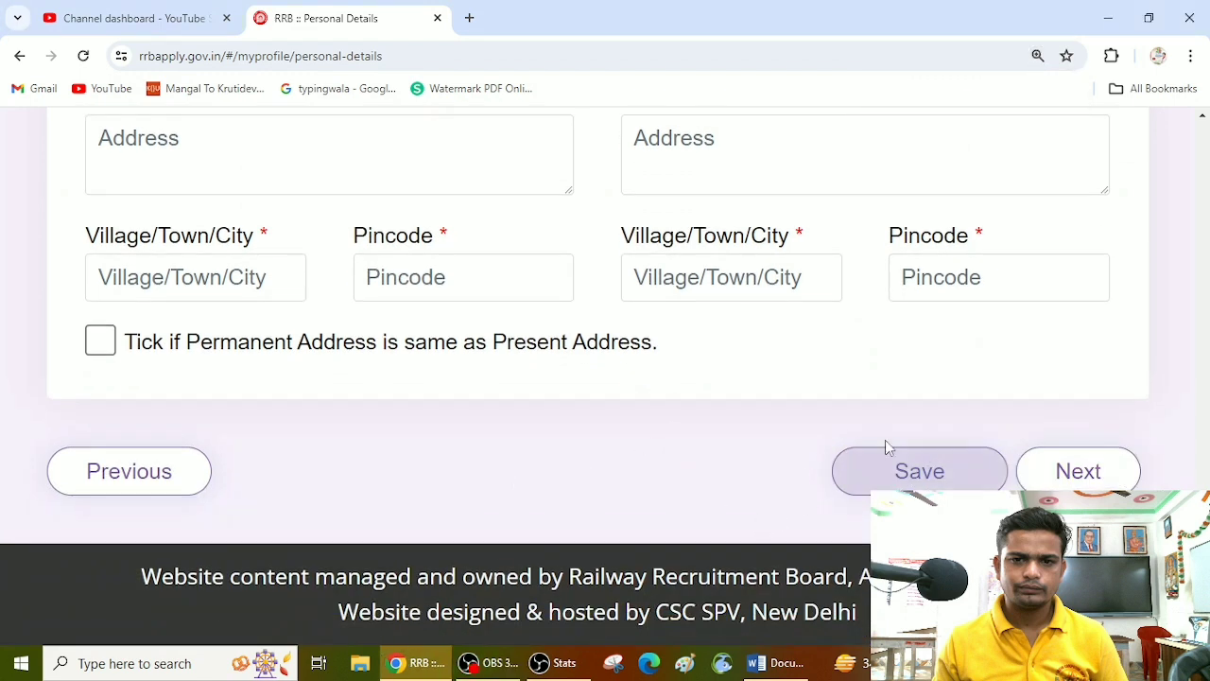
{"action": "left_click", "coordinate": [1060, 473]}
Step: Answer No to both the ex-serviceman question and the benchmark disability question in the category details
{"action": "scroll", "coordinate": [643, 444], "scroll_direction": "down", "scroll_amount": 5}
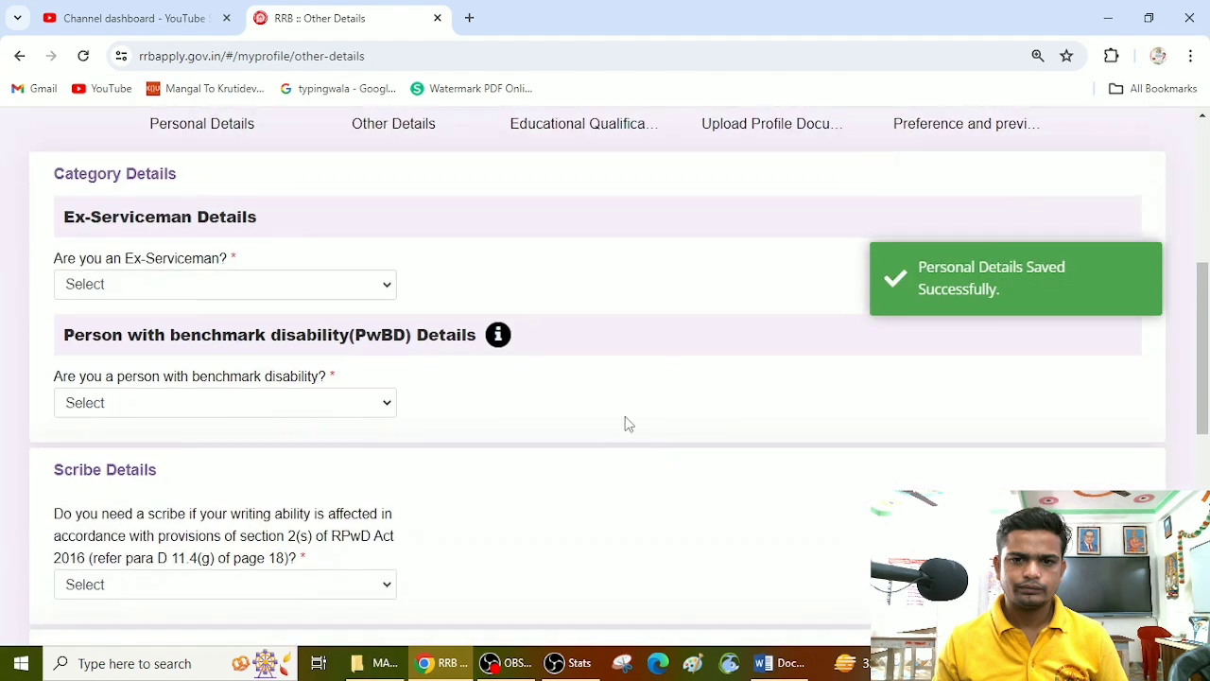
{"action": "scroll", "coordinate": [624, 424], "scroll_direction": "up", "scroll_amount": 2}
{"action": "left_click", "coordinate": [216, 469]}
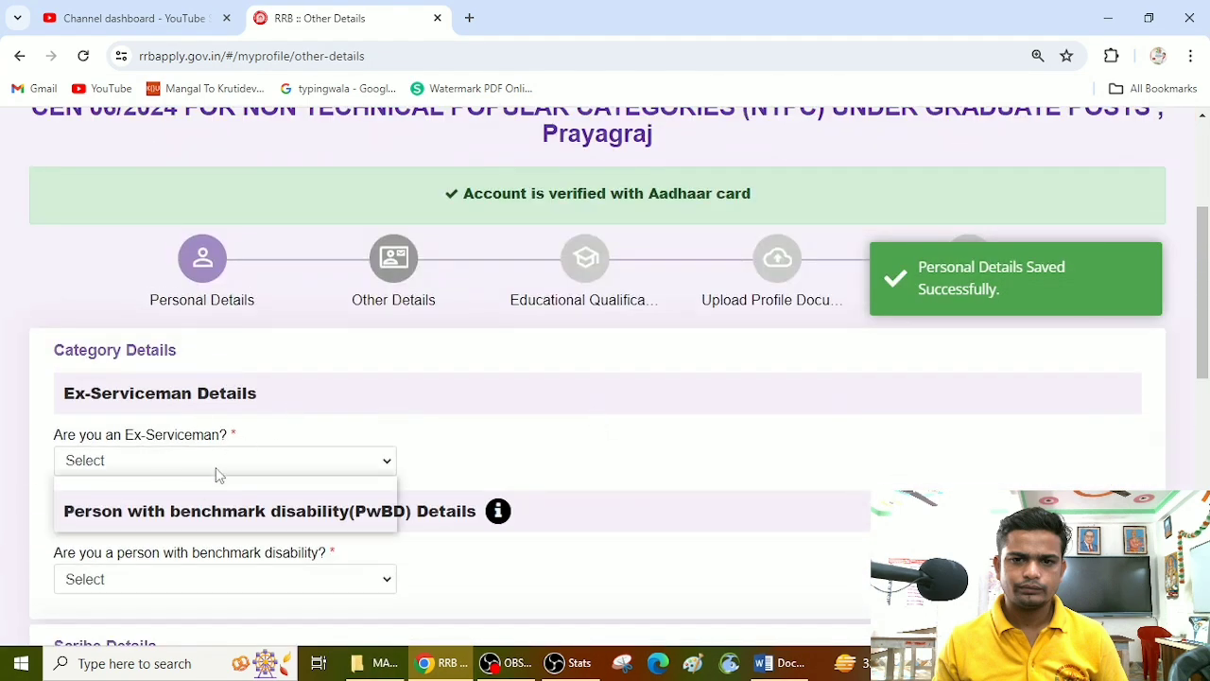
{"action": "left_click", "coordinate": [217, 519]}
{"action": "scroll", "coordinate": [392, 416], "scroll_direction": "down", "scroll_amount": 2}
{"action": "left_click", "coordinate": [310, 401]}
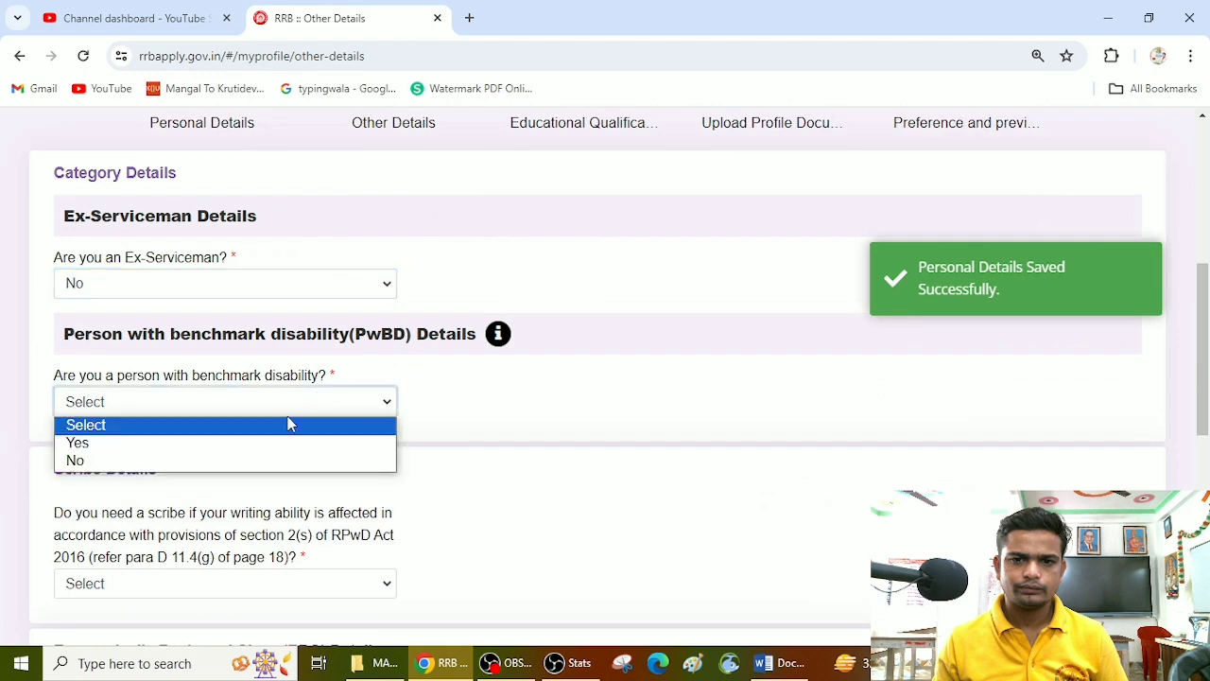
{"action": "left_click", "coordinate": [195, 460]}
Step: Answer No to the question about needing a scribe
{"action": "scroll", "coordinate": [420, 191], "scroll_direction": "down", "scroll_amount": 2}
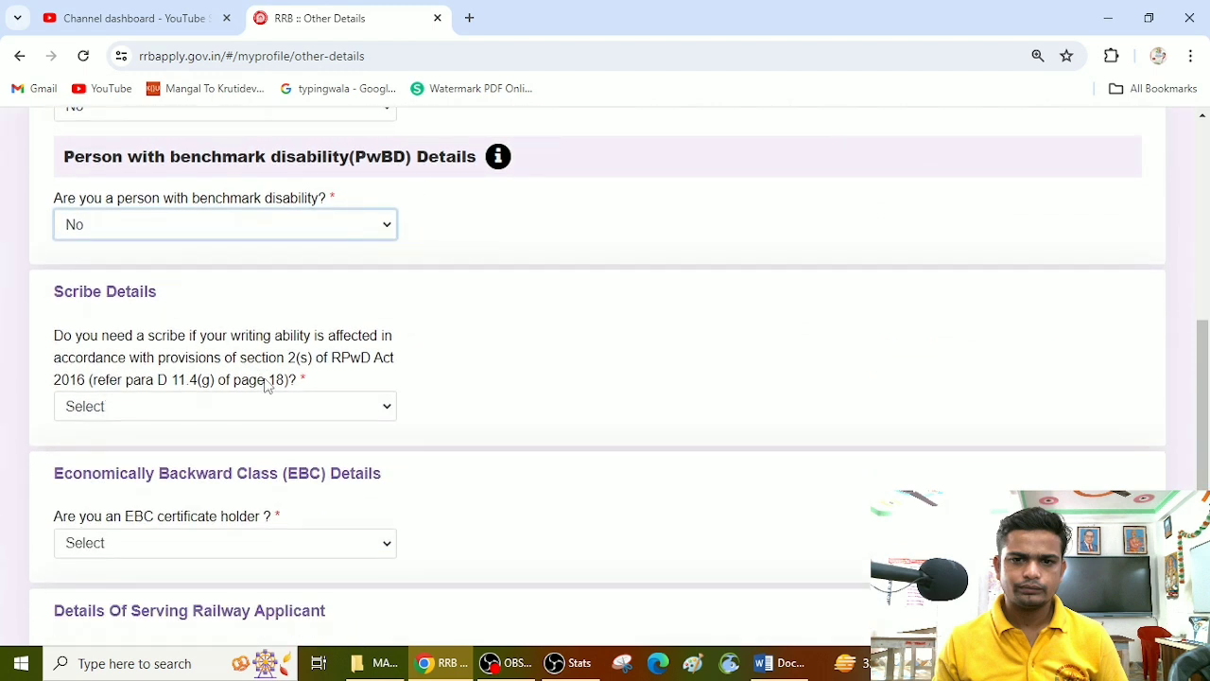
{"action": "left_click", "coordinate": [377, 407]}
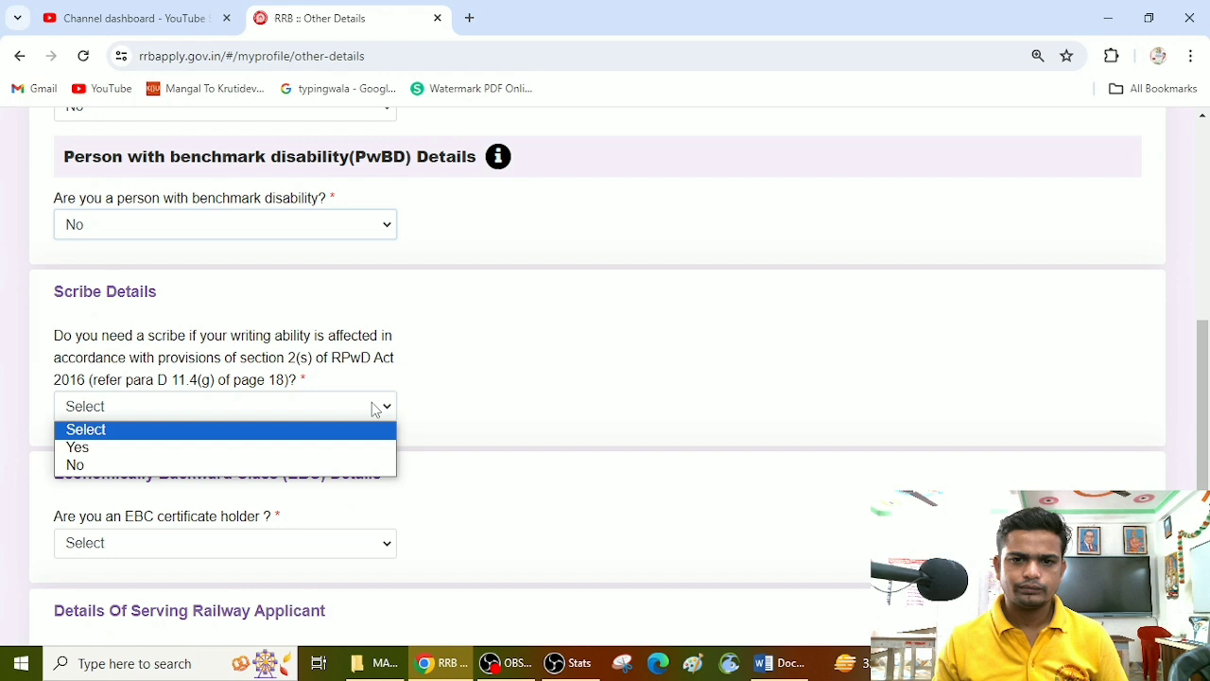
{"action": "left_click", "coordinate": [274, 461]}
Step: Answer Yes to the EBC certificate holder question to bring up its information notice
{"action": "scroll", "coordinate": [265, 416], "scroll_direction": "down", "scroll_amount": 3}
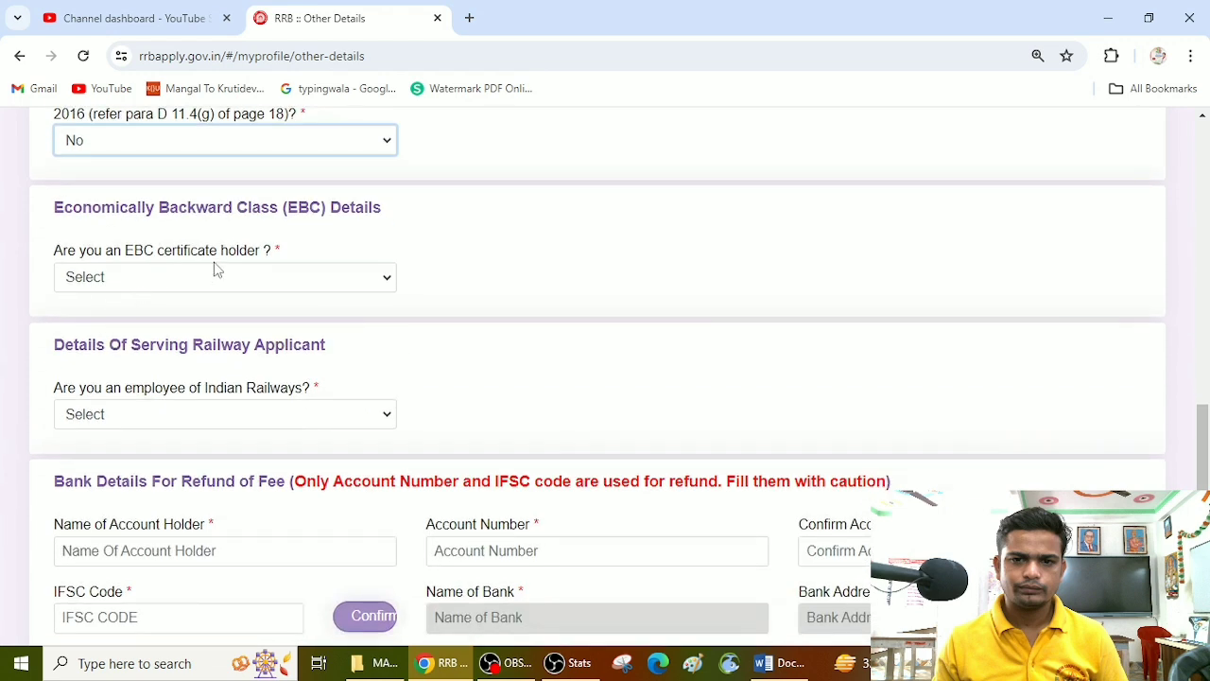
{"action": "left_click_drag", "start_coordinate": [67, 202], "coordinate": [300, 238]}
{"action": "left_click", "coordinate": [362, 289]}
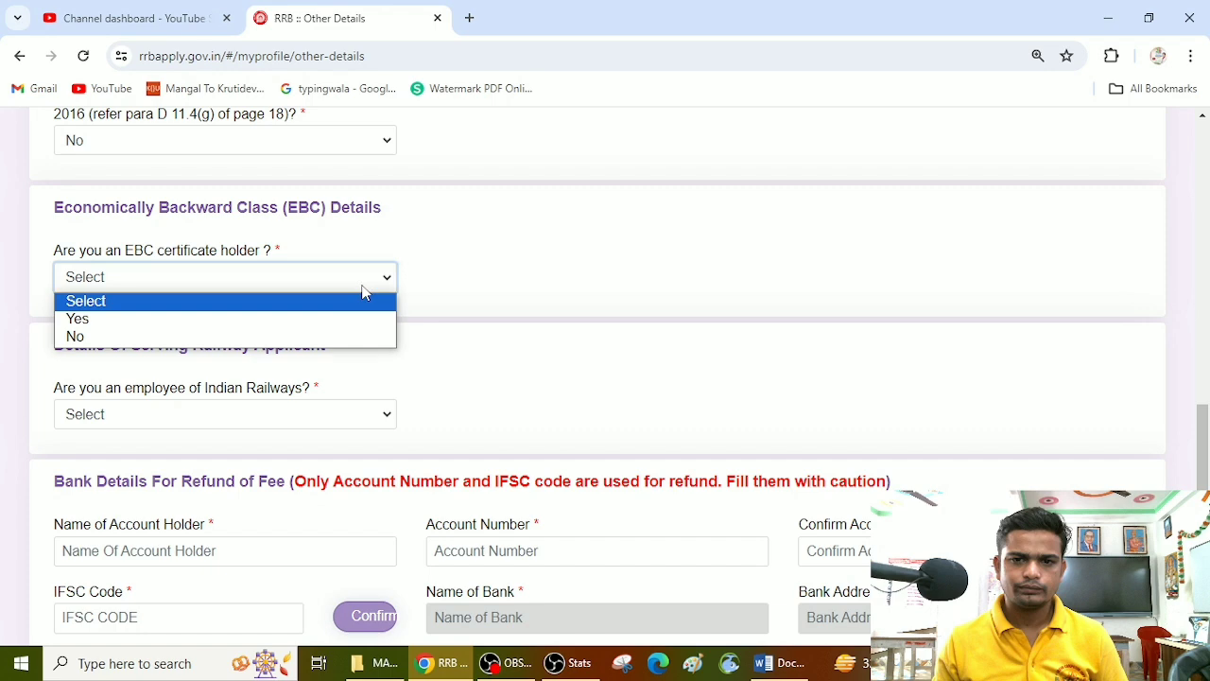
{"action": "left_click", "coordinate": [312, 322]}
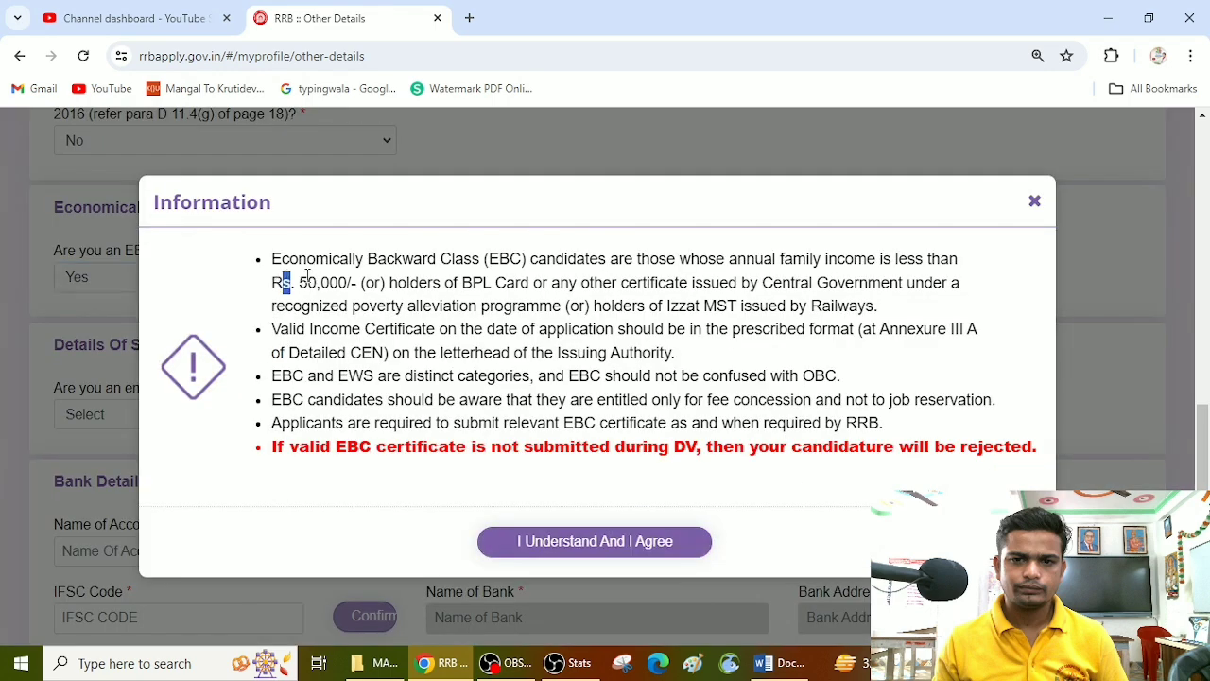
Step: Examine the EBC notice's income limit and its distinction from EWS and OBC, and close the notice without agreeing
{"action": "left_click_drag", "start_coordinate": [281, 281], "coordinate": [487, 288]}
{"action": "left_click", "coordinate": [487, 288]}
{"action": "left_click_drag", "start_coordinate": [300, 282], "coordinate": [875, 278]}
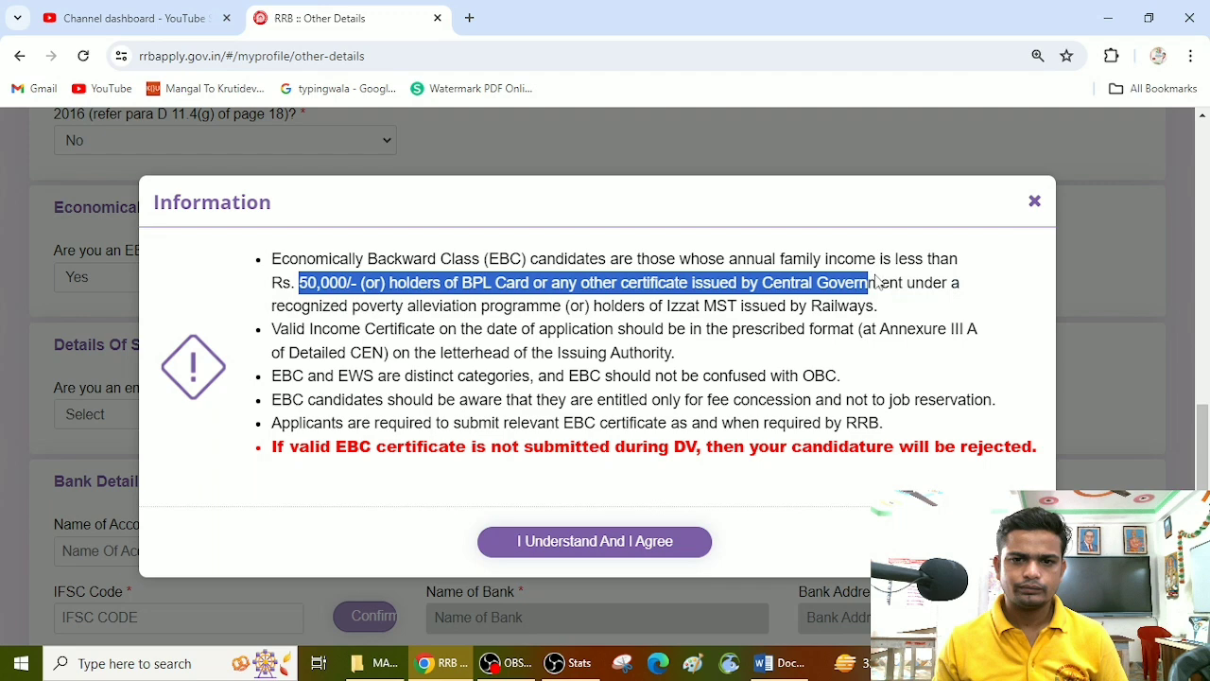
{"action": "left_click", "coordinate": [503, 333]}
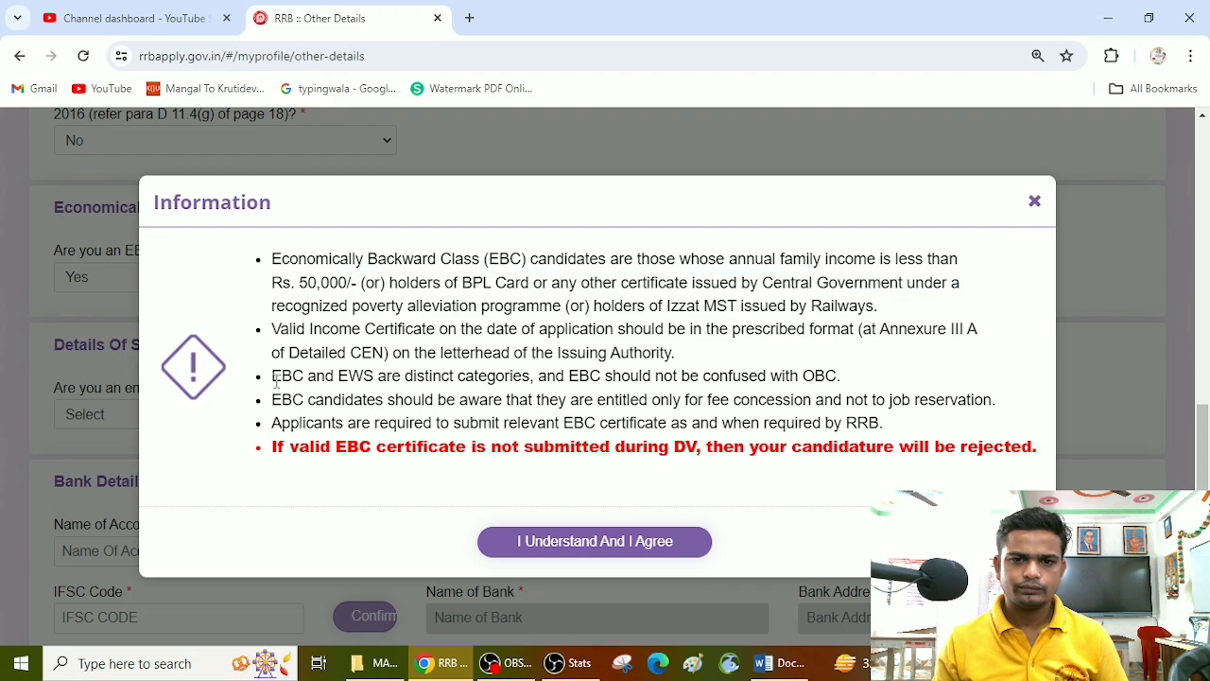
{"action": "left_click_drag", "start_coordinate": [275, 381], "coordinate": [375, 378]}
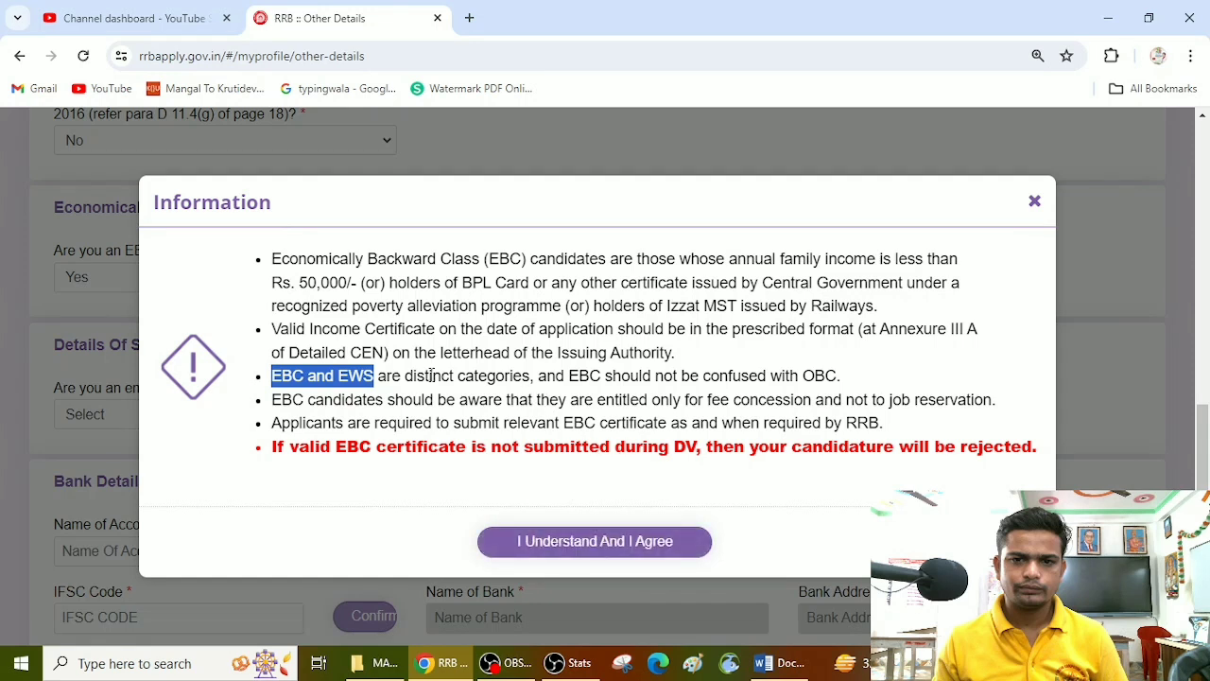
{"action": "left_click", "coordinate": [307, 370]}
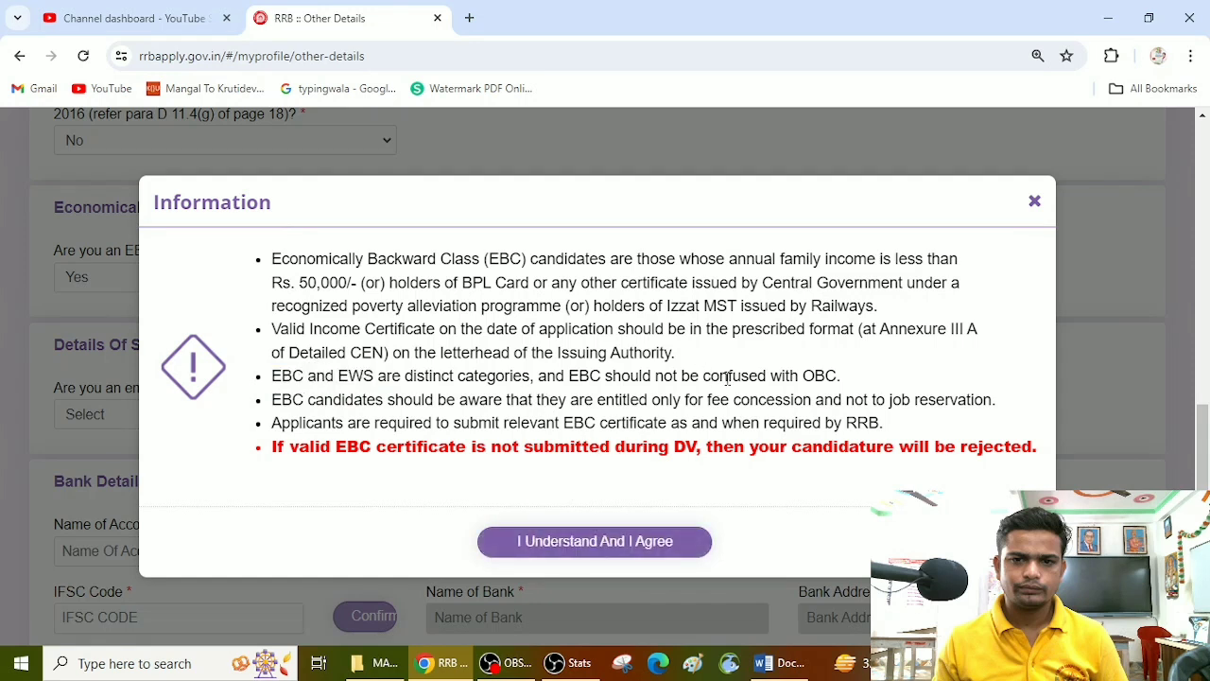
{"action": "left_click_drag", "start_coordinate": [711, 377], "coordinate": [841, 376]}
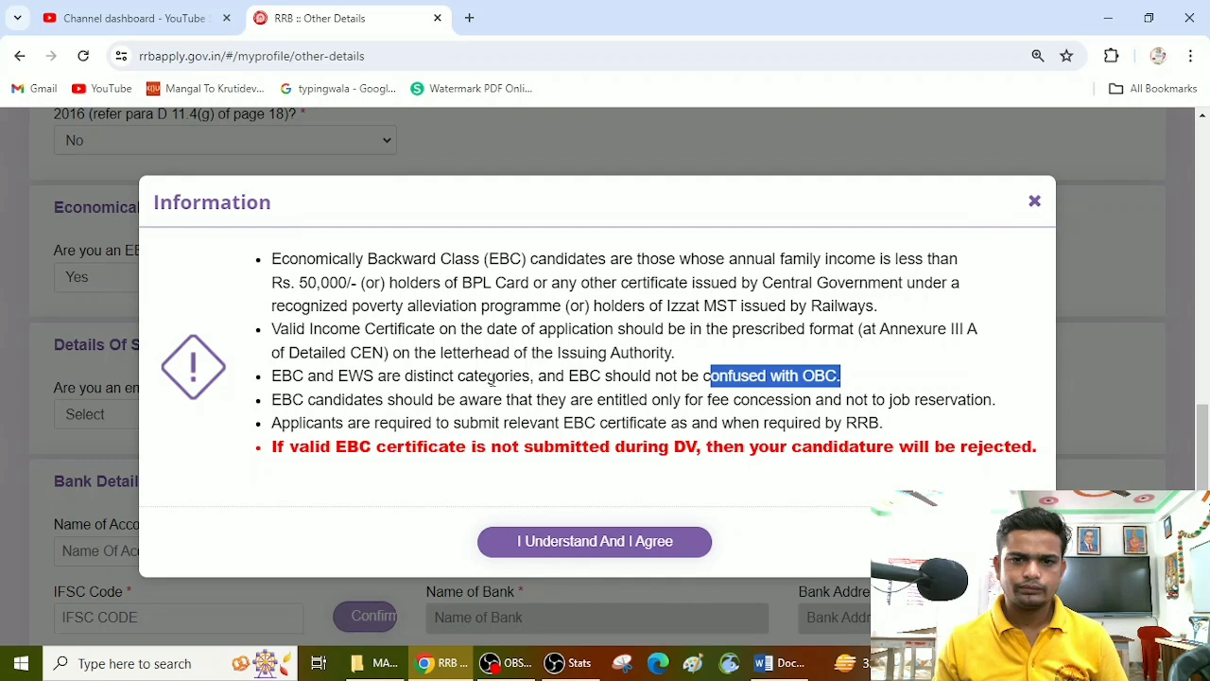
{"action": "left_click_drag", "start_coordinate": [304, 376], "coordinate": [267, 380]}
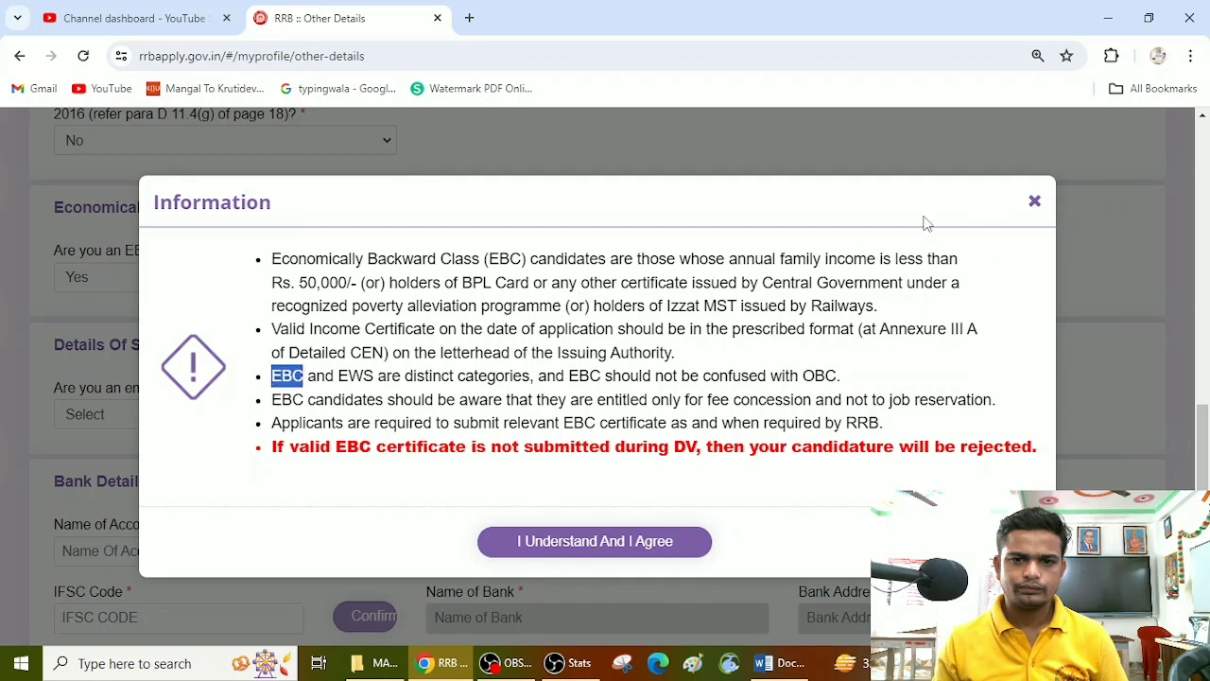
{"action": "left_click", "coordinate": [1034, 201]}
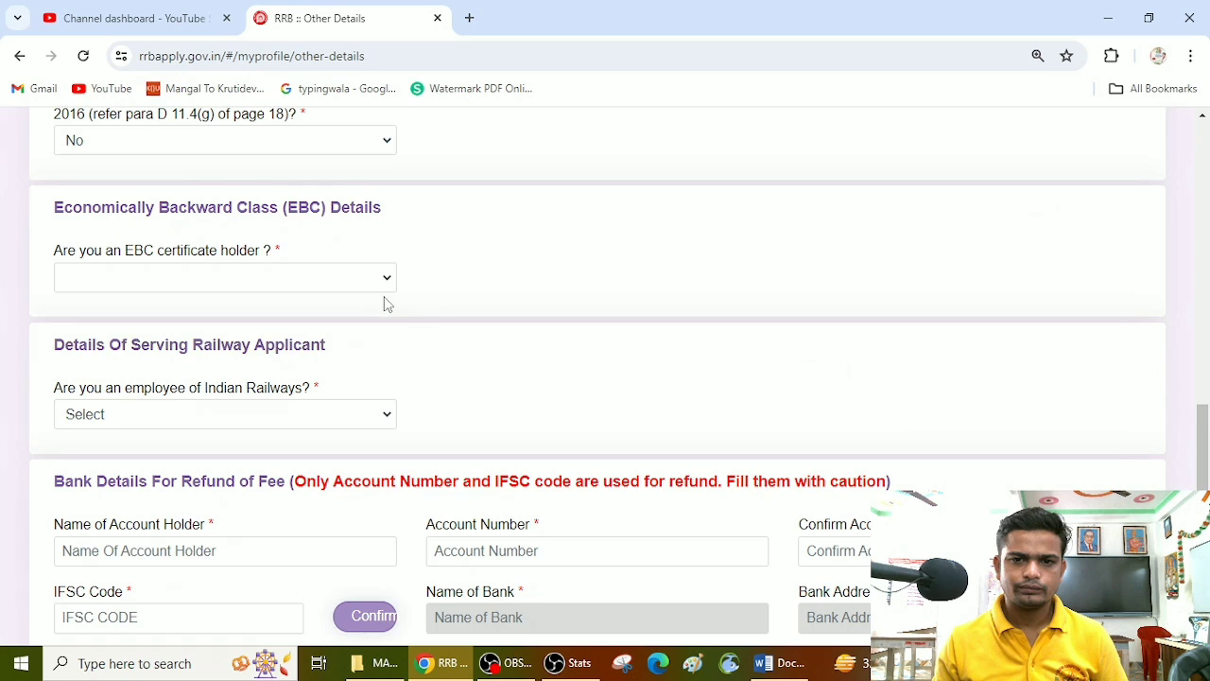
Step: Set EBC certificate holder to Yes, agree to the information notice, and choose Yes for availing the fee concession
{"action": "left_click", "coordinate": [359, 283]}
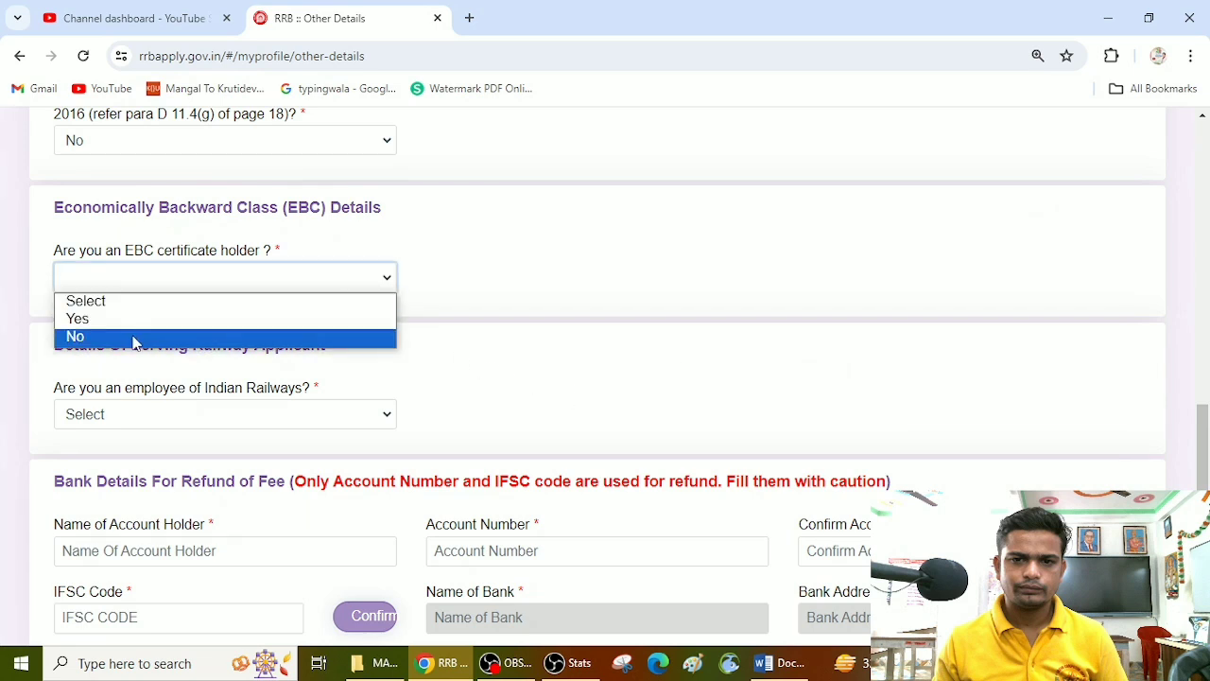
{"action": "left_click", "coordinate": [194, 326]}
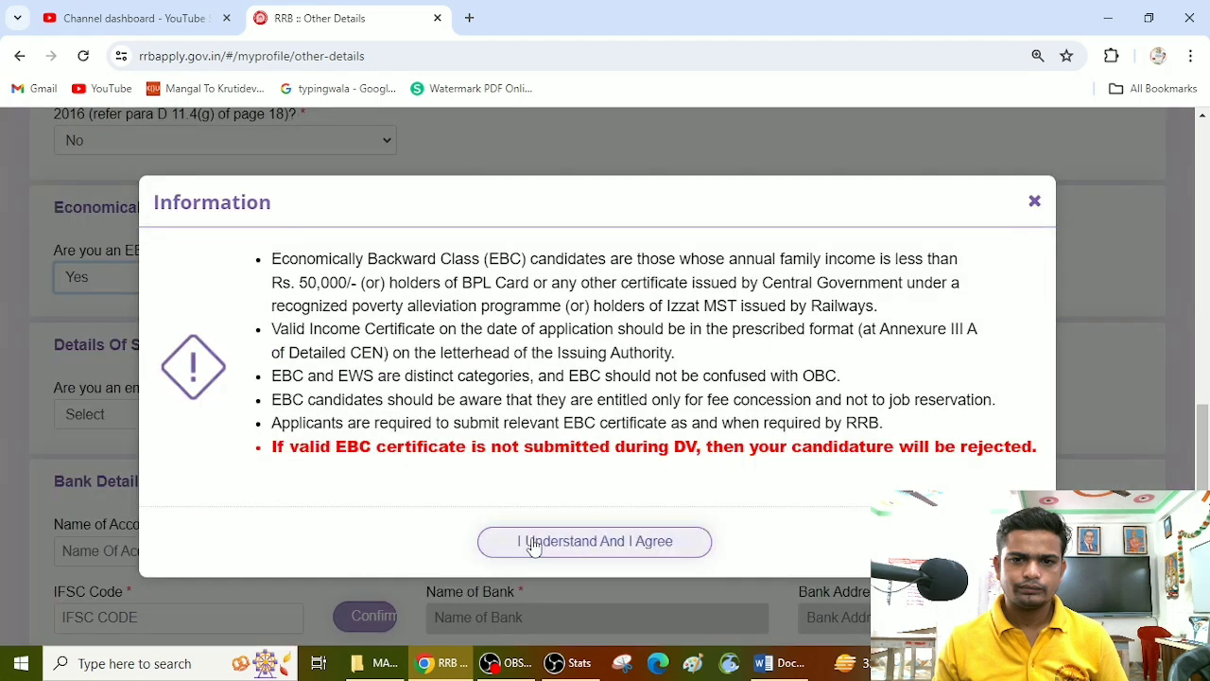
{"action": "left_click", "coordinate": [534, 545]}
{"action": "left_click", "coordinate": [470, 276]}
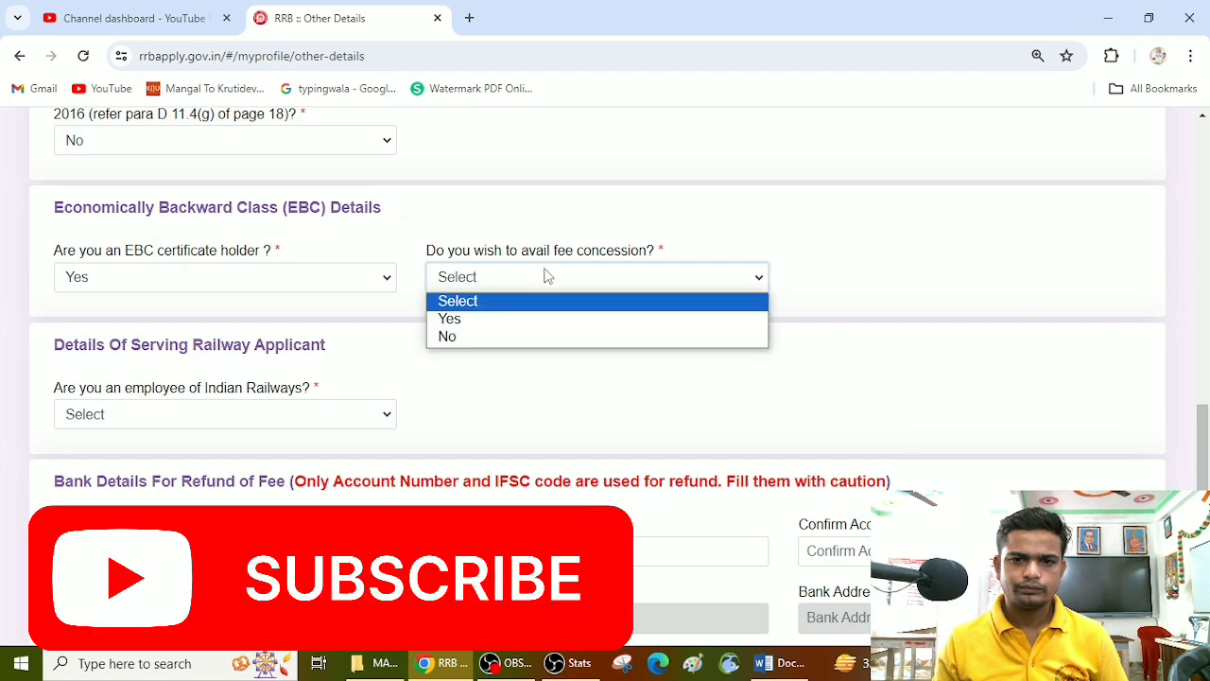
{"action": "left_click", "coordinate": [521, 319]}
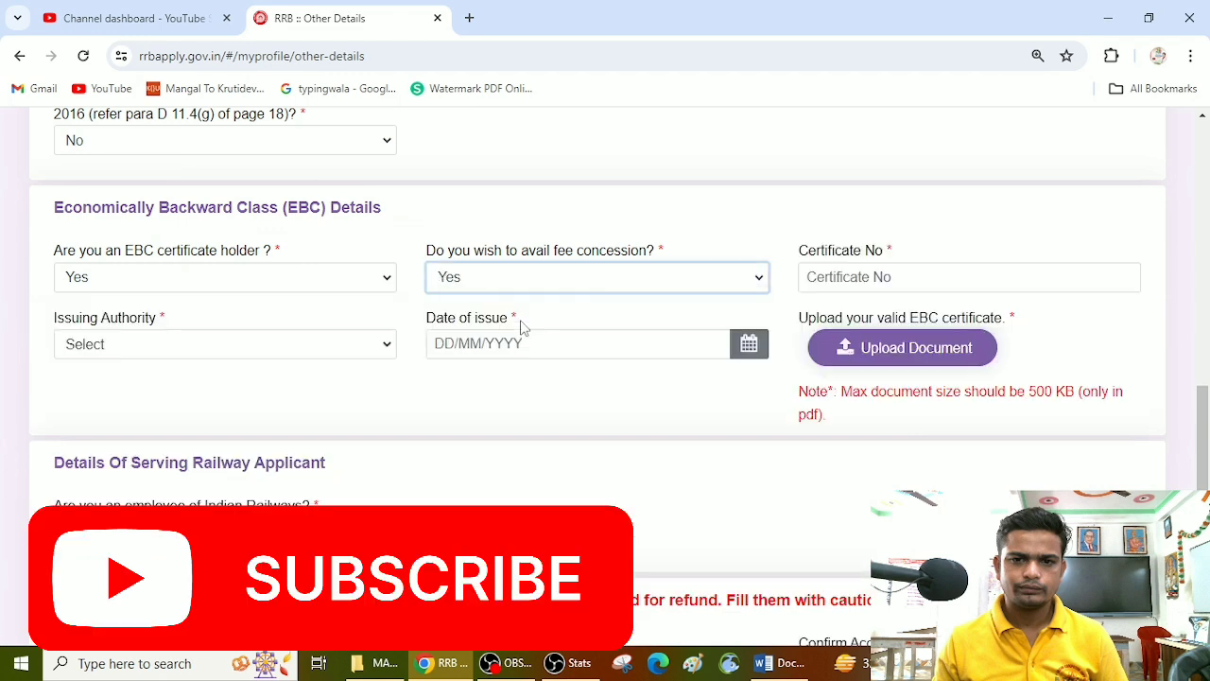
Step: Examine the EBC certificate number field, issuing authority options, date of issue field and the size and format limits for the certificate upload
{"action": "left_click", "coordinate": [895, 277]}
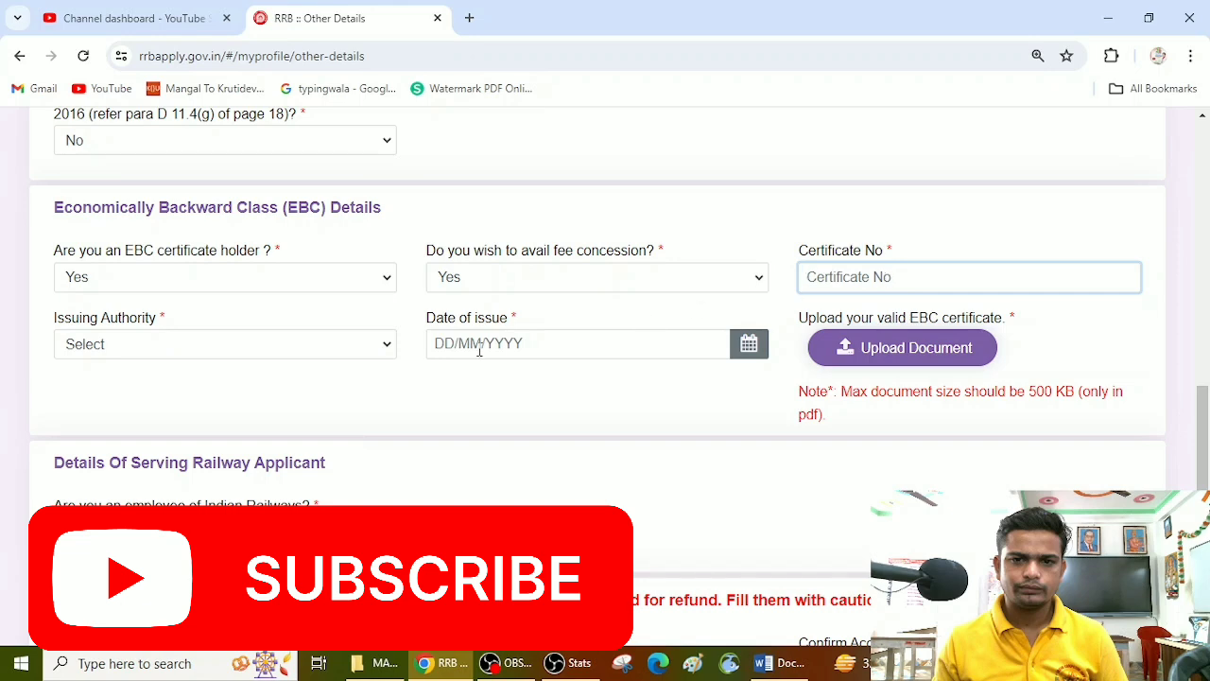
{"action": "left_click", "coordinate": [217, 346]}
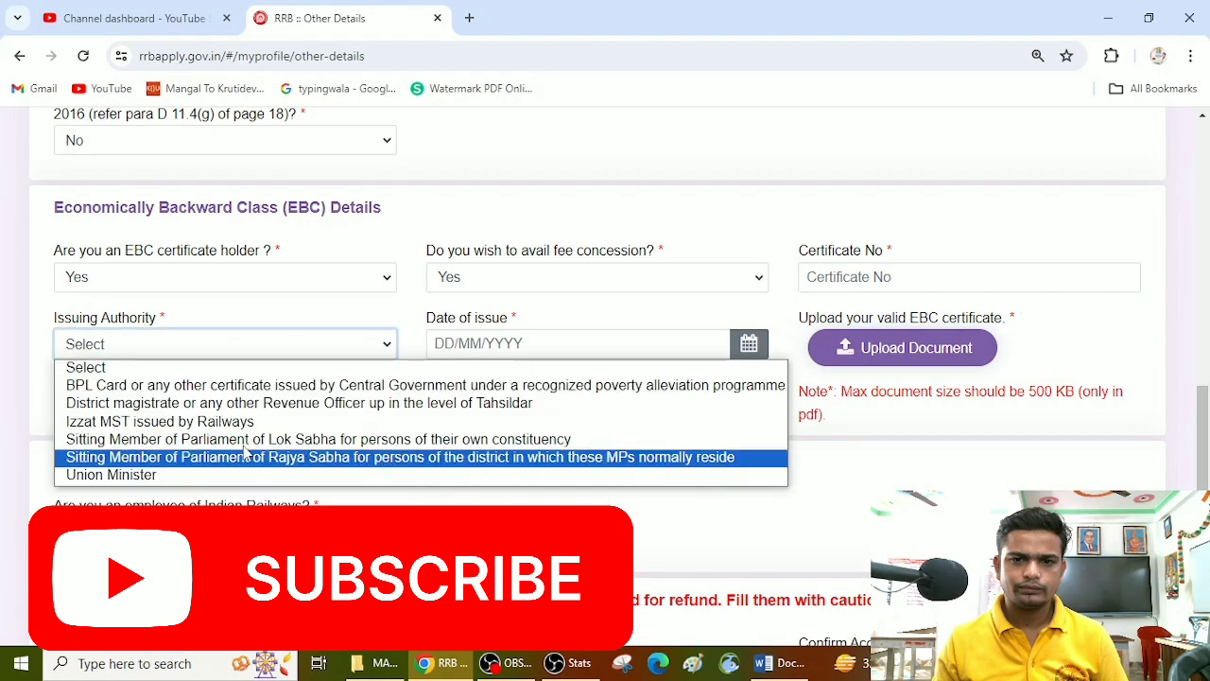
{"action": "left_click", "coordinate": [525, 343]}
{"action": "left_click", "coordinate": [753, 348]}
{"action": "left_click", "coordinate": [724, 433]}
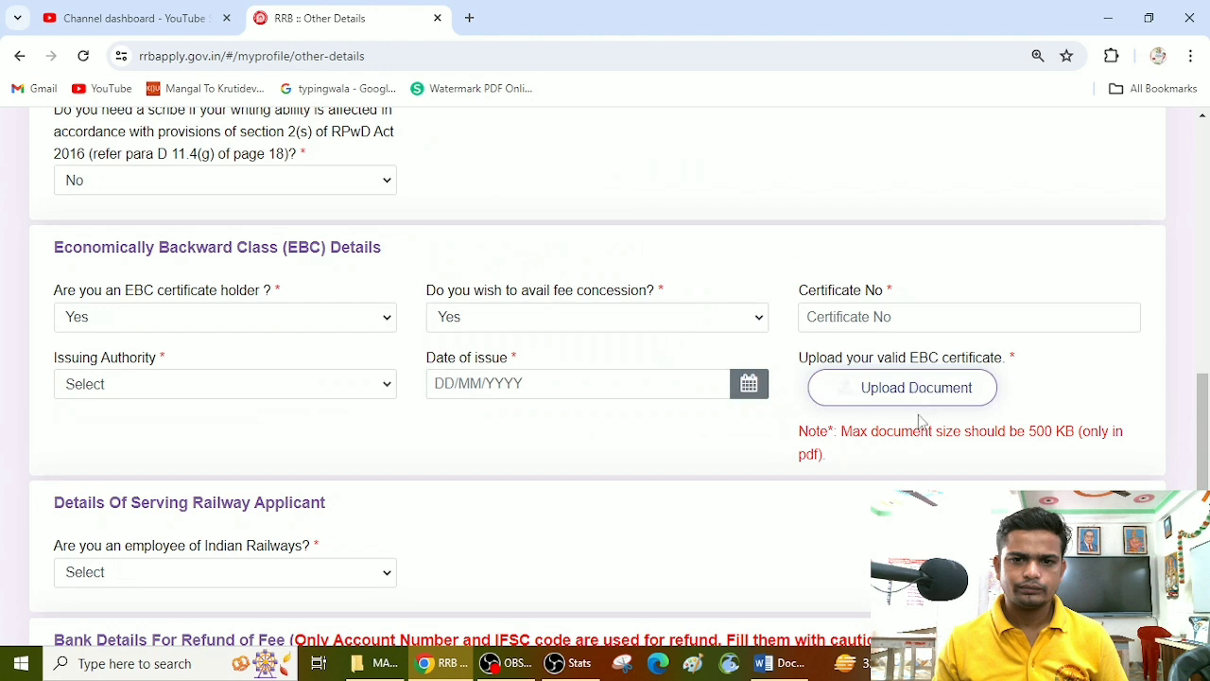
{"action": "left_click_drag", "start_coordinate": [847, 433], "coordinate": [1112, 432]}
{"action": "left_click", "coordinate": [902, 485]}
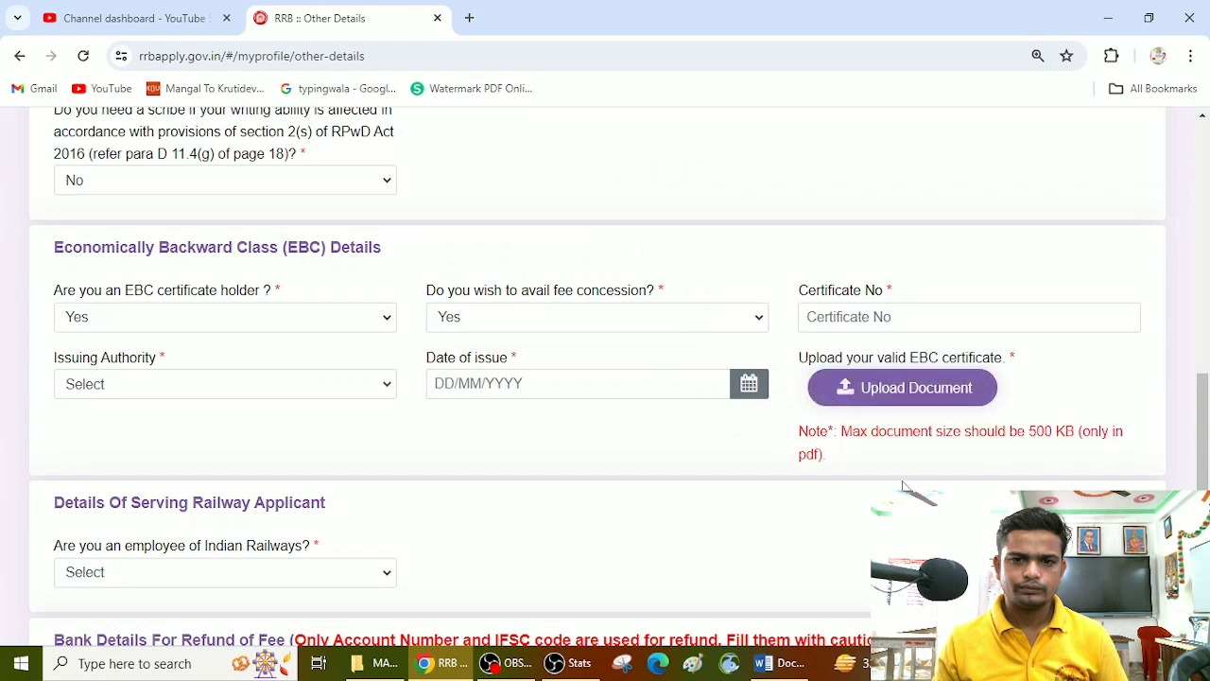
{"action": "triple_click", "coordinate": [771, 459]}
{"action": "left_click", "coordinate": [648, 460]}
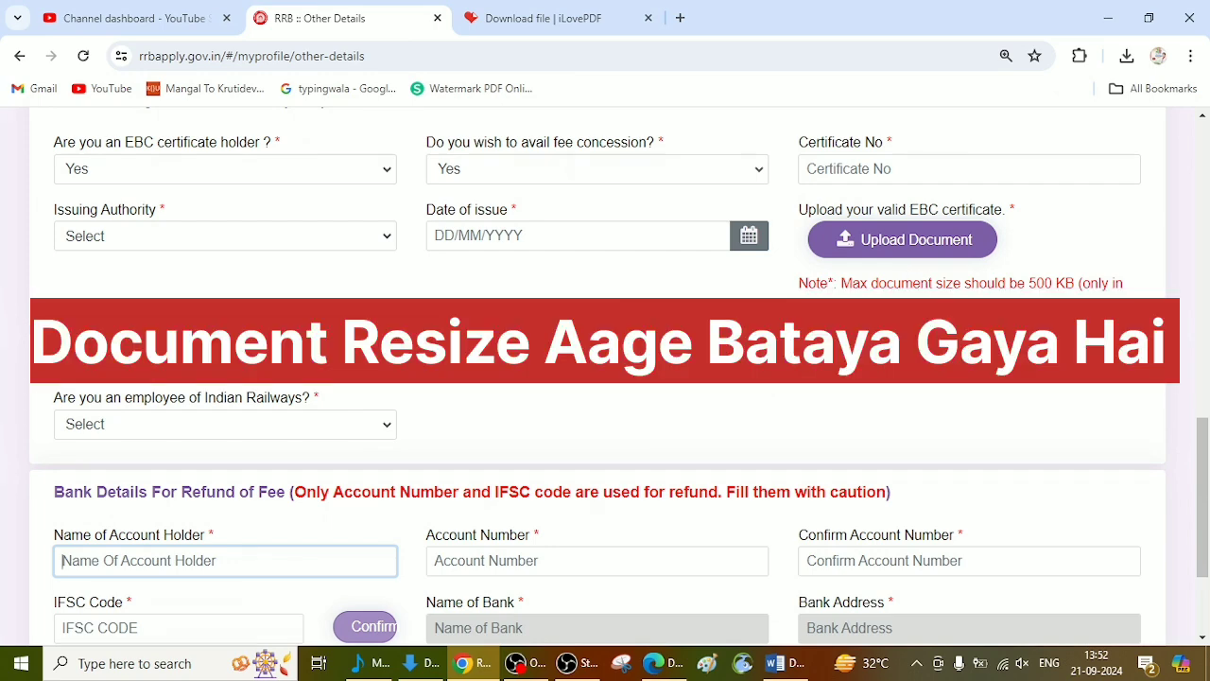
Step: Answer No to the question about being an employee of Indian Railways
{"action": "scroll", "coordinate": [605, 473], "scroll_direction": "down", "scroll_amount": 2}
{"action": "scroll", "coordinate": [605, 425], "scroll_direction": "down", "scroll_amount": 2}
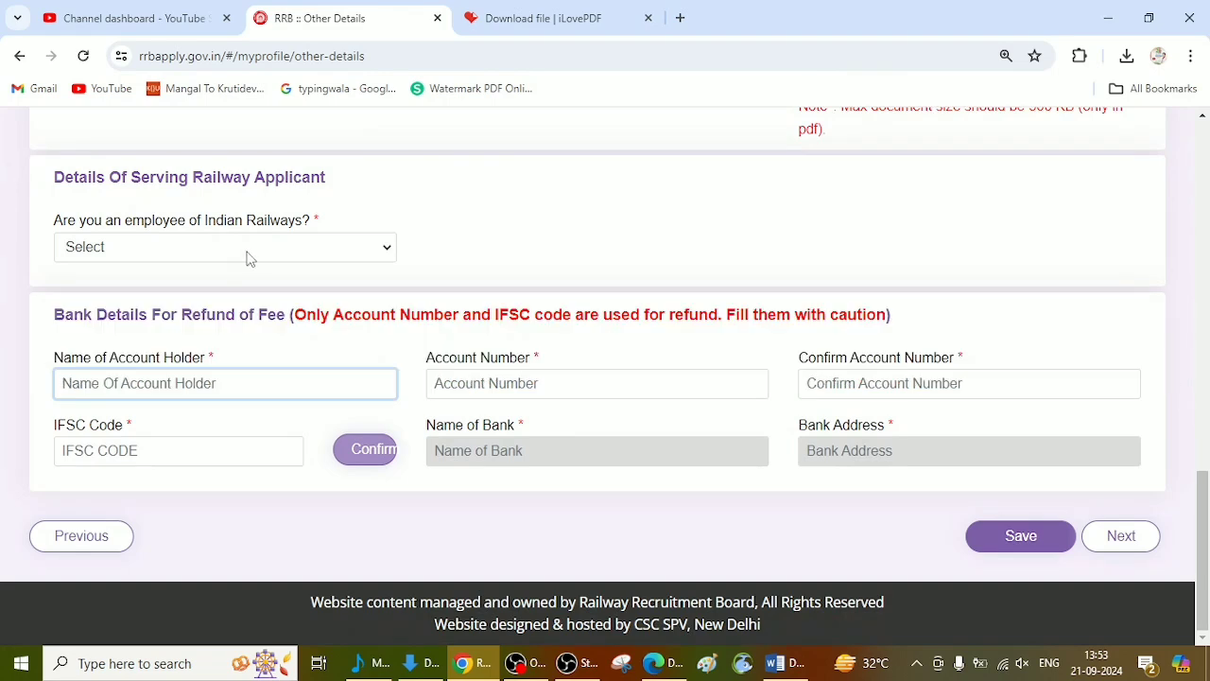
{"action": "left_click", "coordinate": [245, 253]}
{"action": "left_click", "coordinate": [127, 307]}
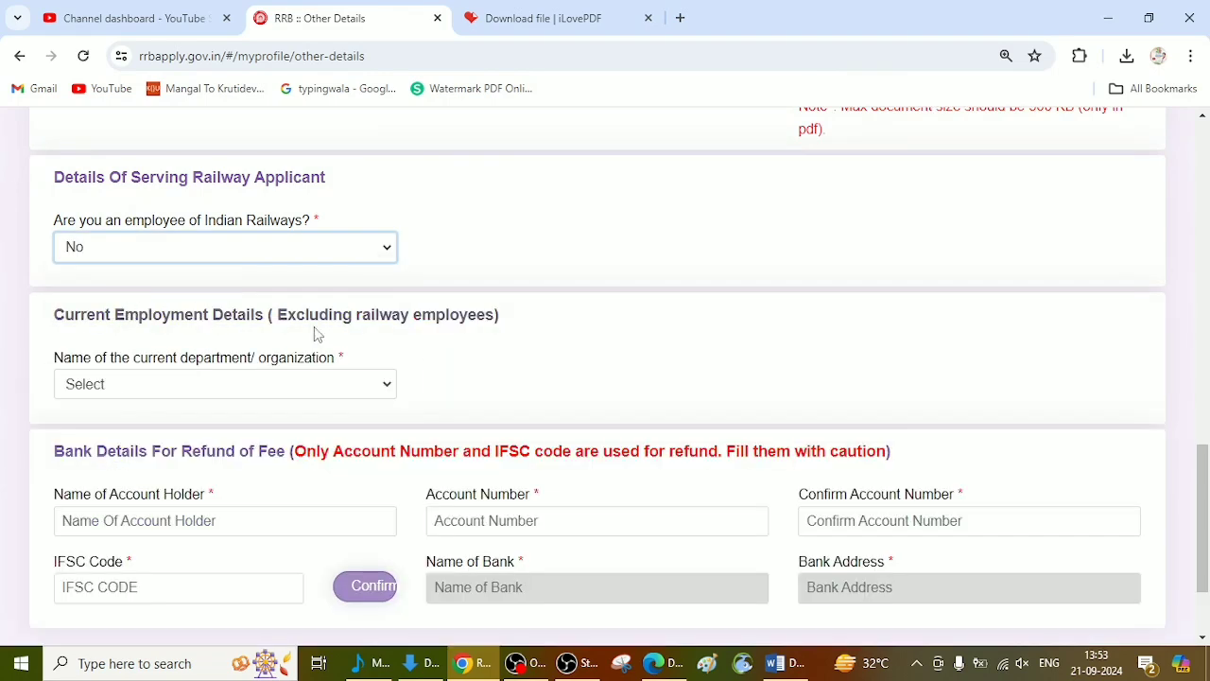
Step: Set the current department/organization under Current Employment Details to Not Applicable
{"action": "scroll", "coordinate": [210, 274], "scroll_direction": "down", "scroll_amount": 3}
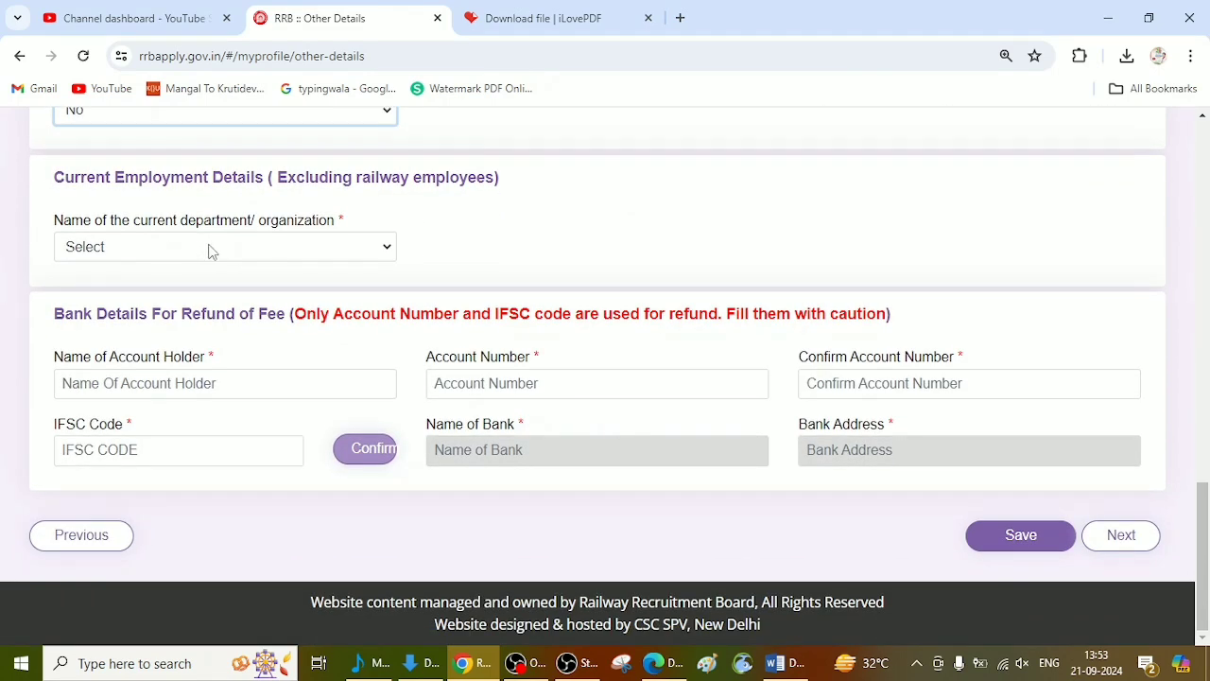
{"action": "scroll", "coordinate": [210, 251], "scroll_direction": "up", "scroll_amount": 2}
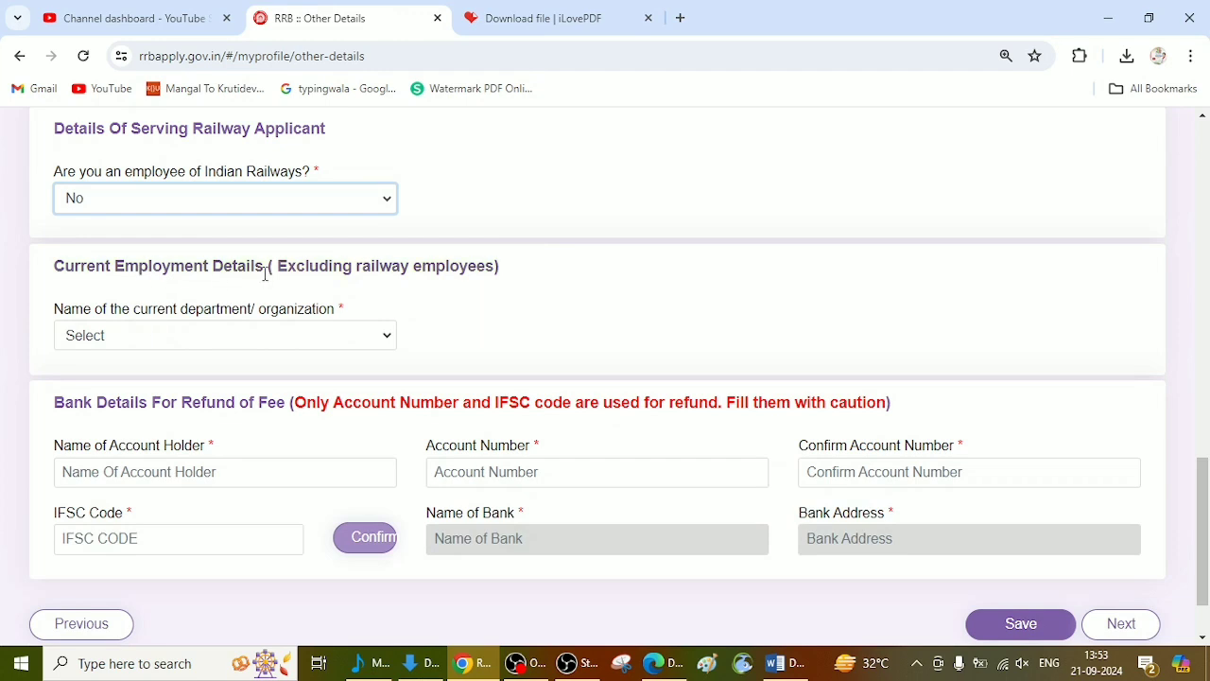
{"action": "left_click", "coordinate": [295, 338]}
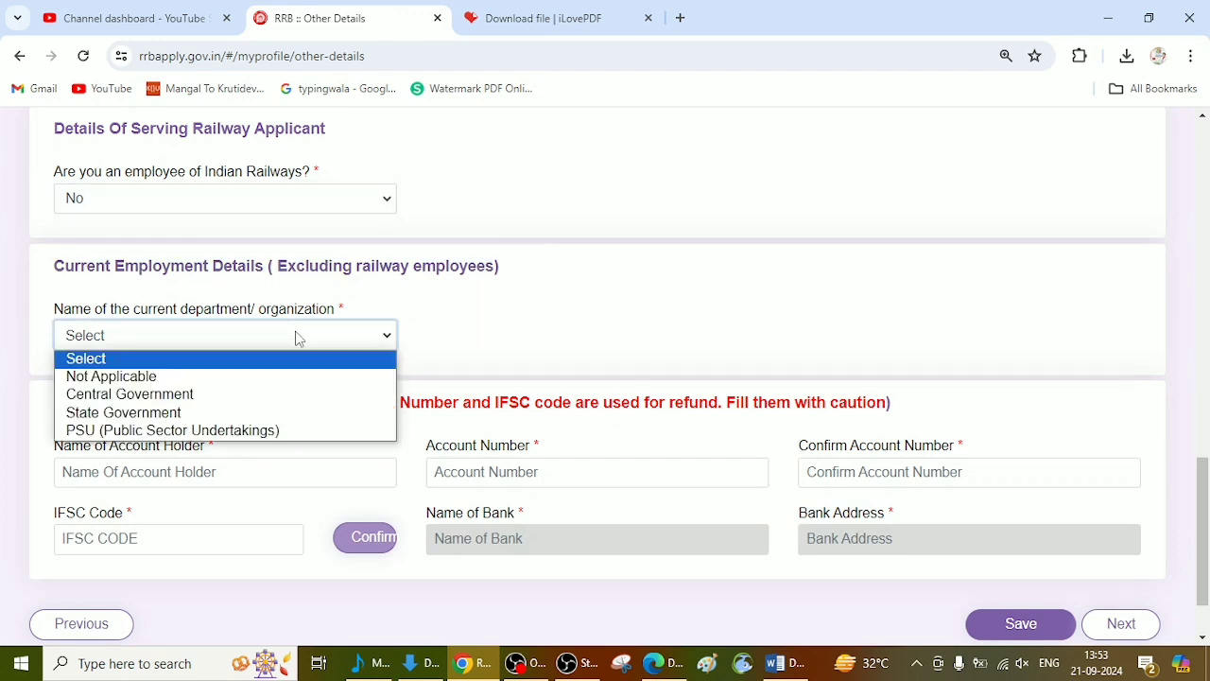
{"action": "left_click", "coordinate": [182, 378]}
Step: Go through the account holder, account number and IFSC fields for the fee refund, and continue to the educational qualification page
{"action": "scroll", "coordinate": [212, 265], "scroll_direction": "down", "scroll_amount": 2}
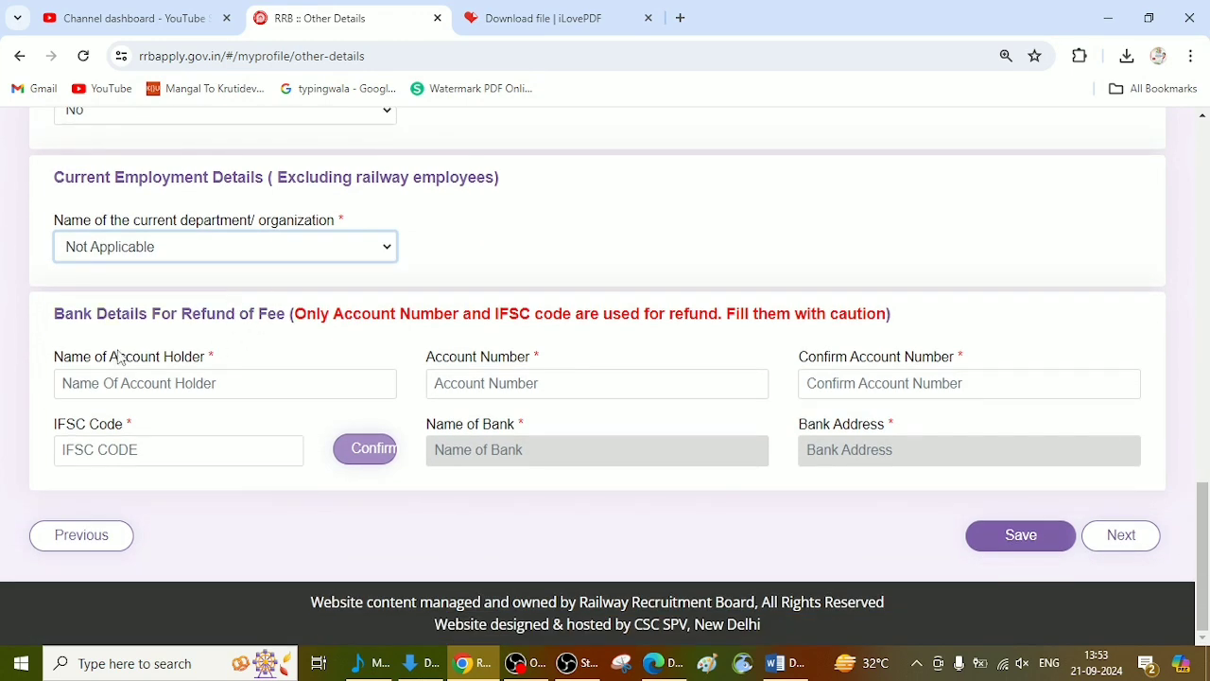
{"action": "left_click_drag", "start_coordinate": [63, 316], "coordinate": [281, 344]}
{"action": "left_click", "coordinate": [282, 342]}
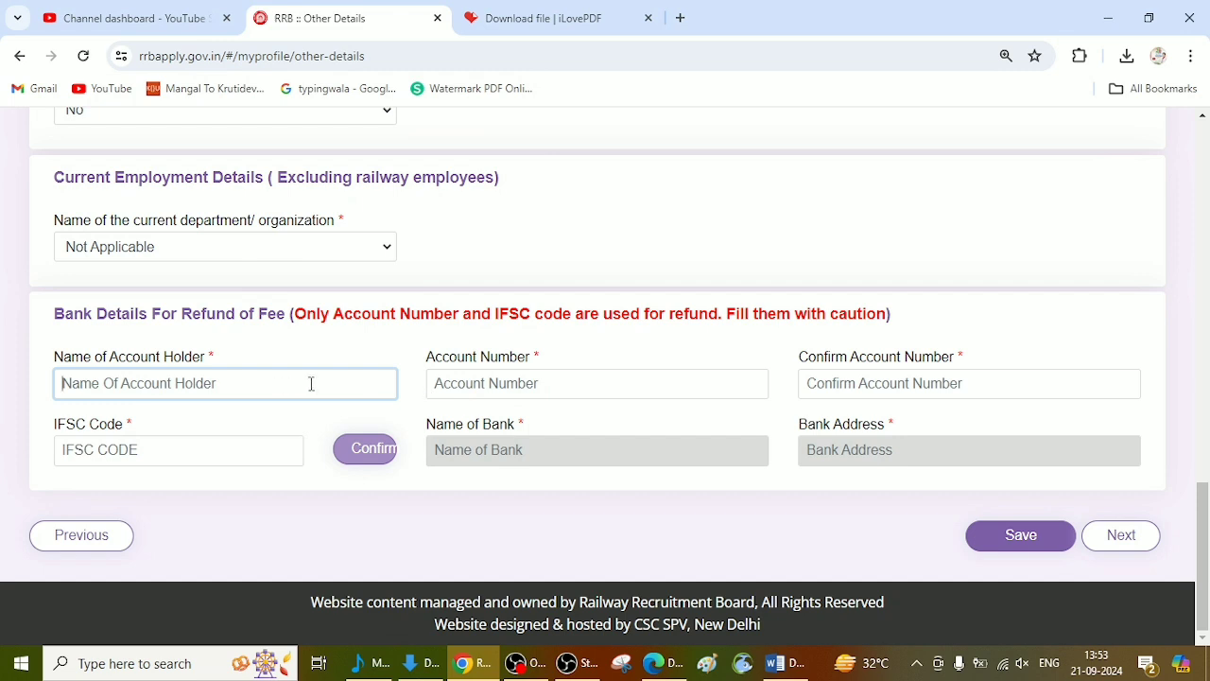
{"action": "left_click", "coordinate": [485, 379]}
{"action": "left_click", "coordinate": [857, 389]}
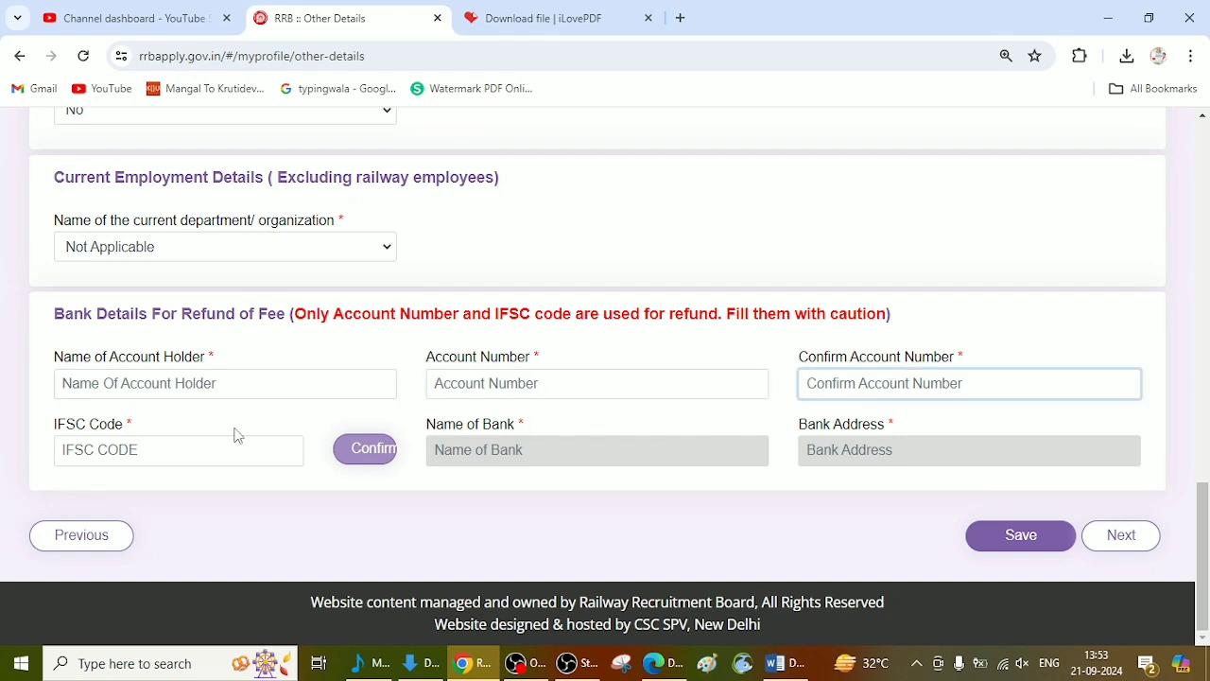
{"action": "left_click", "coordinate": [111, 438]}
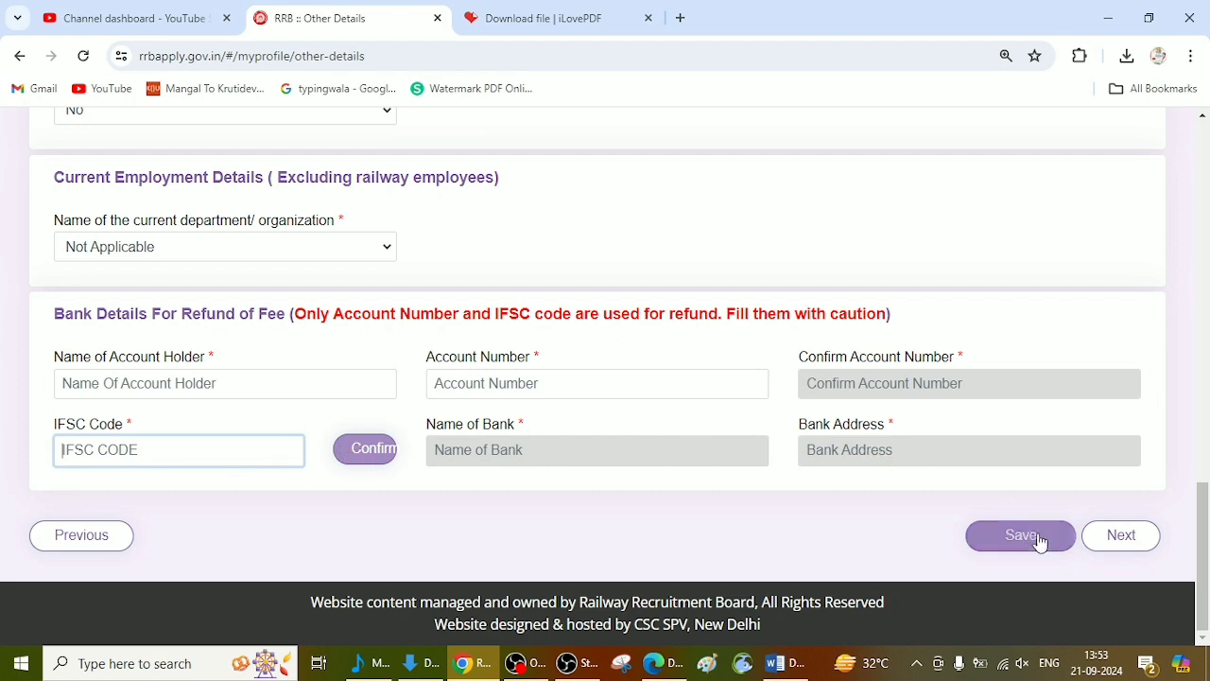
{"action": "left_click", "coordinate": [1121, 535]}
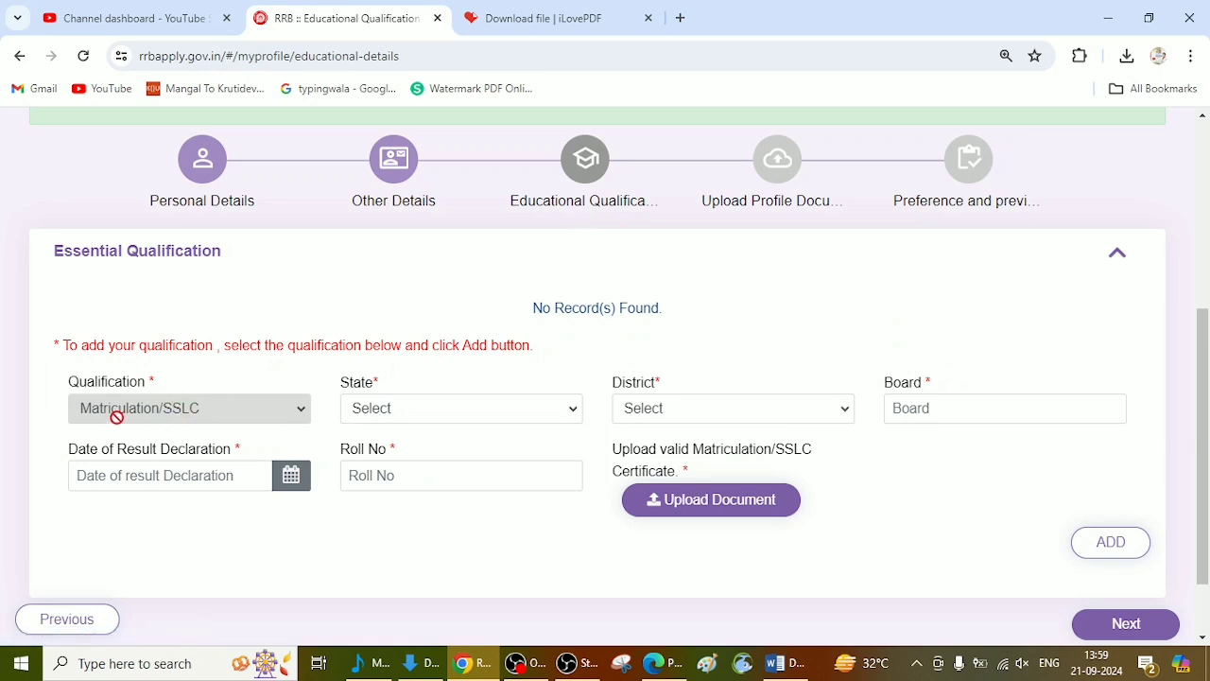
Step: Set the Matriculation/SSLC entry's state to UTTAR PRADESH and its district to Rae Bareli
{"action": "left_click", "coordinate": [393, 412]}
{"action": "key", "text": "u"}
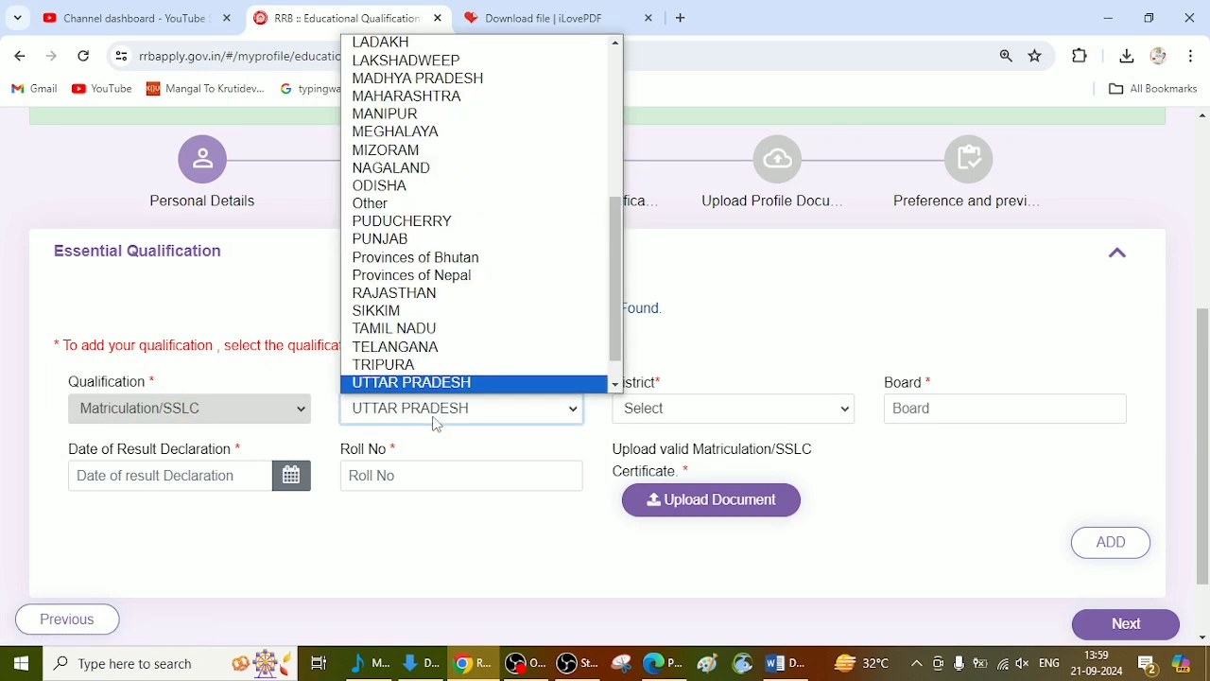
{"action": "key", "text": "Return"}
{"action": "left_click", "coordinate": [686, 417]}
{"action": "key", "text": "r"}
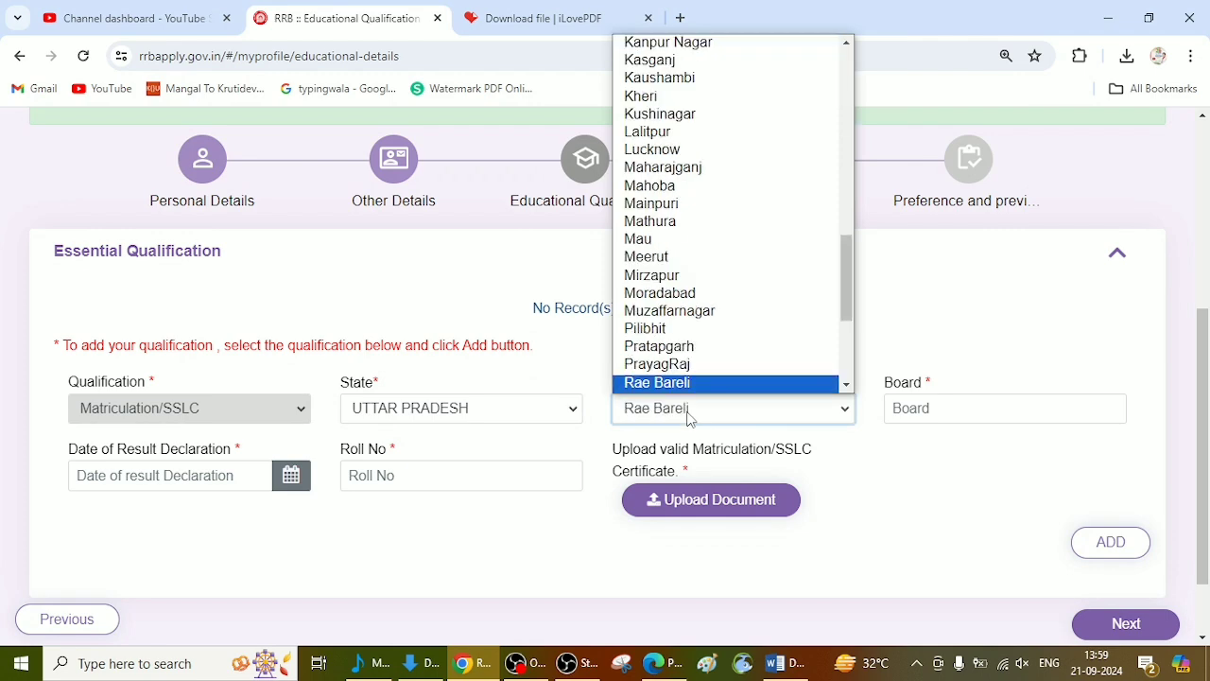
{"action": "key", "text": "Return"}
Step: Enter UP BOARD as the board of the Matriculation/SSLC qualification
{"action": "scroll", "coordinate": [775, 407], "scroll_direction": "up", "scroll_amount": 1}
{"action": "scroll", "coordinate": [777, 378], "scroll_direction": "down", "scroll_amount": 2}
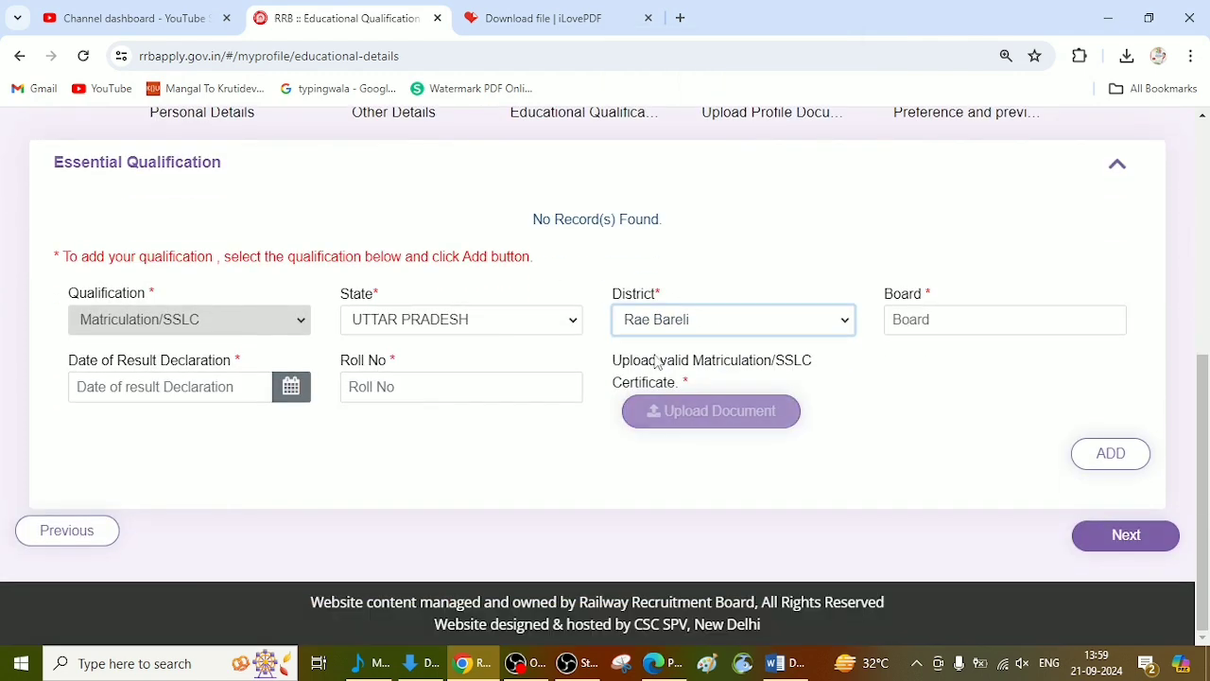
{"action": "left_click", "coordinate": [940, 326]}
{"action": "type", "text": "up"}
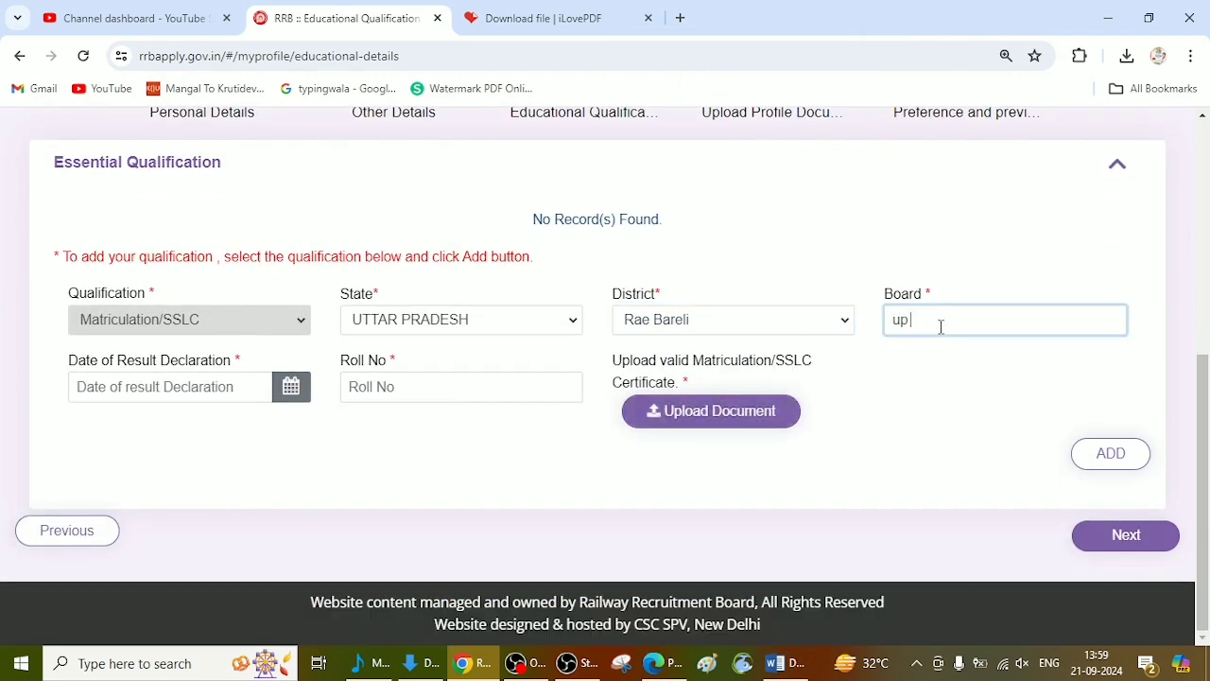
{"action": "key", "text": "BackSpace"}
{"action": "type", "text": "UP BOARD"}
Step: Examine the date of result declaration calendar and the roll number field of the Matriculation/SSLC entry
{"action": "left_click", "coordinate": [205, 383]}
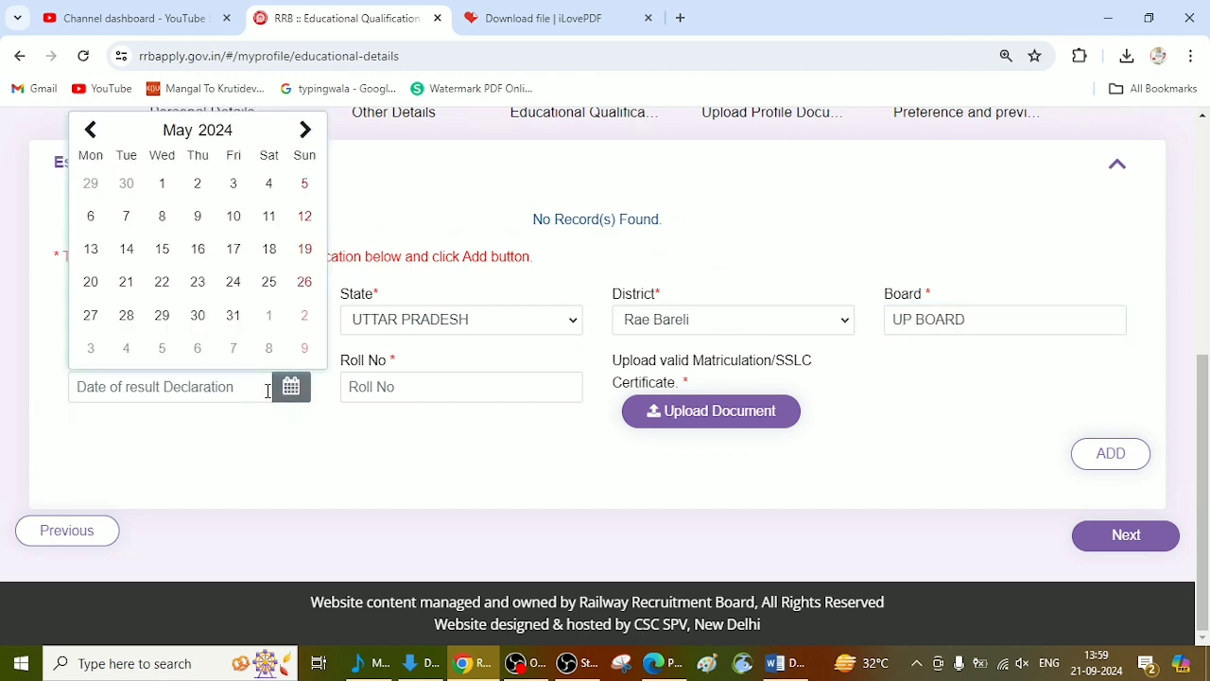
{"action": "left_click", "coordinate": [382, 383]}
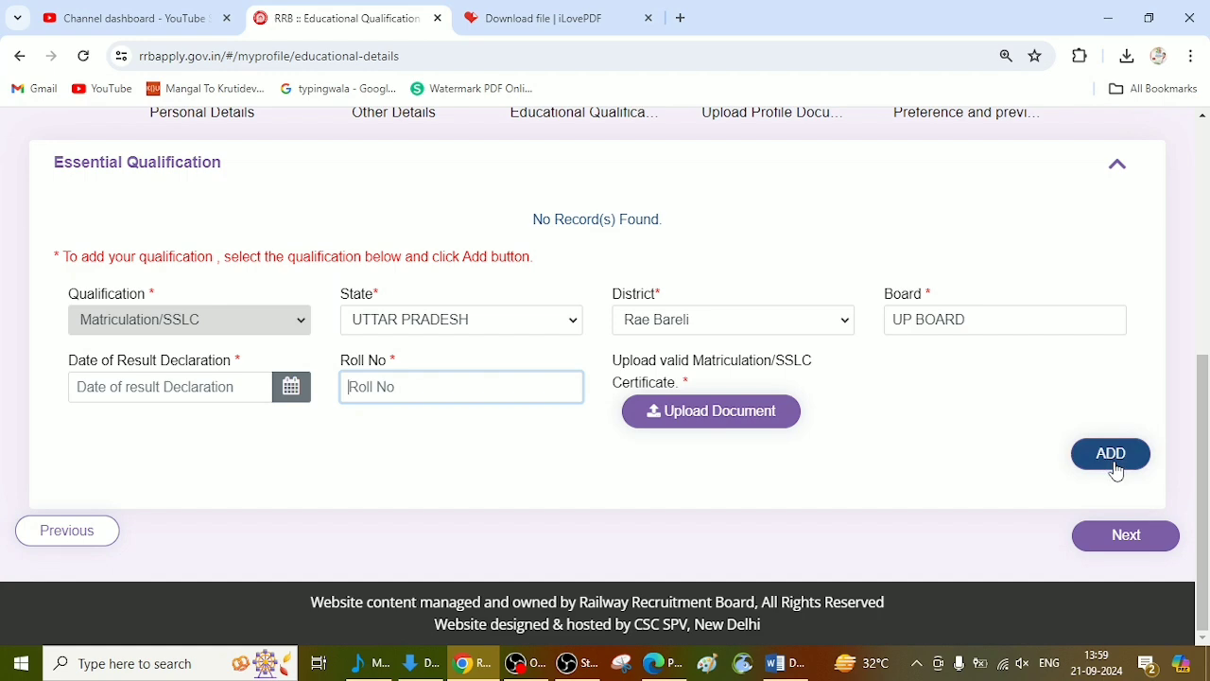
{"action": "type", "text": "2"}
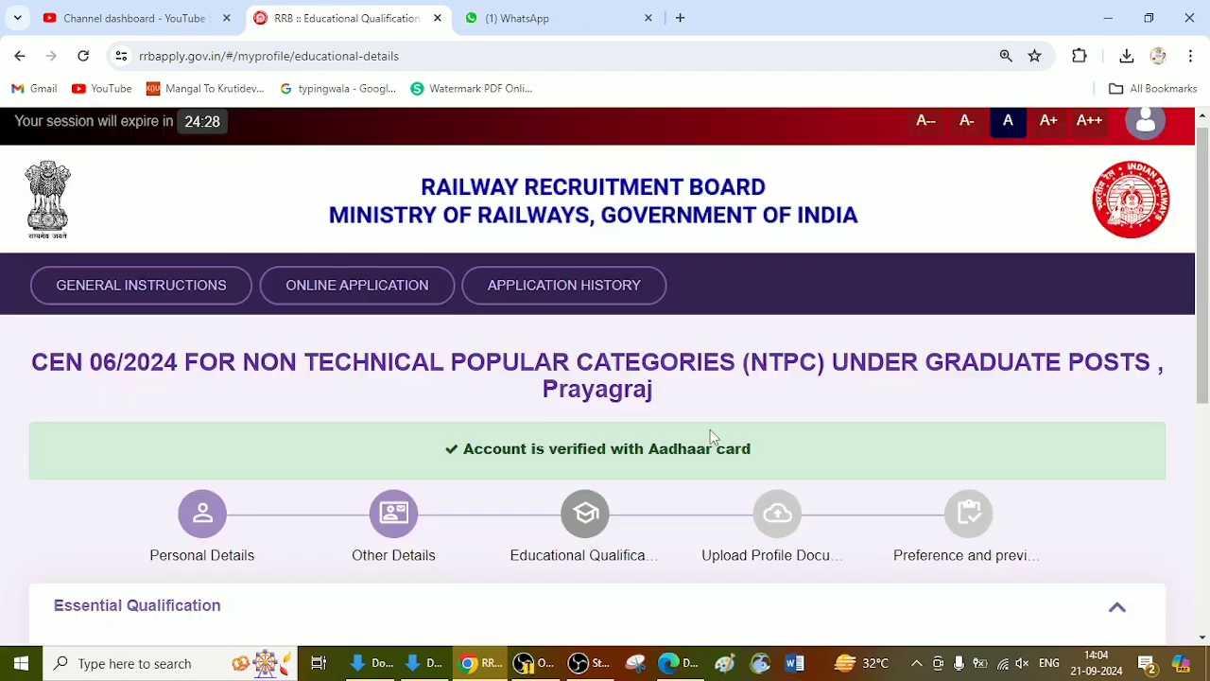
Step: Open ilovepdf.com in a new browser tab and bring up its JPG to PDF converter
{"action": "left_click", "coordinate": [680, 17]}
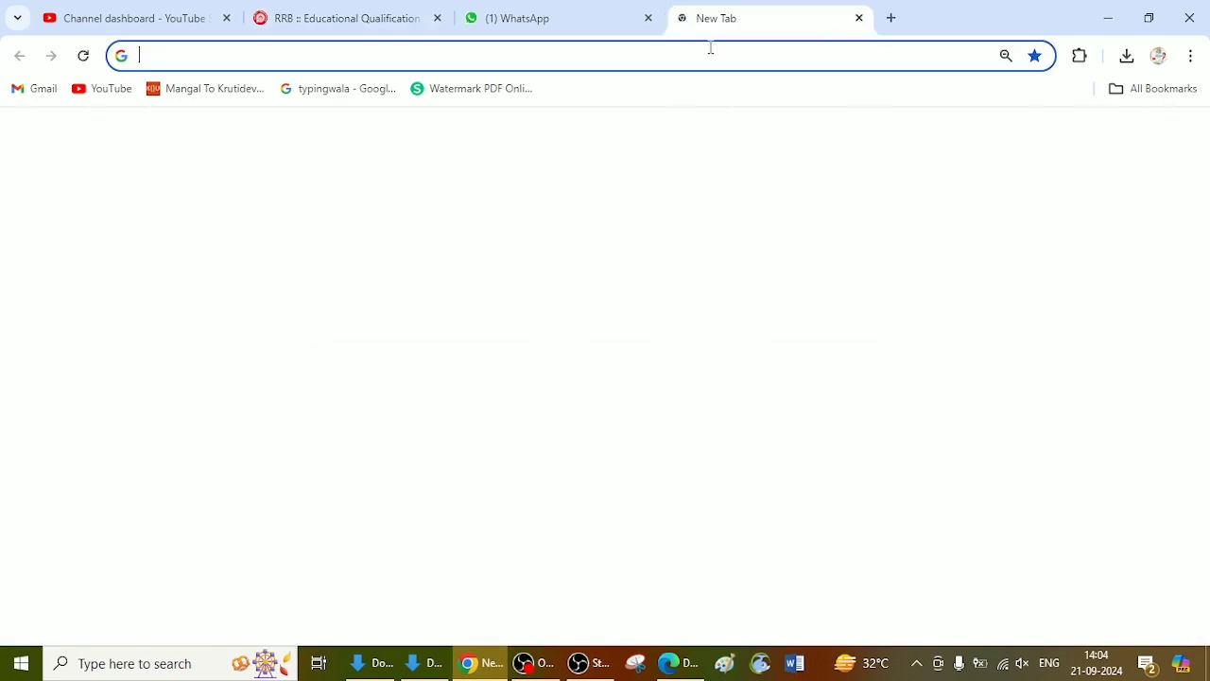
{"action": "type", "text": "ilo"}
{"action": "key", "text": "Return"}
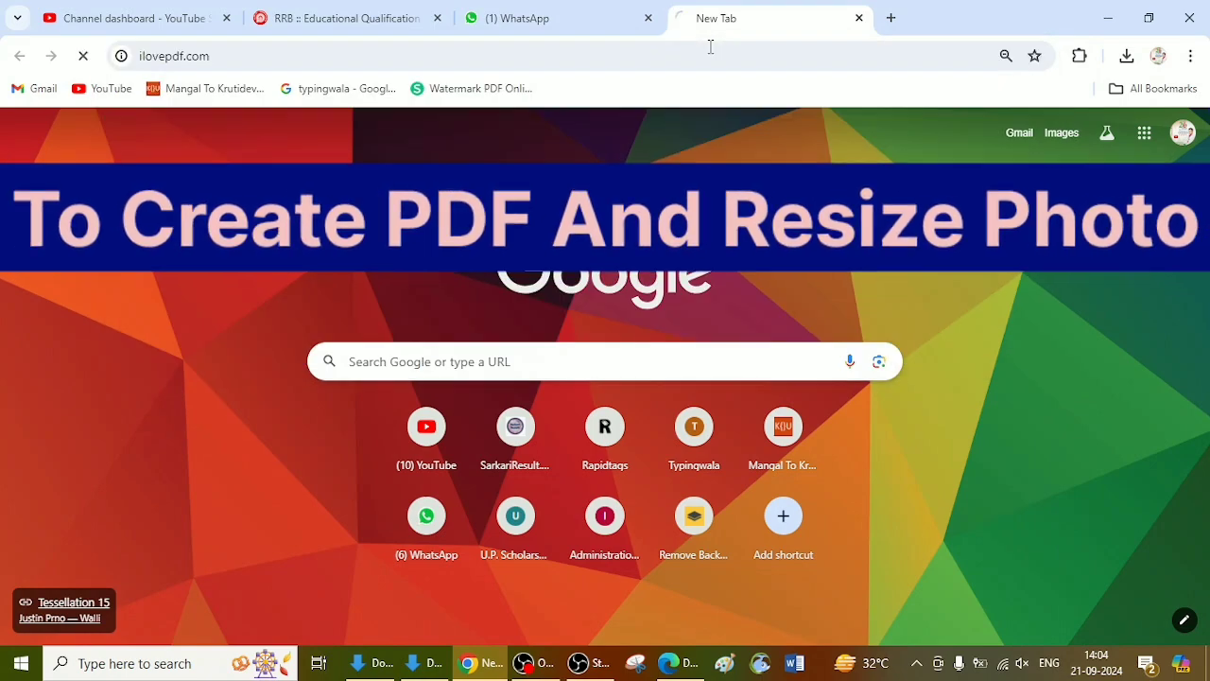
{"action": "mouse_move", "coordinate": [602, 134]}
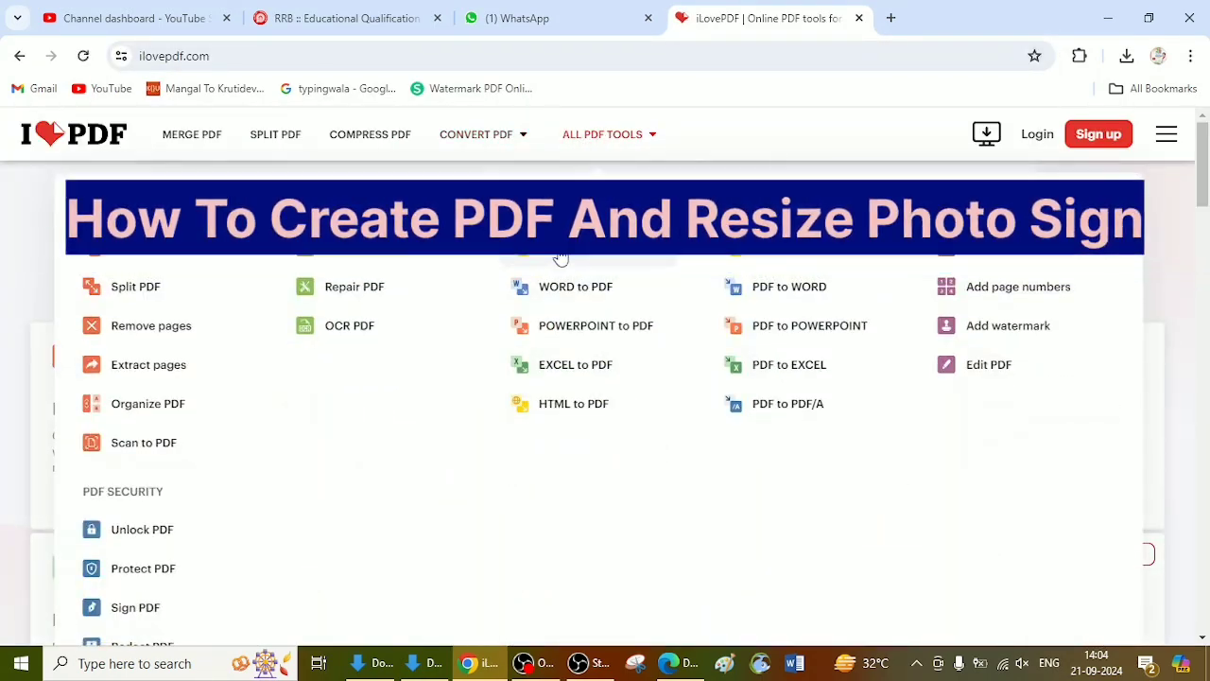
{"action": "left_click", "coordinate": [579, 248]}
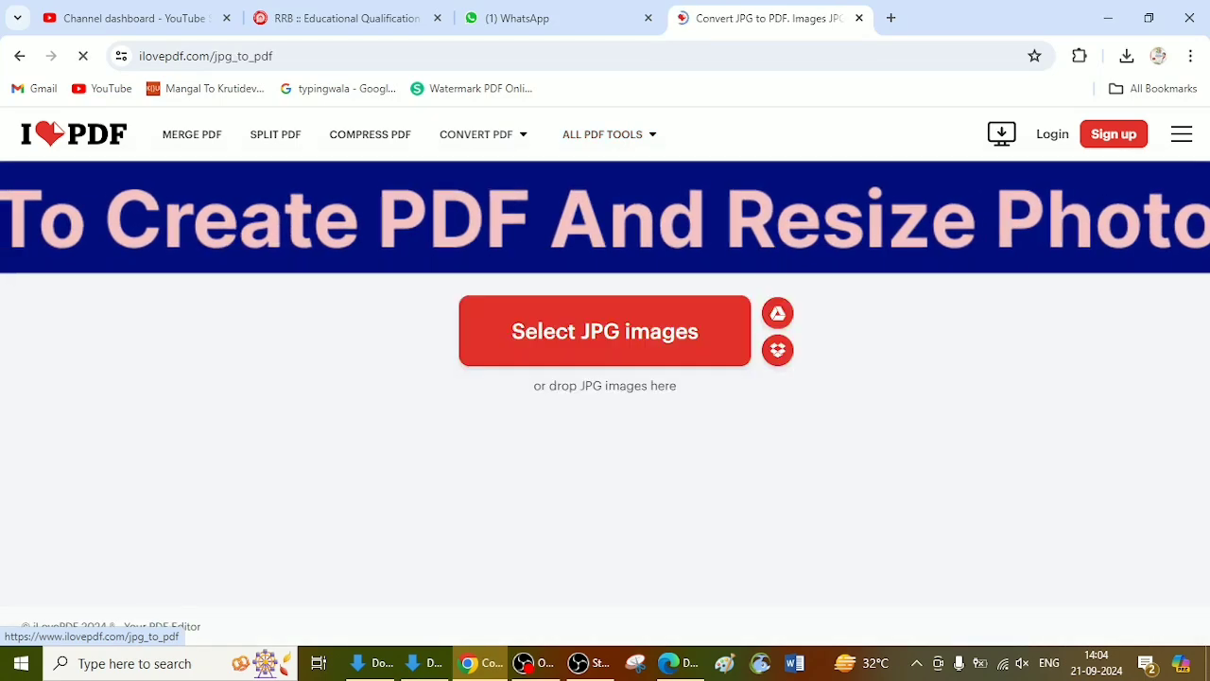
Step: Convert the WhatsApp Image marksheet from Downloads to a PDF with a small page margin
{"action": "left_click", "coordinate": [601, 348]}
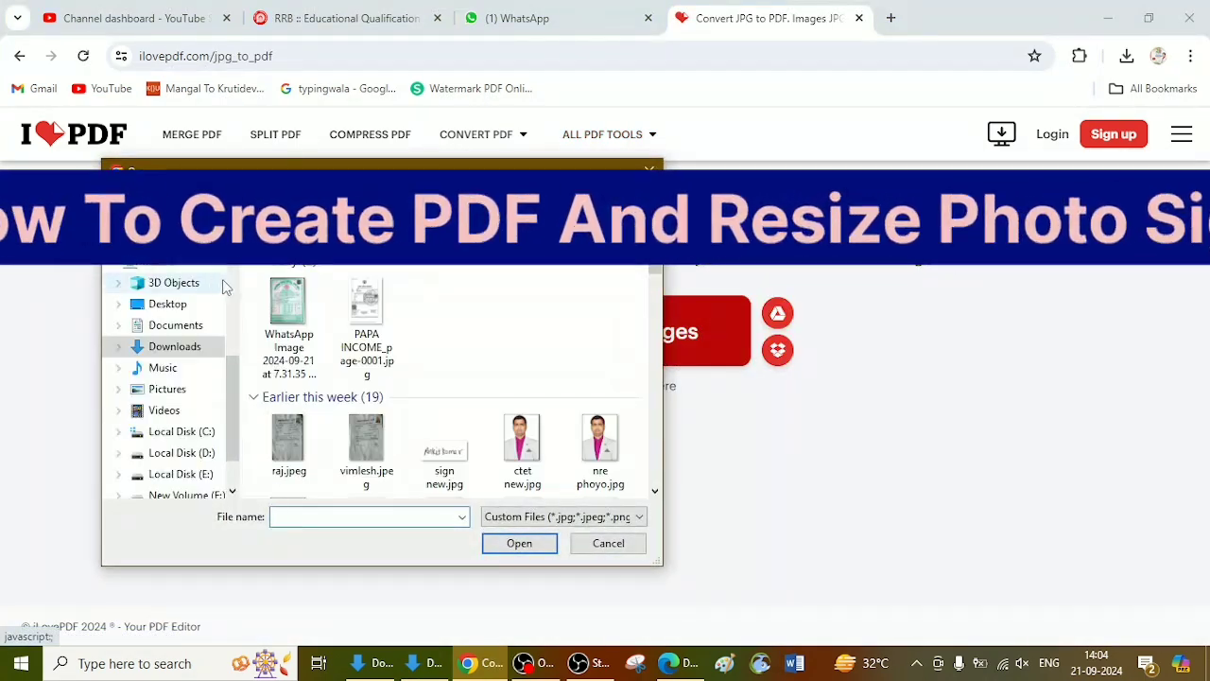
{"action": "double_click", "coordinate": [281, 304]}
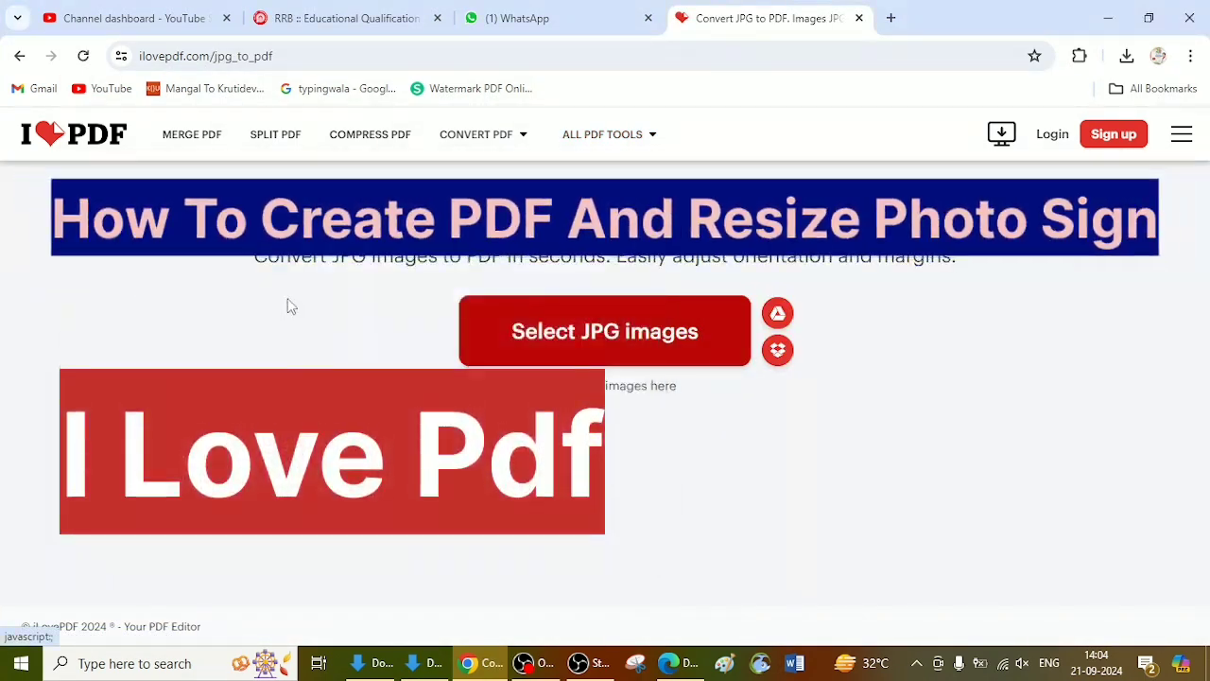
{"action": "left_click", "coordinate": [1040, 458]}
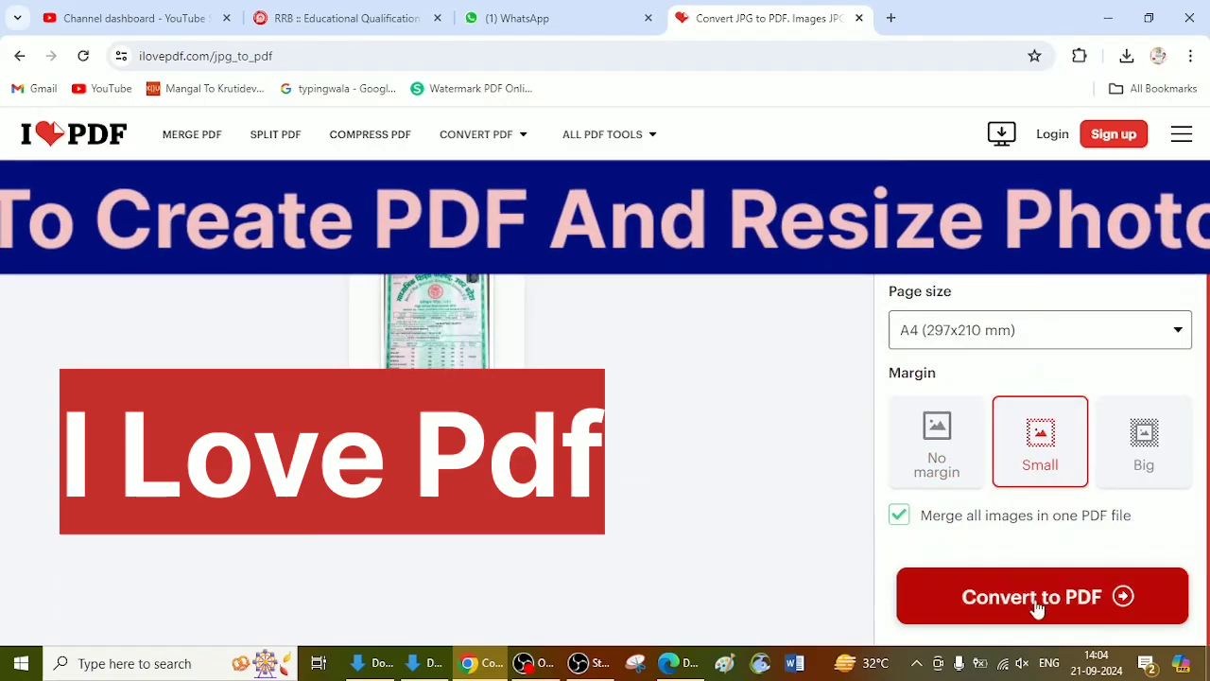
{"action": "left_click", "coordinate": [1045, 607]}
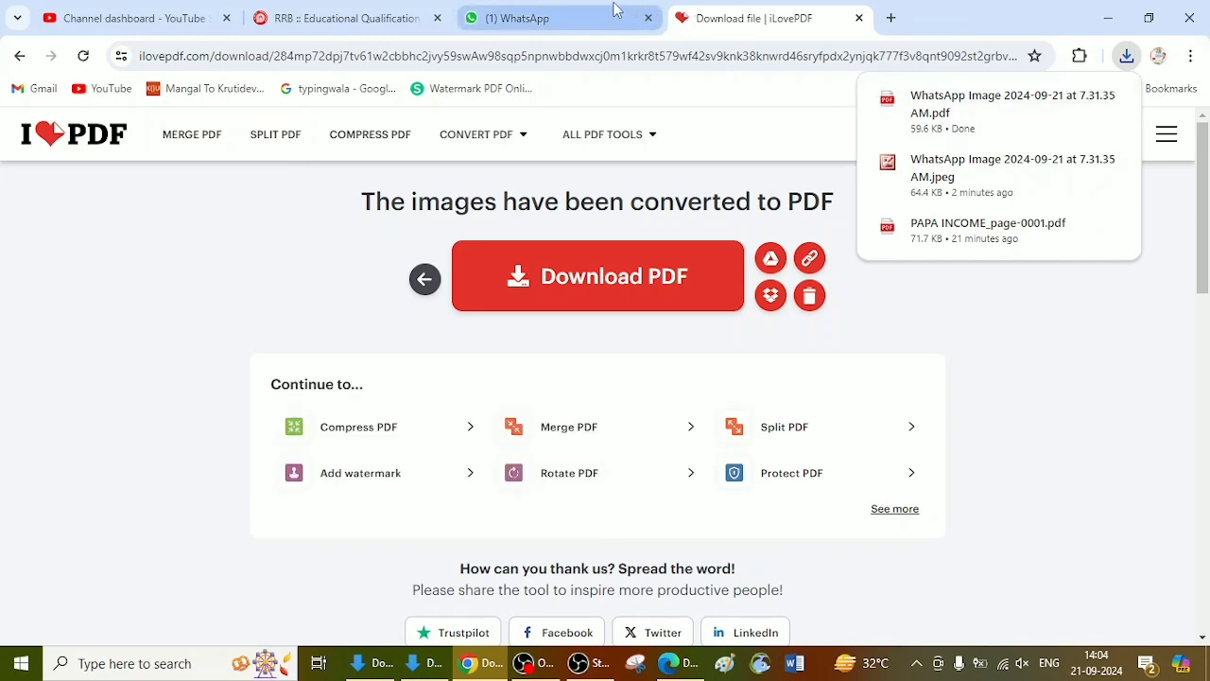
Step: Open the start page of the imresizer.com image resizer in another new browser tab
{"action": "left_click", "coordinate": [889, 18]}
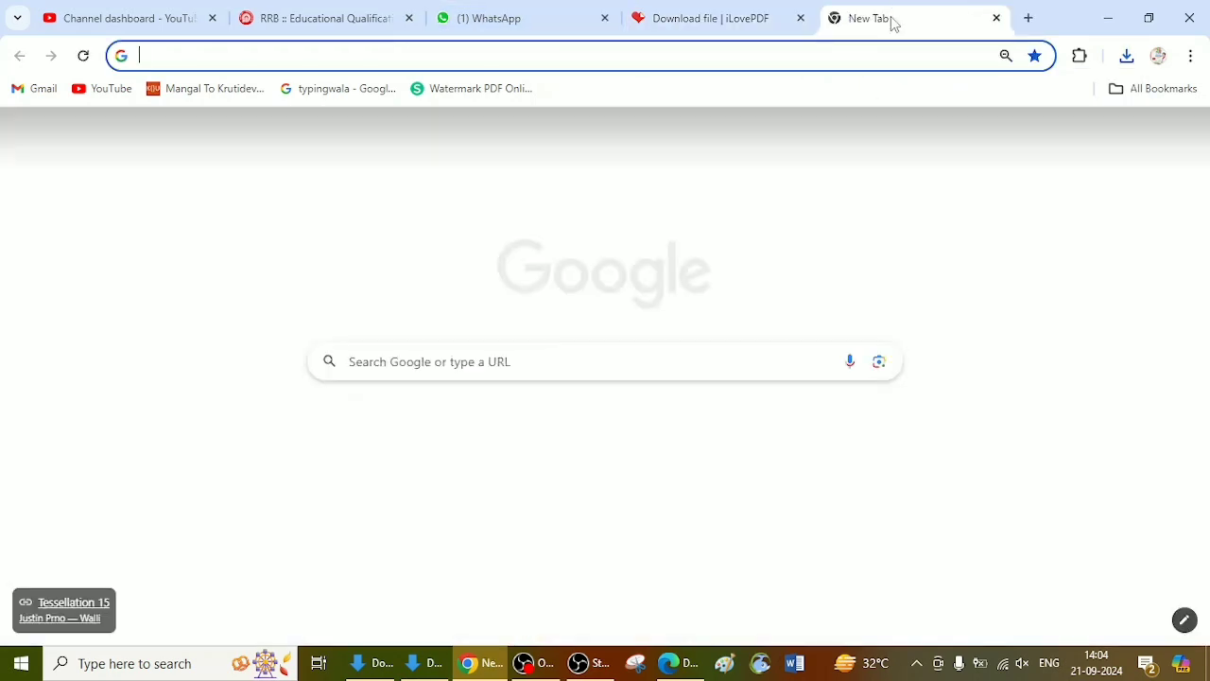
{"action": "type", "text": "ILOVE"}
{"action": "key", "text": "BackSpace"}
{"action": "key", "text": "BackSpace"}
{"action": "key", "text": "BackSpace"}
{"action": "key", "text": "BackSpace"}
{"action": "key", "text": "BackSpace"}
{"action": "key", "text": "BackSpace"}
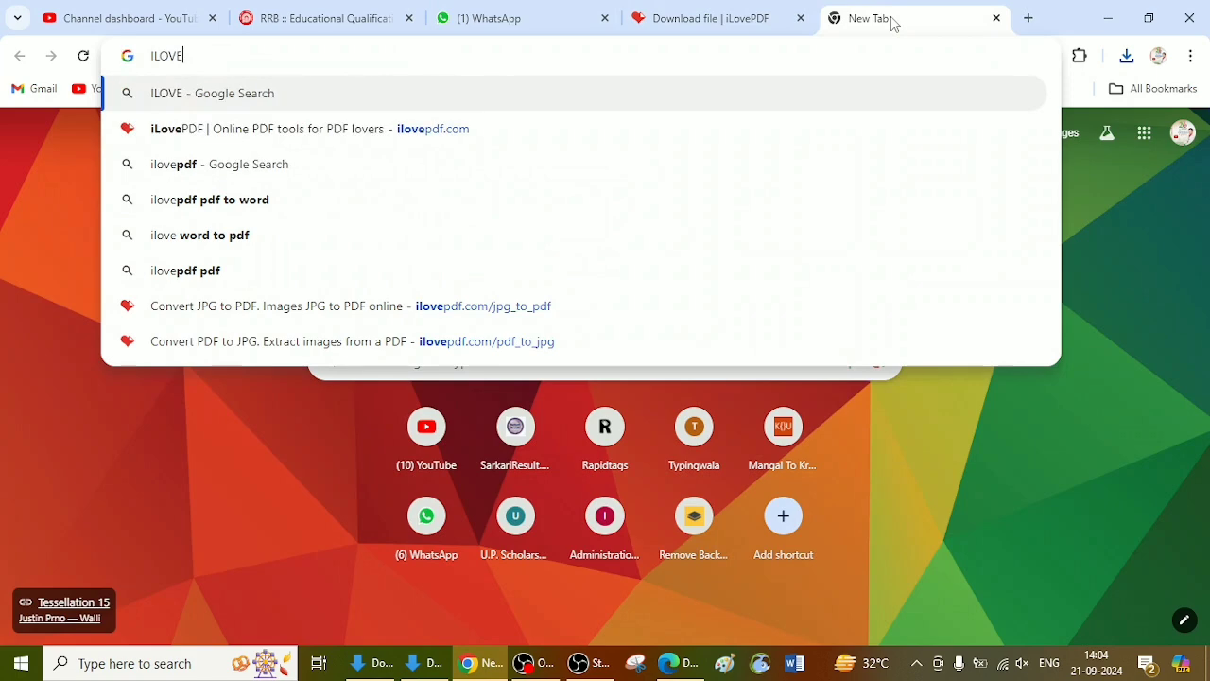
{"action": "type", "text": "IM"}
{"action": "key", "text": "Return"}
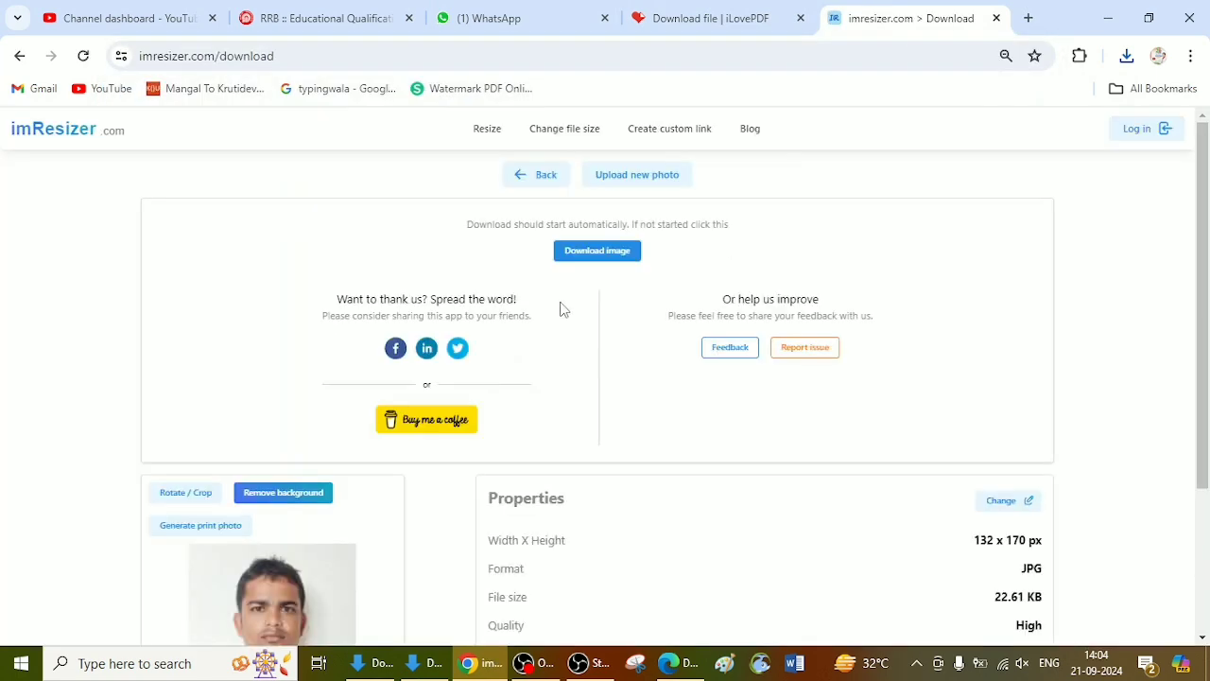
{"action": "left_click", "coordinate": [538, 175]}
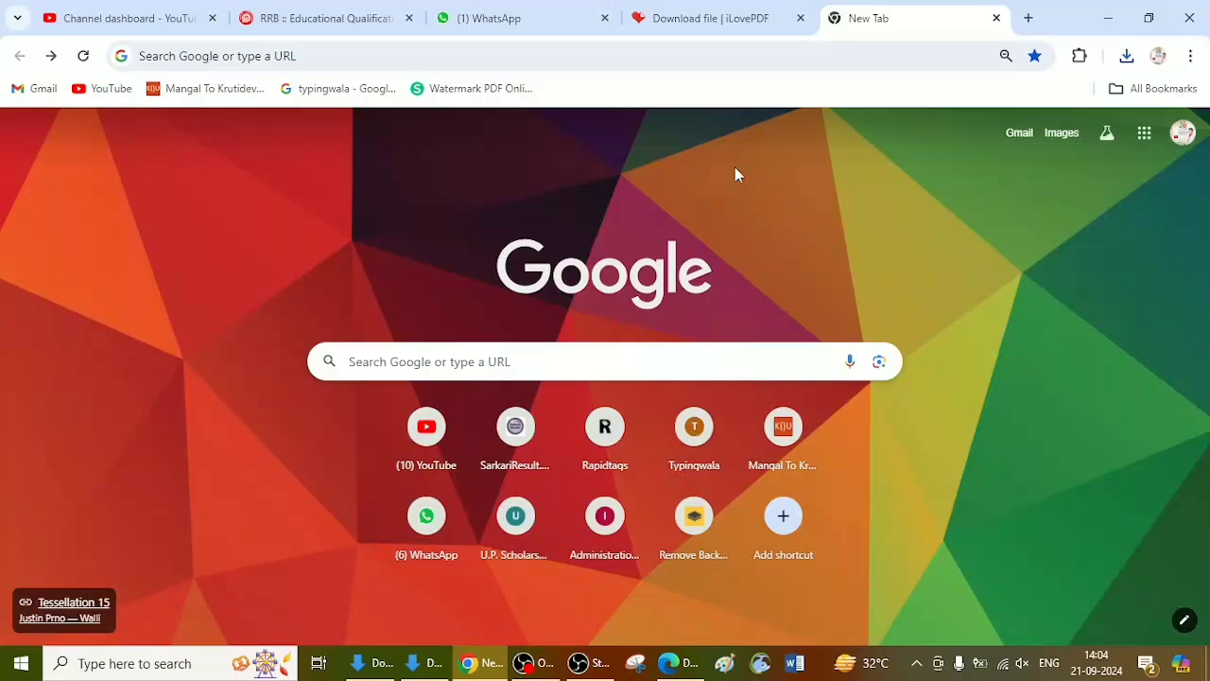
{"action": "left_click", "coordinate": [743, 70]}
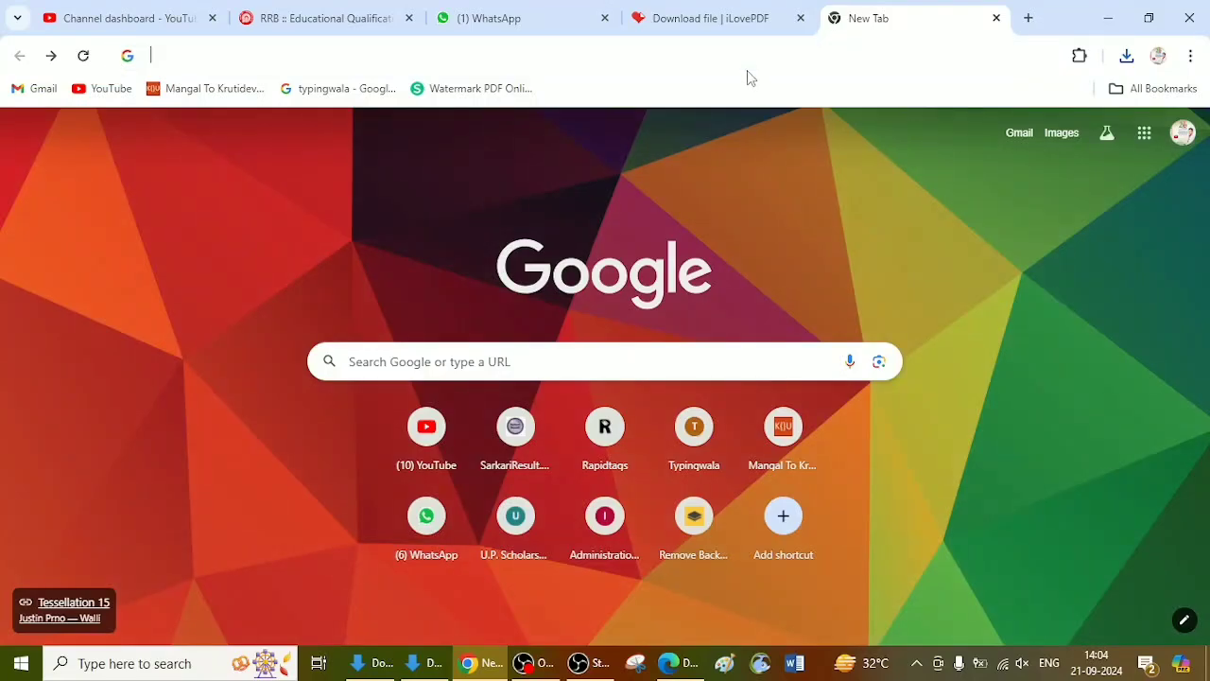
{"action": "type", "text": "Im"}
{"action": "key", "text": "Return"}
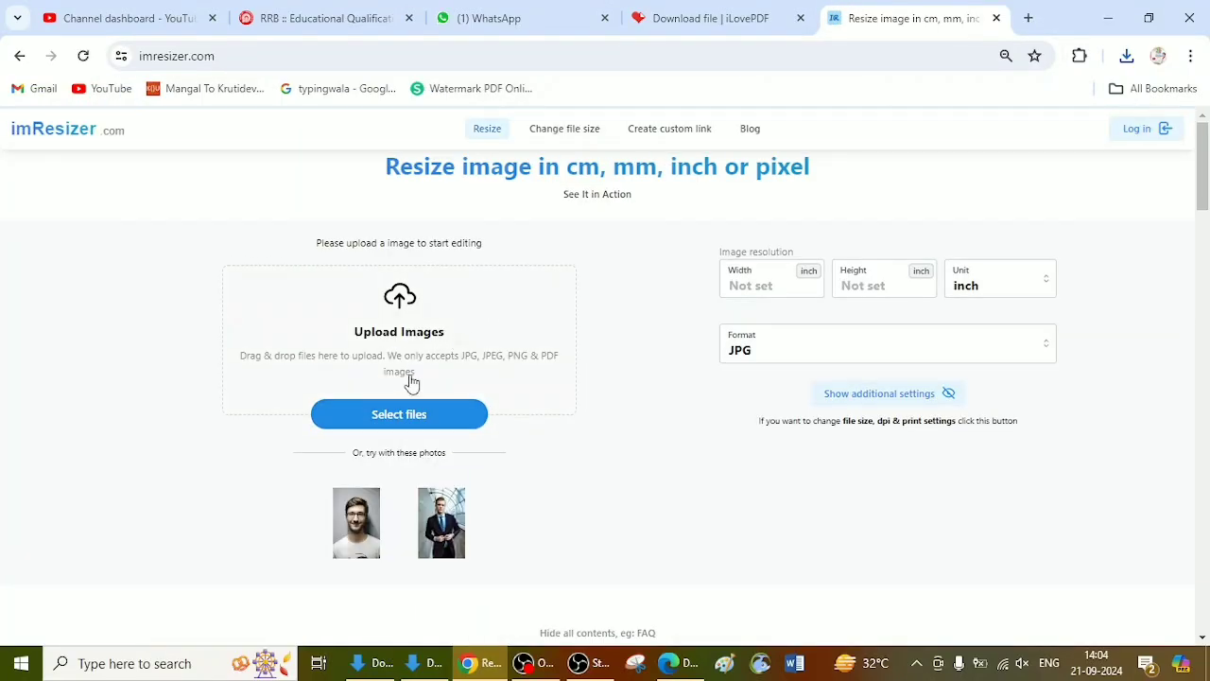
Step: Upload the WhatsApp Image marksheet from Downloads to the image resizer
{"action": "left_click", "coordinate": [401, 414]}
{"action": "double_click", "coordinate": [292, 312]}
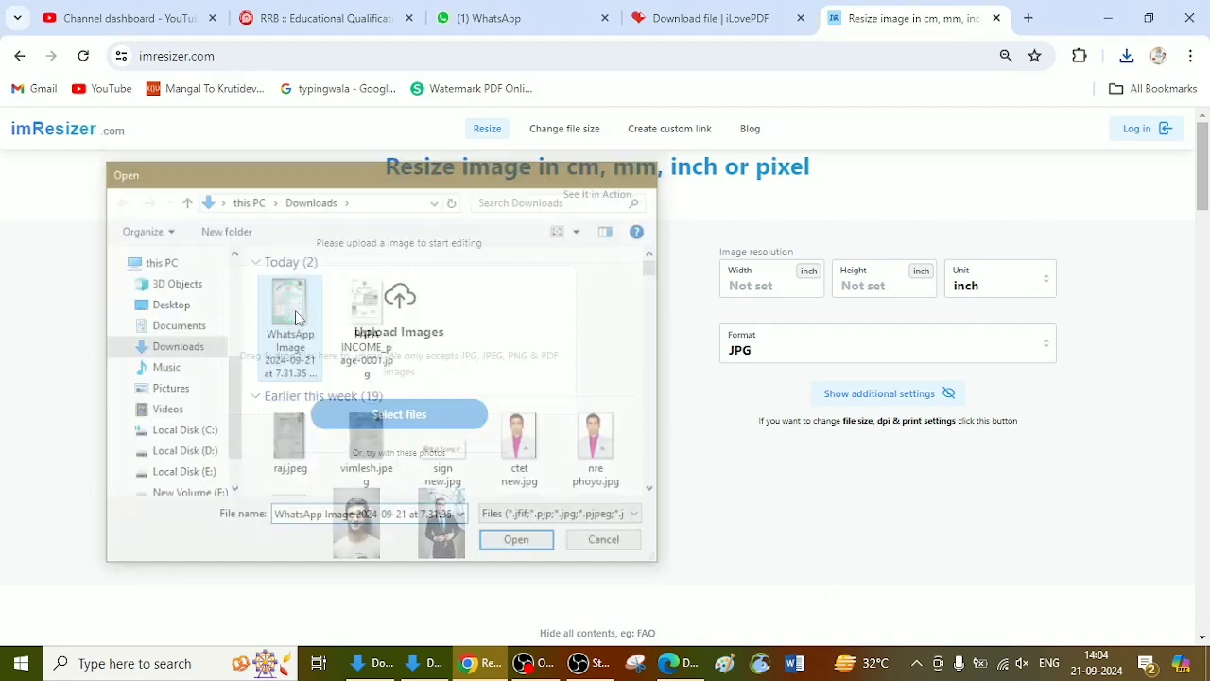
{"action": "left_click", "coordinate": [823, 261]}
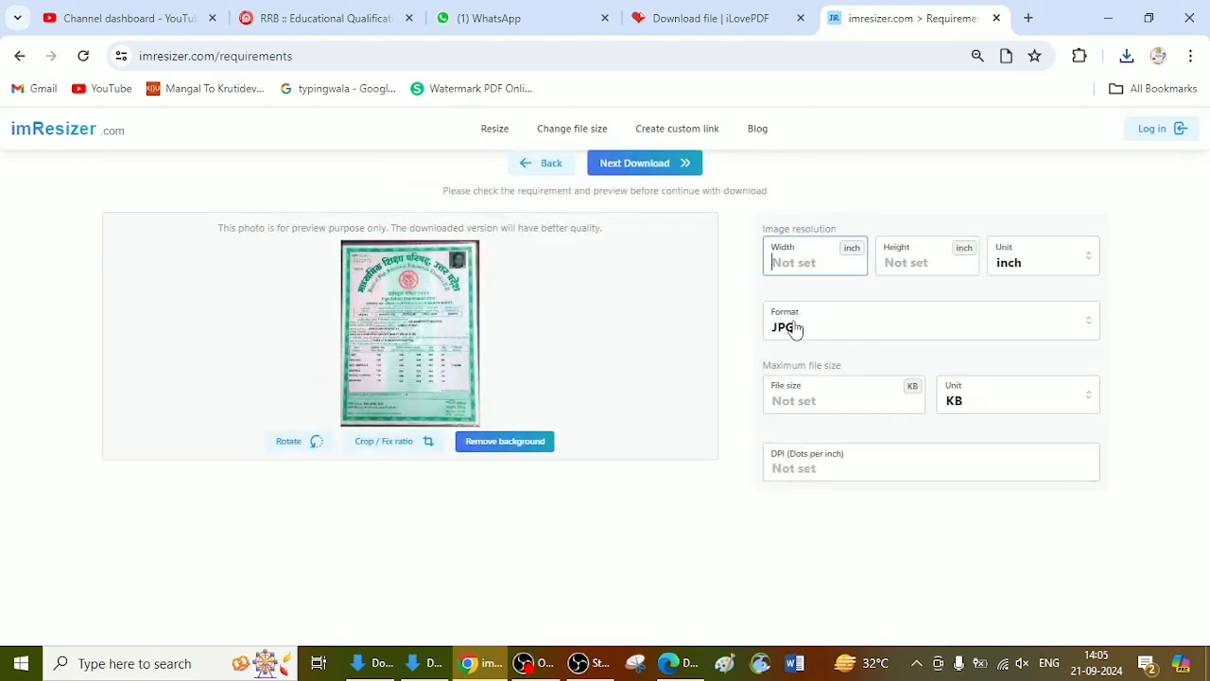
Step: Try PDF as the output format of the uploaded marksheet, and return the format to JPG
{"action": "left_click", "coordinate": [829, 337]}
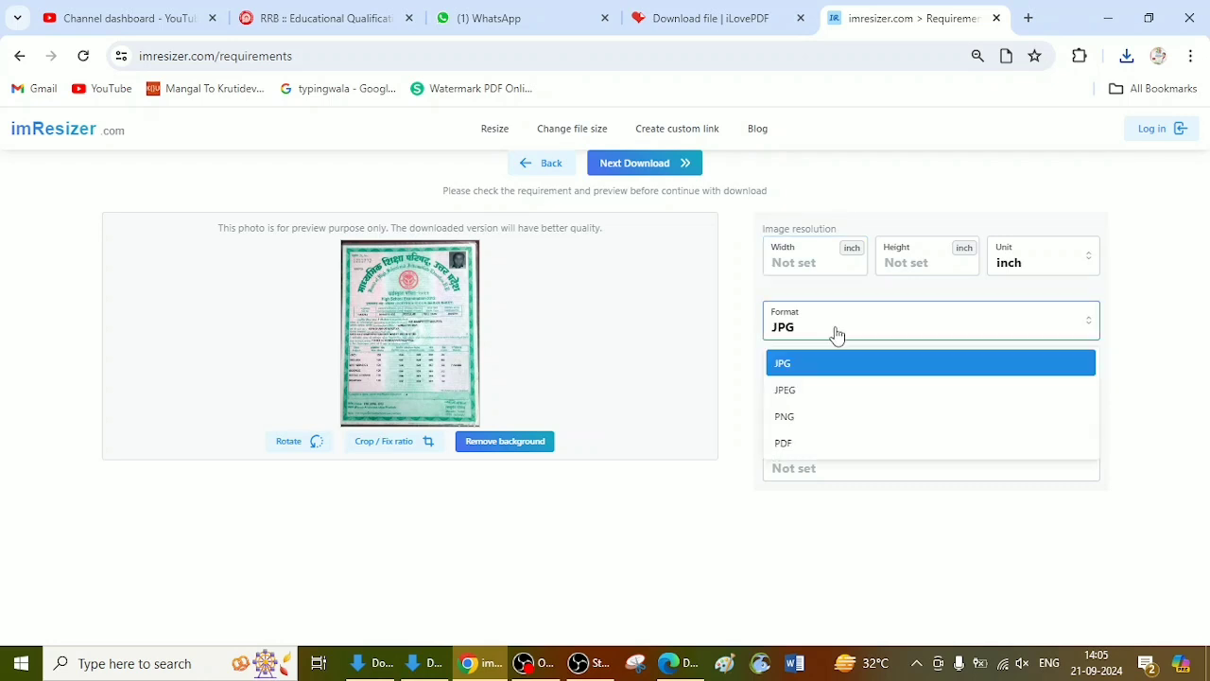
{"action": "left_click", "coordinate": [800, 446]}
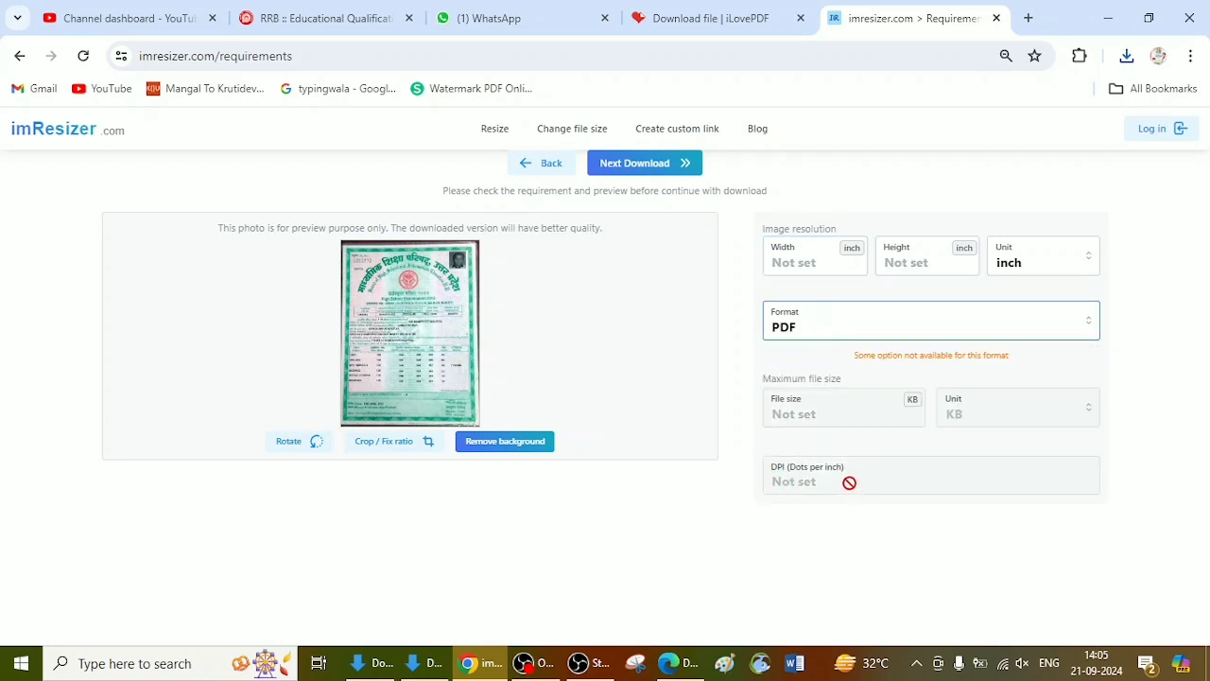
{"action": "left_click", "coordinate": [843, 330]}
{"action": "left_click", "coordinate": [821, 365]}
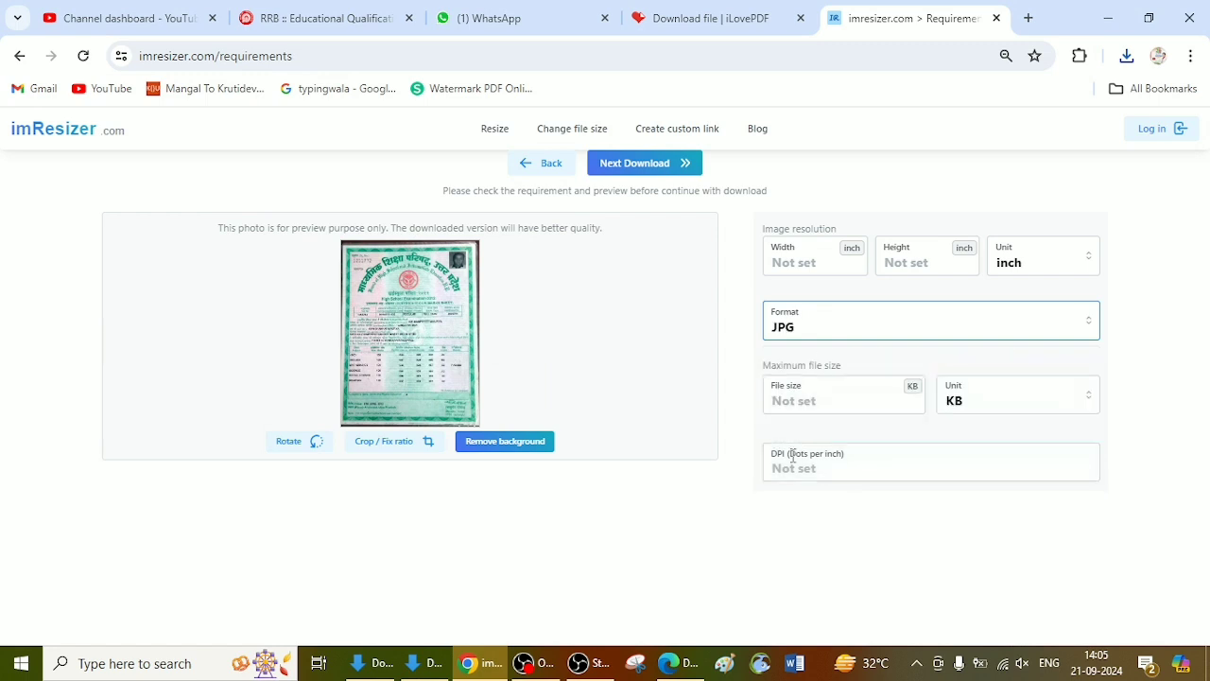
Step: Set the maximum file size to 400 KB and download the resized marksheet image
{"action": "left_click", "coordinate": [811, 454]}
{"action": "left_click", "coordinate": [818, 394]}
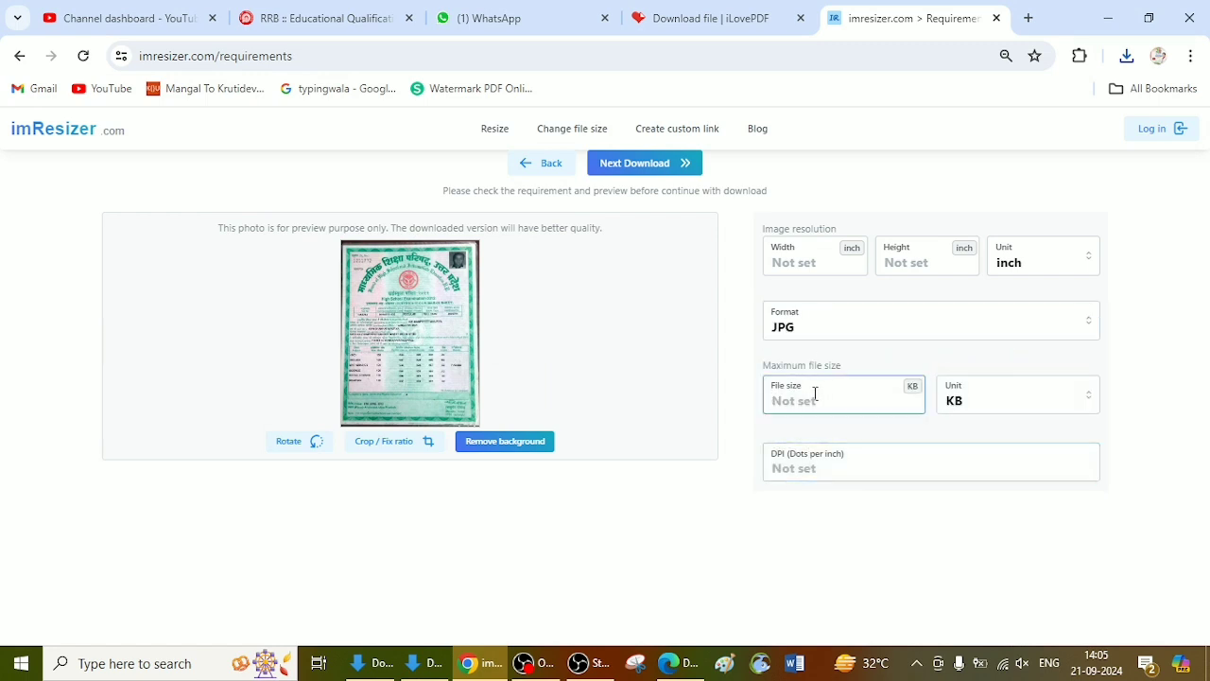
{"action": "type", "text": "400"}
{"action": "left_click", "coordinate": [675, 162]}
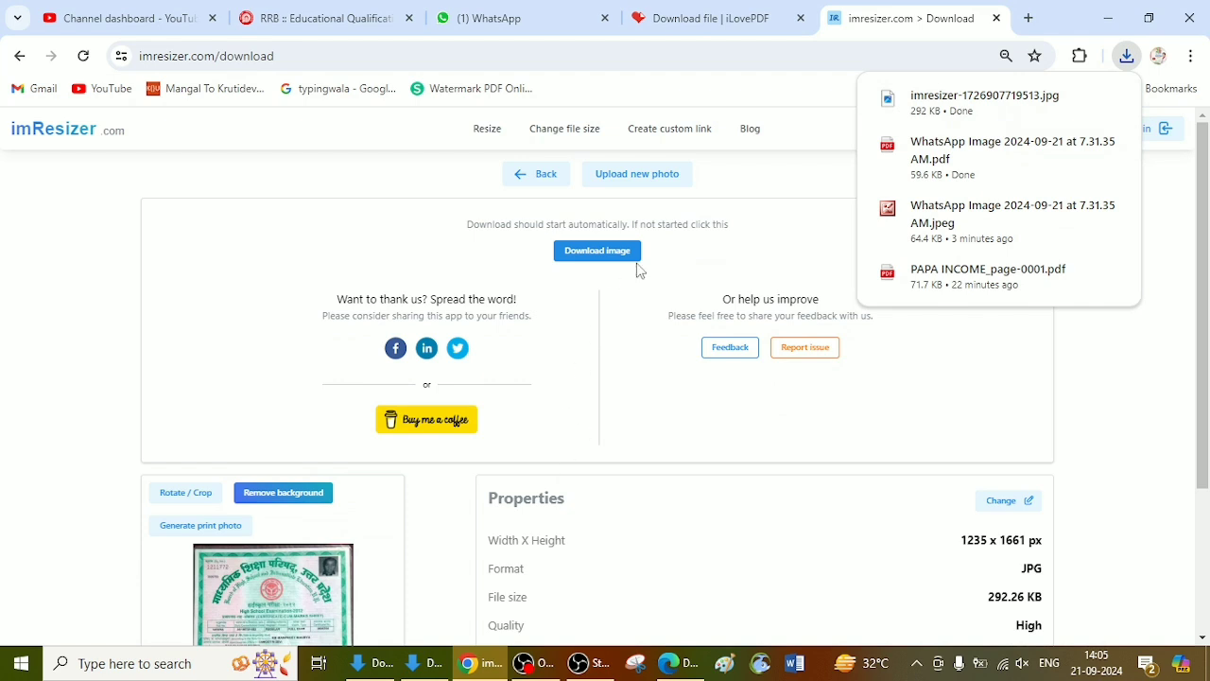
Step: Start a new photo in the image resizer and upload the resized marksheet JPG from Downloads
{"action": "left_click", "coordinate": [726, 234]}
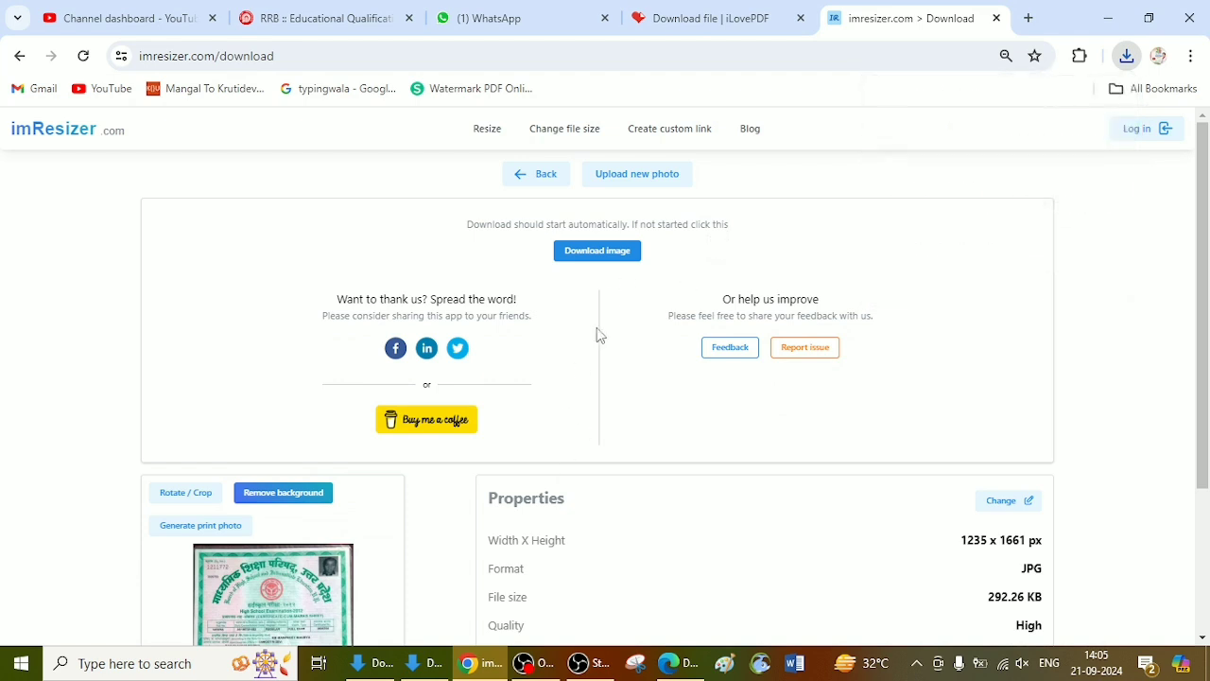
{"action": "left_click", "coordinate": [622, 185]}
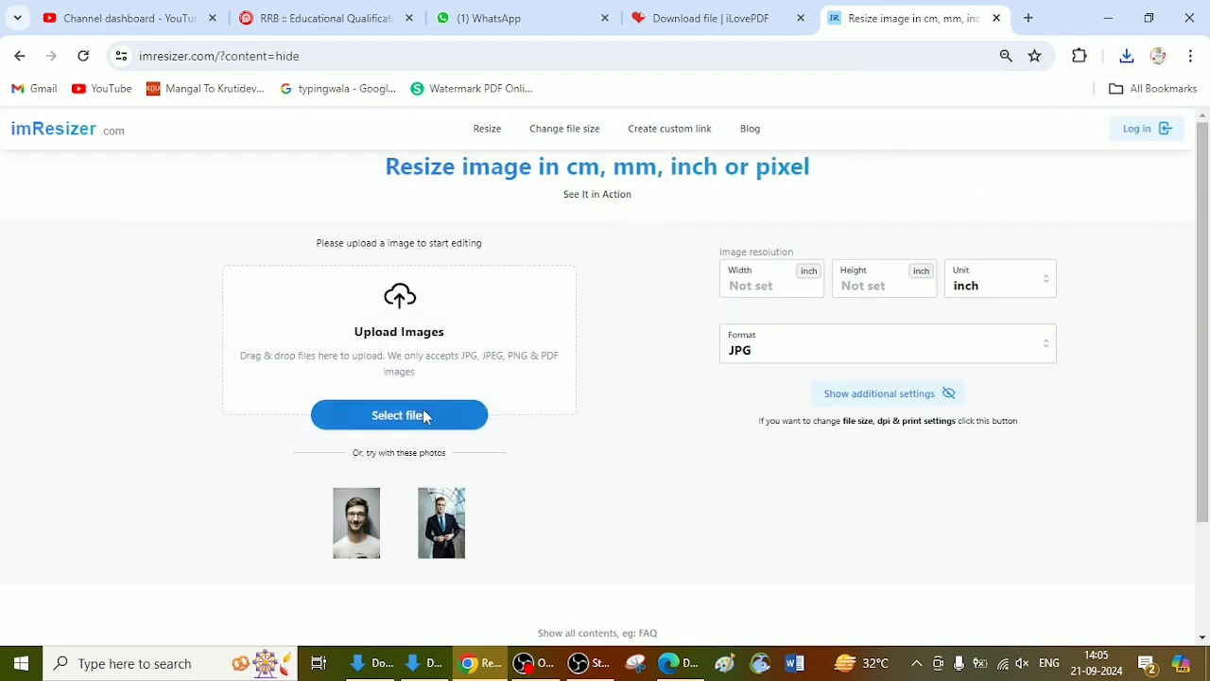
{"action": "left_click", "coordinate": [424, 416]}
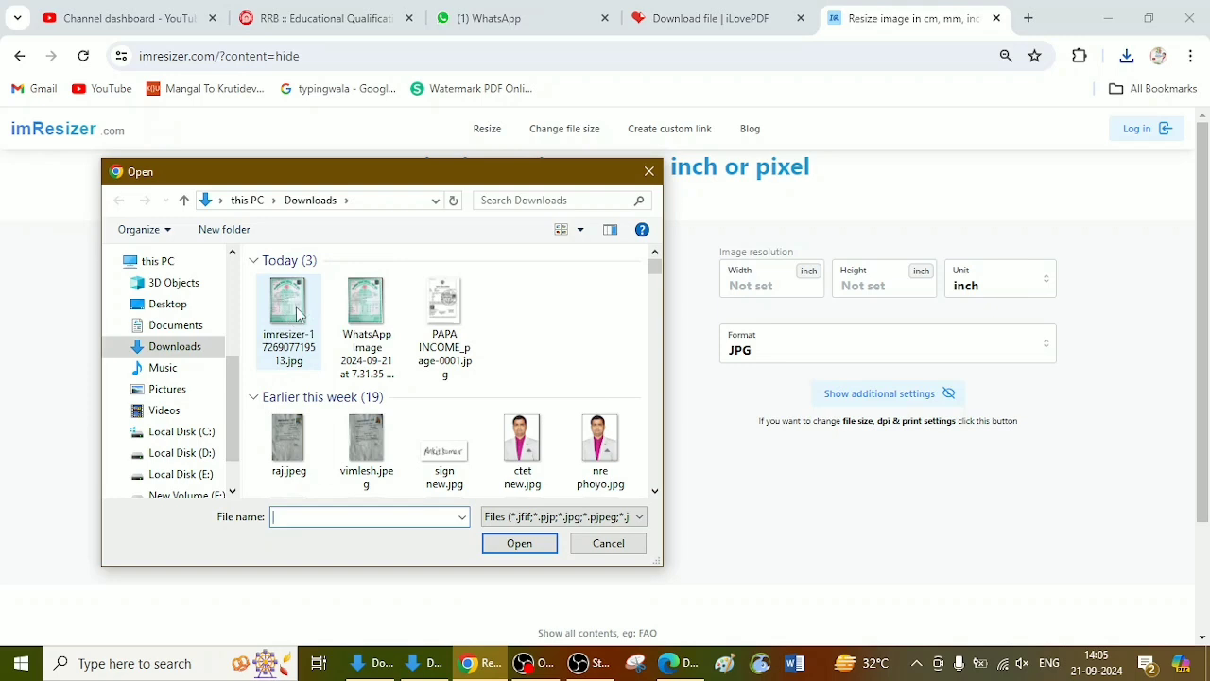
{"action": "double_click", "coordinate": [288, 312]}
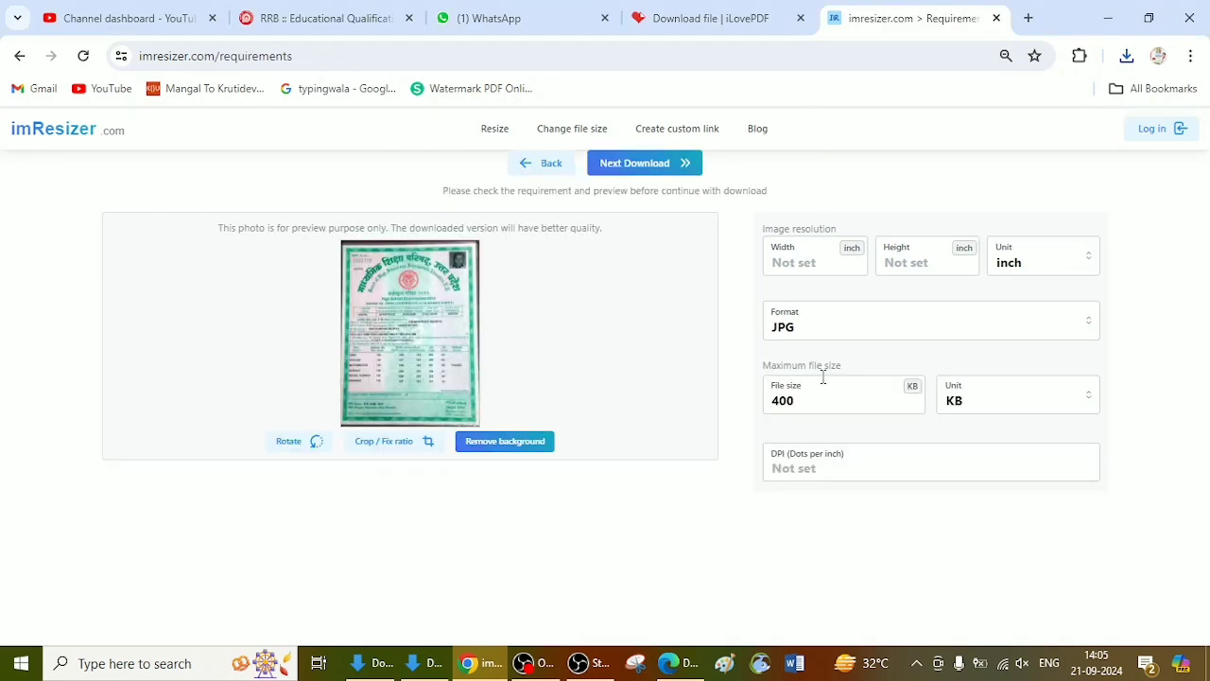
Step: Set the output format of the resized 10th marksheet to PDF and download the file
{"action": "left_click", "coordinate": [830, 330]}
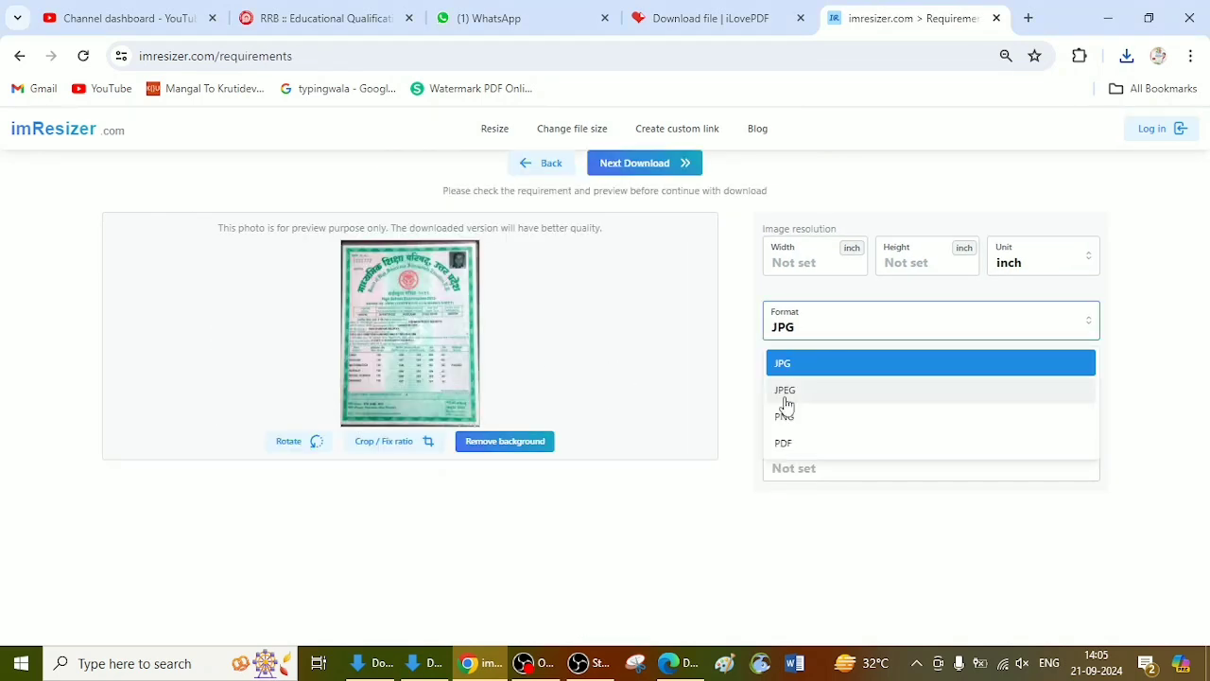
{"action": "left_click", "coordinate": [786, 443]}
{"action": "left_click", "coordinate": [651, 162]}
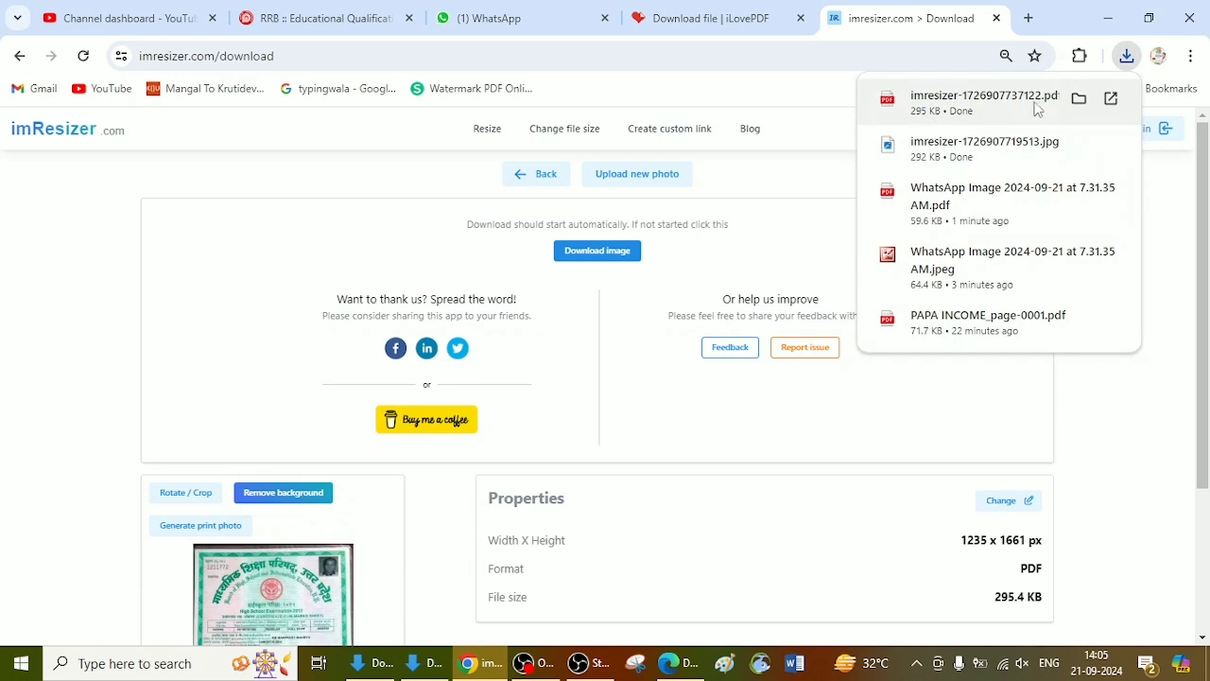
Step: Return to the RRB application, browse for the certificate document, and rename the newest imresizer PDF in Downloads to 10THM
{"action": "left_click", "coordinate": [383, 19]}
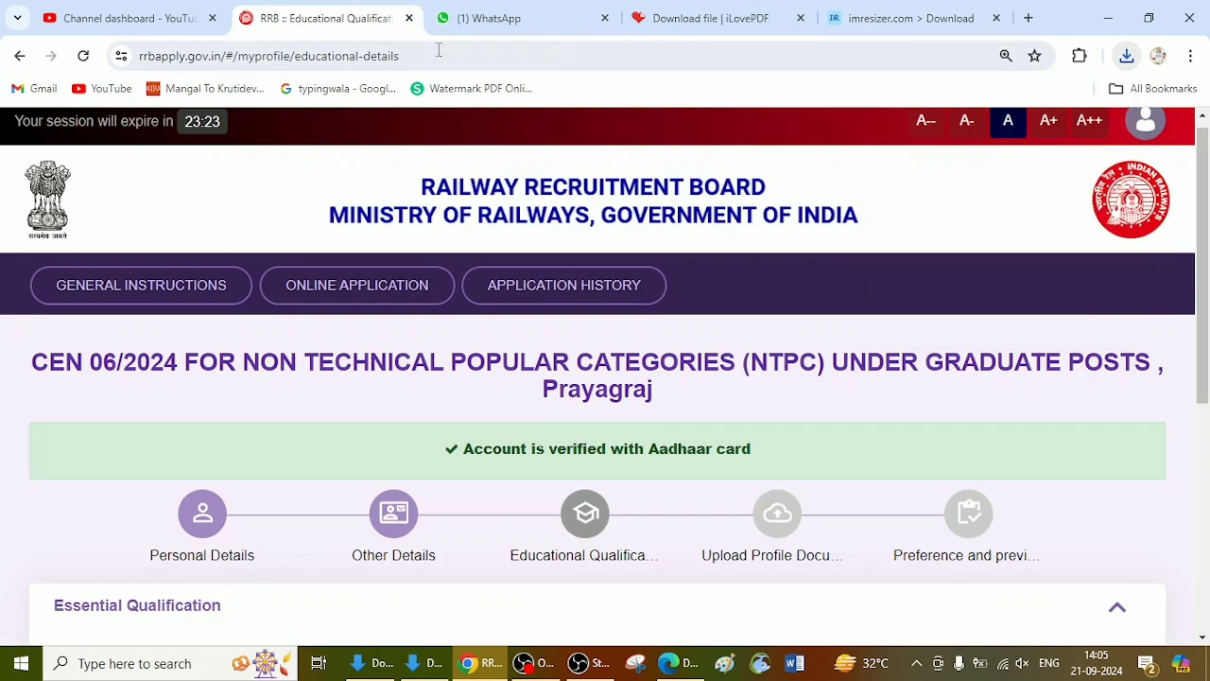
{"action": "left_click", "coordinate": [709, 18]}
{"action": "left_click", "coordinate": [910, 17]}
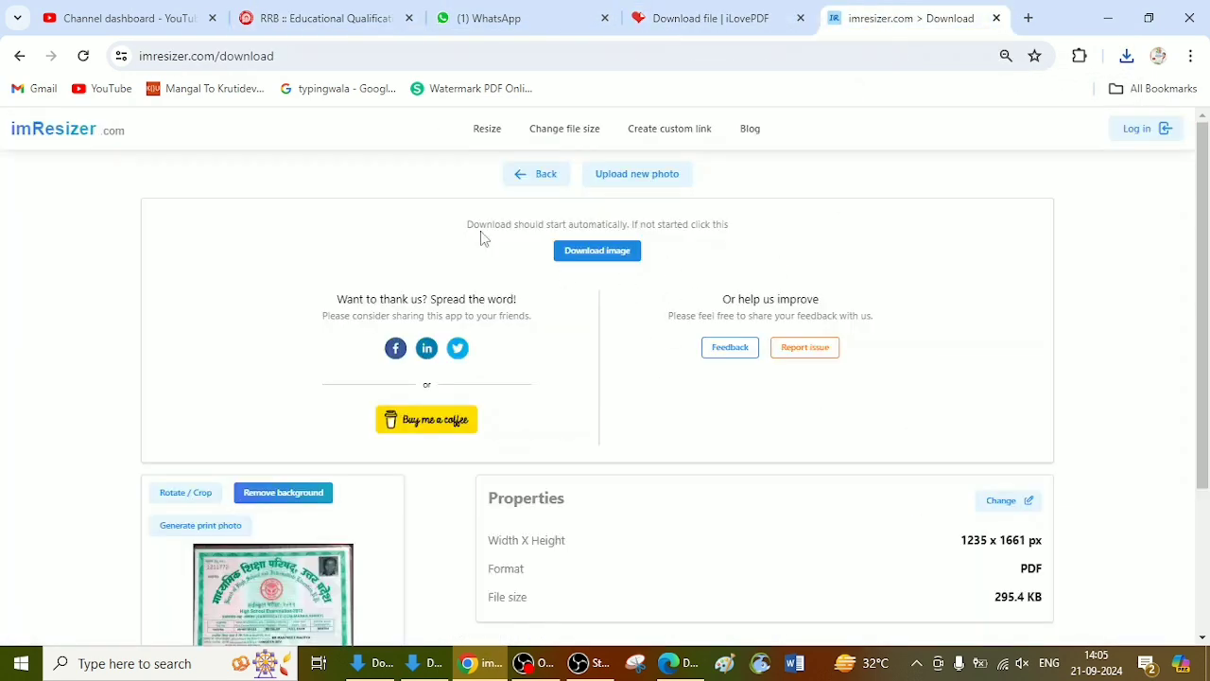
{"action": "left_click", "coordinate": [370, 21]}
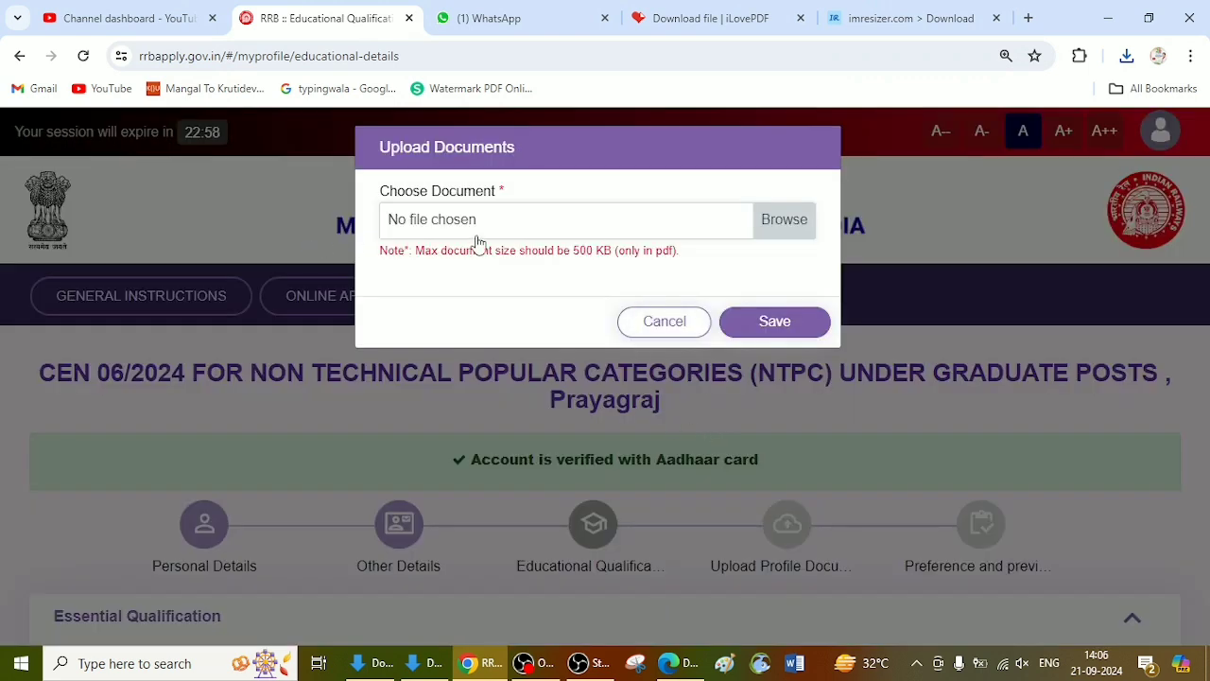
{"action": "left_click", "coordinate": [784, 221]}
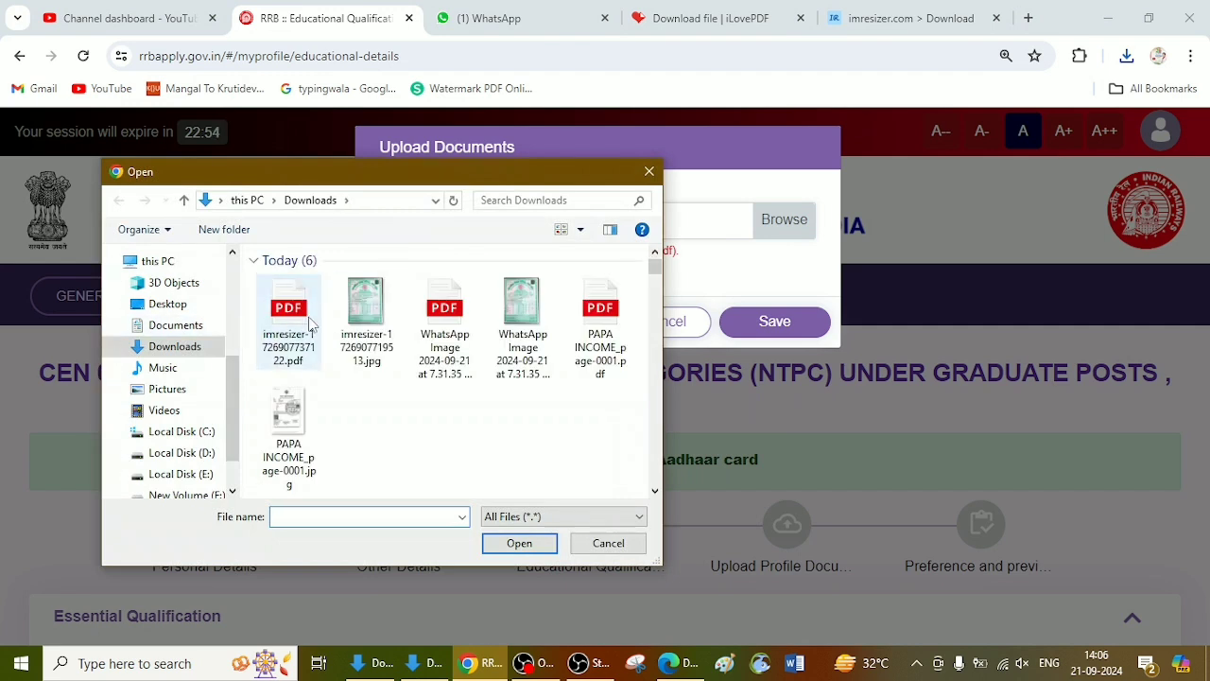
{"action": "left_click", "coordinate": [309, 324]}
{"action": "right_click", "coordinate": [307, 325]}
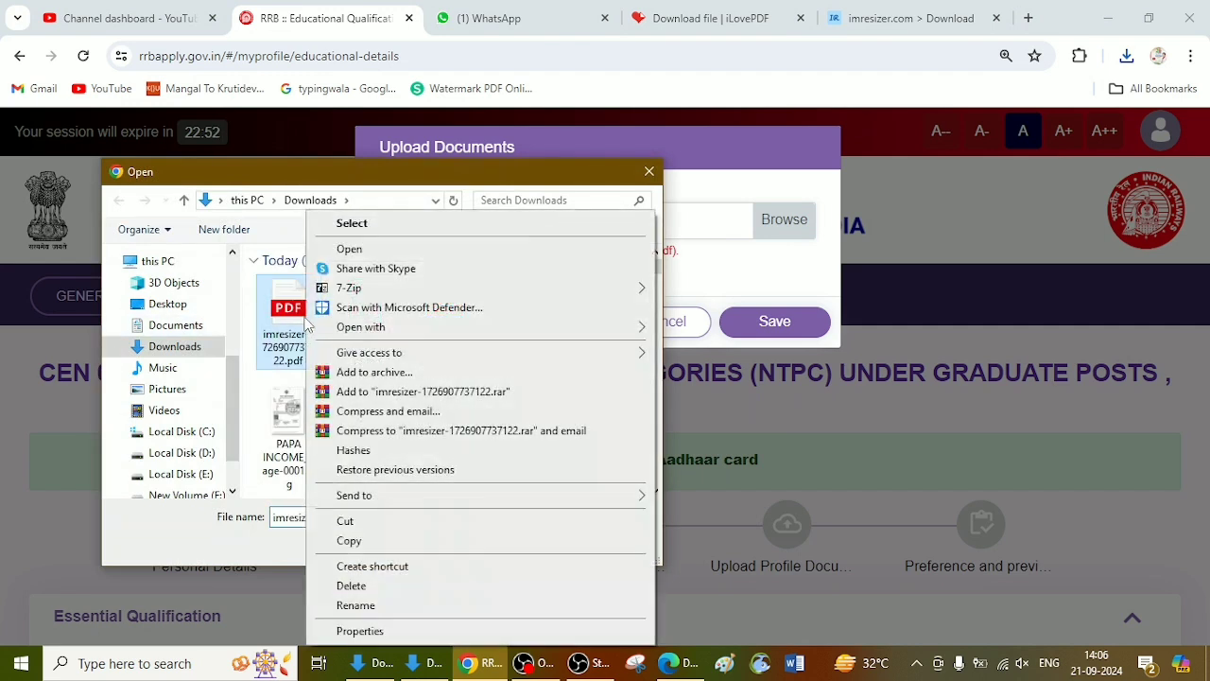
{"action": "left_click", "coordinate": [349, 607]}
{"action": "type", "text": "10TH"}
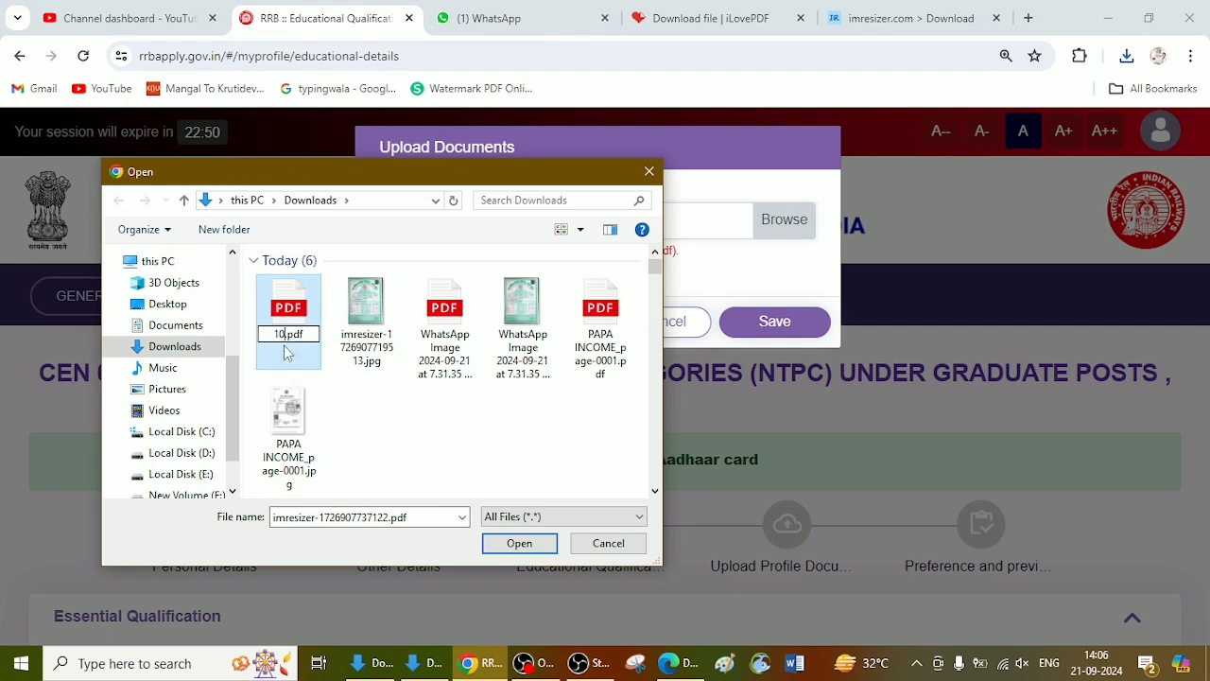
{"action": "type", "text": "M"}
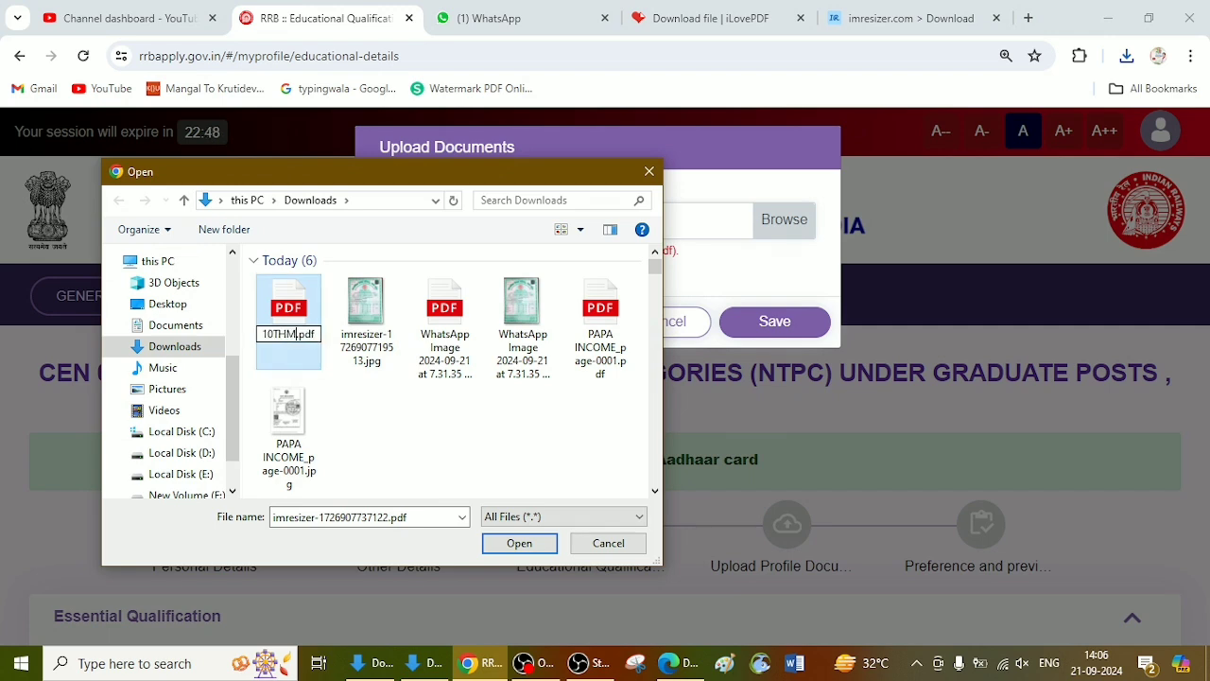
{"action": "key", "text": "Return"}
{"action": "key", "text": "Return"}
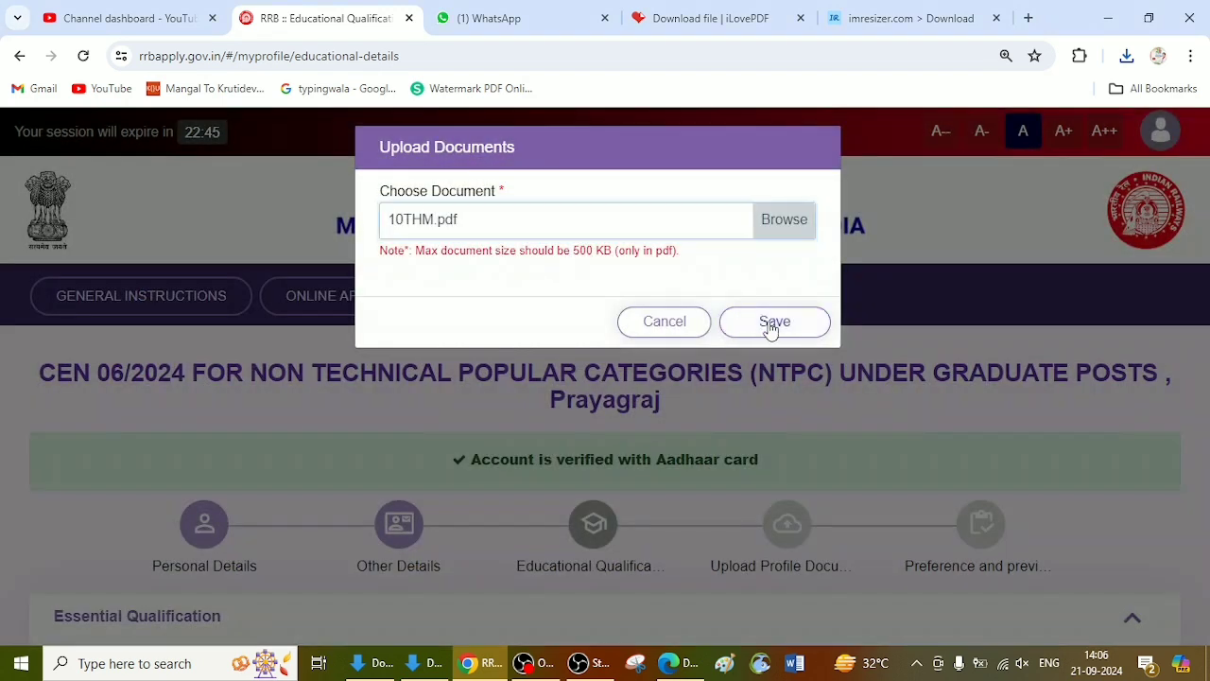
Step: Attach and save 10THM.pdf as the Matriculation/SSLC certificate, and add the matriculation record to the essential qualifications
{"action": "left_click", "coordinate": [772, 321]}
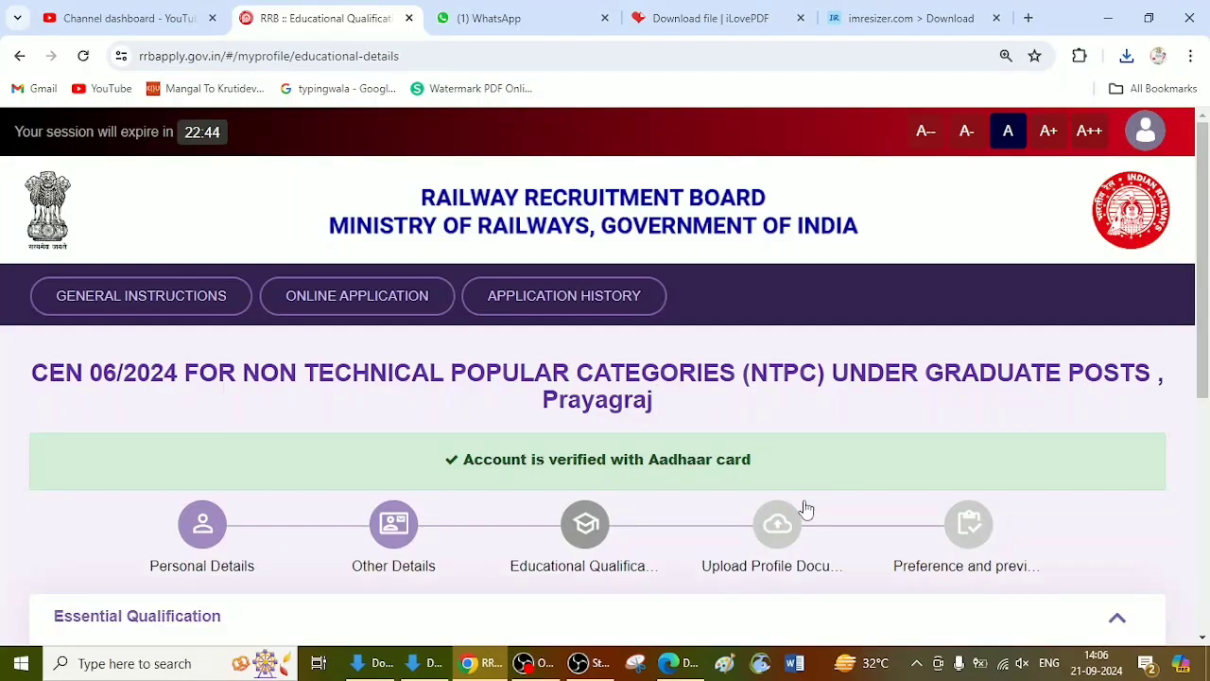
{"action": "scroll", "coordinate": [803, 504], "scroll_direction": "down", "scroll_amount": 5}
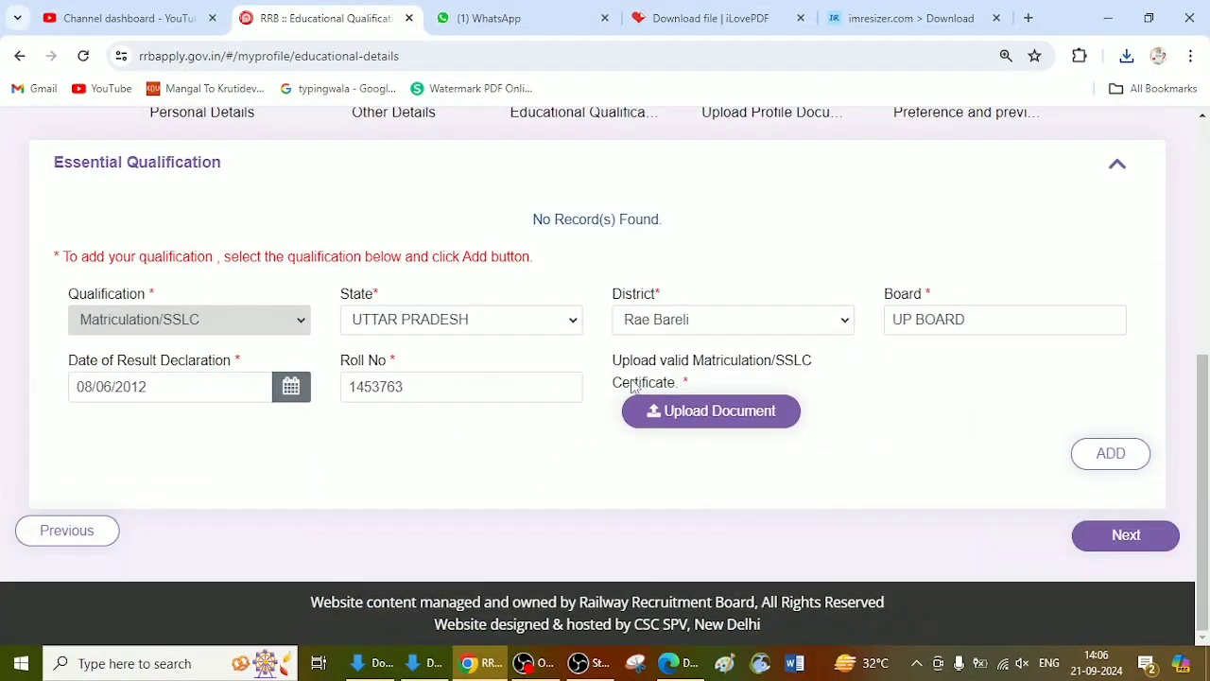
{"action": "left_click", "coordinate": [1112, 454]}
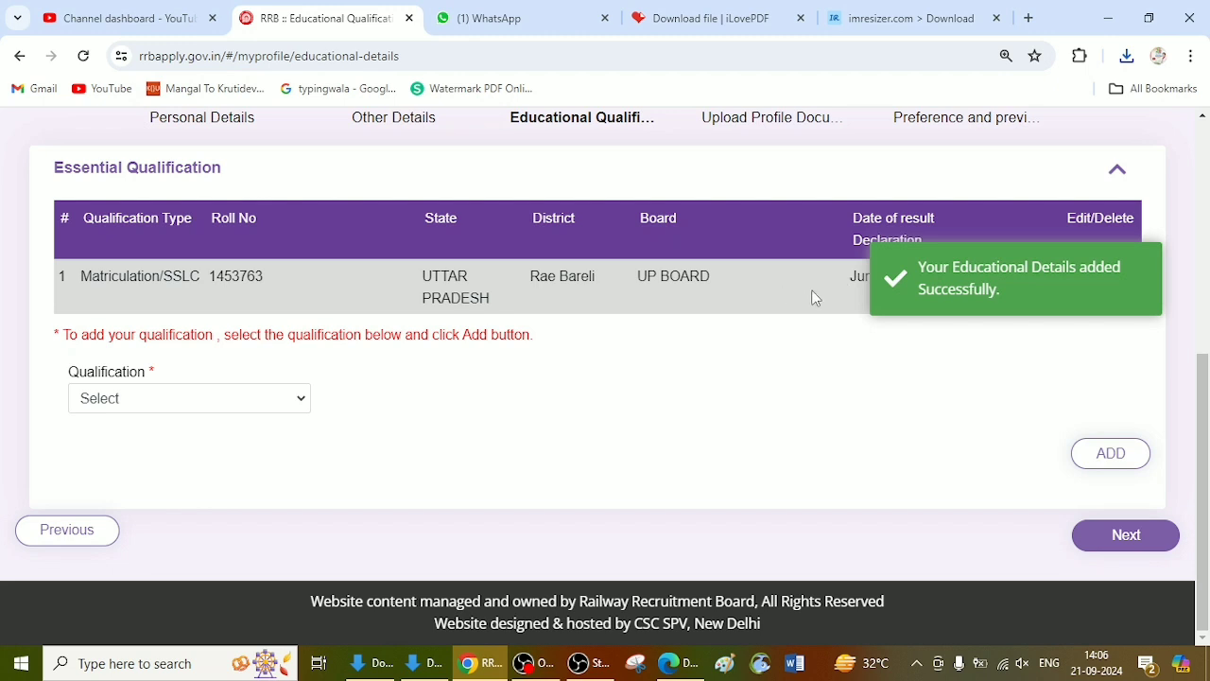
Step: Choose 12th (+2 Stage) or its equivalent as the next essential qualification
{"action": "left_click", "coordinate": [171, 398]}
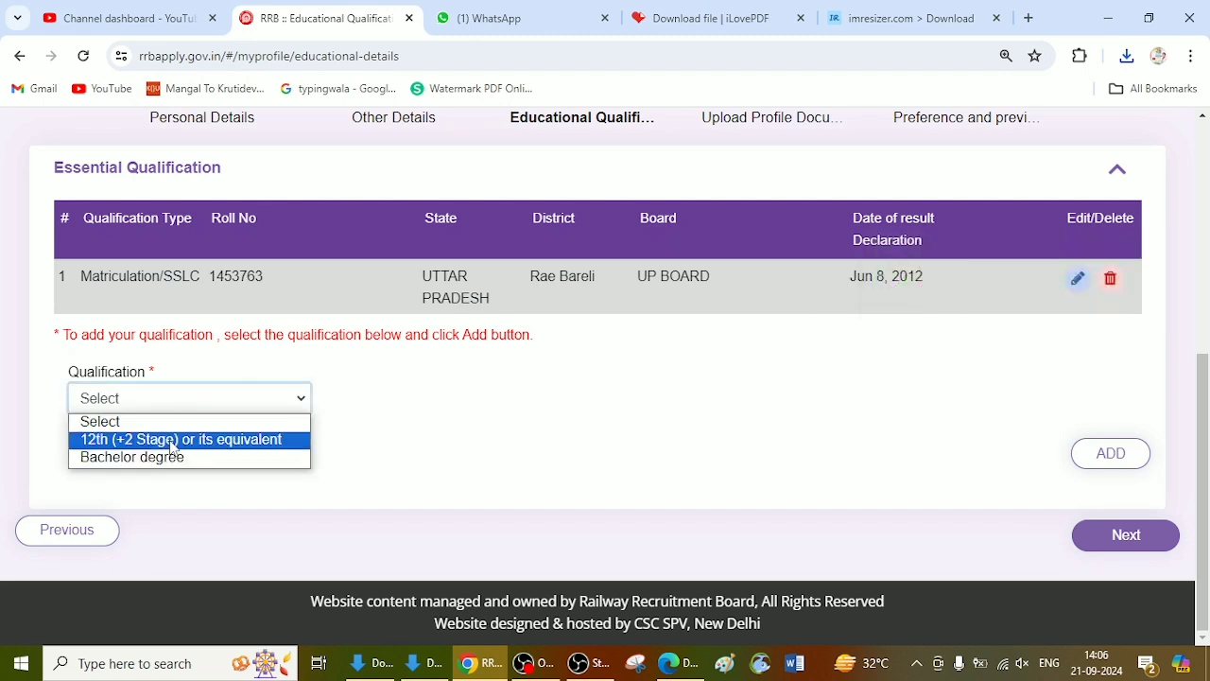
{"action": "left_click", "coordinate": [156, 438]}
{"action": "scroll", "coordinate": [773, 348], "scroll_direction": "down", "scroll_amount": 2}
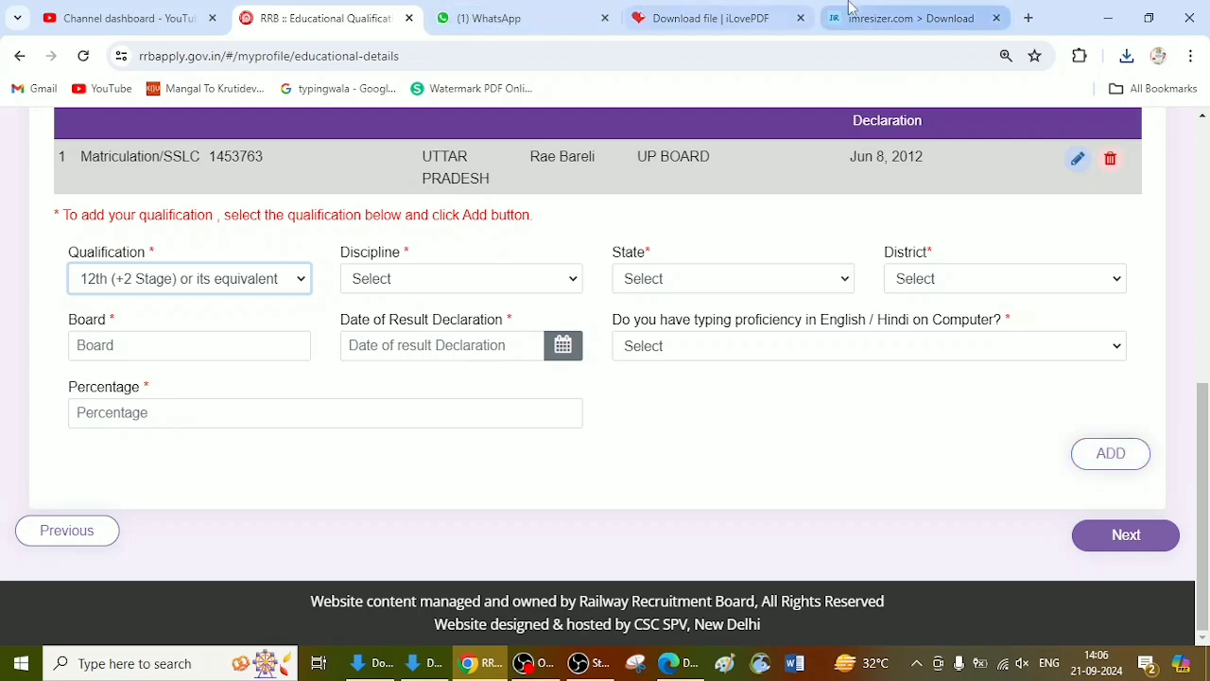
Step: Switch to imresizer.com and upload the 12th marksheet WhatsApp image from Downloads as a new photo
{"action": "left_click", "coordinate": [908, 18]}
{"action": "left_click", "coordinate": [642, 174]}
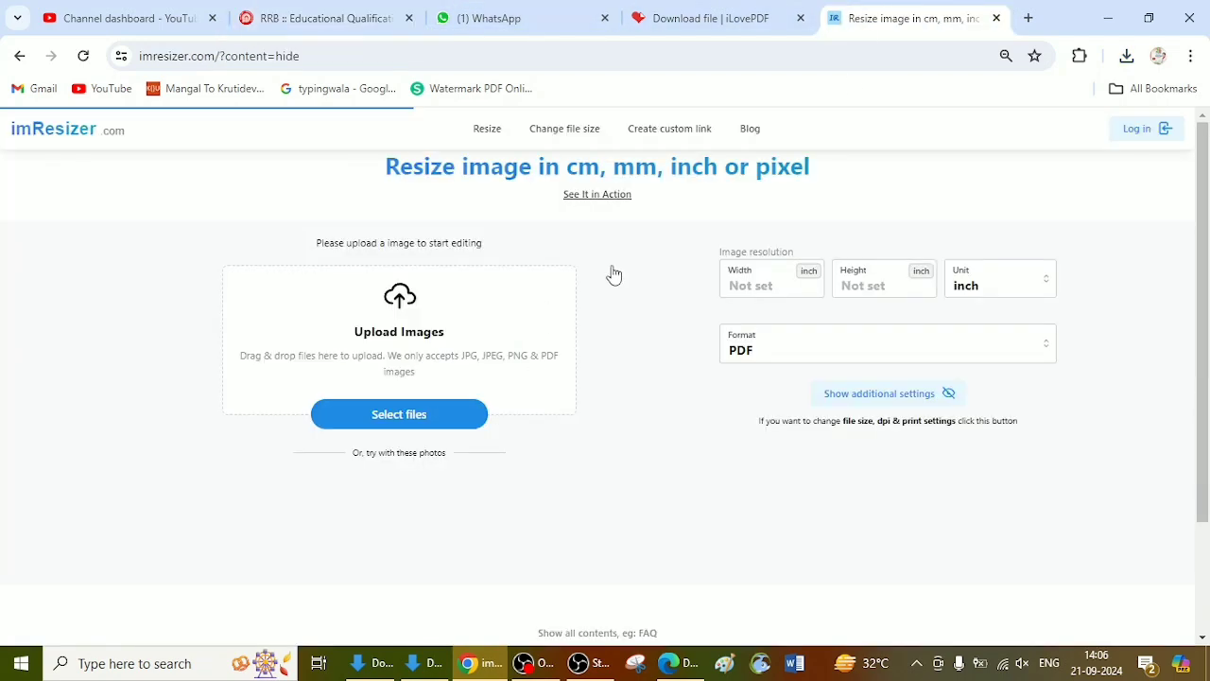
{"action": "left_click", "coordinate": [421, 426]}
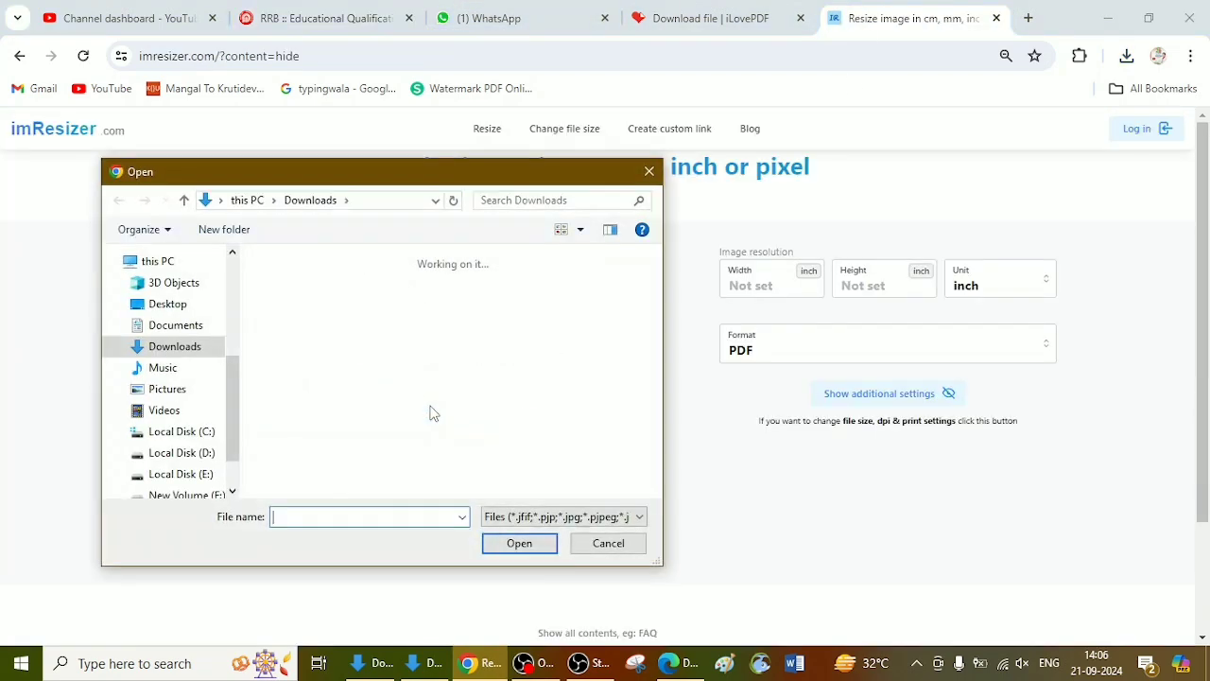
{"action": "left_click", "coordinate": [648, 171]}
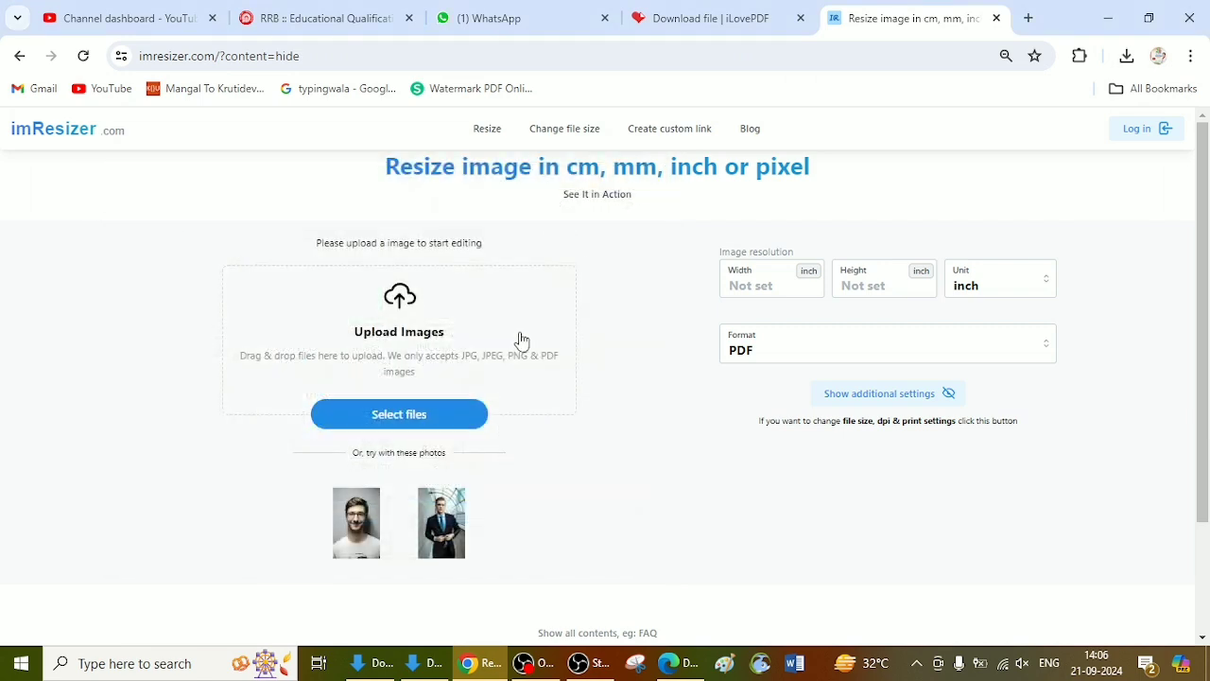
{"action": "left_click", "coordinate": [393, 425]}
{"action": "double_click", "coordinate": [288, 302]}
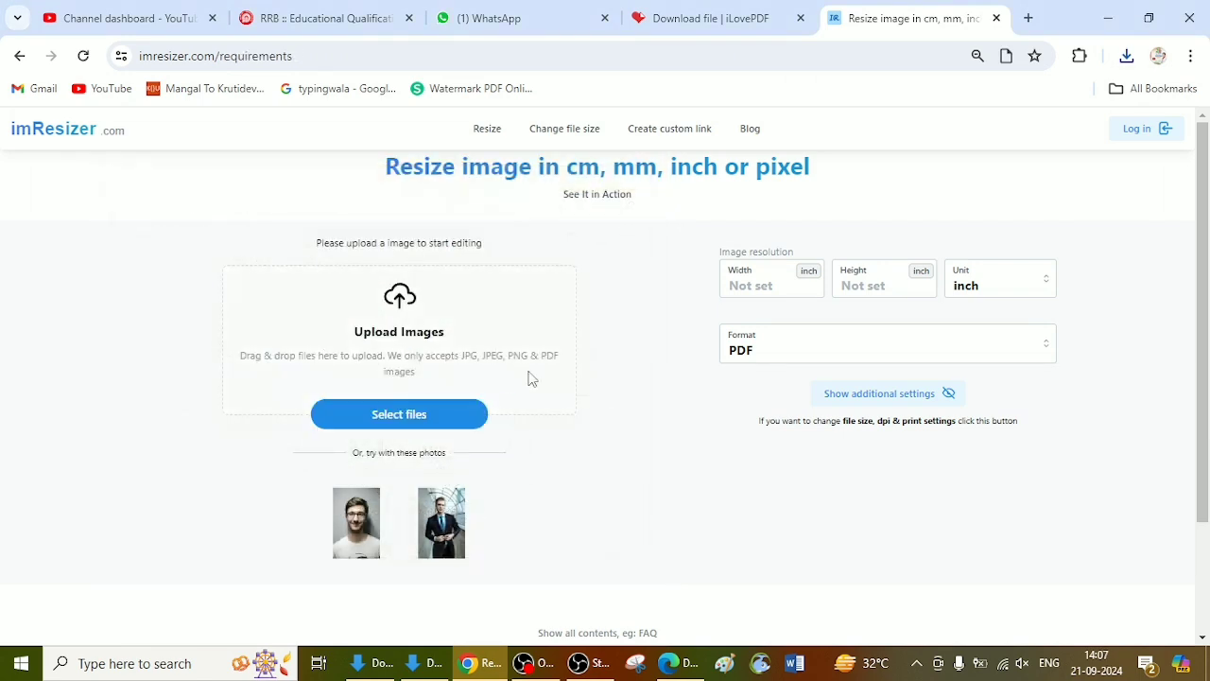
Step: Try JPG as the output format of the uploaded 12th marksheet
{"action": "left_click", "coordinate": [811, 319]}
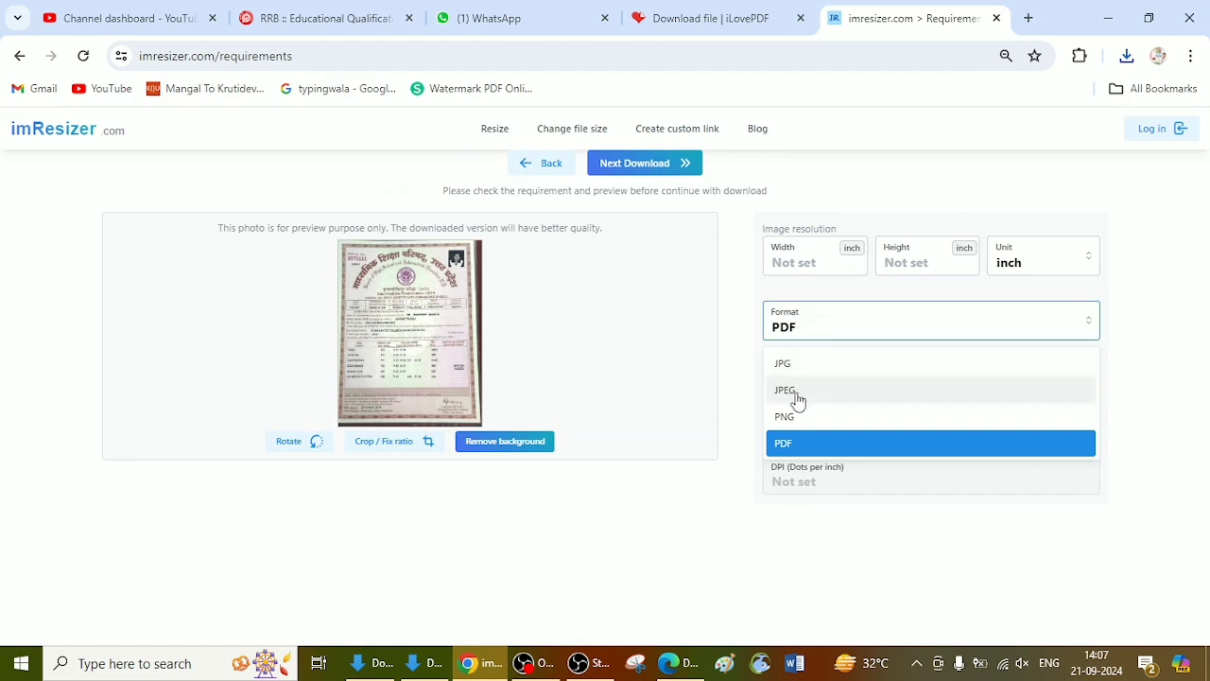
{"action": "left_click", "coordinate": [809, 365]}
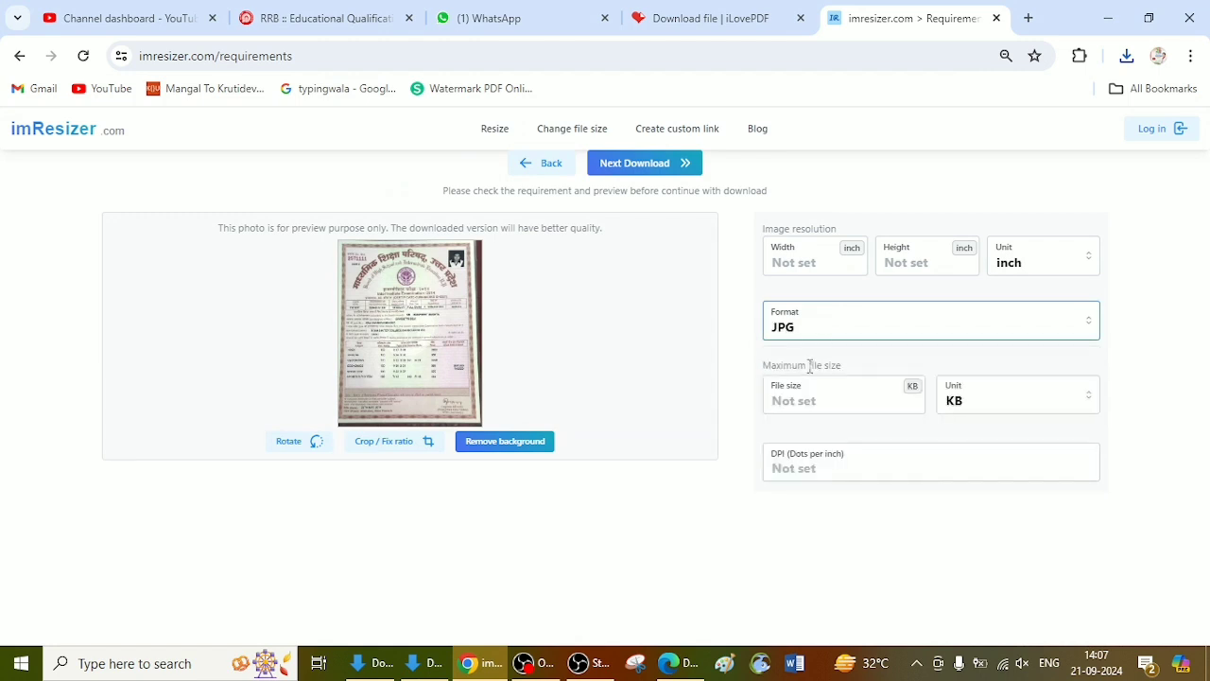
{"action": "left_click", "coordinate": [797, 266]}
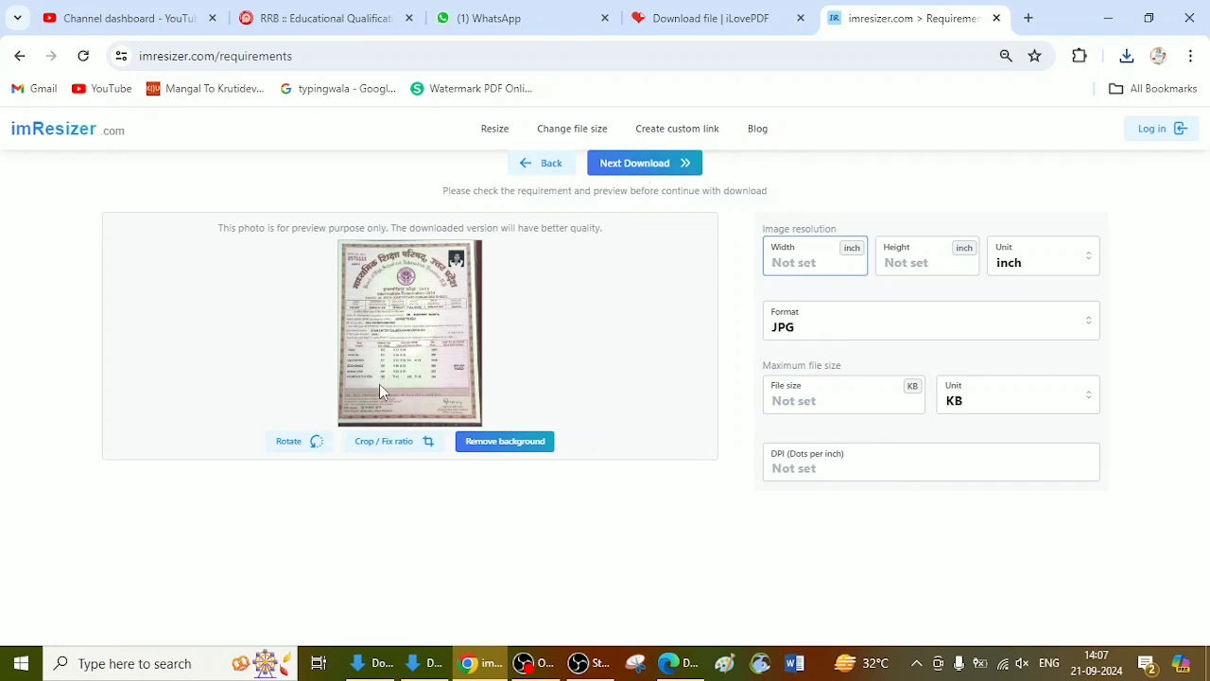
Step: Set the output format of the 12th marksheet to PDF and download it
{"action": "left_click", "coordinate": [803, 322]}
{"action": "left_click", "coordinate": [794, 442]}
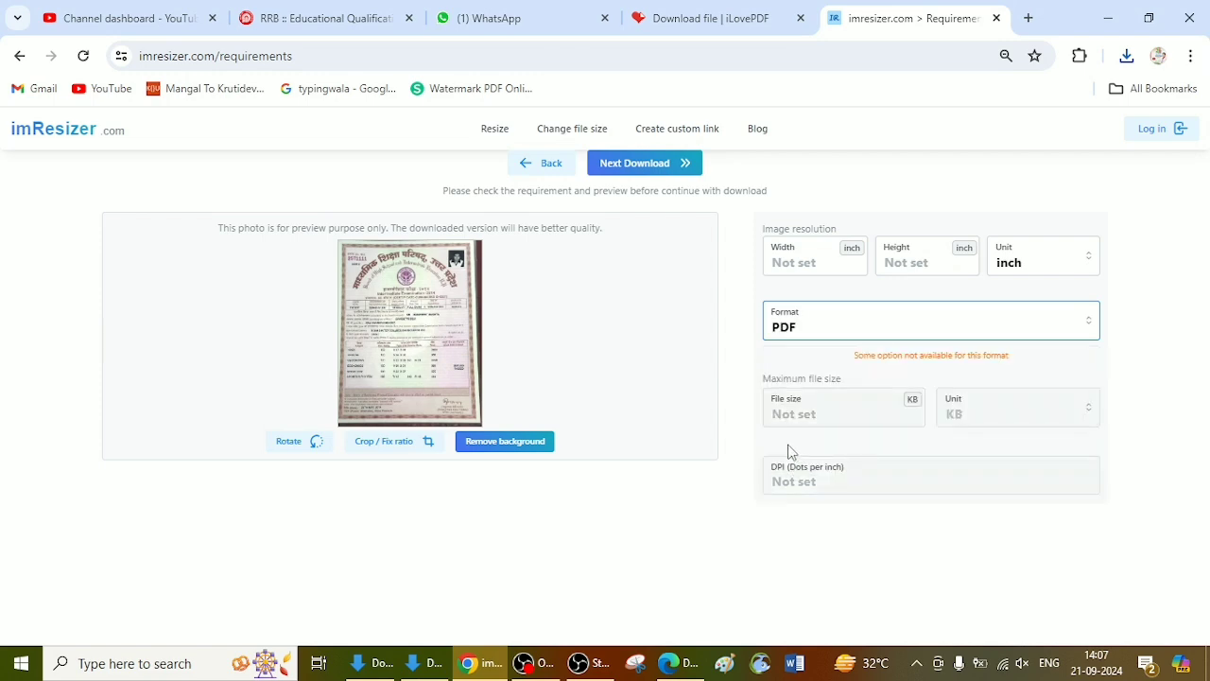
{"action": "left_click", "coordinate": [662, 165]}
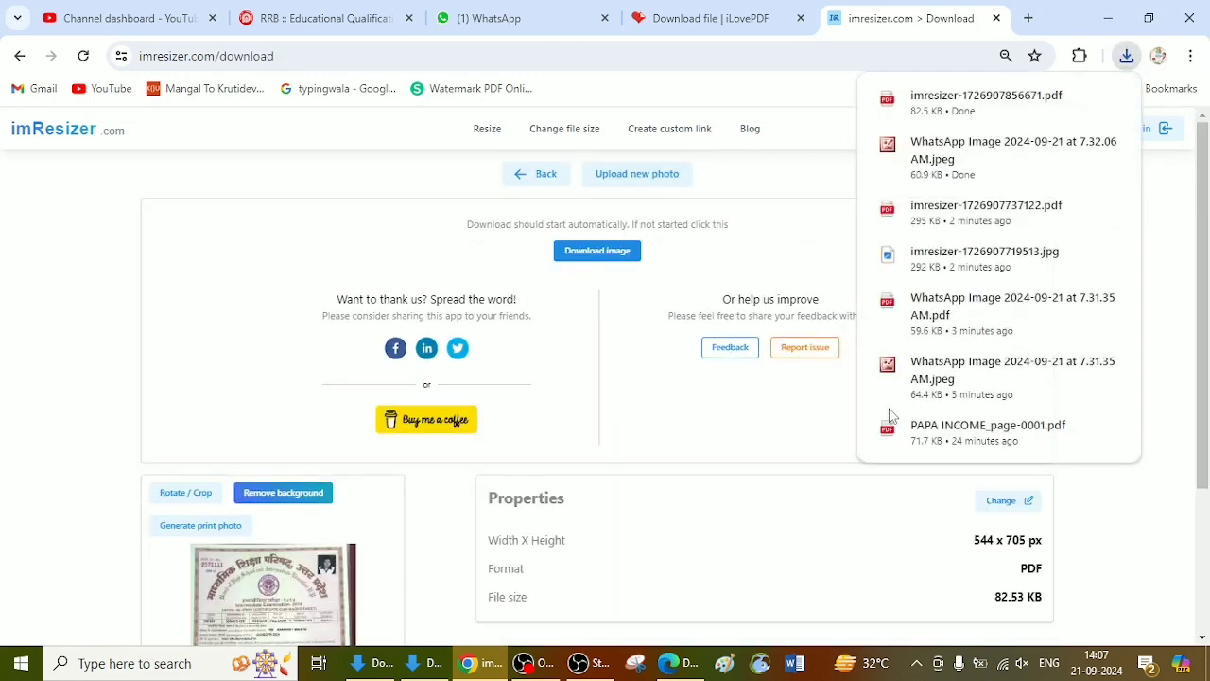
Step: Back in the RRB application, answer Yes to typing proficiency, enter 72.8 as the 12th percentage, and add the qualification
{"action": "left_click", "coordinate": [690, 13]}
{"action": "left_click", "coordinate": [322, 18]}
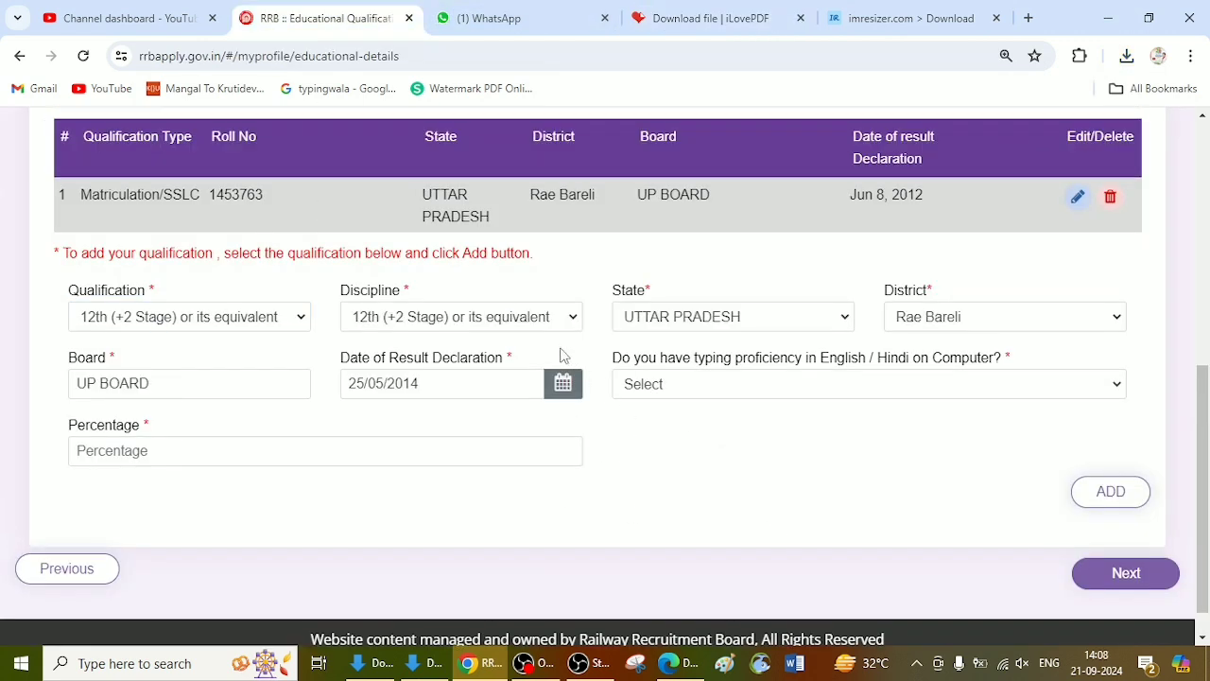
{"action": "left_click", "coordinate": [710, 385]}
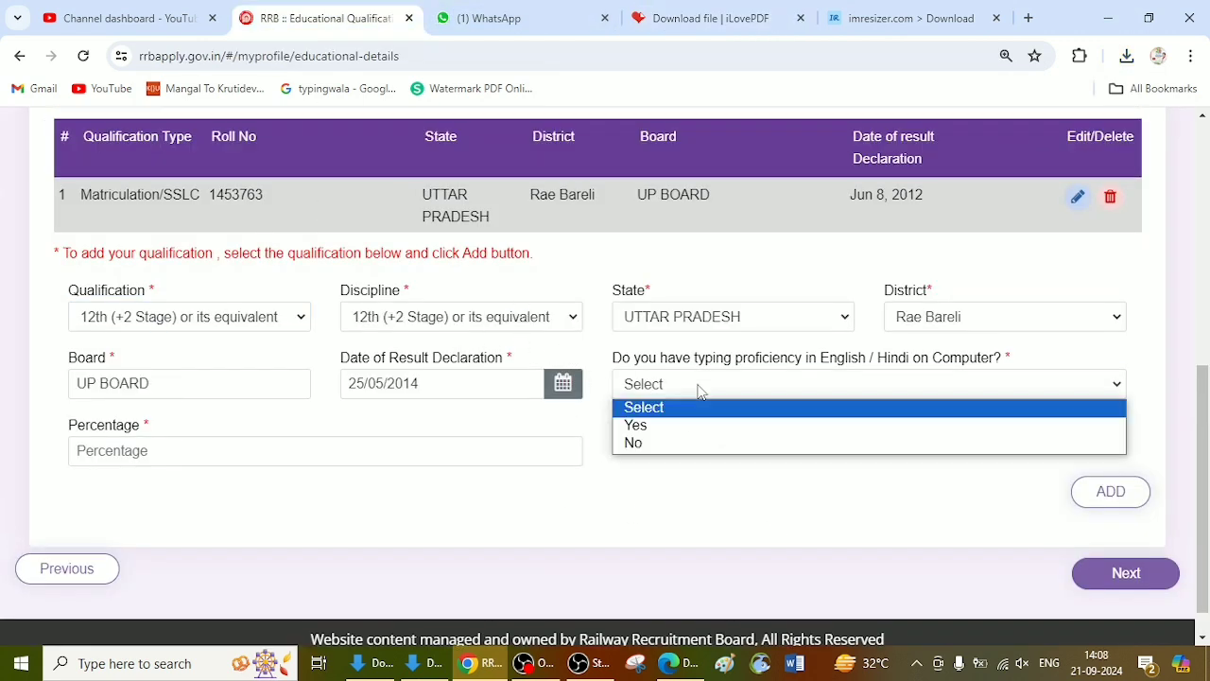
{"action": "left_click", "coordinate": [671, 427]}
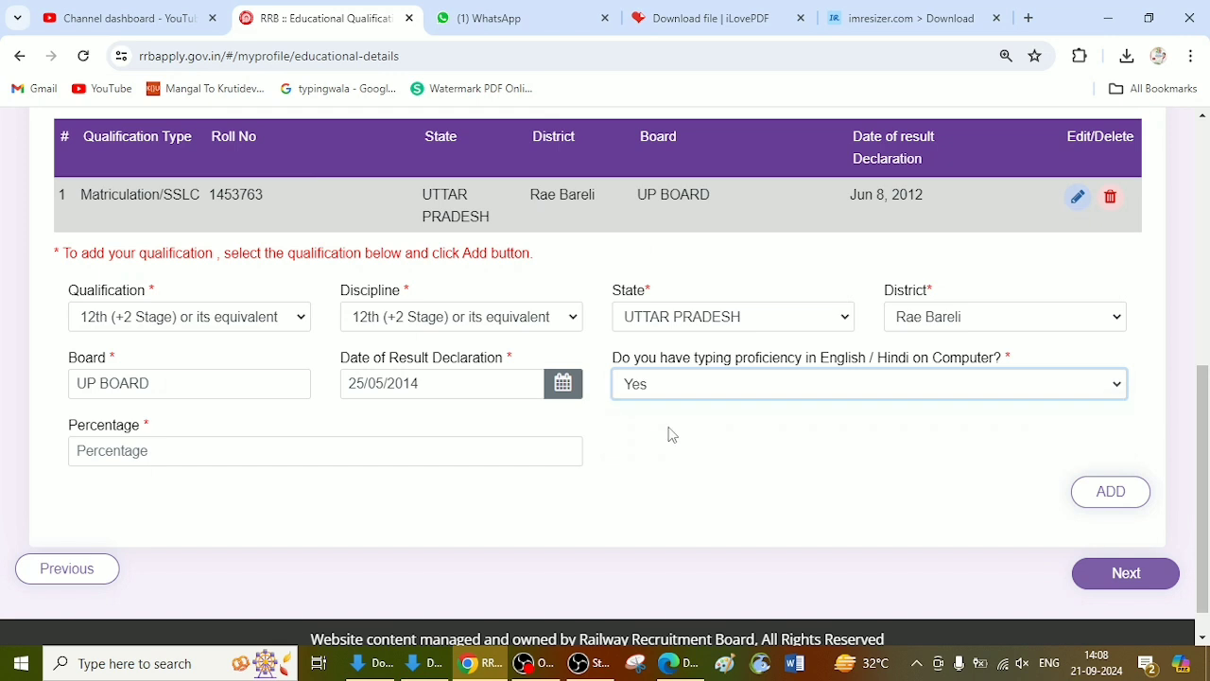
{"action": "left_click", "coordinate": [137, 452]}
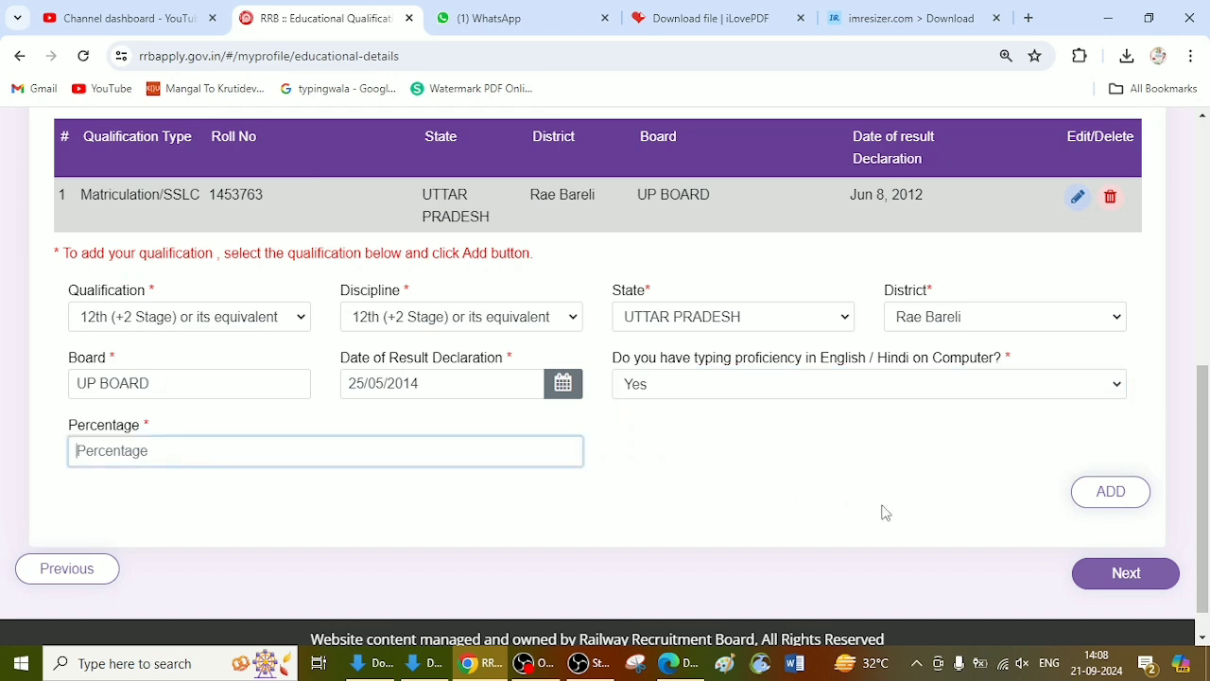
{"action": "left_click", "coordinate": [1108, 492]}
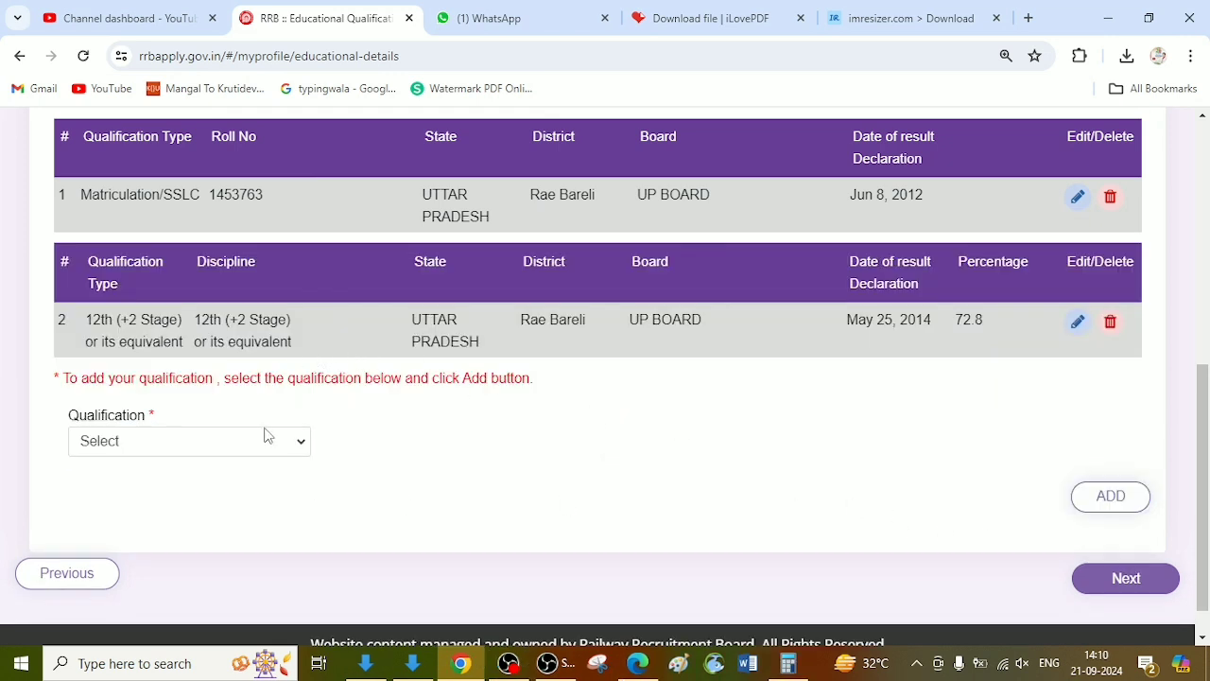
Step: Choose Bachelor degree as the next qualification in the Essential Qualification section
{"action": "left_click", "coordinate": [182, 444]}
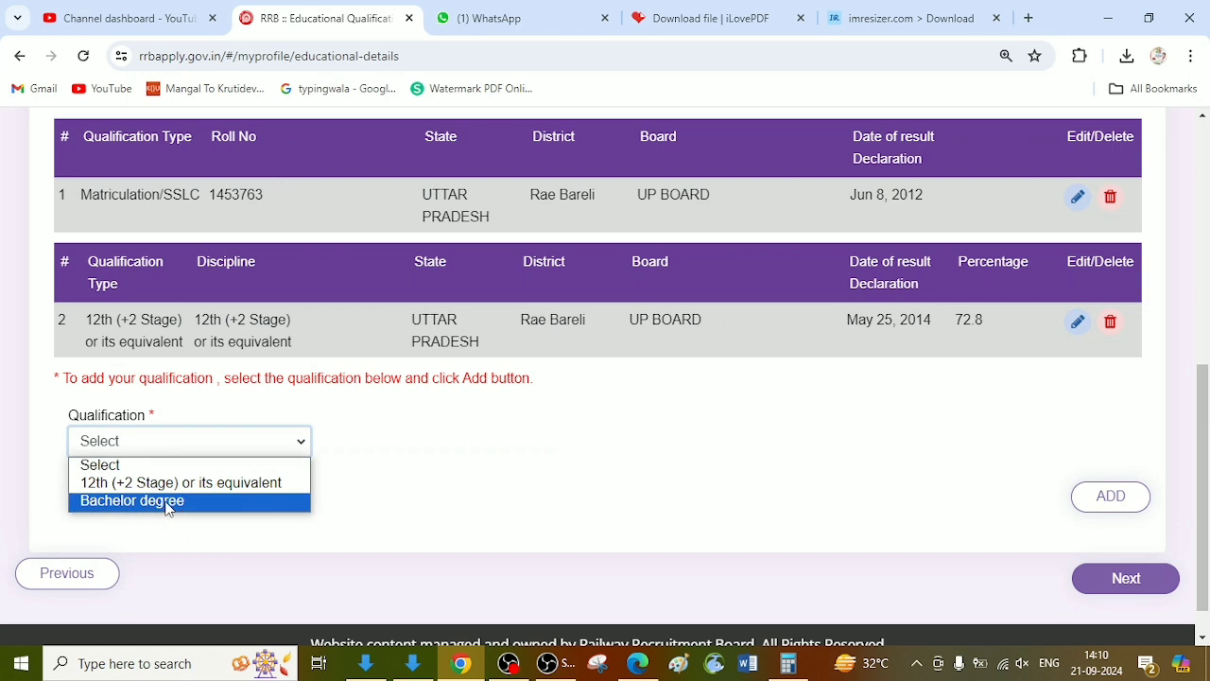
{"action": "left_click", "coordinate": [165, 501]}
{"action": "scroll", "coordinate": [499, 435], "scroll_direction": "down", "scroll_amount": 2}
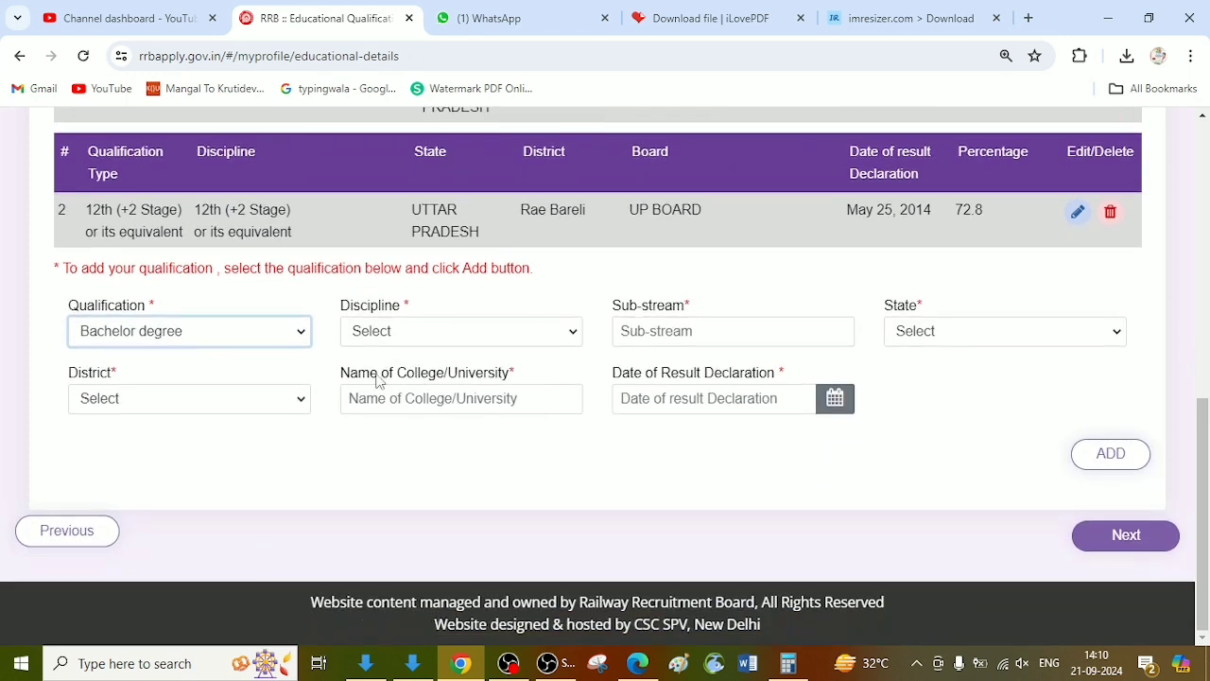
Step: Try filling in the degree entry with discipline Bachelor degree, state UTTAR PRADESH and district Rae Bareli, and open the result date calendar
{"action": "left_click", "coordinate": [451, 325]}
{"action": "left_click", "coordinate": [433, 369]}
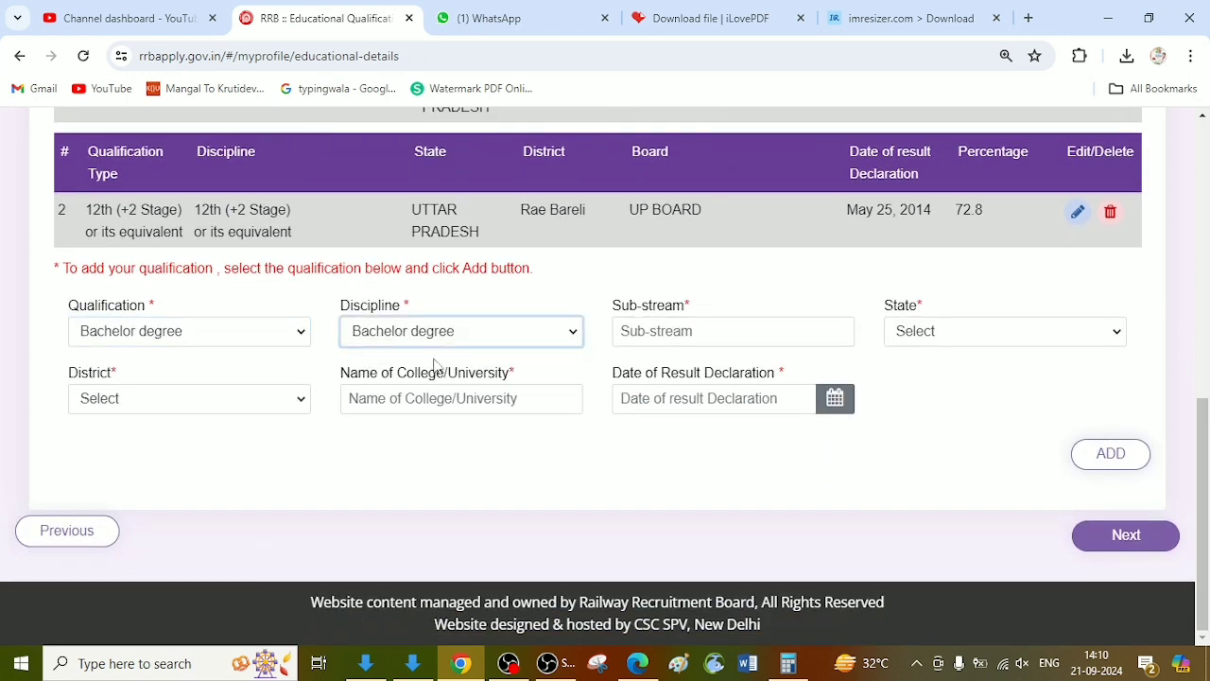
{"action": "left_click", "coordinate": [707, 325]}
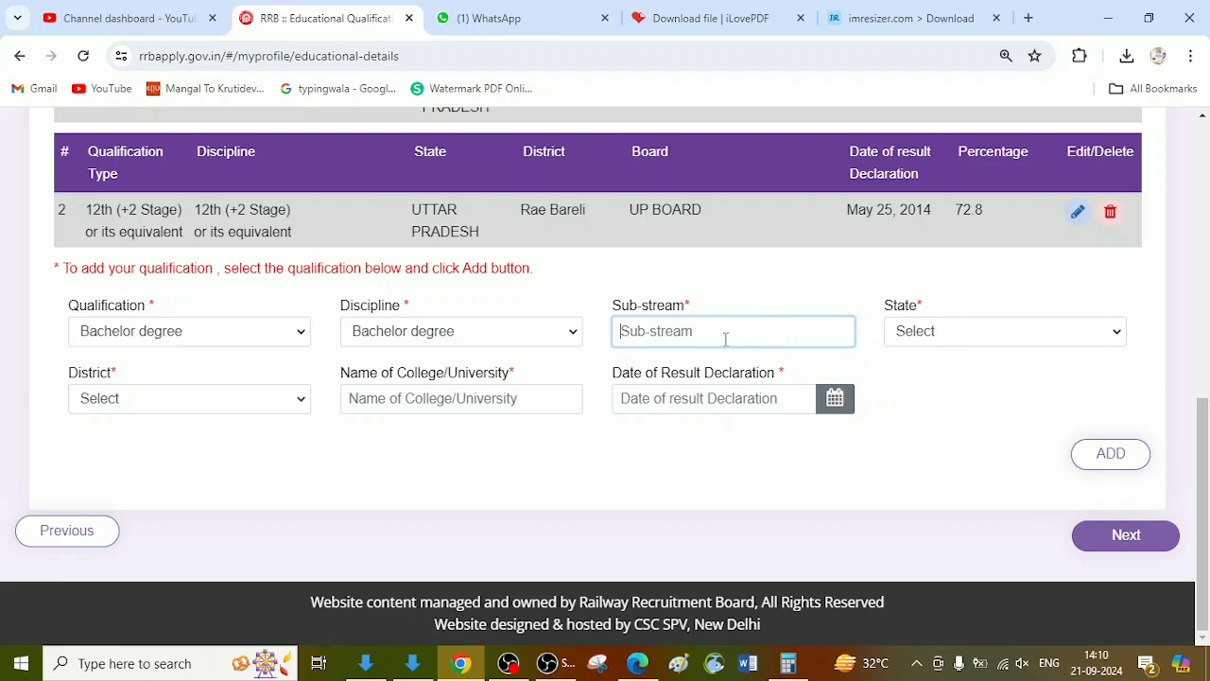
{"action": "left_click", "coordinate": [921, 336]}
{"action": "key", "text": "u"}
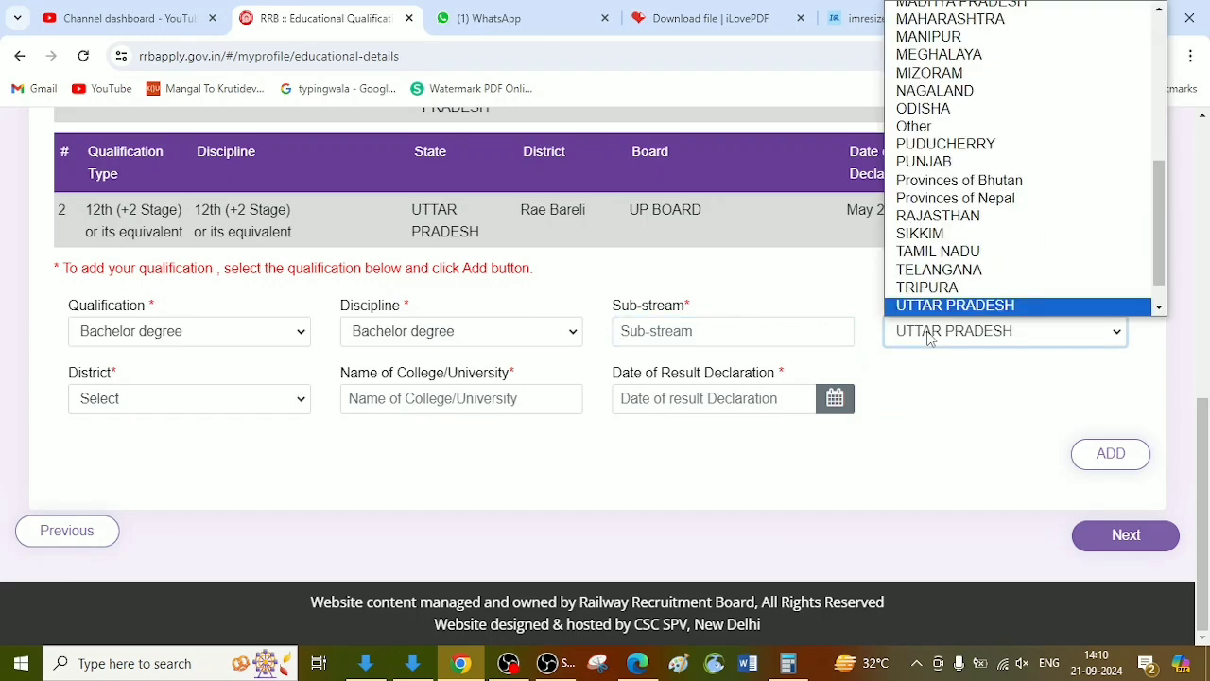
{"action": "key", "text": "Return"}
{"action": "left_click", "coordinate": [281, 410]}
{"action": "key", "text": "r"}
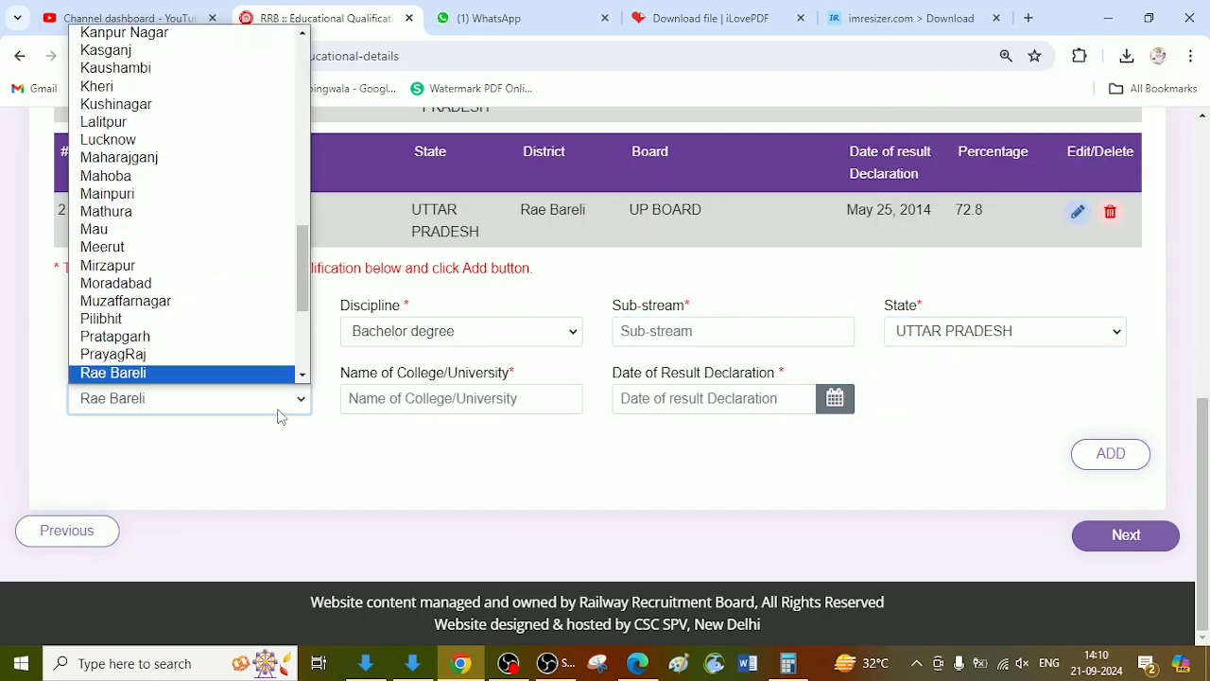
{"action": "key", "text": "Return"}
{"action": "left_click", "coordinate": [497, 400]}
{"action": "left_click", "coordinate": [697, 400]}
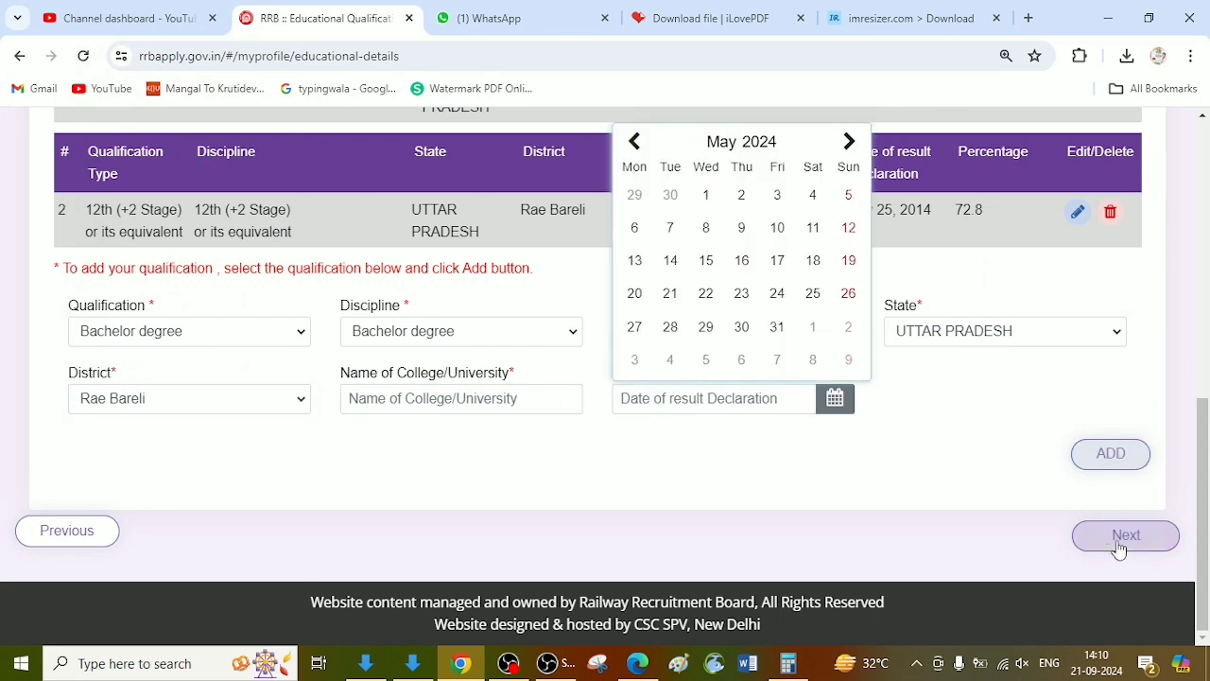
{"action": "left_click", "coordinate": [955, 463]}
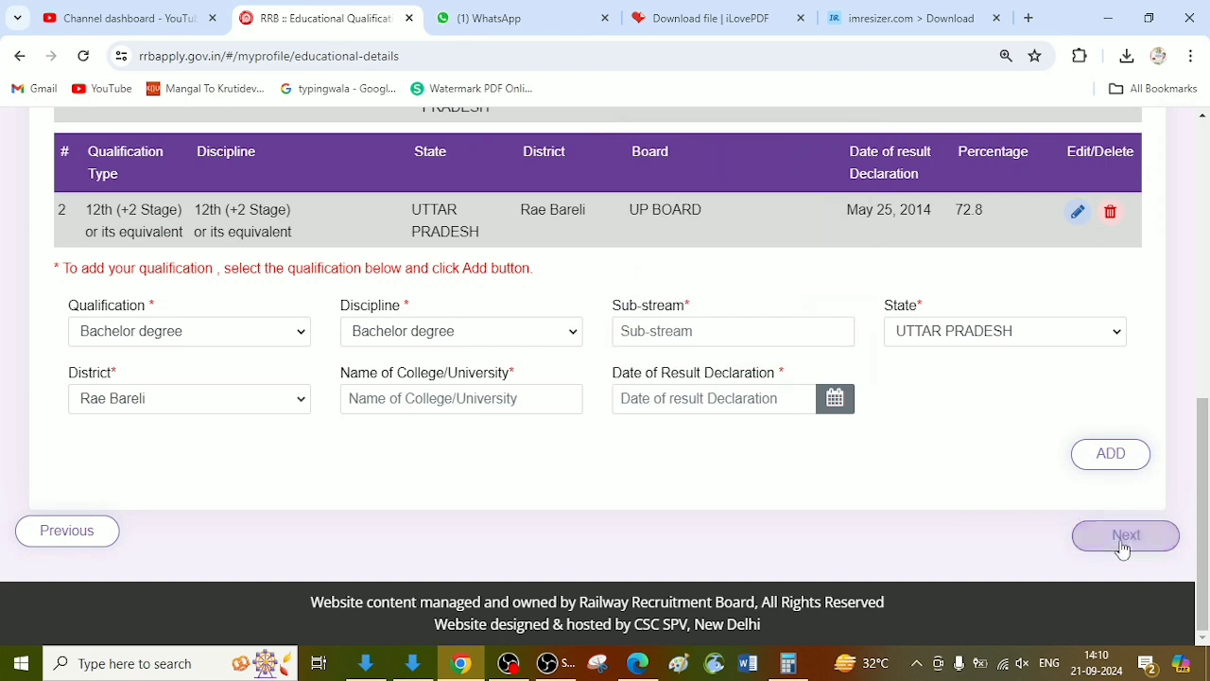
Step: Reset the Qualification choice to Select and proceed to the document upload stage of the application
{"action": "left_click", "coordinate": [243, 333]}
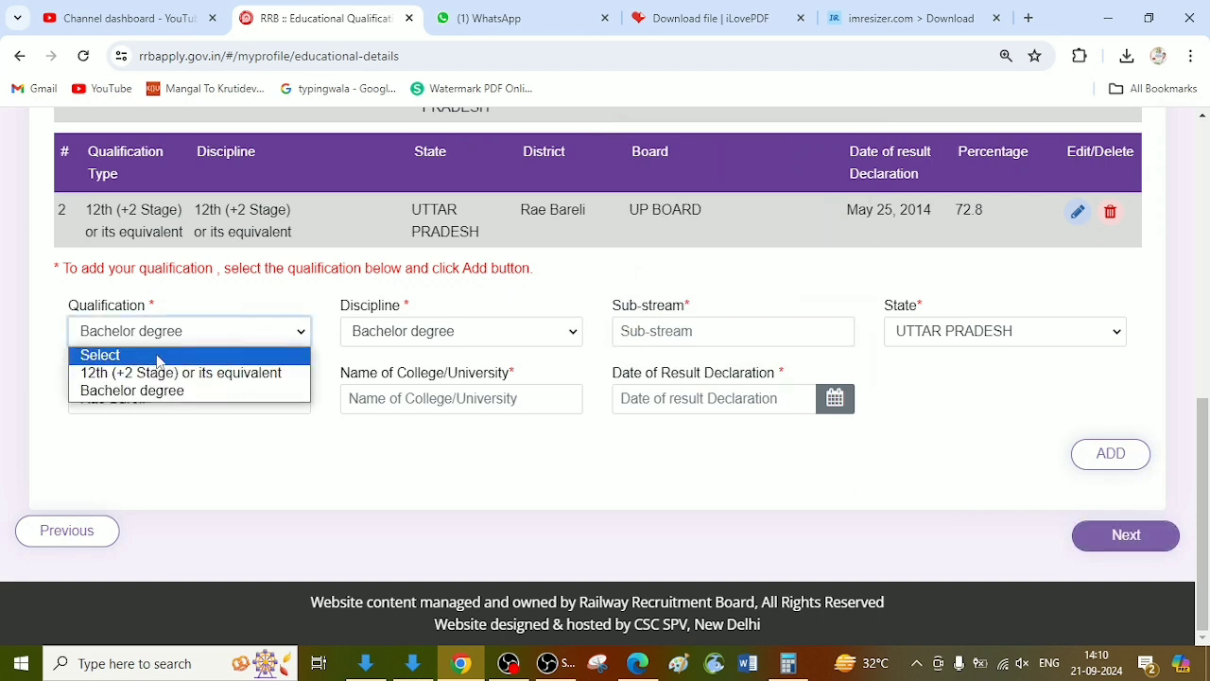
{"action": "left_click", "coordinate": [229, 354]}
{"action": "left_click", "coordinate": [1122, 540]}
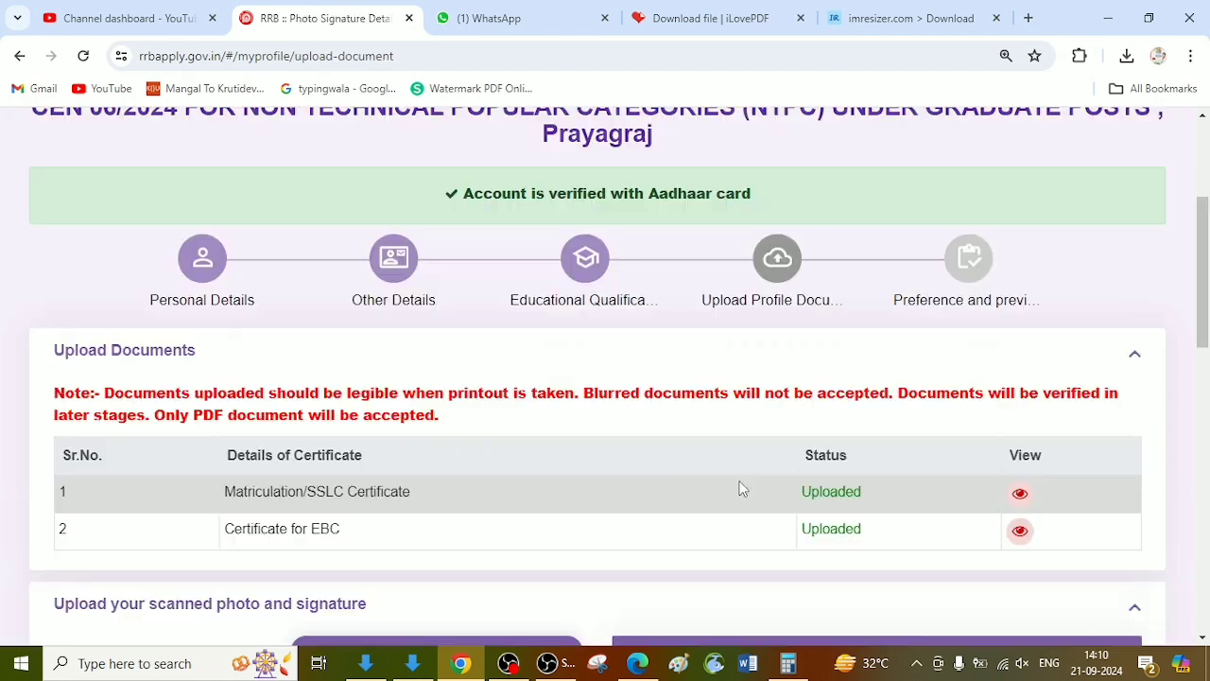
Step: Review the Matriculation/SSLC Certificate entry and its upload status in the Upload Documents list
{"action": "scroll", "coordinate": [701, 380], "scroll_direction": "down", "scroll_amount": 2}
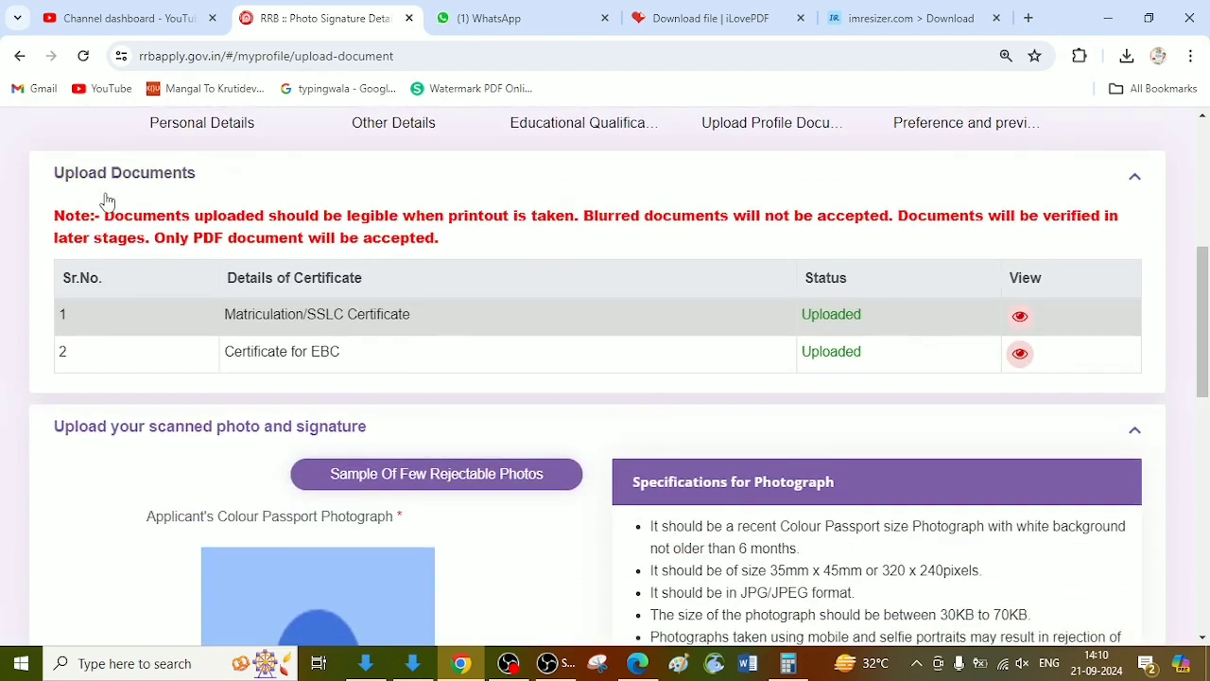
{"action": "left_click_drag", "start_coordinate": [226, 322], "coordinate": [480, 317]}
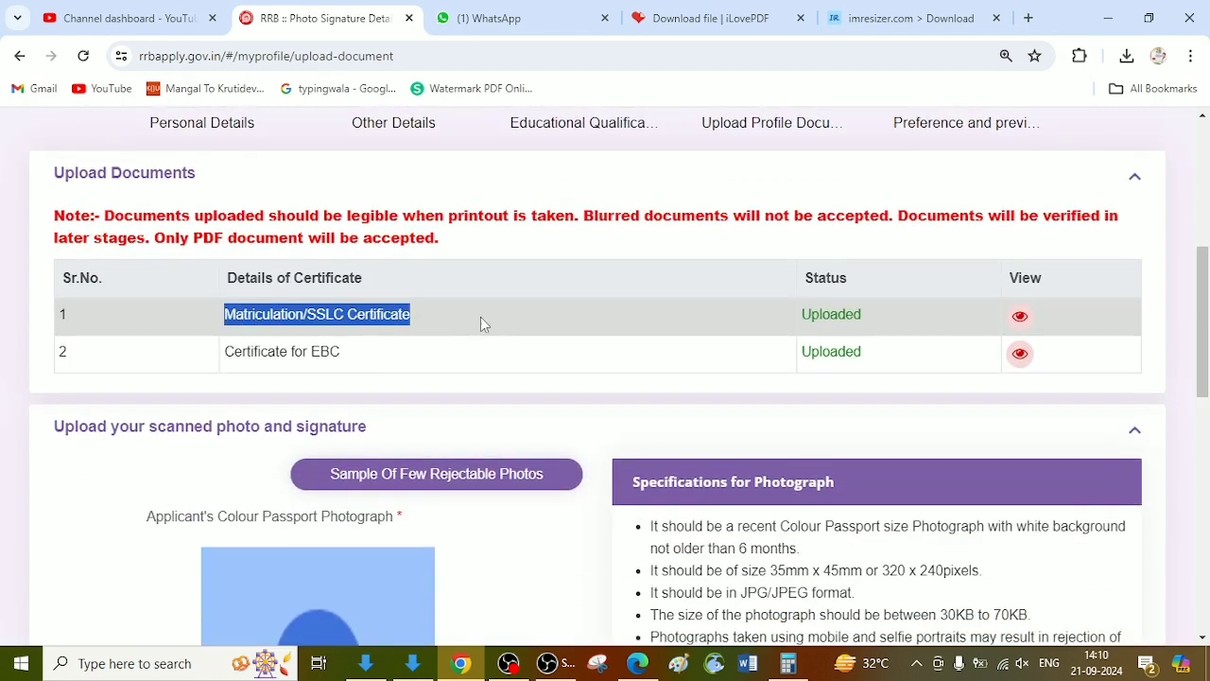
{"action": "left_click", "coordinate": [868, 314]}
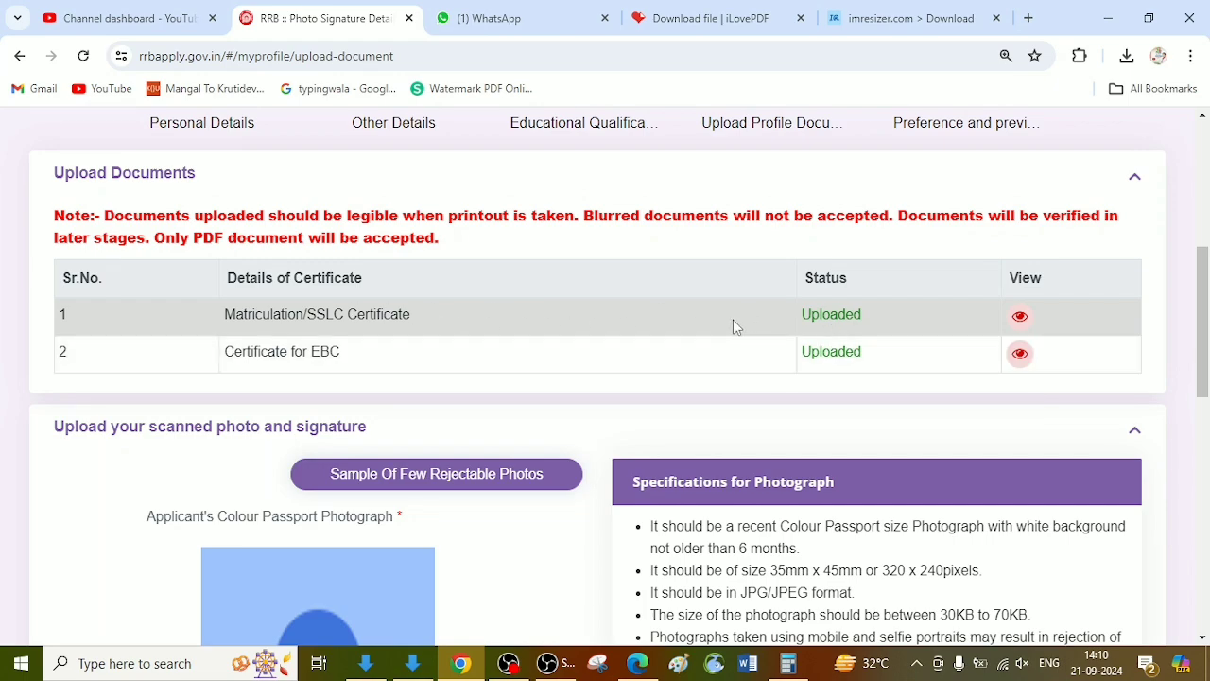
Step: Open the sample of rejectable photos in the scanned photo and signature section and look through the examples
{"action": "scroll", "coordinate": [732, 320], "scroll_direction": "down", "scroll_amount": 7}
{"action": "scroll", "coordinate": [414, 412], "scroll_direction": "up", "scroll_amount": 3}
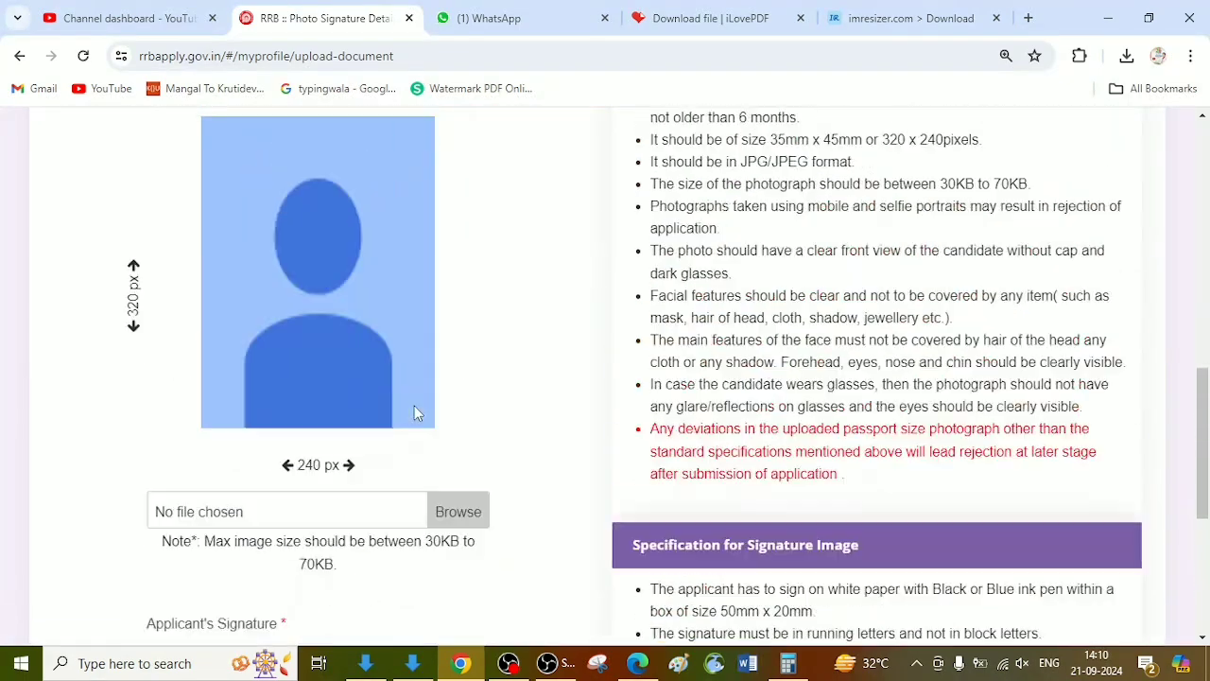
{"action": "scroll", "coordinate": [414, 412], "scroll_direction": "up", "scroll_amount": 3}
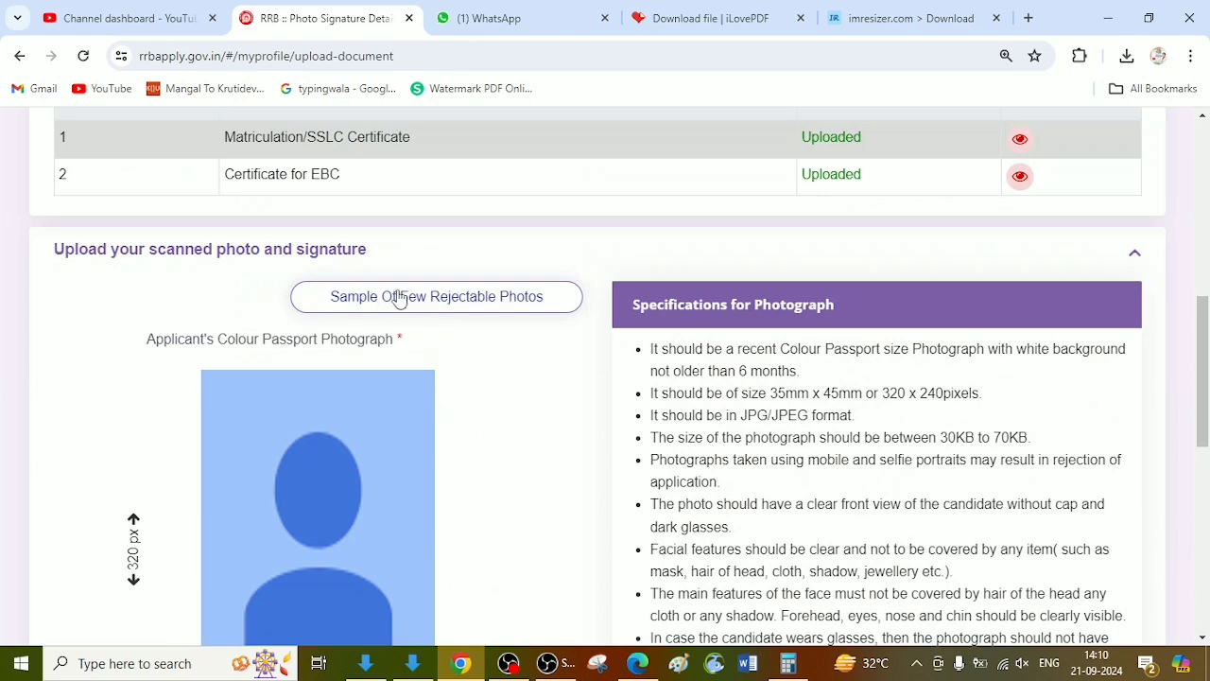
{"action": "left_click", "coordinate": [400, 298]}
{"action": "scroll", "coordinate": [534, 478], "scroll_direction": "down", "scroll_amount": 1}
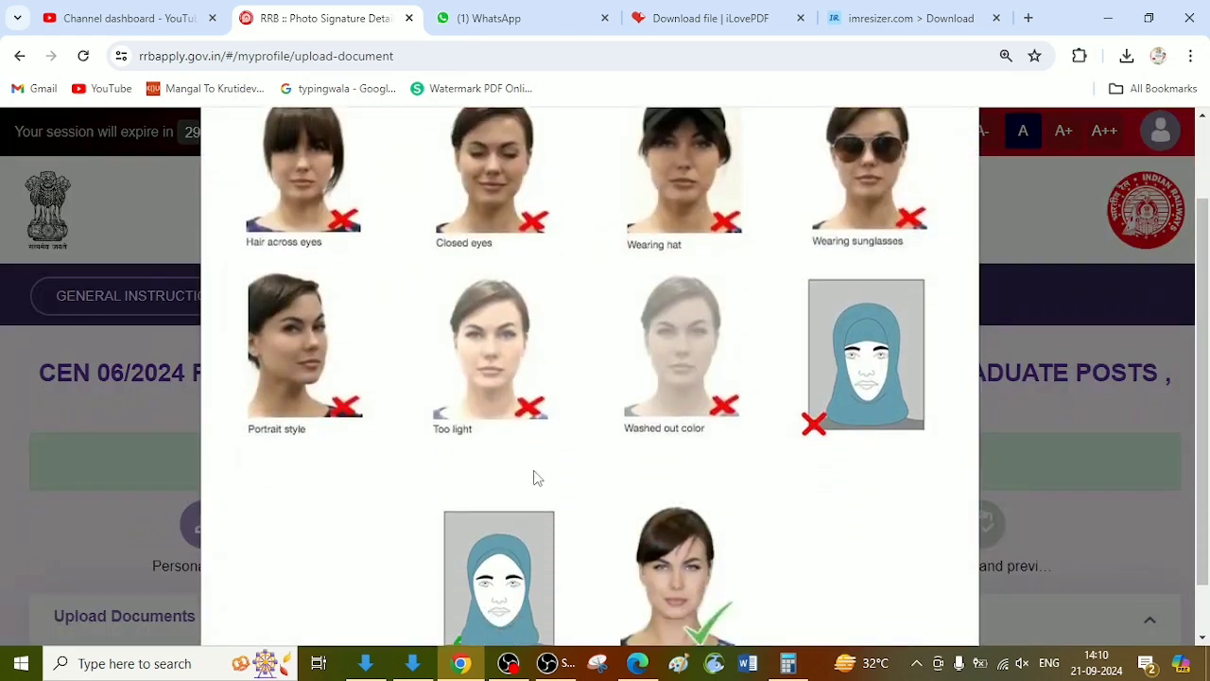
{"action": "scroll", "coordinate": [534, 478], "scroll_direction": "down", "scroll_amount": 1}
{"action": "scroll", "coordinate": [453, 378], "scroll_direction": "up", "scroll_amount": 2}
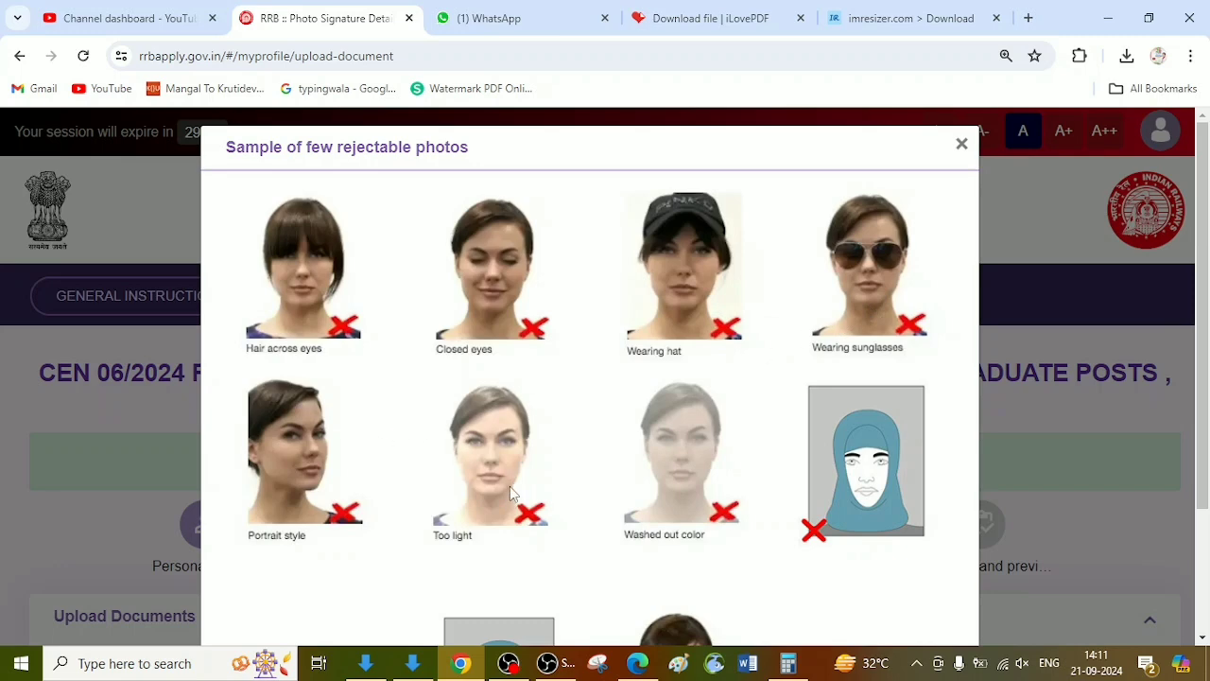
Step: Compare the rejectable photo samples with the two acceptable examples and close the sample window
{"action": "scroll", "coordinate": [653, 486], "scroll_direction": "down", "scroll_amount": 2}
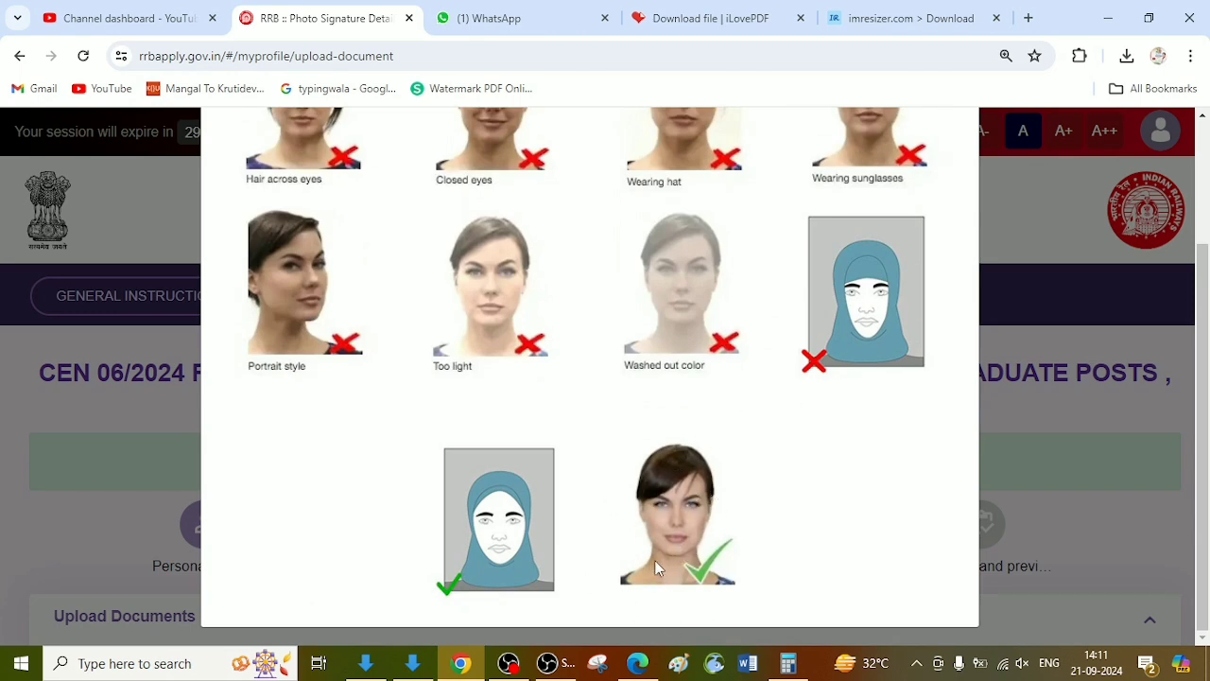
{"action": "scroll", "coordinate": [661, 548], "scroll_direction": "up", "scroll_amount": 2}
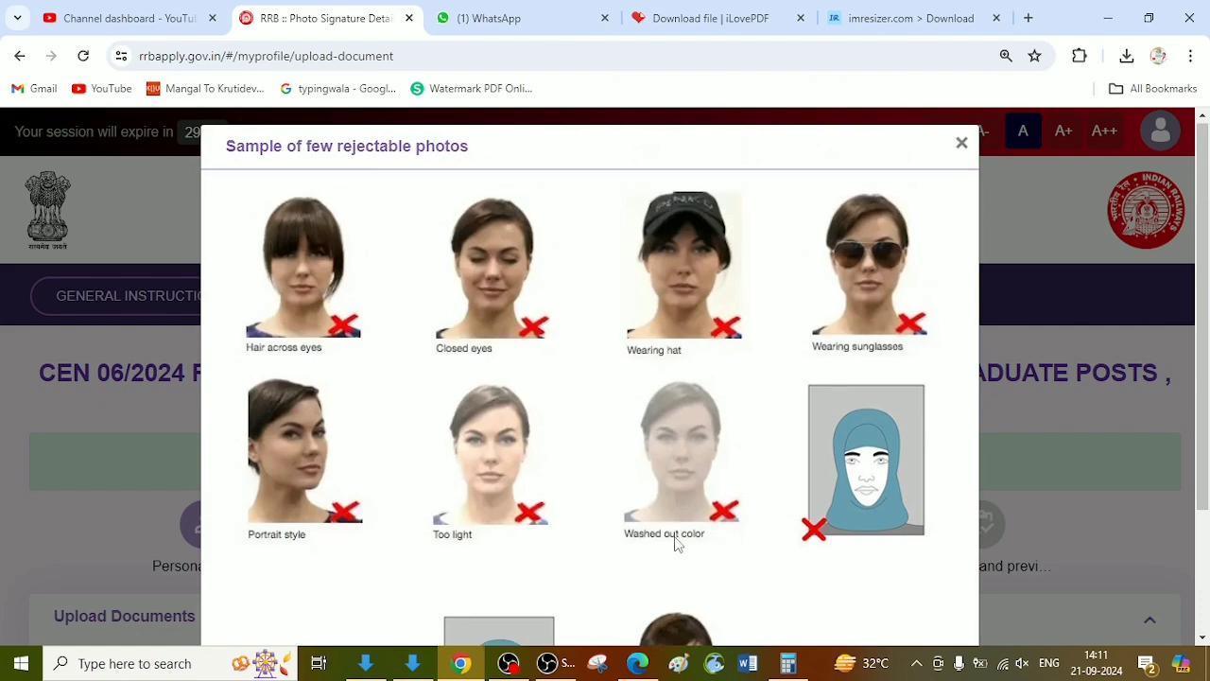
{"action": "scroll", "coordinate": [675, 542], "scroll_direction": "down", "scroll_amount": 2}
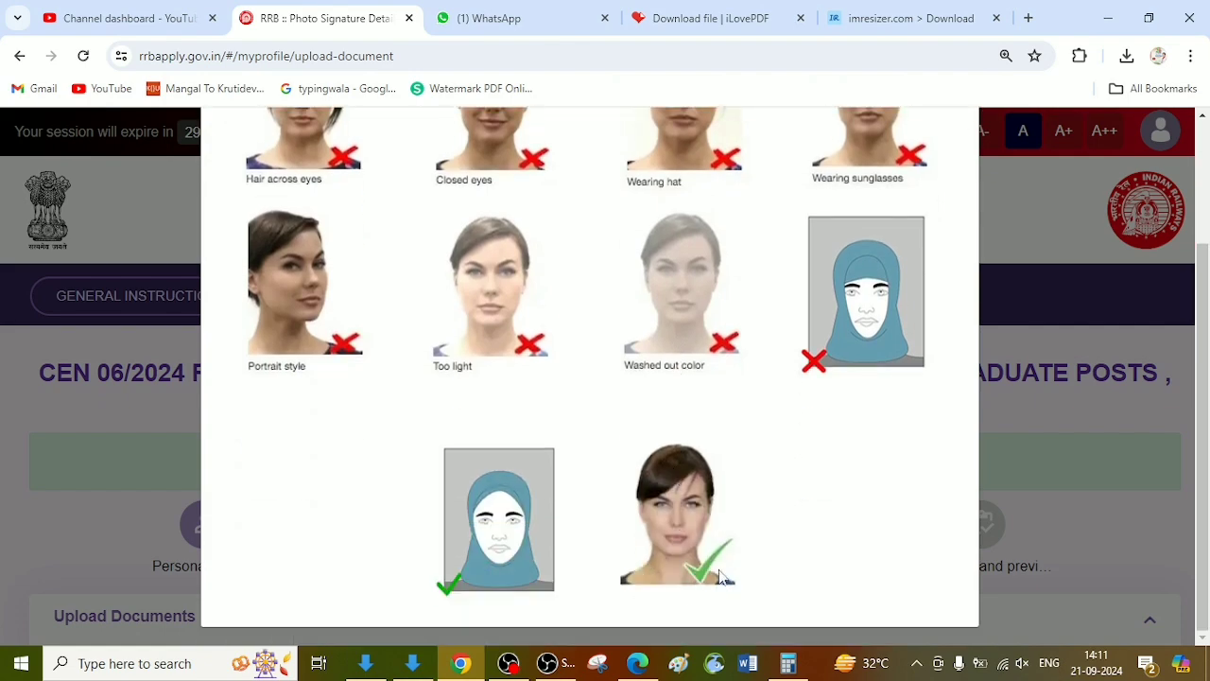
{"action": "scroll", "coordinate": [720, 576], "scroll_direction": "up", "scroll_amount": 2}
{"action": "left_click", "coordinate": [959, 145]}
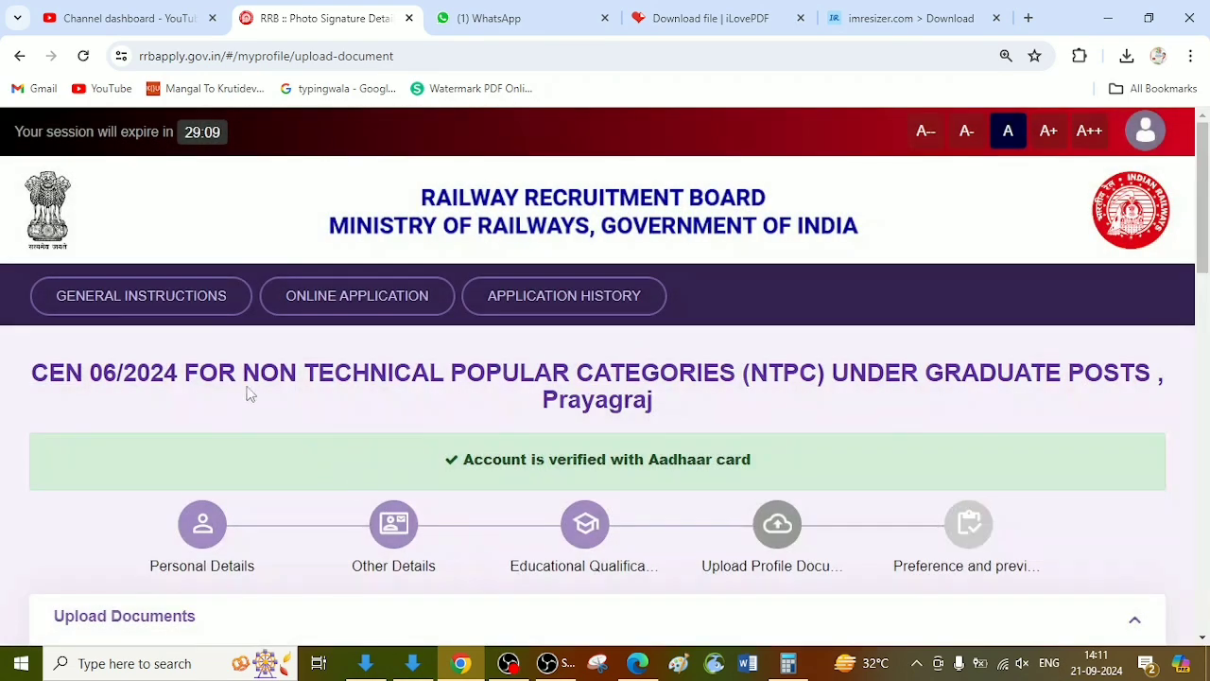
Step: Review the signature image specifications, highlighting the 50mm x 20mm box size and the 30KB to 70KB file size
{"action": "scroll", "coordinate": [248, 393], "scroll_direction": "down", "scroll_amount": 10}
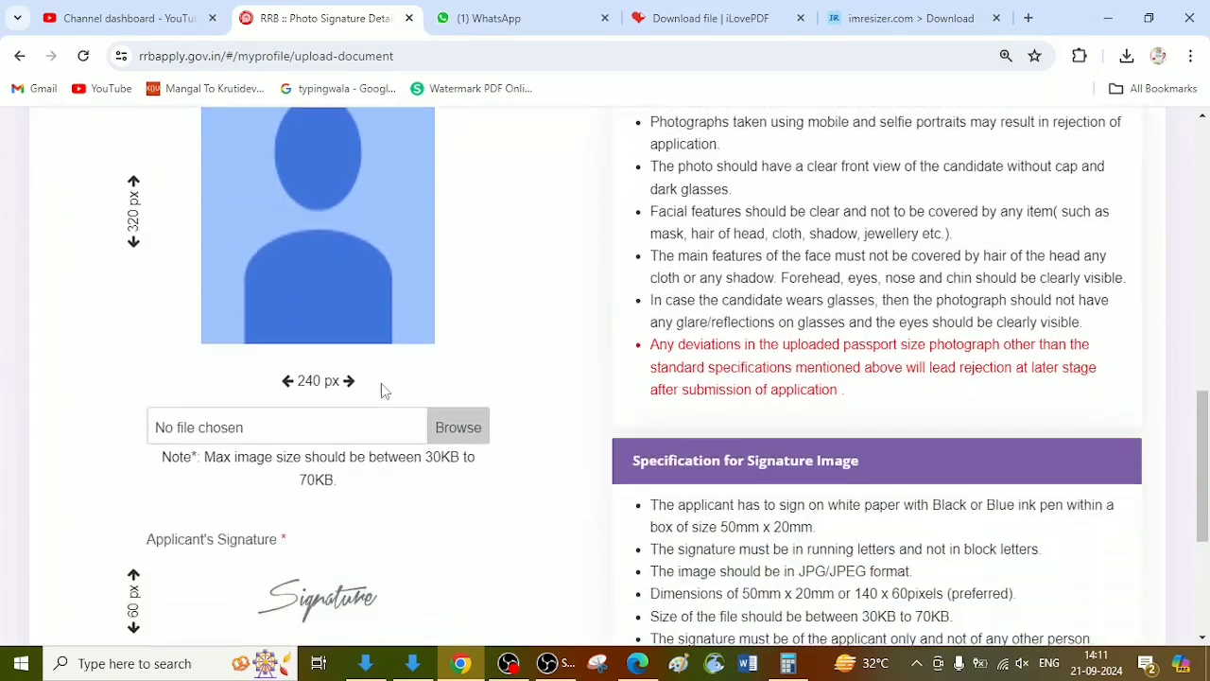
{"action": "scroll", "coordinate": [381, 382], "scroll_direction": "down", "scroll_amount": 2}
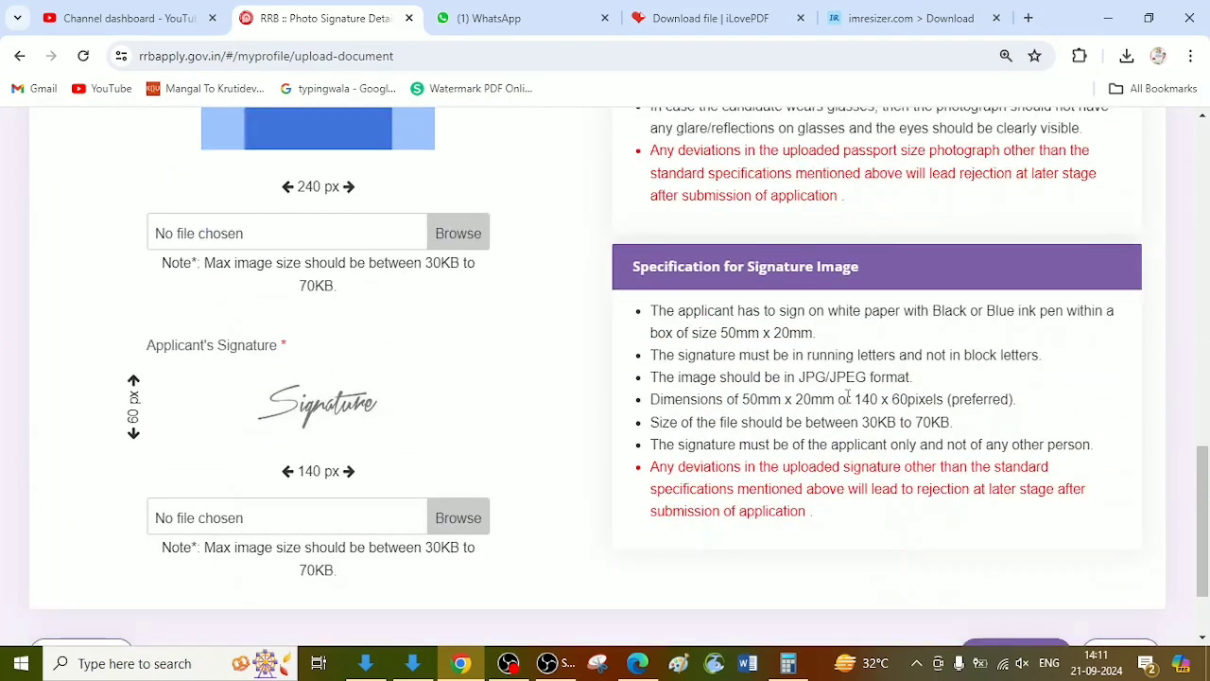
{"action": "left_click_drag", "start_coordinate": [721, 331], "coordinate": [822, 333]}
{"action": "scroll", "coordinate": [778, 458], "scroll_direction": "up", "scroll_amount": 1}
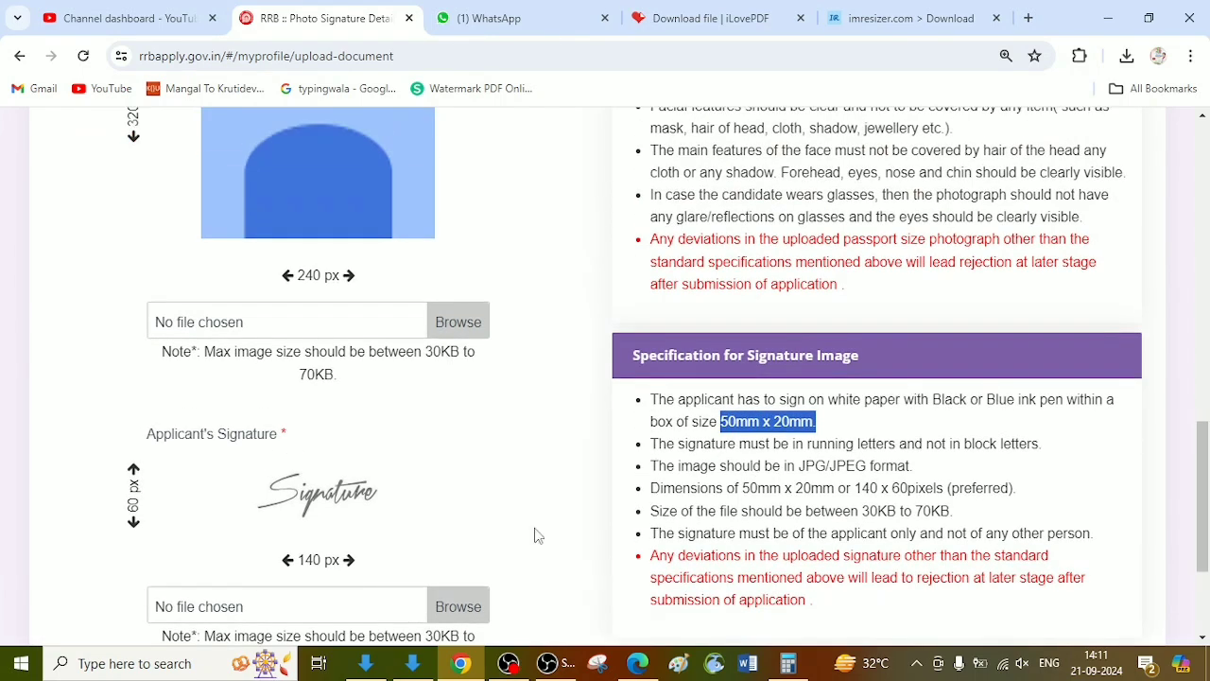
{"action": "scroll", "coordinate": [425, 539], "scroll_direction": "down", "scroll_amount": 2}
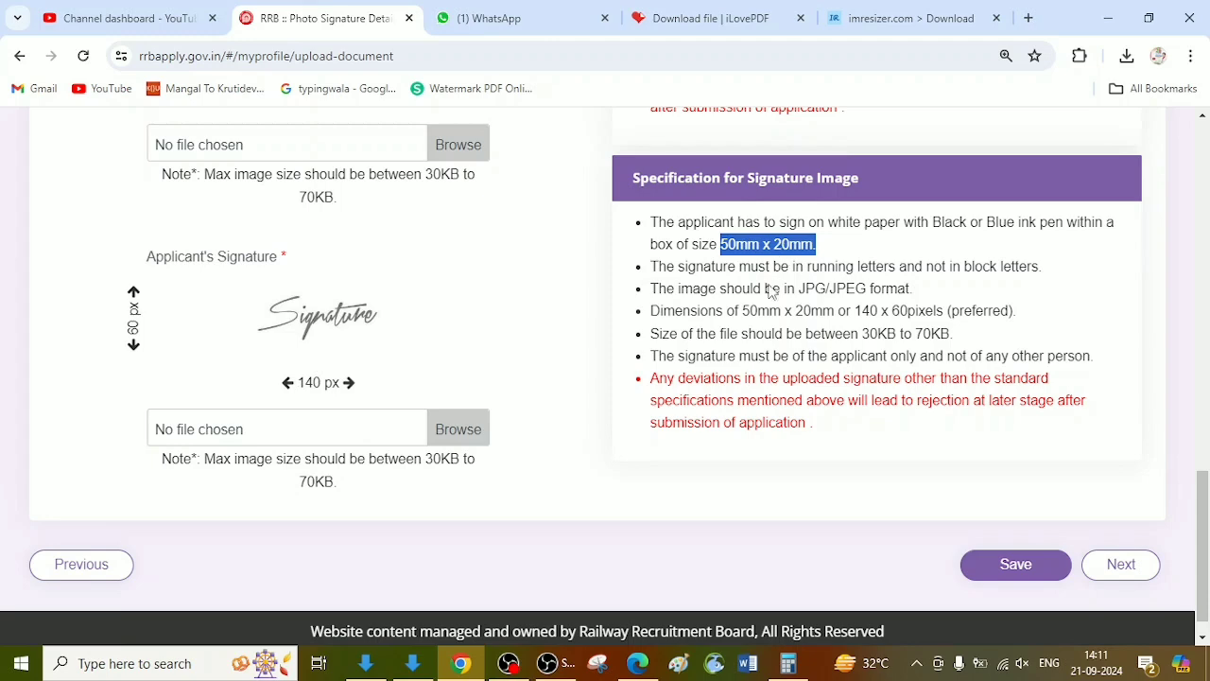
{"action": "scroll", "coordinate": [642, 397], "scroll_direction": "up", "scroll_amount": 2}
{"action": "scroll", "coordinate": [604, 442], "scroll_direction": "down", "scroll_amount": 1}
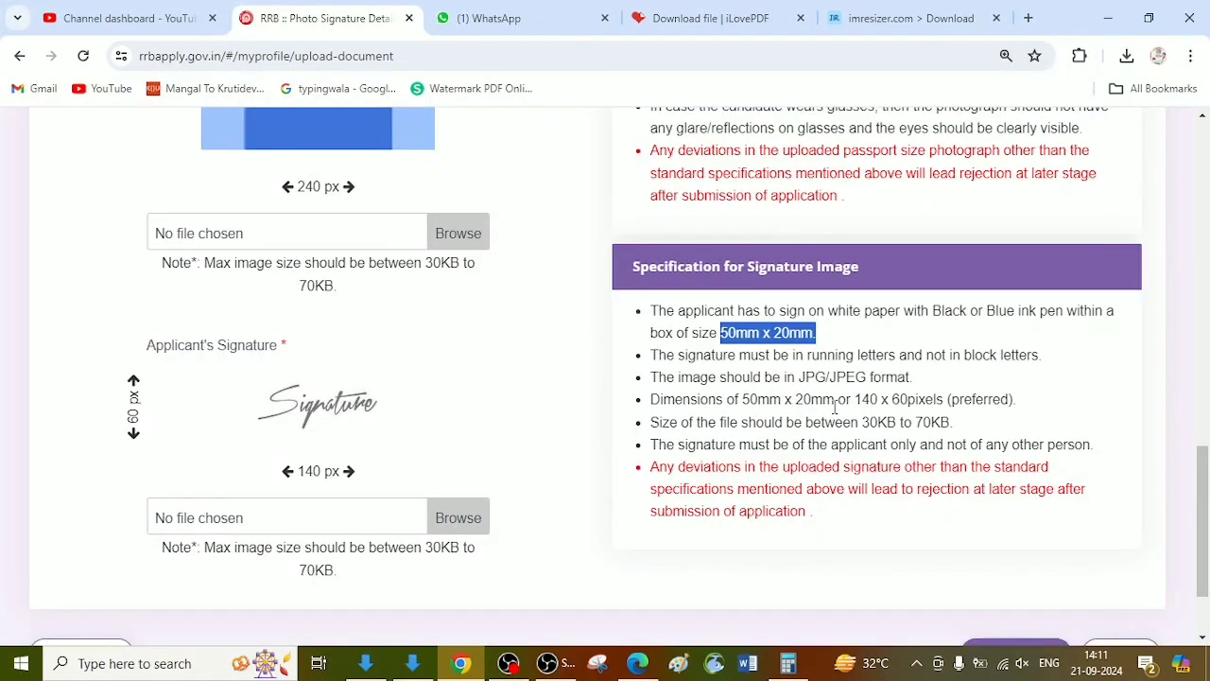
{"action": "left_click_drag", "start_coordinate": [859, 423], "coordinate": [951, 423]}
Step: Review the photograph specifications, highlighting the dimensions, the file size limits, the white background and the six-month age rule
{"action": "scroll", "coordinate": [765, 241], "scroll_direction": "up", "scroll_amount": 4}
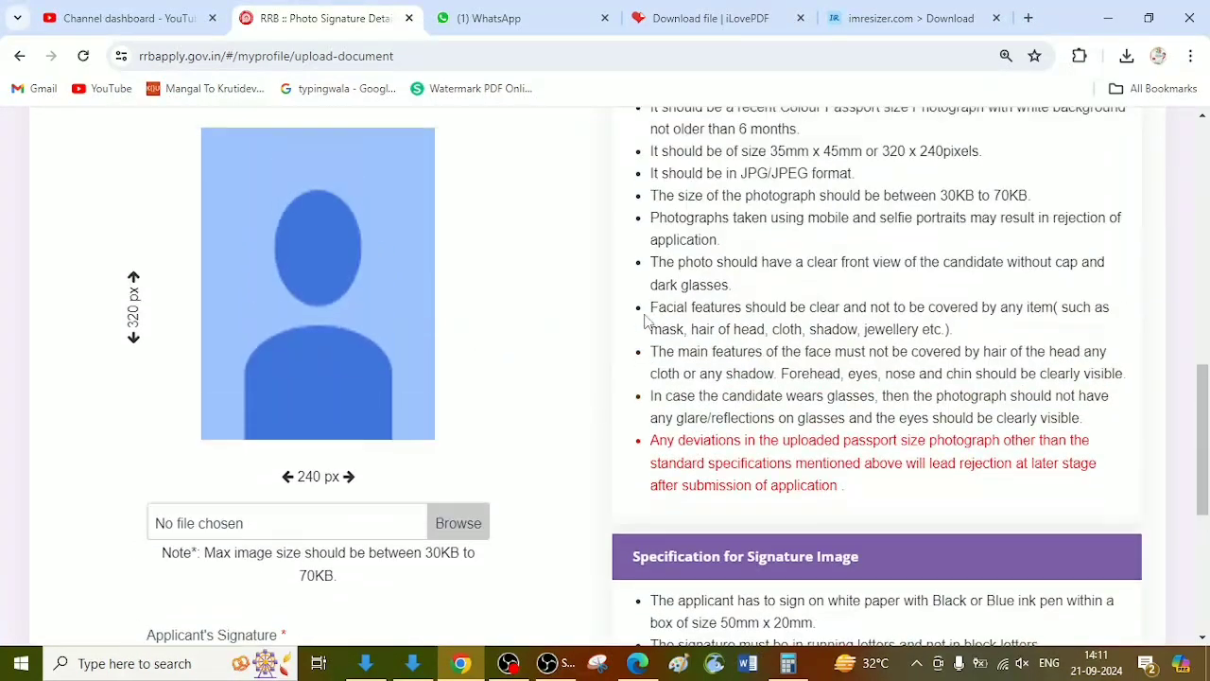
{"action": "left_click_drag", "start_coordinate": [769, 215], "coordinate": [865, 214]}
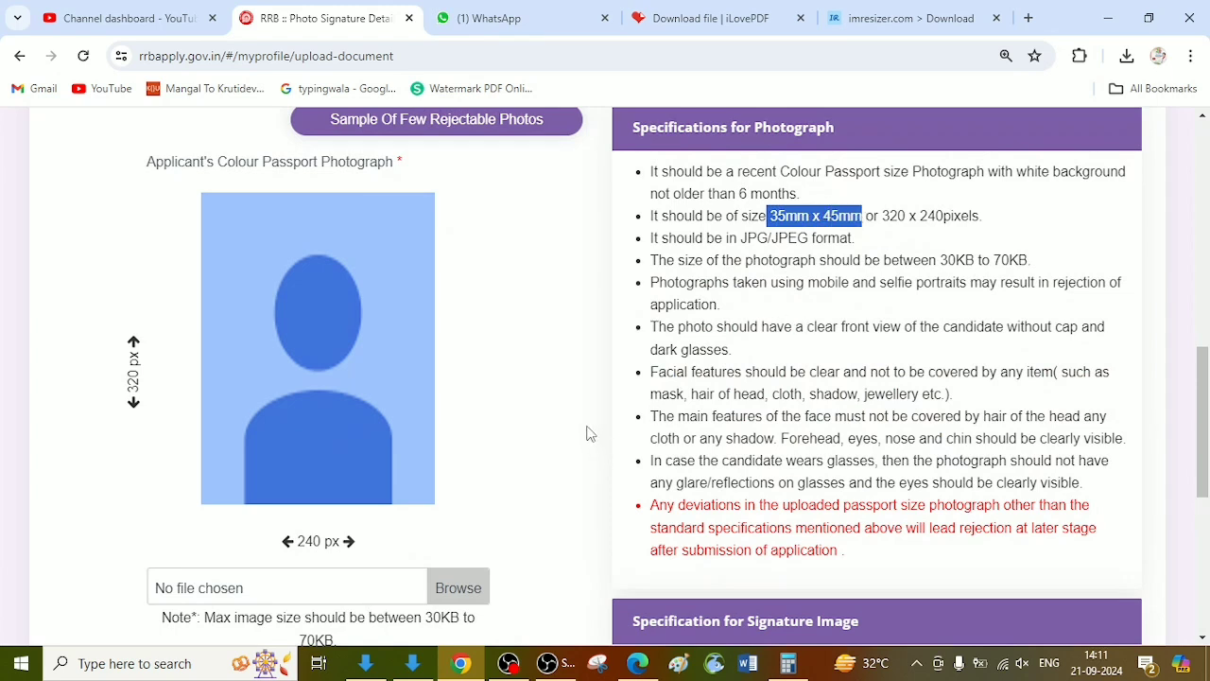
{"action": "left_click_drag", "start_coordinate": [881, 216], "coordinate": [977, 215]}
{"action": "left_click", "coordinate": [913, 236]}
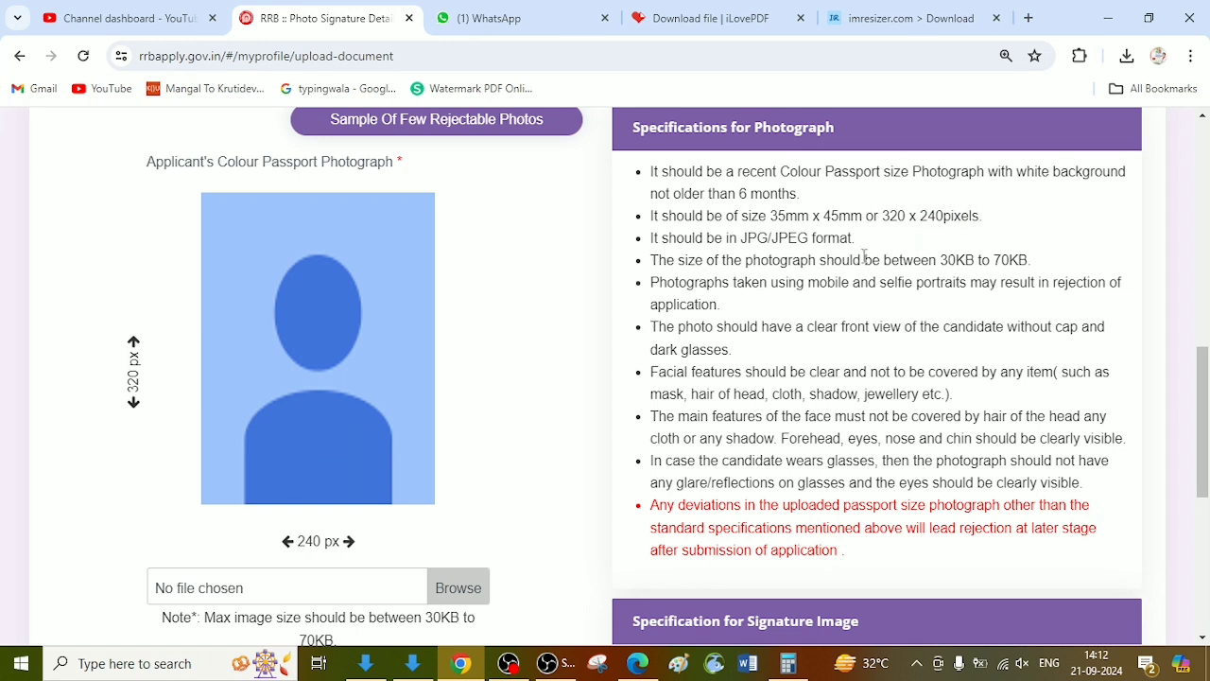
{"action": "left_click_drag", "start_coordinate": [864, 257], "coordinate": [1032, 265]}
{"action": "left_click", "coordinate": [903, 307]}
{"action": "left_click_drag", "start_coordinate": [943, 170], "coordinate": [1129, 179]}
{"action": "left_click", "coordinate": [1058, 196]}
{"action": "left_click_drag", "start_coordinate": [1026, 173], "coordinate": [1094, 170]}
{"action": "left_click_drag", "start_coordinate": [667, 193], "coordinate": [800, 191]}
{"action": "left_click", "coordinate": [815, 286]}
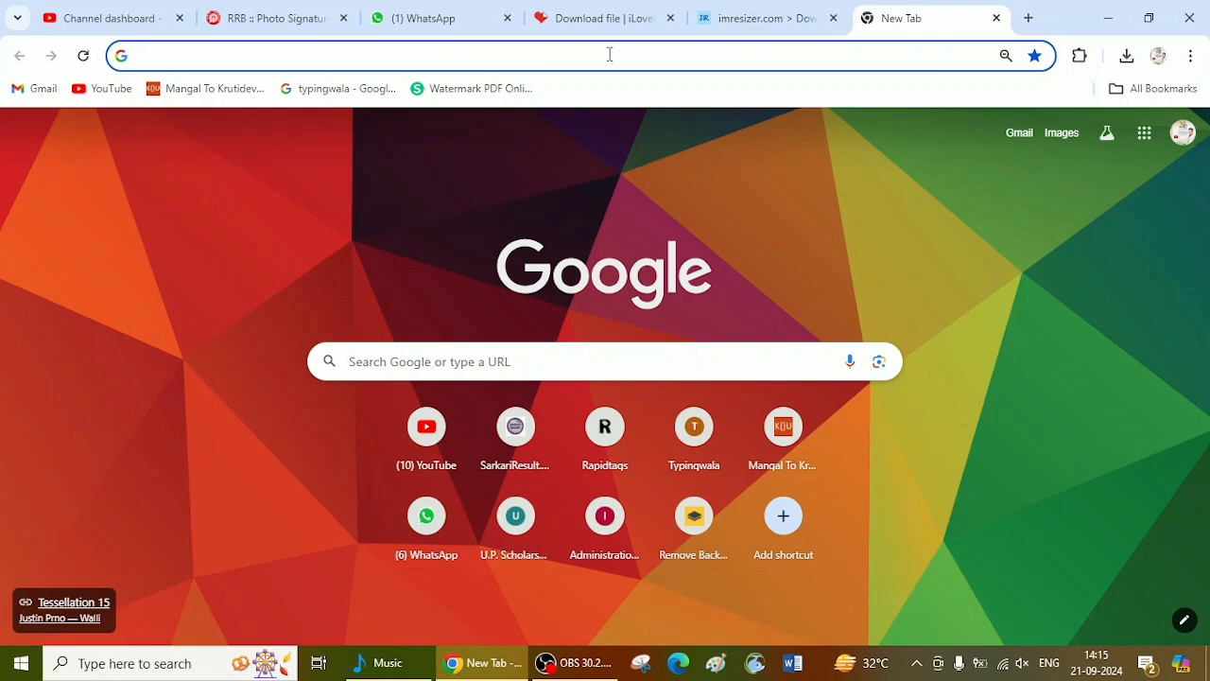
Step: Open remove.bg and upload the applicant's photo with the green background from the Music folder
{"action": "type", "text": "r"}
{"action": "key", "text": "Return"}
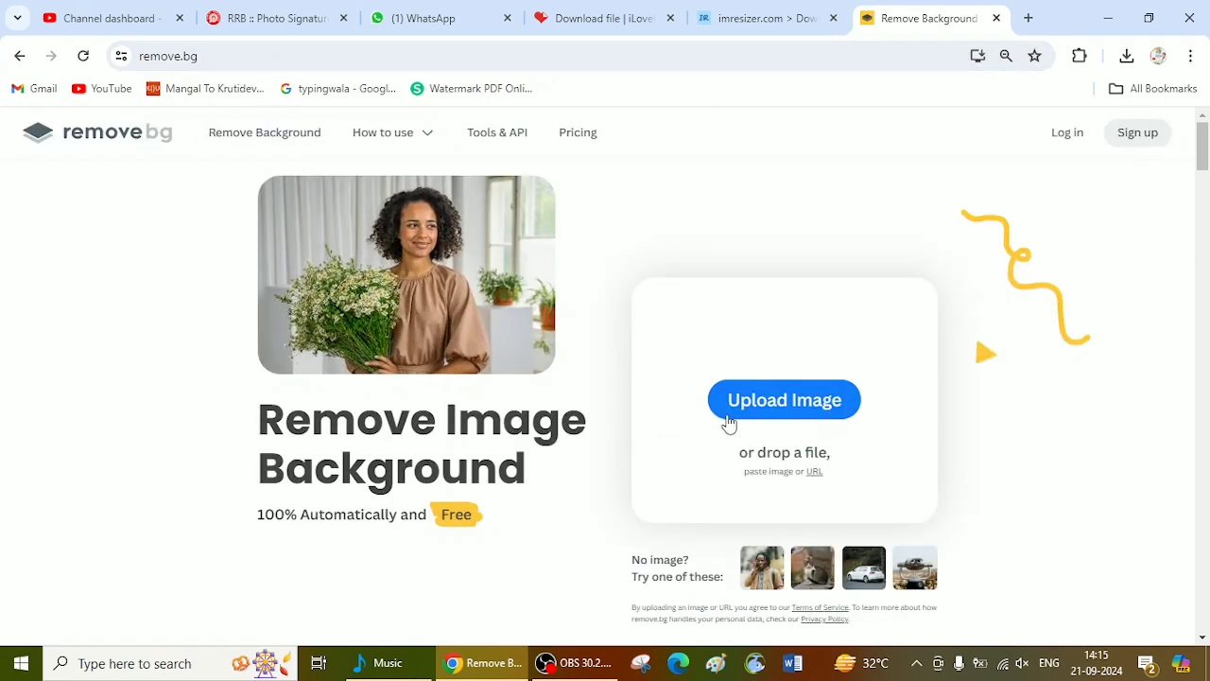
{"action": "left_click", "coordinate": [728, 416]}
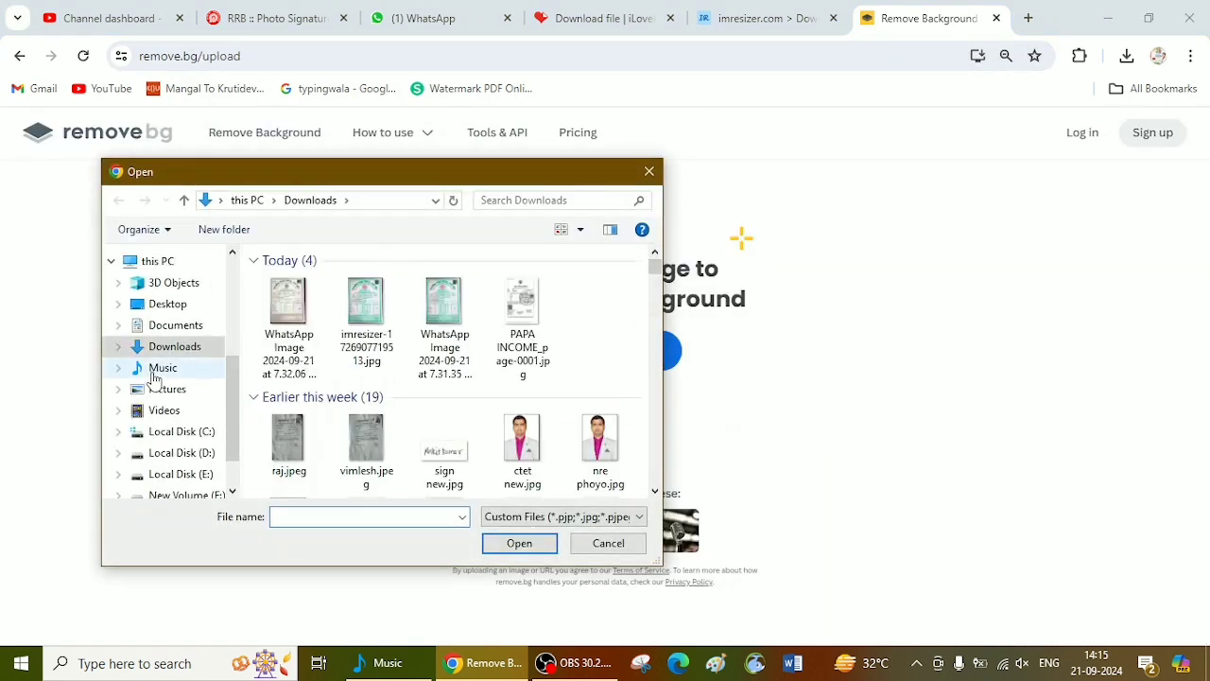
{"action": "left_click", "coordinate": [206, 370]}
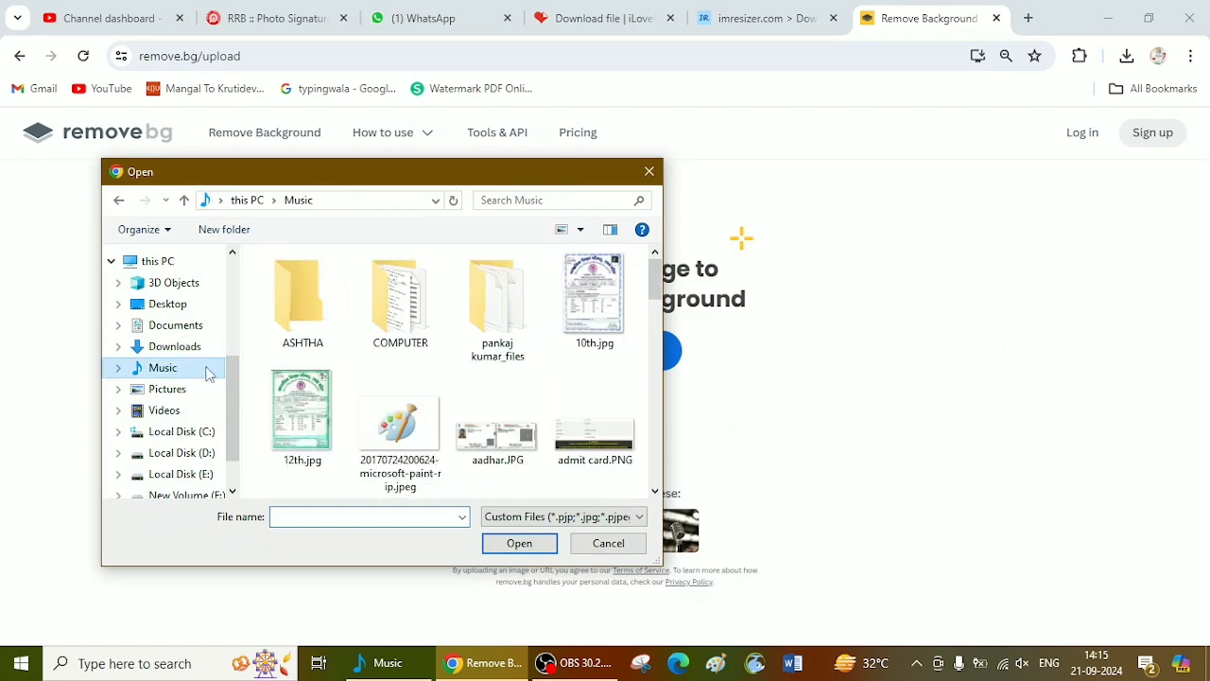
{"action": "left_click_drag", "start_coordinate": [658, 283], "coordinate": [659, 408]}
{"action": "double_click", "coordinate": [326, 437]}
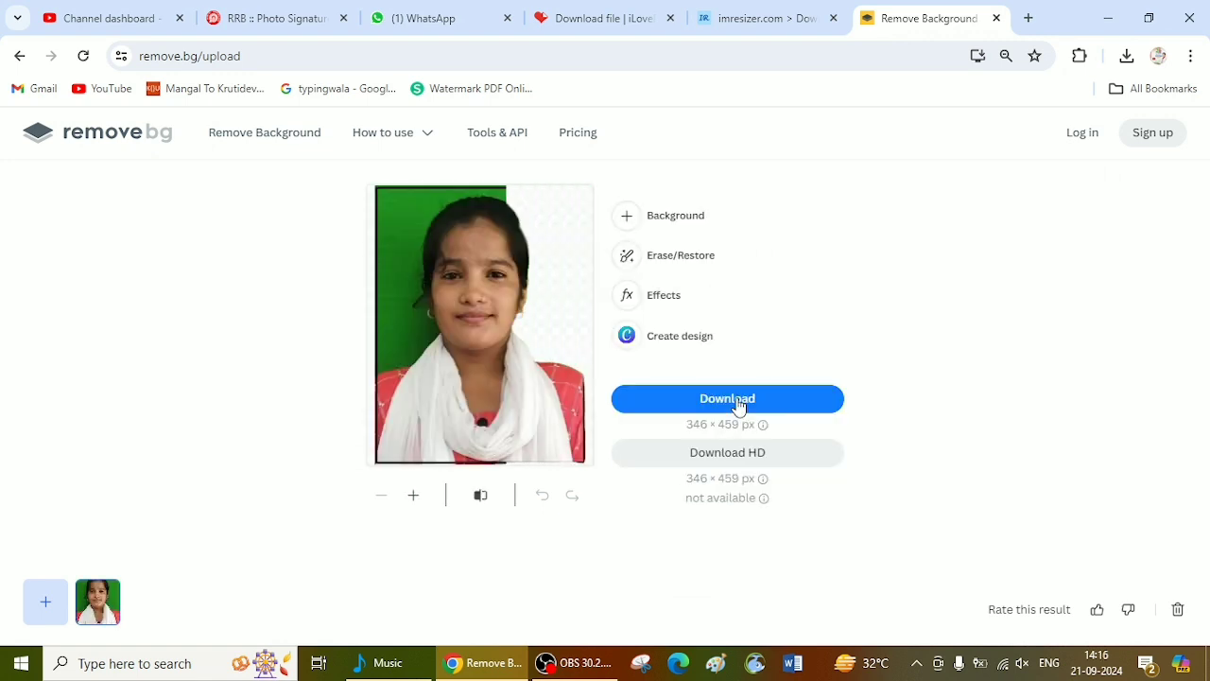
Step: Give the cut-out photo a plain white background and download the standard-resolution image
{"action": "left_click", "coordinate": [684, 219]}
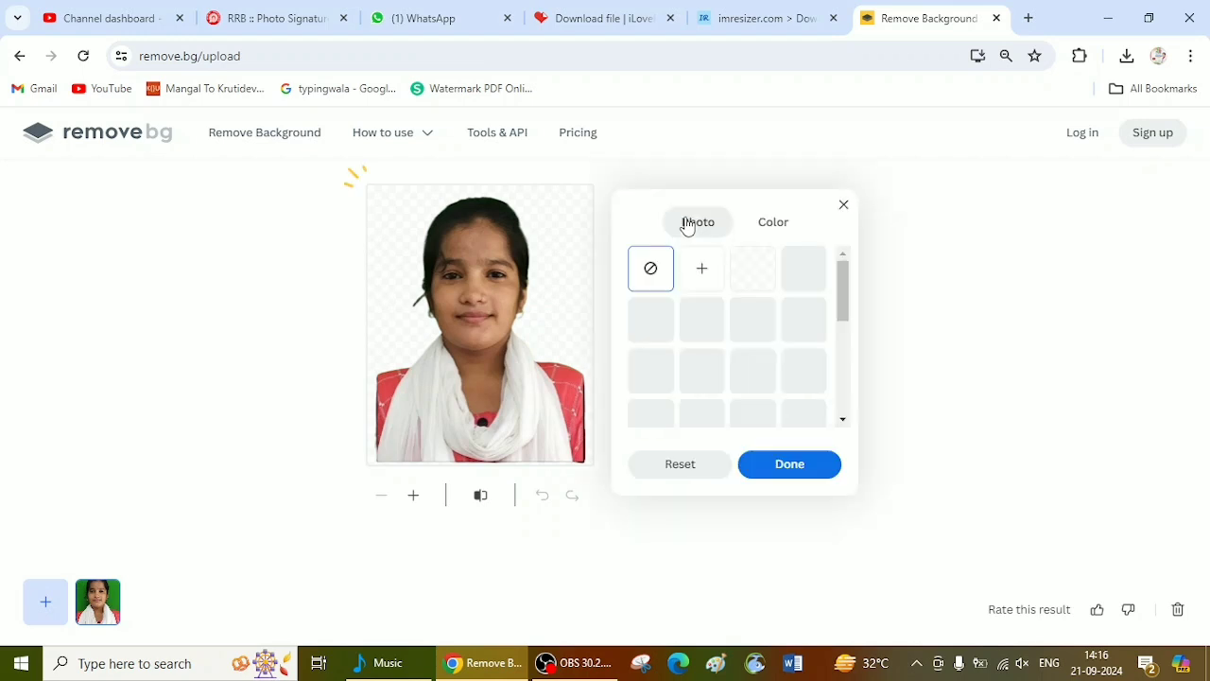
{"action": "left_click", "coordinate": [763, 234]}
{"action": "left_click", "coordinate": [755, 274]}
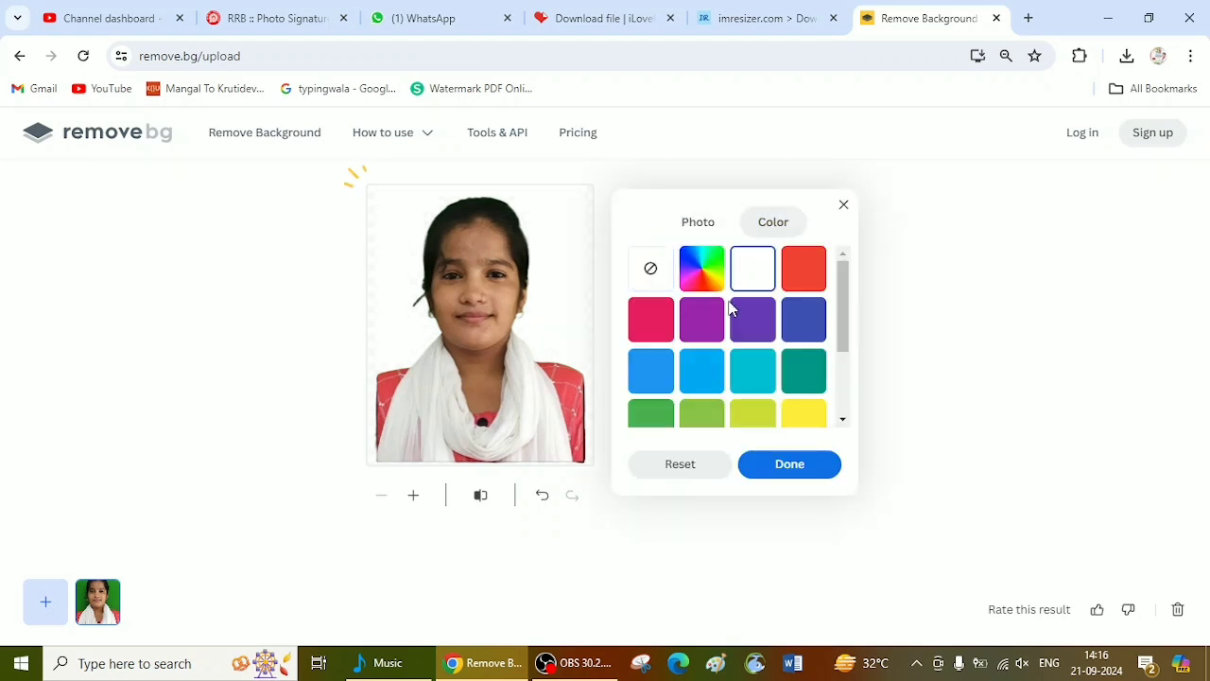
{"action": "left_click", "coordinate": [782, 472]}
{"action": "left_click", "coordinate": [769, 401]}
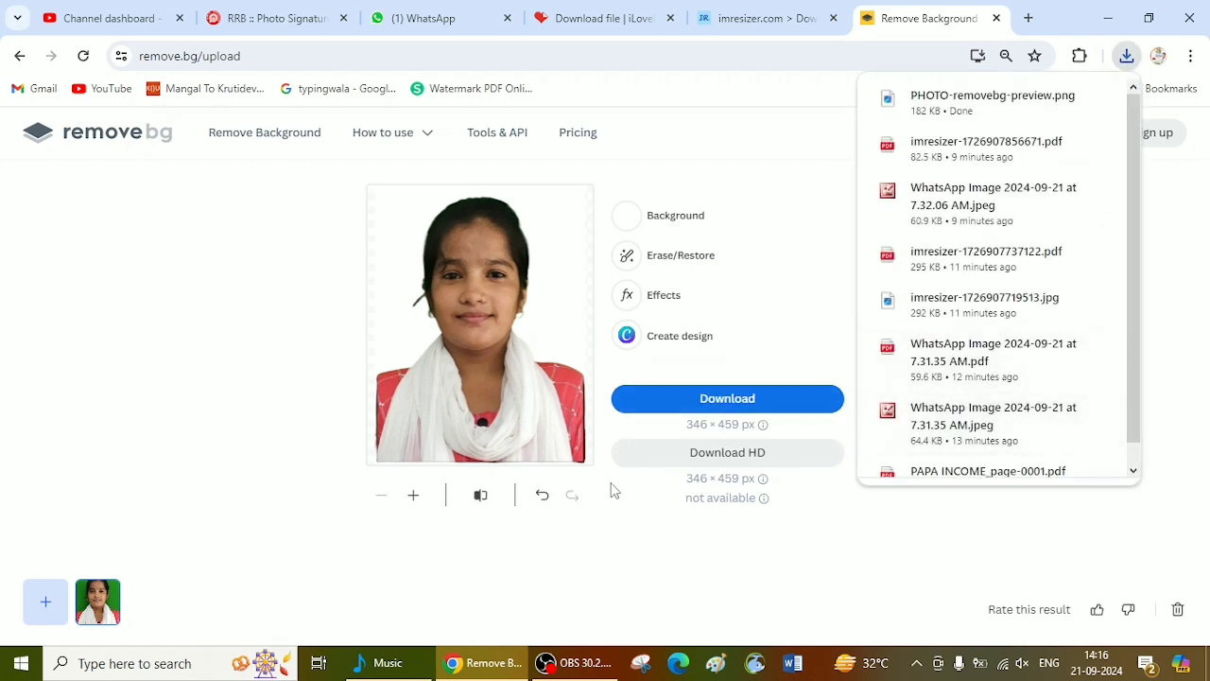
Step: Switch to File Explorer, view PHOTO-removebg-preview.png from the Downloads folder and close the viewer
{"action": "left_click", "coordinate": [383, 663]}
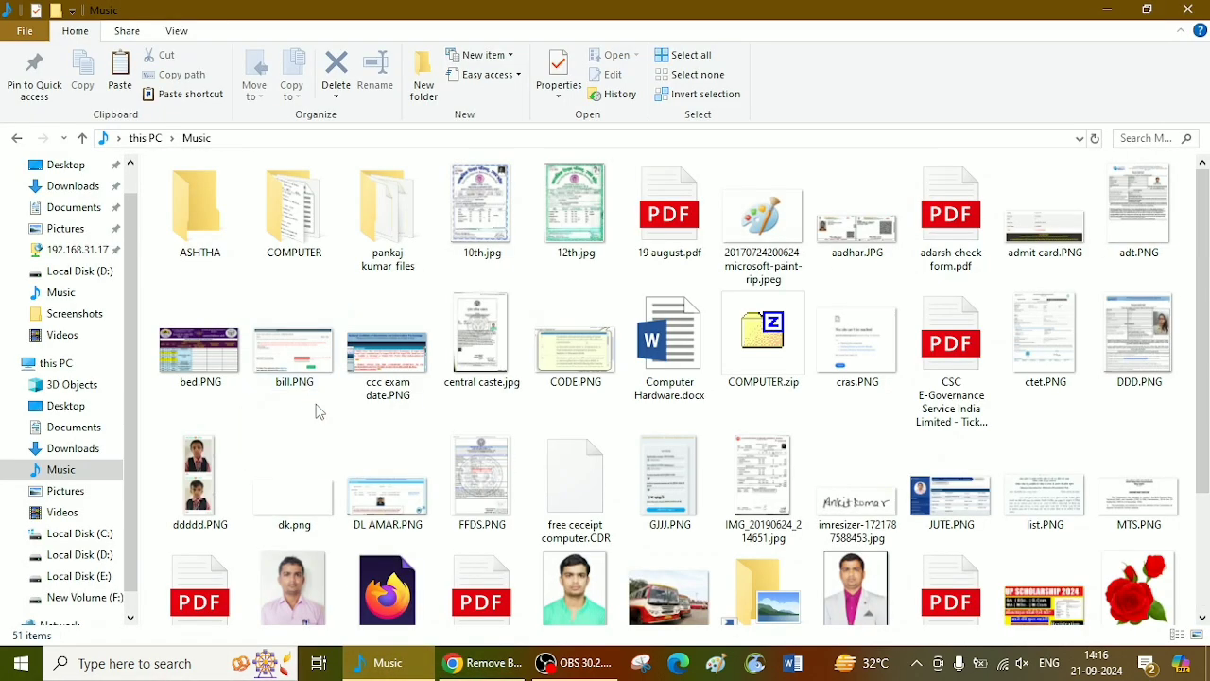
{"action": "left_click", "coordinate": [73, 185]}
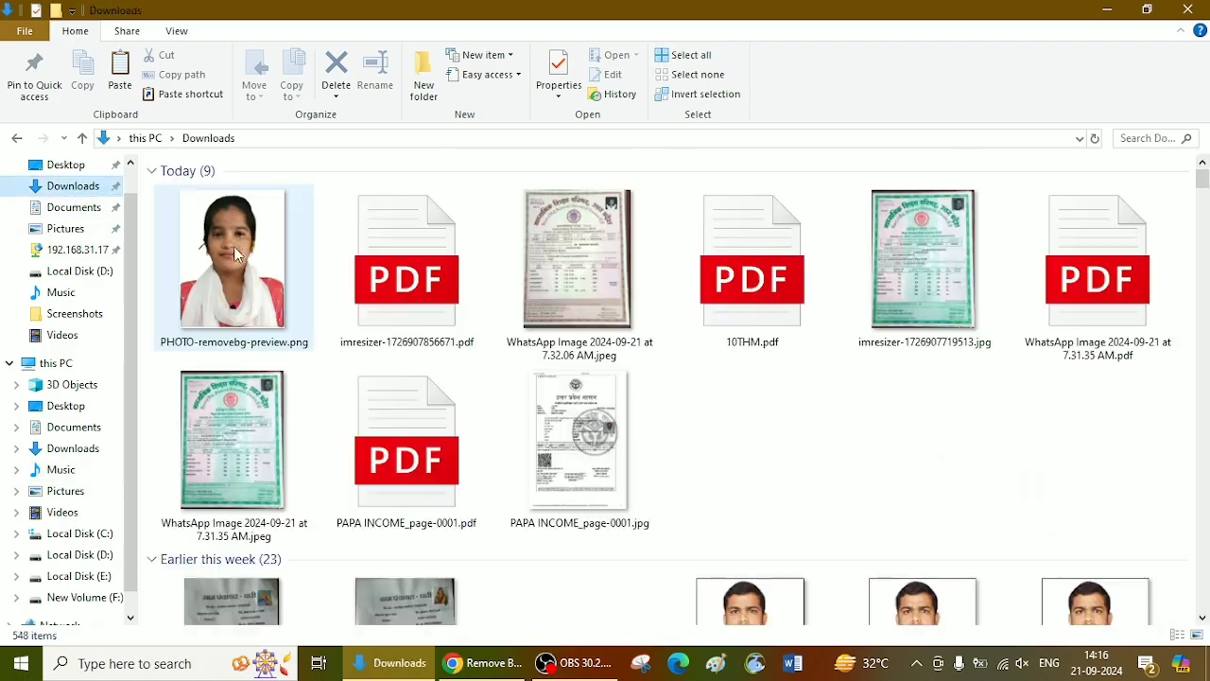
{"action": "double_click", "coordinate": [236, 253]}
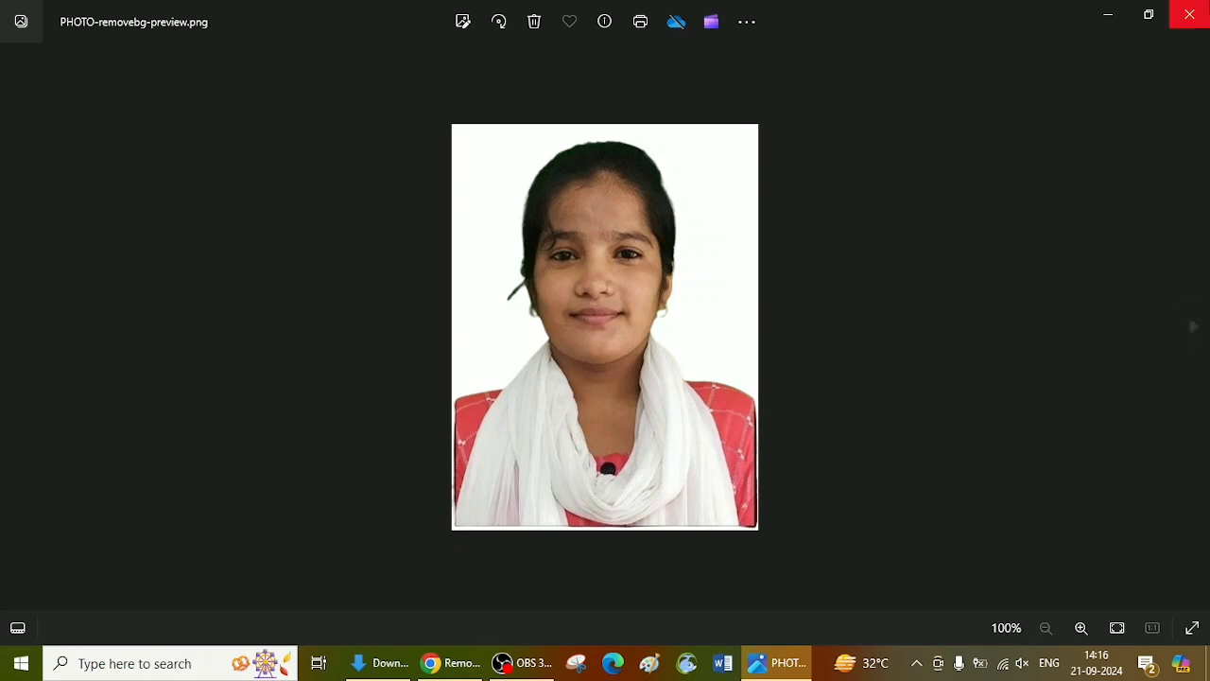
{"action": "left_click", "coordinate": [1189, 14]}
Step: Open PHOTO-removebg-preview.png with Microsoft Office 2010, crop 80 pixels off the bottom, save the picture and close the editor
{"action": "right_click", "coordinate": [267, 270]}
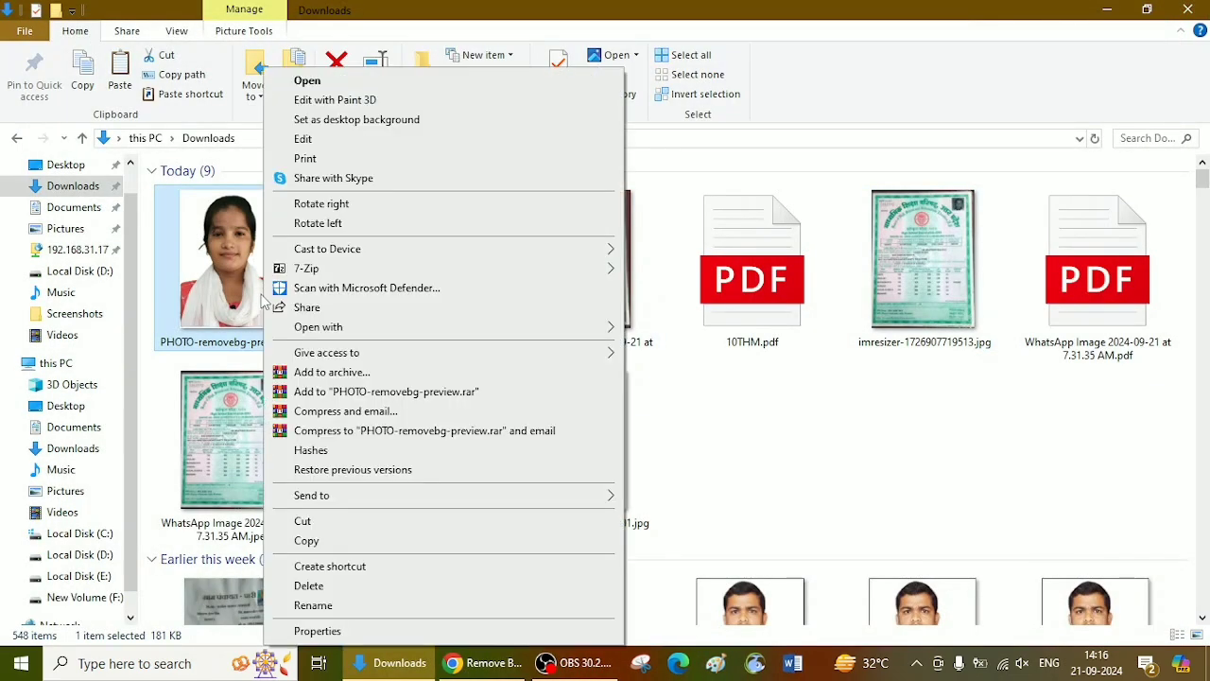
{"action": "mouse_move", "coordinate": [567, 326]}
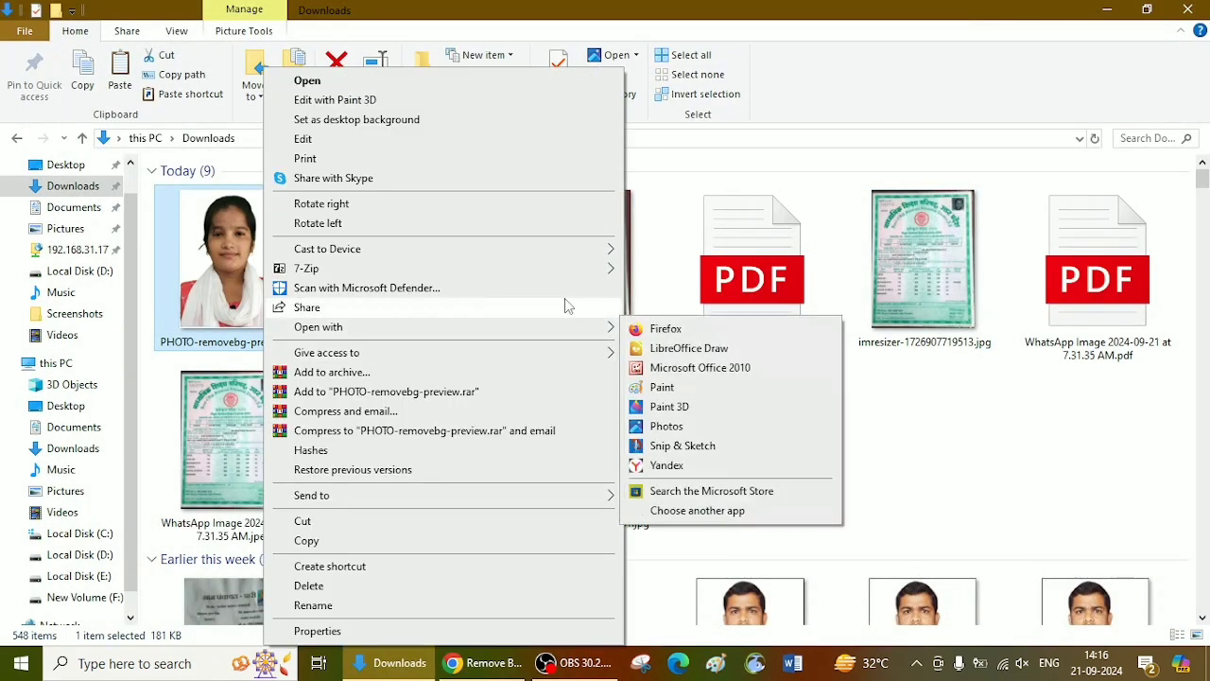
{"action": "left_click", "coordinate": [704, 368]}
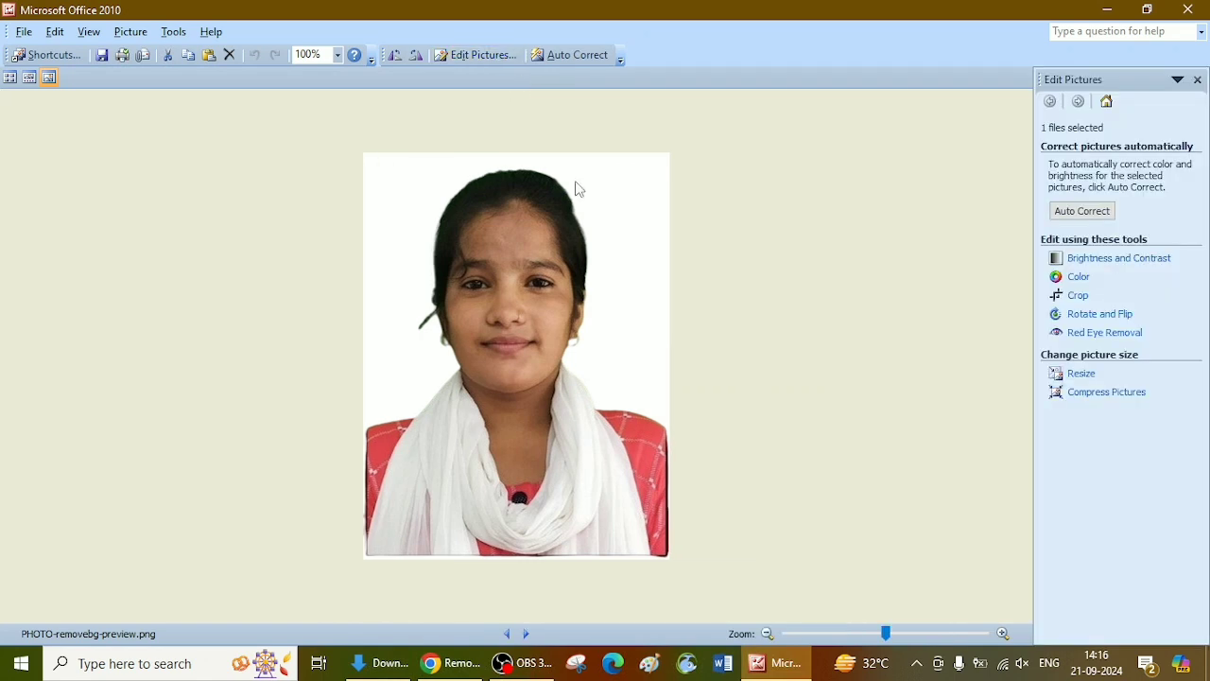
{"action": "left_click", "coordinate": [1077, 295]}
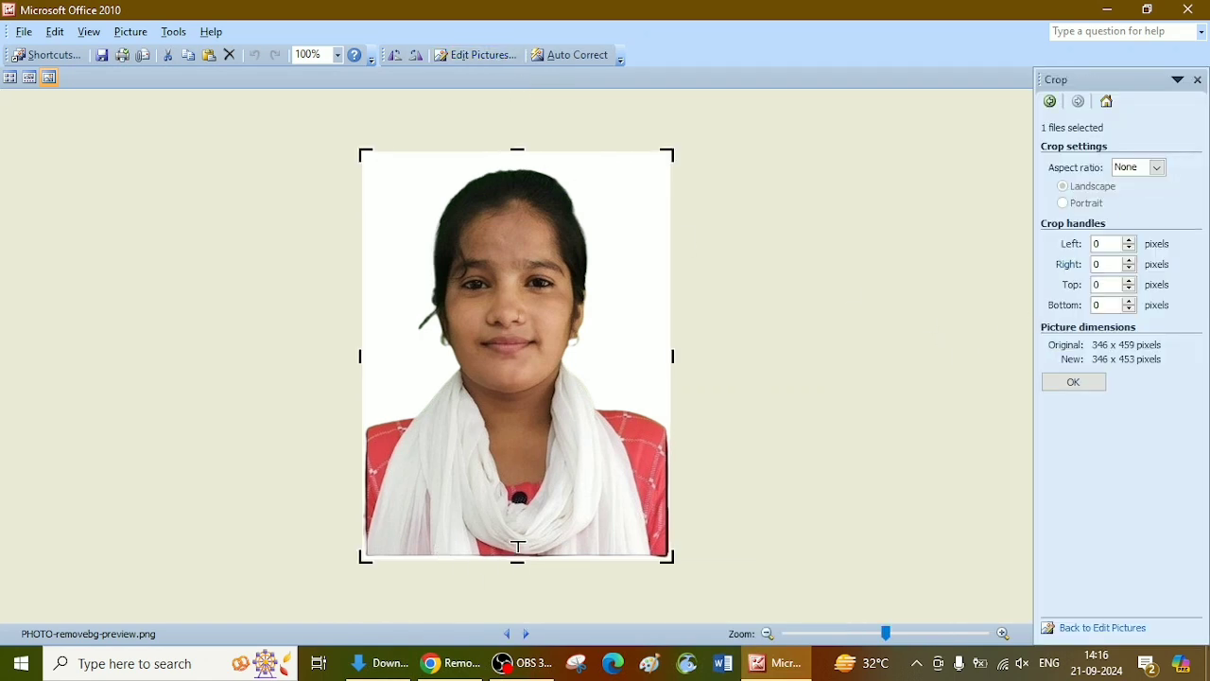
{"action": "left_click_drag", "start_coordinate": [517, 562], "coordinate": [517, 488]}
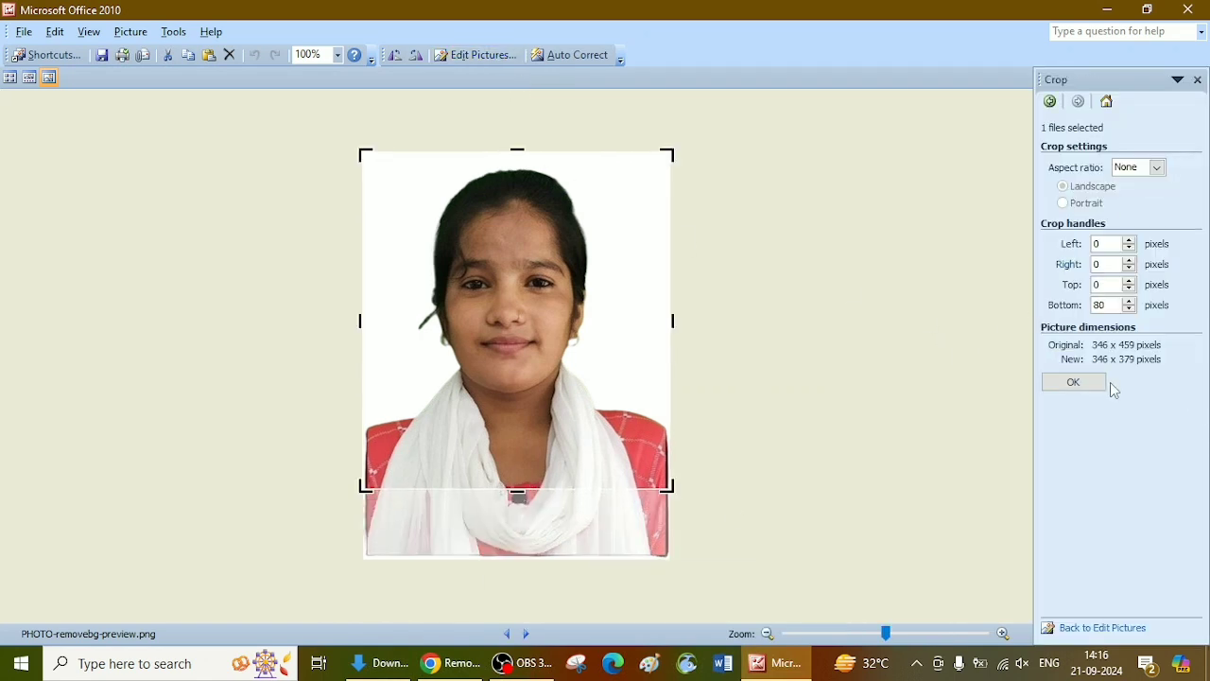
{"action": "left_click", "coordinate": [1072, 382]}
{"action": "key", "text": "ctrl+s"}
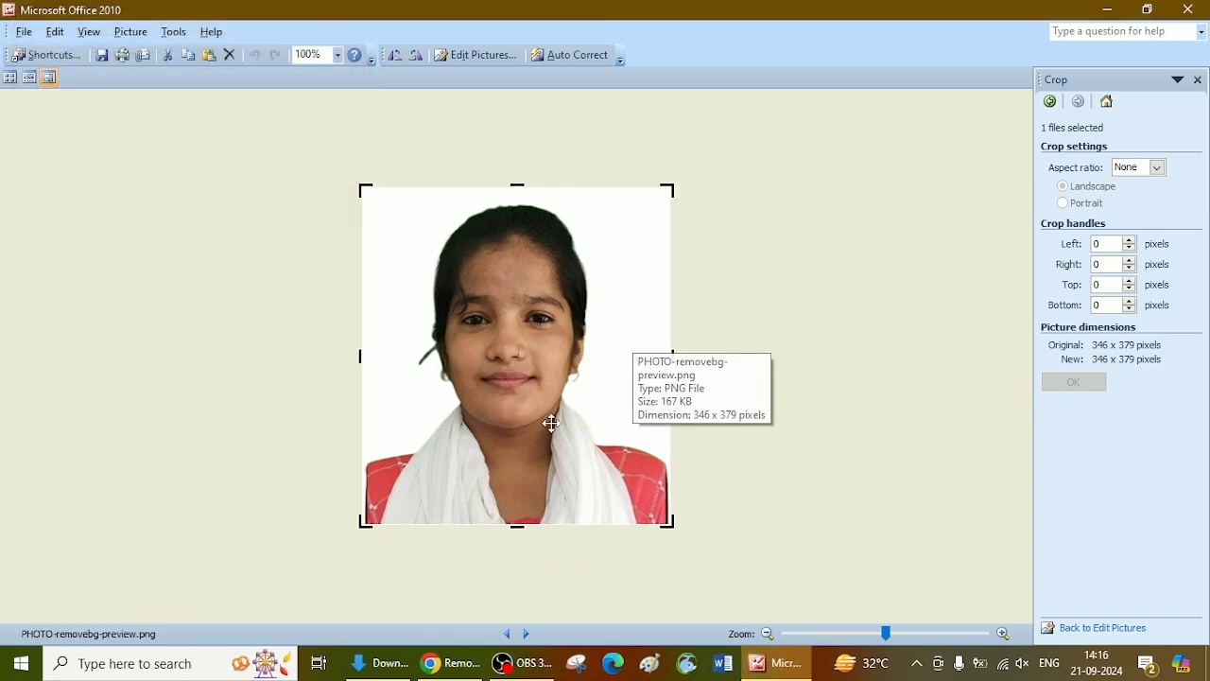
{"action": "left_click", "coordinate": [1187, 9]}
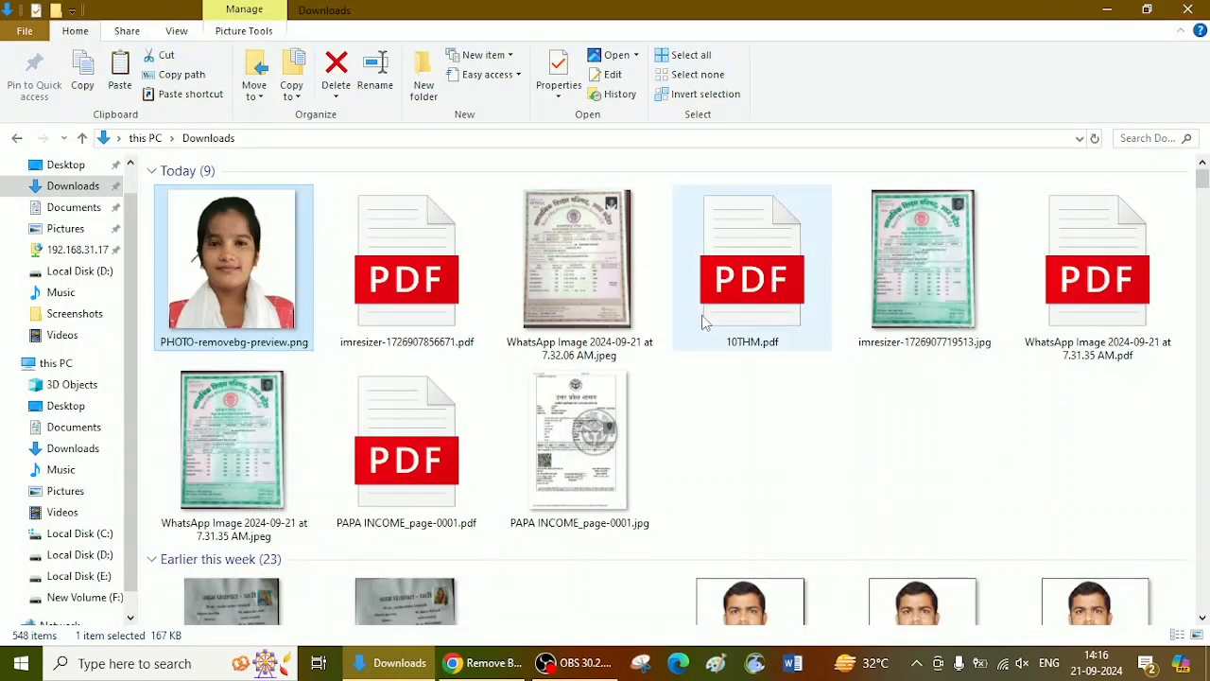
Step: Switch to Chrome, open imResizer in a new tab and upload PHOTO-removebg-preview.png from the Downloads folder
{"action": "key", "text": "alt+Tab"}
{"action": "scroll", "coordinate": [555, 352], "scroll_direction": "up", "scroll_amount": 2}
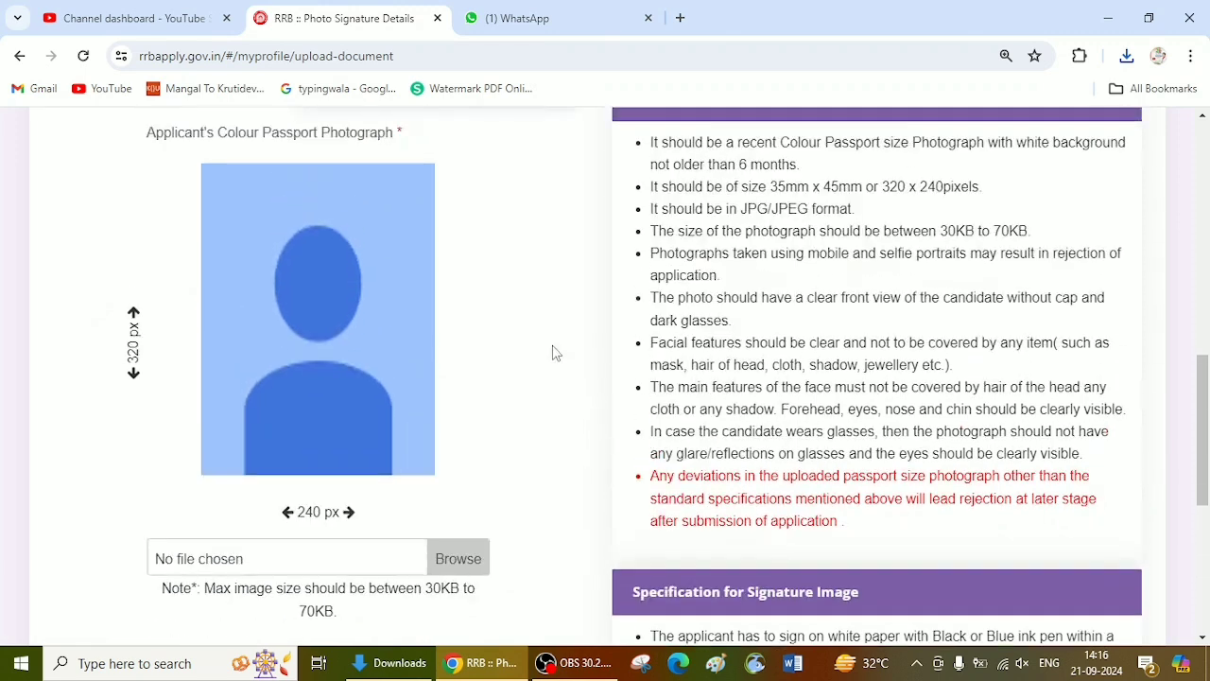
{"action": "left_click", "coordinate": [680, 10]}
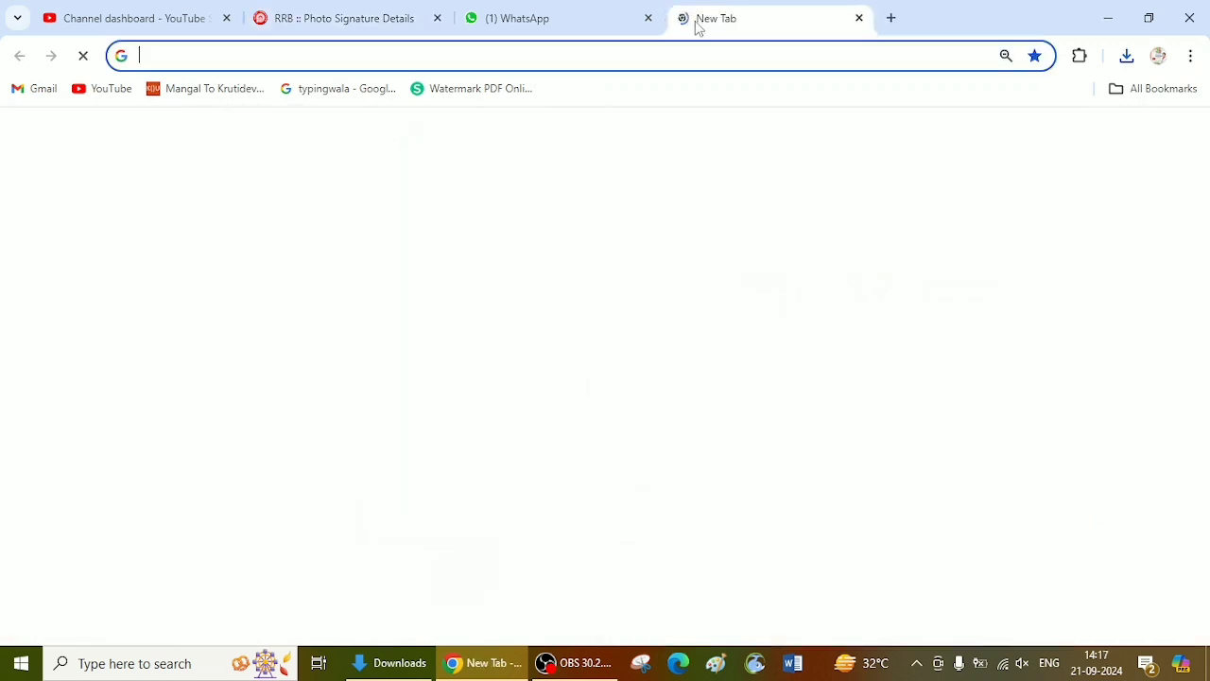
{"action": "type", "text": "im"}
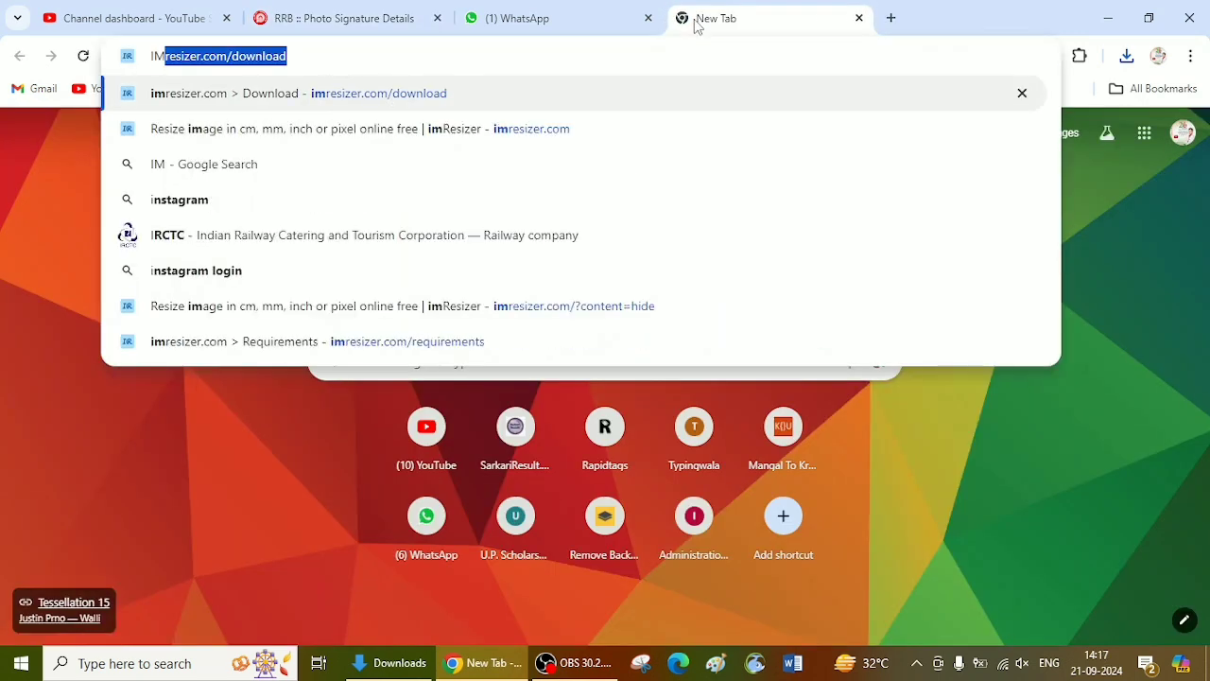
{"action": "key", "text": "Return"}
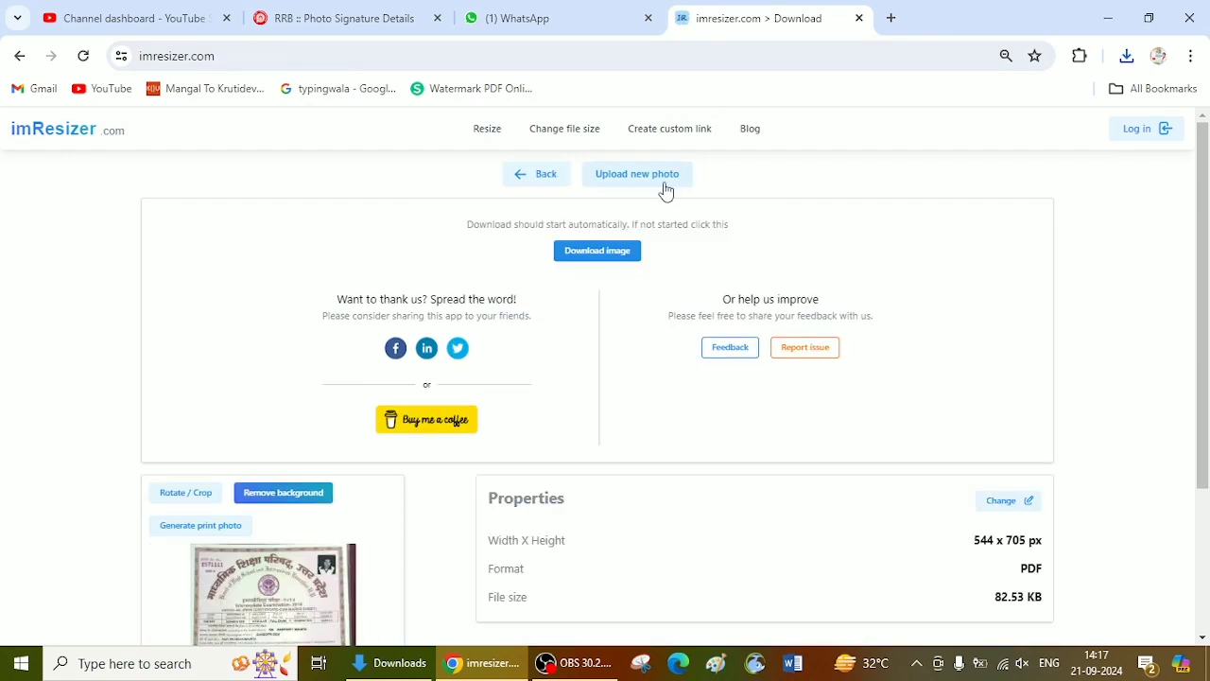
{"action": "left_click", "coordinate": [665, 178]}
{"action": "left_click", "coordinate": [391, 419]}
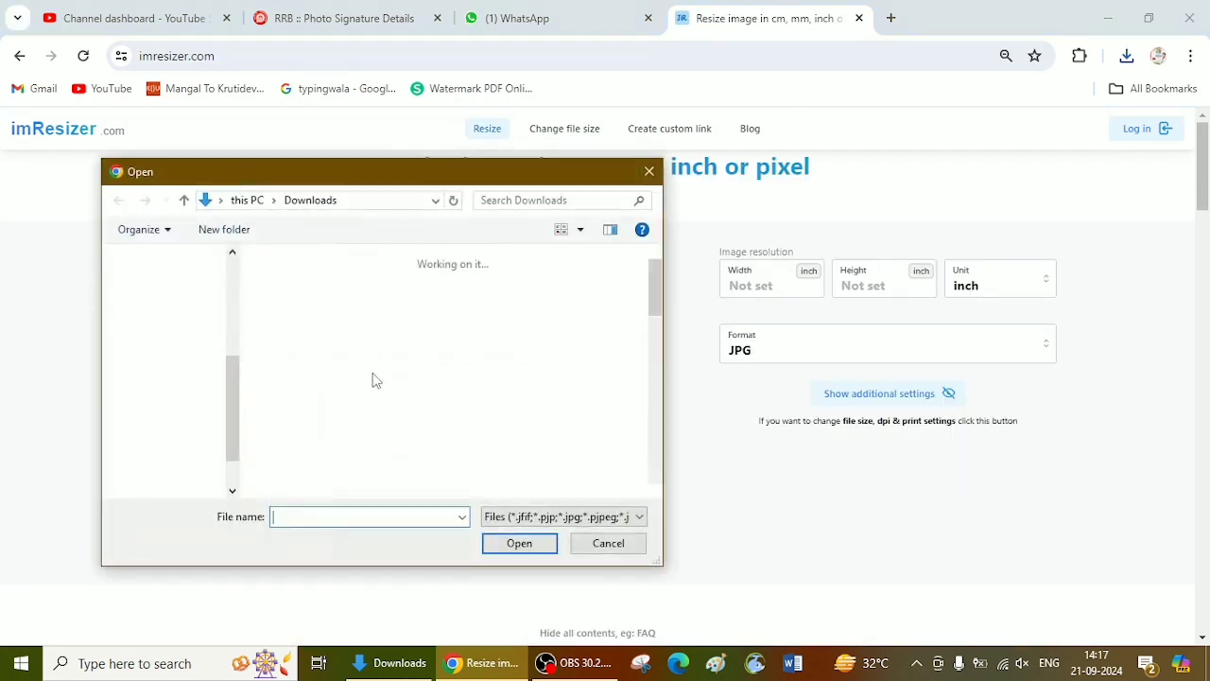
{"action": "double_click", "coordinate": [297, 316]}
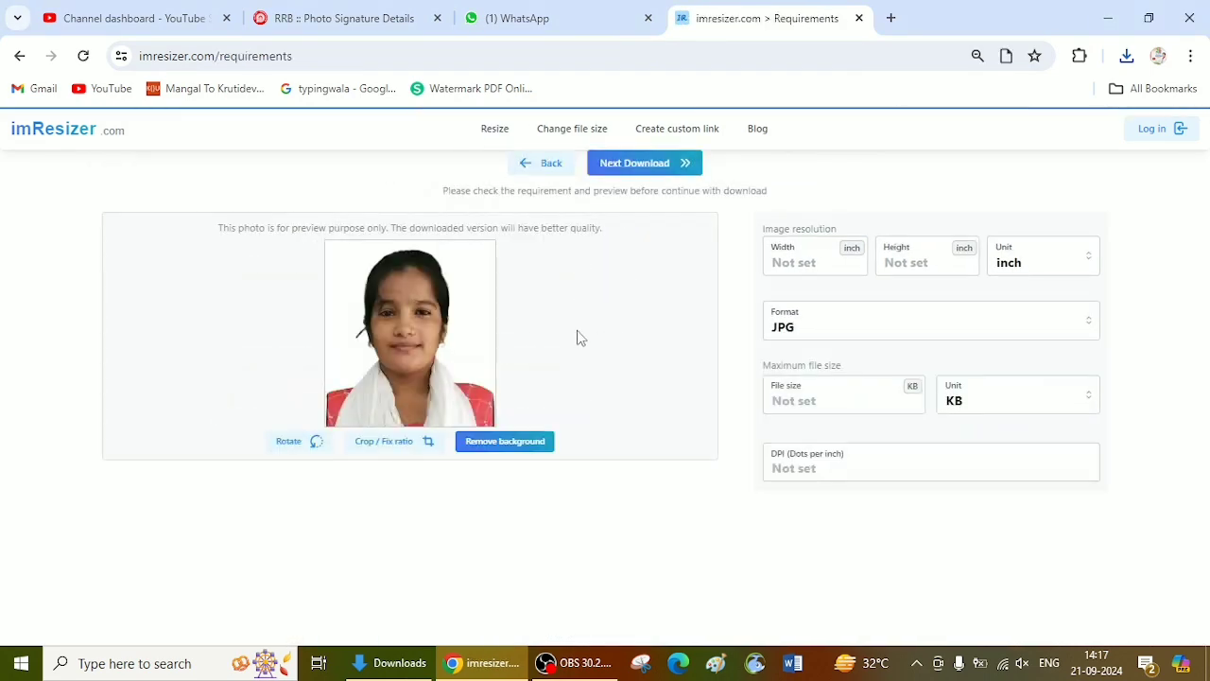
Step: Check the required photo dimensions on the RRB page and set the photo's resolution to 240 px wide by 320 px high
{"action": "left_click", "coordinate": [382, 18]}
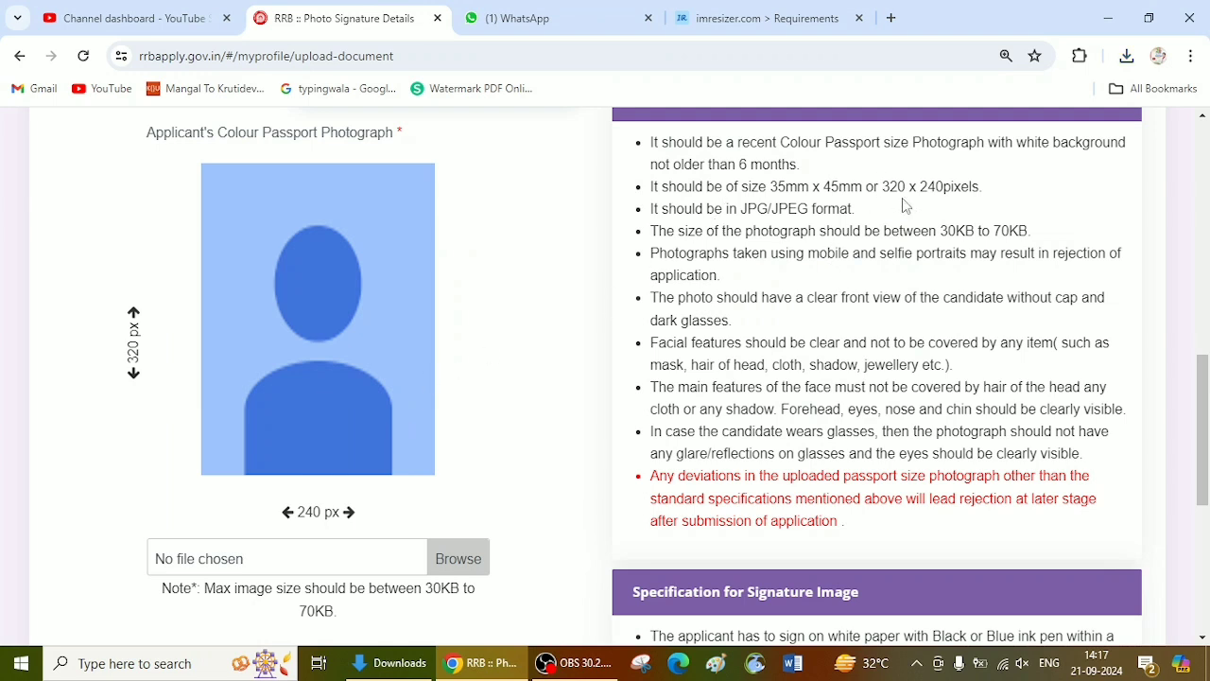
{"action": "left_click", "coordinate": [775, 16]}
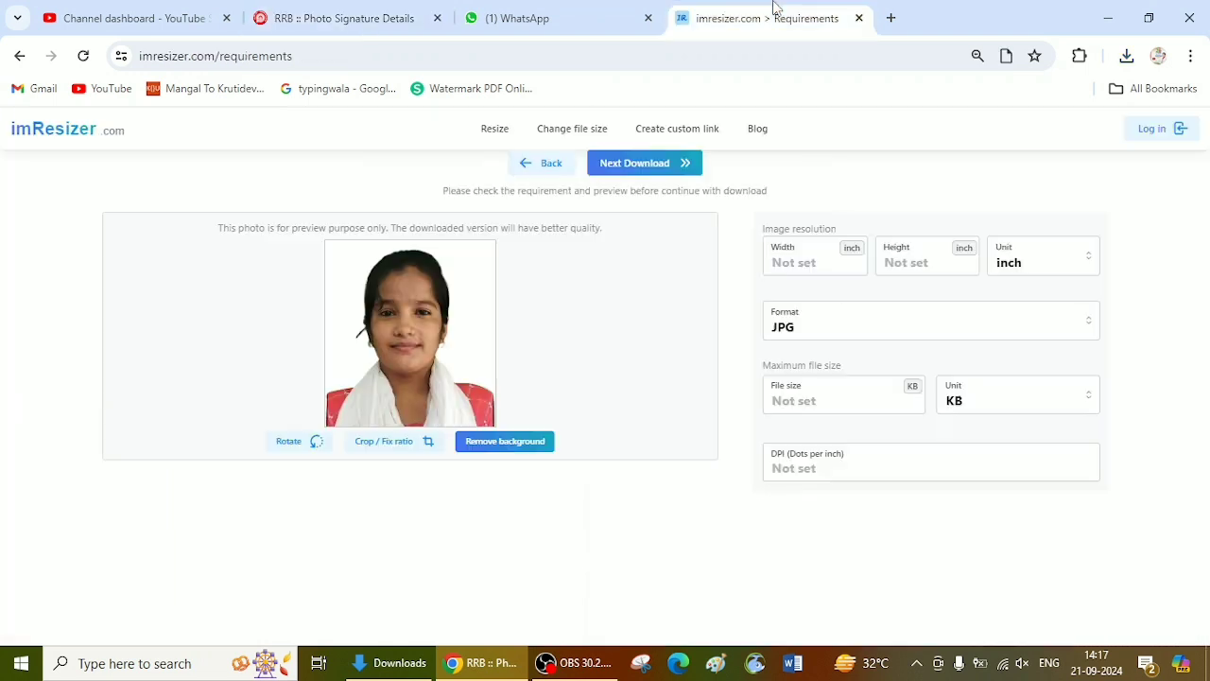
{"action": "left_click", "coordinate": [1047, 264]}
{"action": "left_click", "coordinate": [1007, 378]}
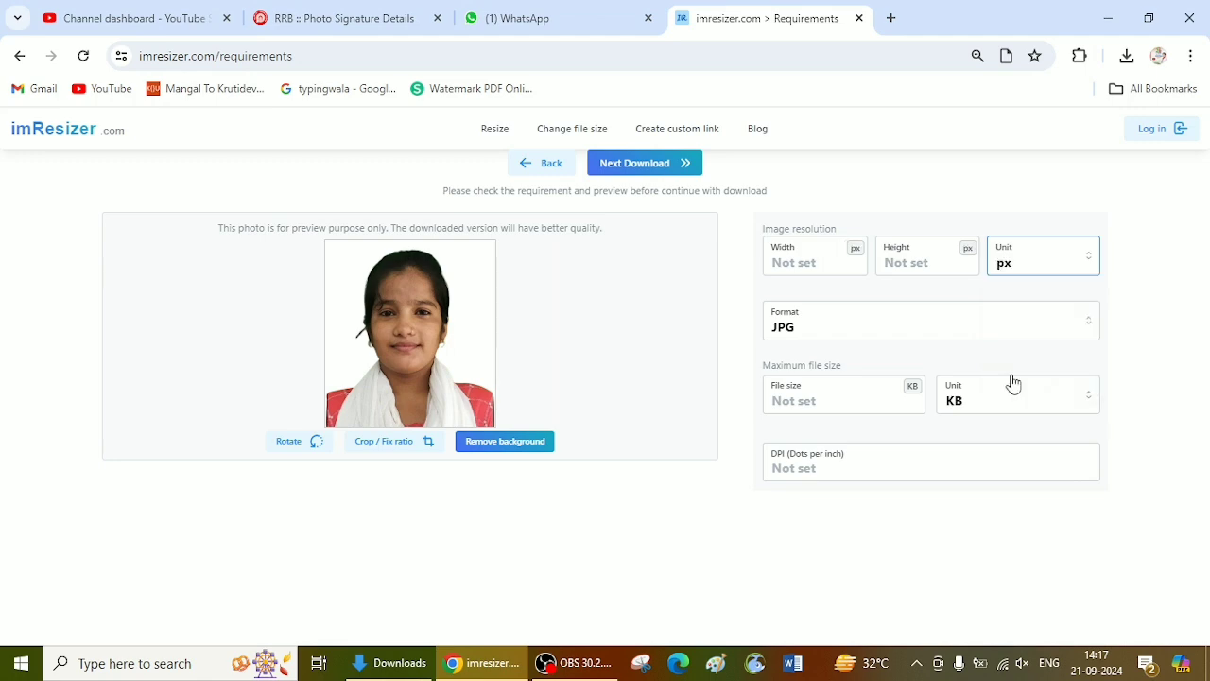
{"action": "left_click", "coordinate": [317, 11]}
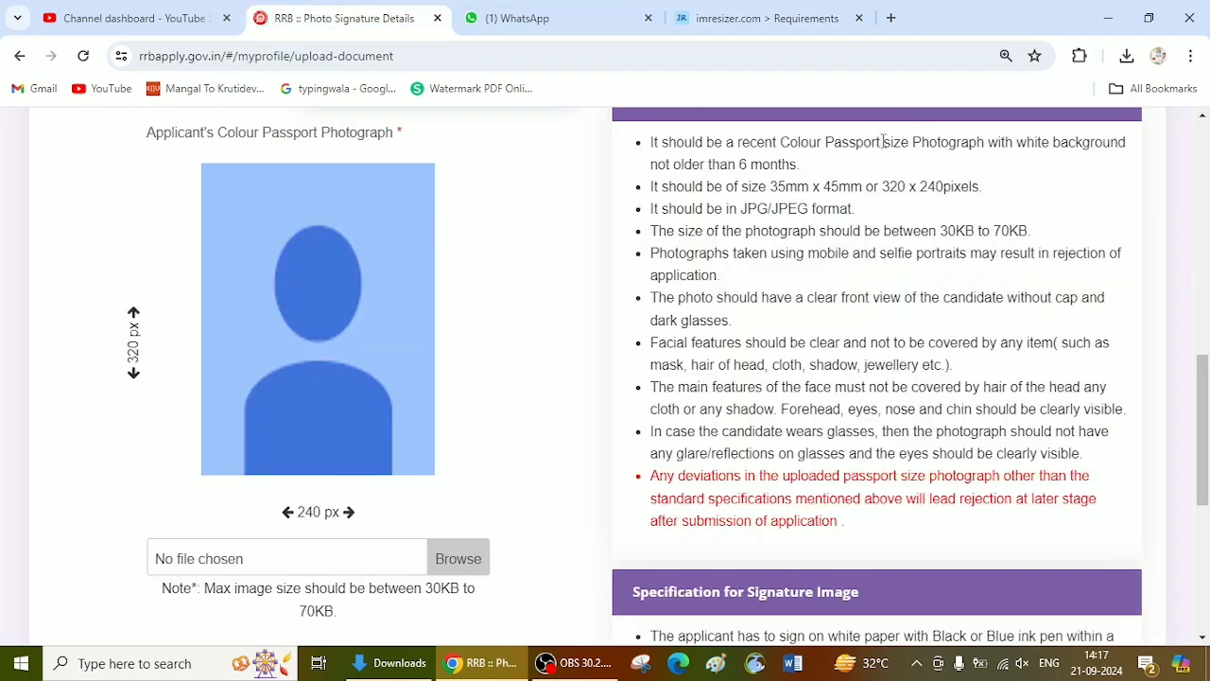
{"action": "left_click", "coordinate": [808, 8]}
{"action": "type", "text": "0"}
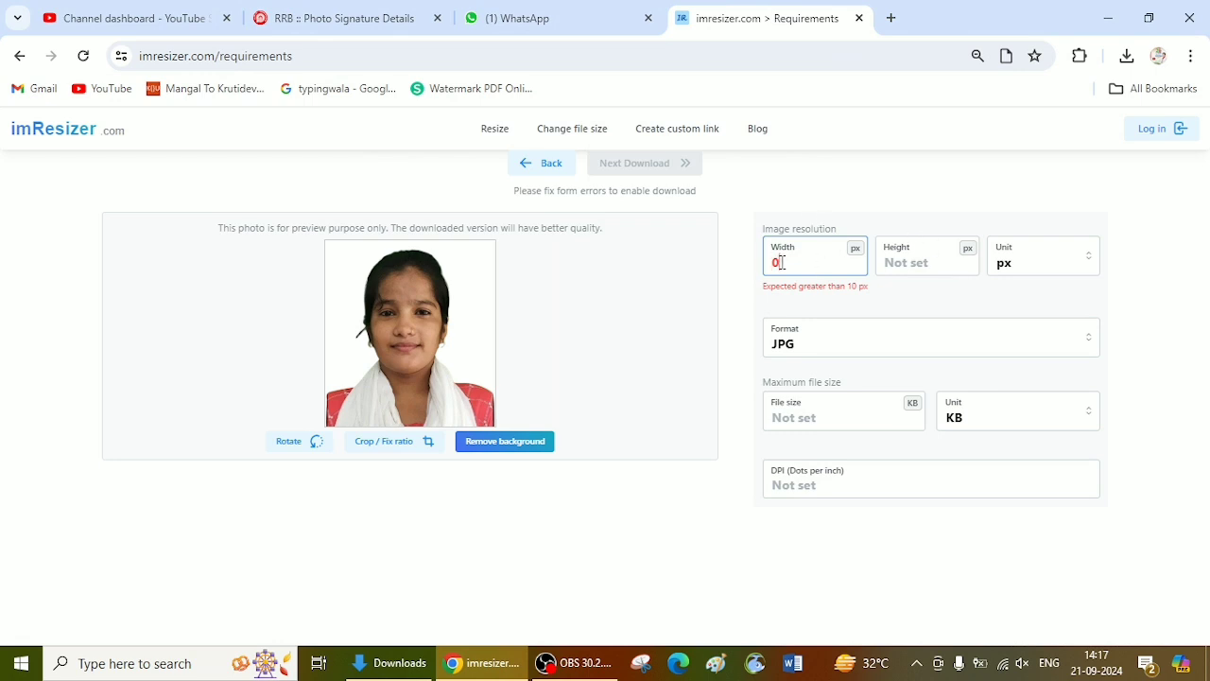
{"action": "type", "text": "240"}
{"action": "key", "text": "Tab"}
{"action": "type", "text": "320"}
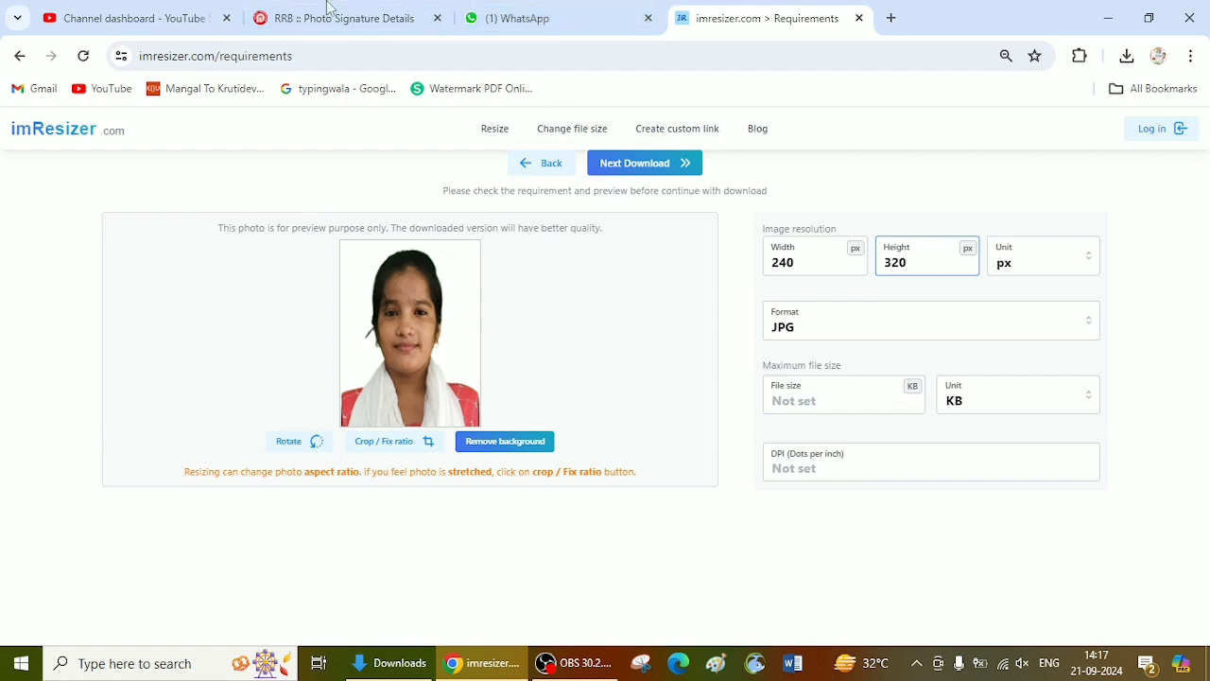
Step: Check the RRB file-size limits, set the photo's maximum file size to 60 KB and download the resized JPG
{"action": "left_click", "coordinate": [378, 18]}
{"action": "left_click", "coordinate": [782, 15]}
{"action": "left_click", "coordinate": [826, 390]}
{"action": "type", "text": "6"}
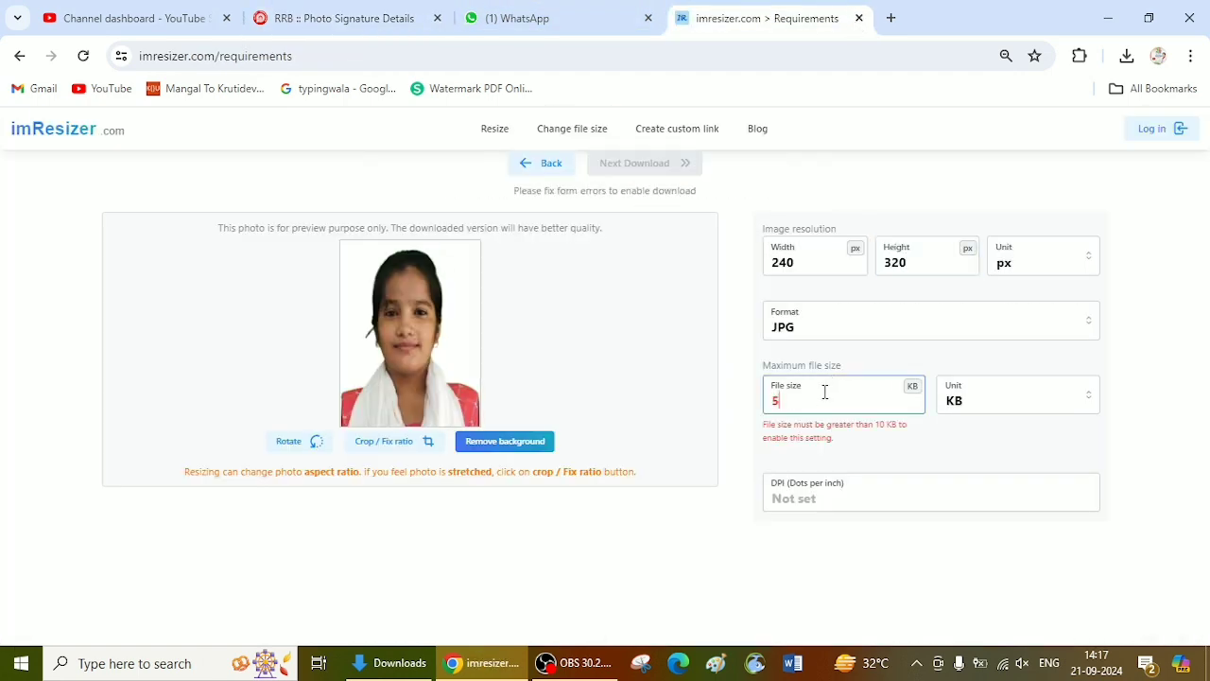
{"action": "key", "text": "BackSpace"}
{"action": "type", "text": "60"}
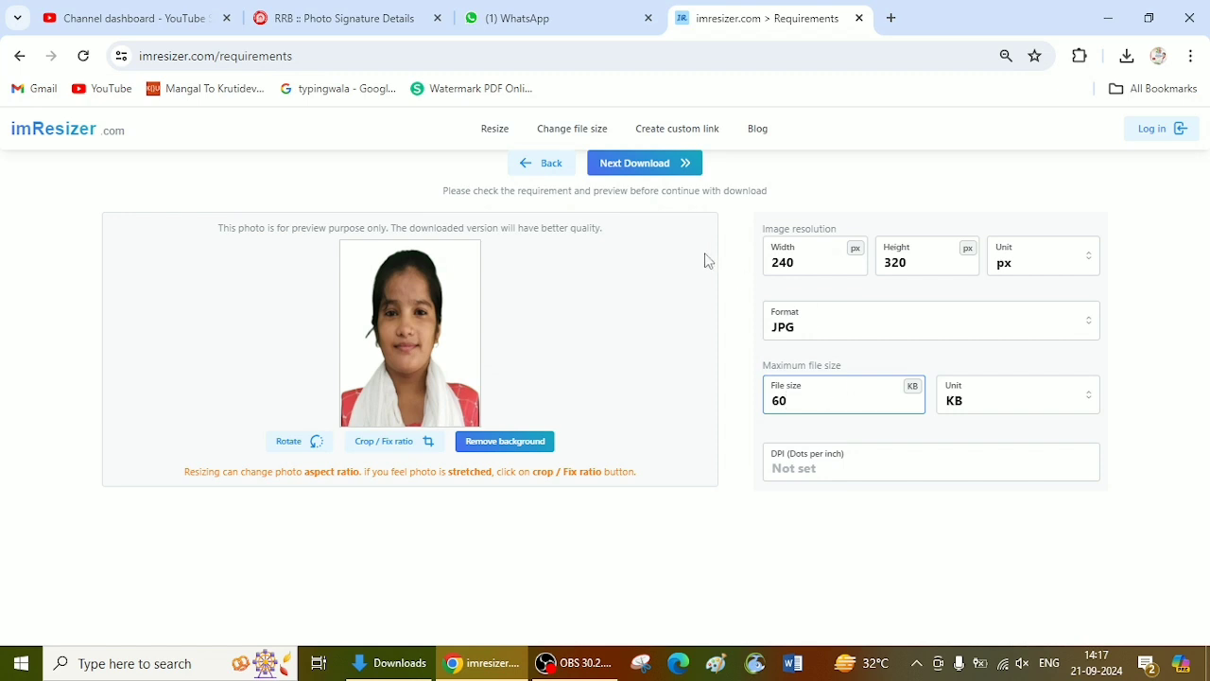
{"action": "left_click", "coordinate": [643, 162]}
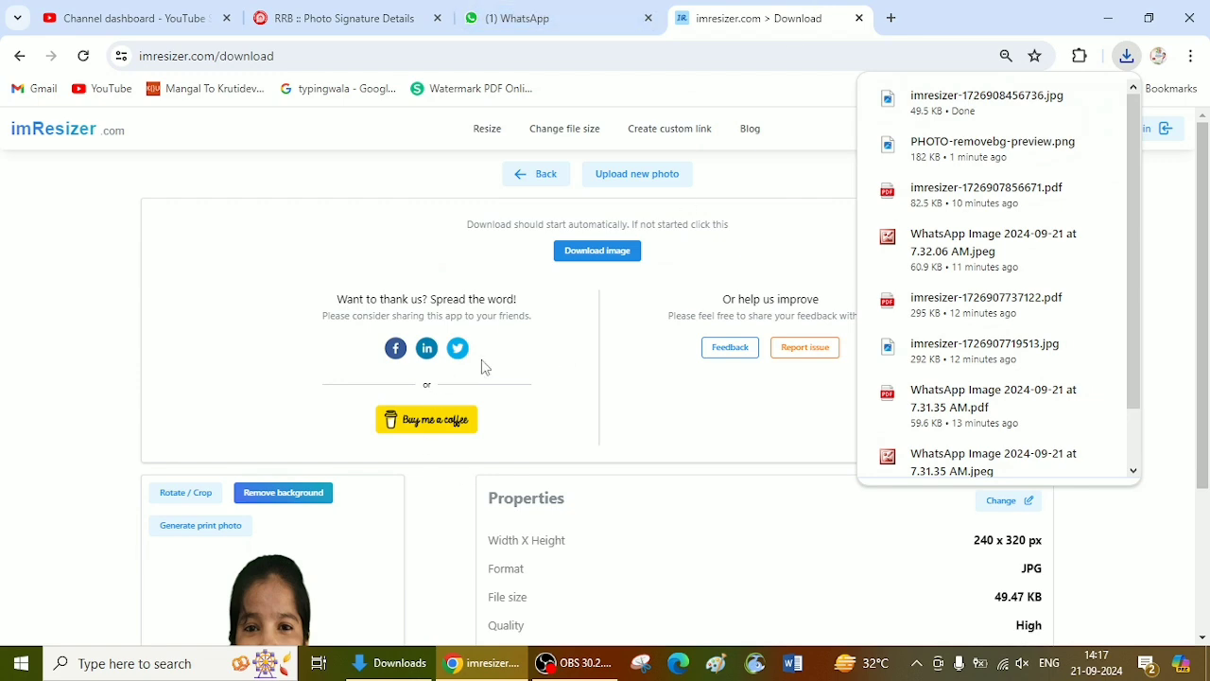
Step: Start a new resize in imResizer and upload the applicant's signature image from the Music folder
{"action": "left_click", "coordinate": [639, 180]}
{"action": "left_click", "coordinate": [400, 414]}
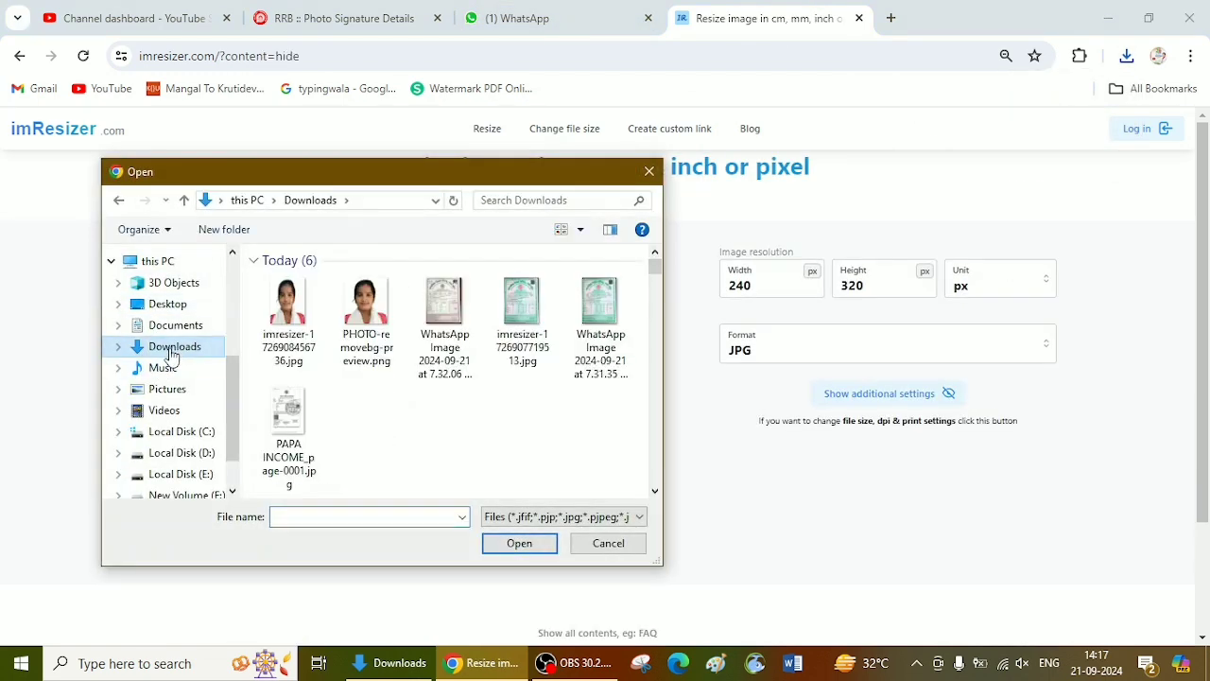
{"action": "left_click", "coordinate": [170, 371]}
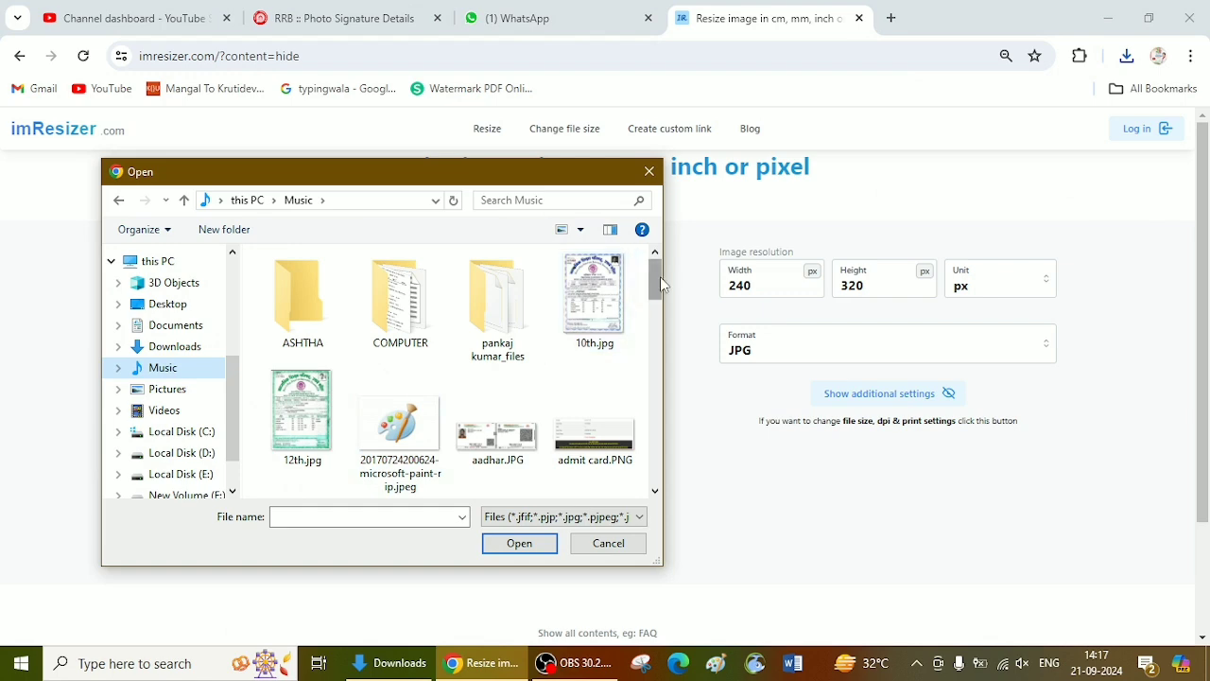
{"action": "left_click_drag", "start_coordinate": [661, 284], "coordinate": [659, 454]}
{"action": "double_click", "coordinate": [336, 467]}
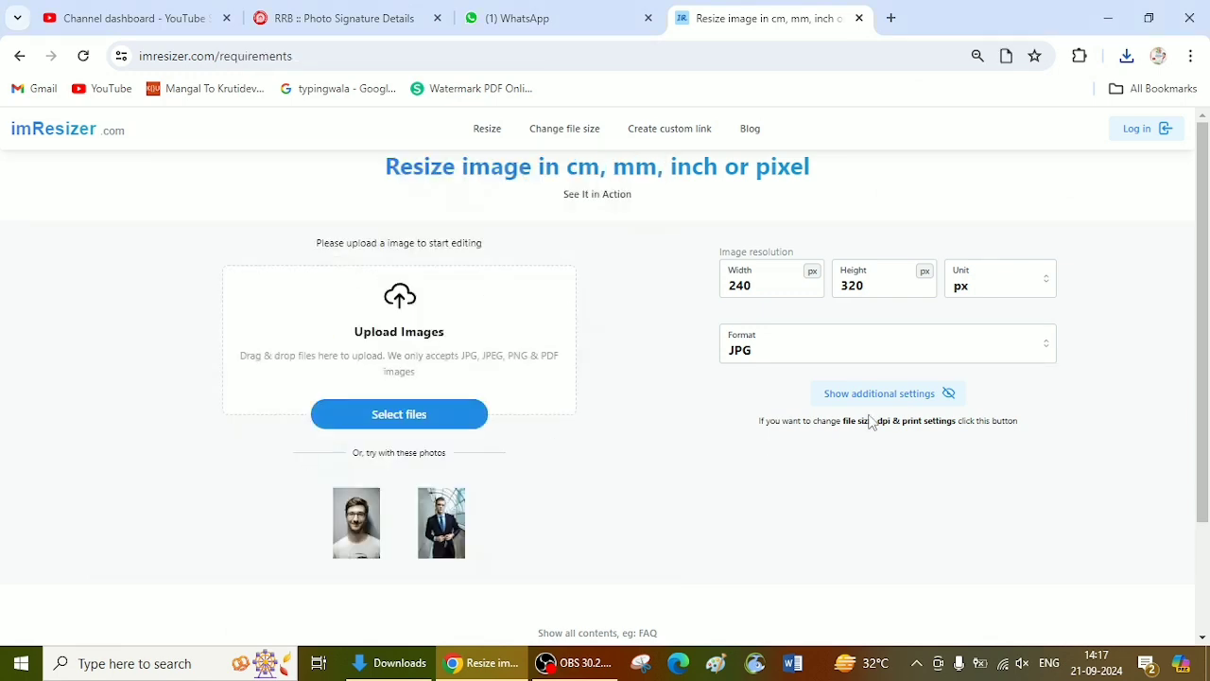
Step: Check the signature specification on the RRB page and set the signature's resolution to 140 px wide by 60 px high
{"action": "left_click", "coordinate": [345, 18]}
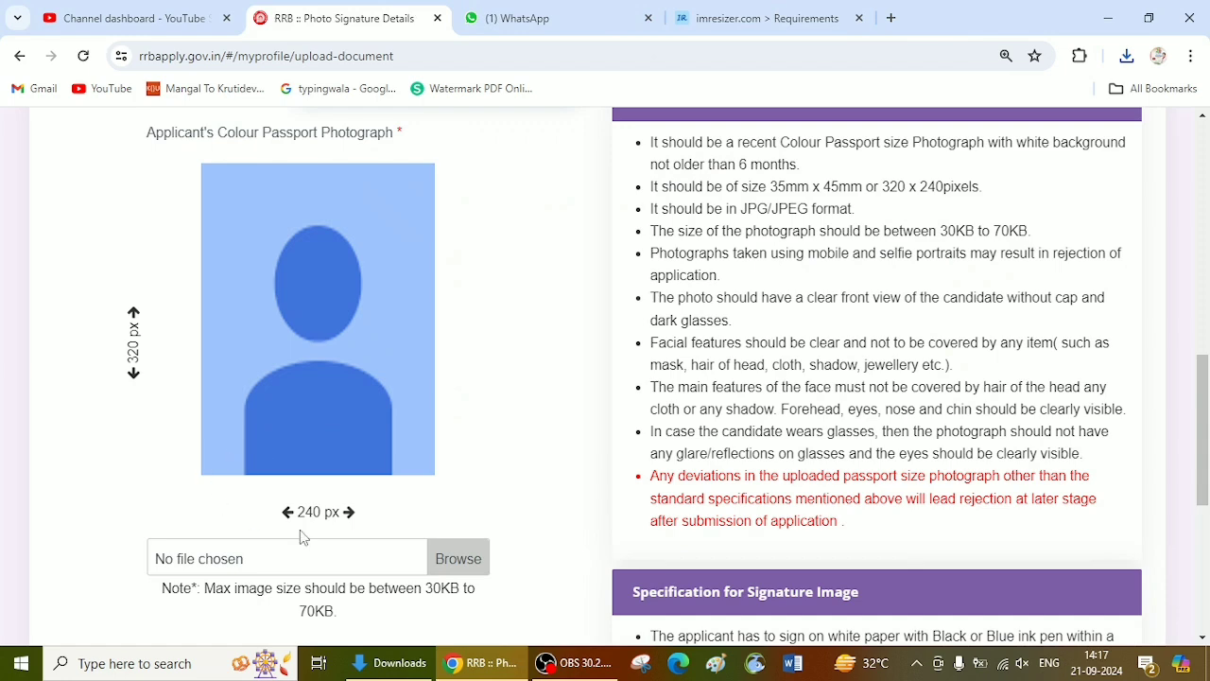
{"action": "scroll", "coordinate": [300, 537], "scroll_direction": "down", "scroll_amount": 4}
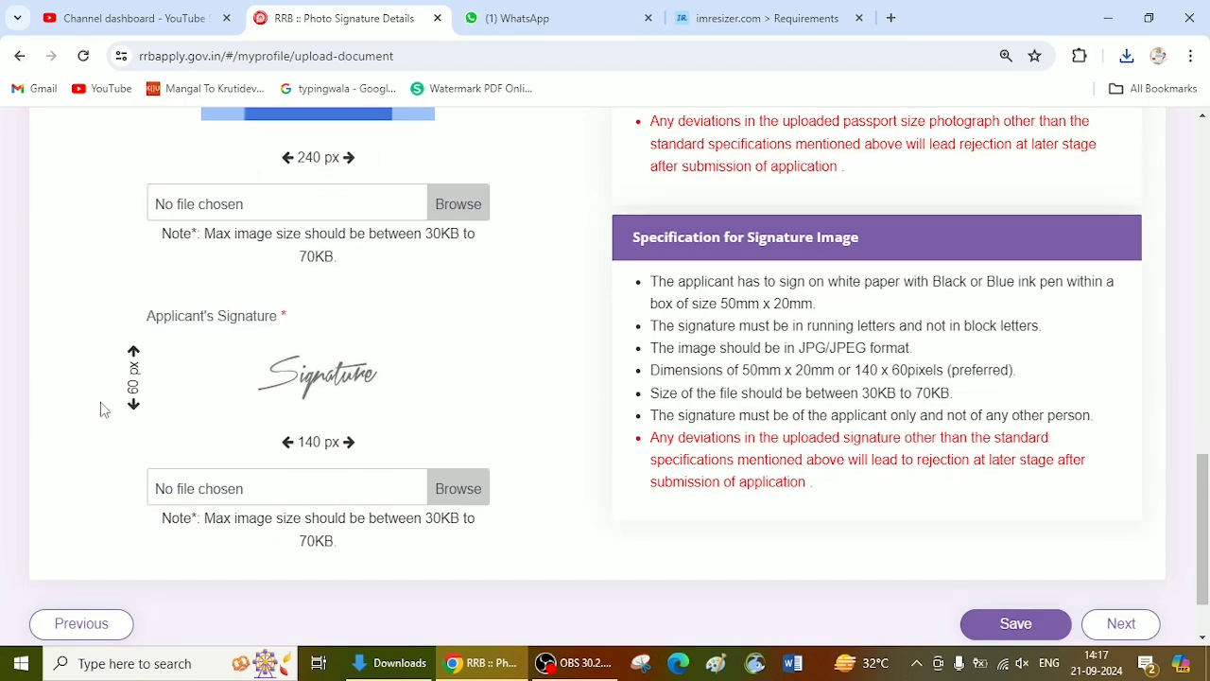
{"action": "left_click", "coordinate": [770, 18]}
{"action": "double_click", "coordinate": [836, 266]}
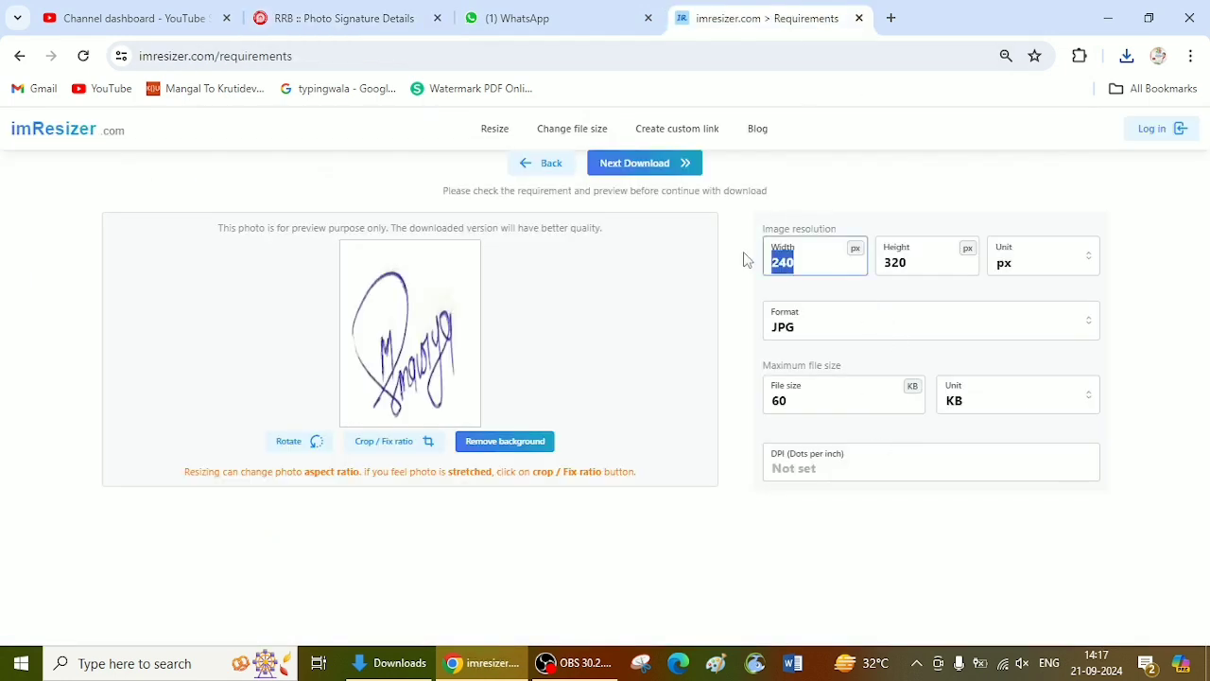
{"action": "type", "text": "16"}
{"action": "key", "text": "BackSpace"}
{"action": "type", "text": "40"}
{"action": "key", "text": "Tab"}
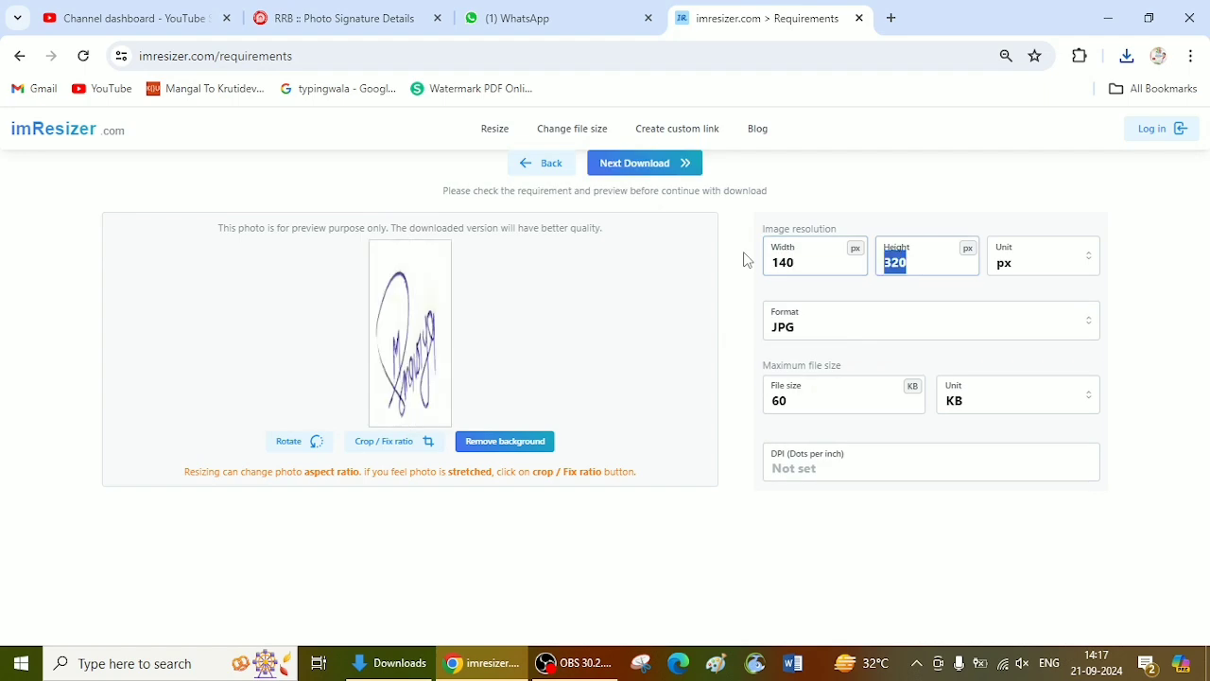
{"action": "type", "text": "60"}
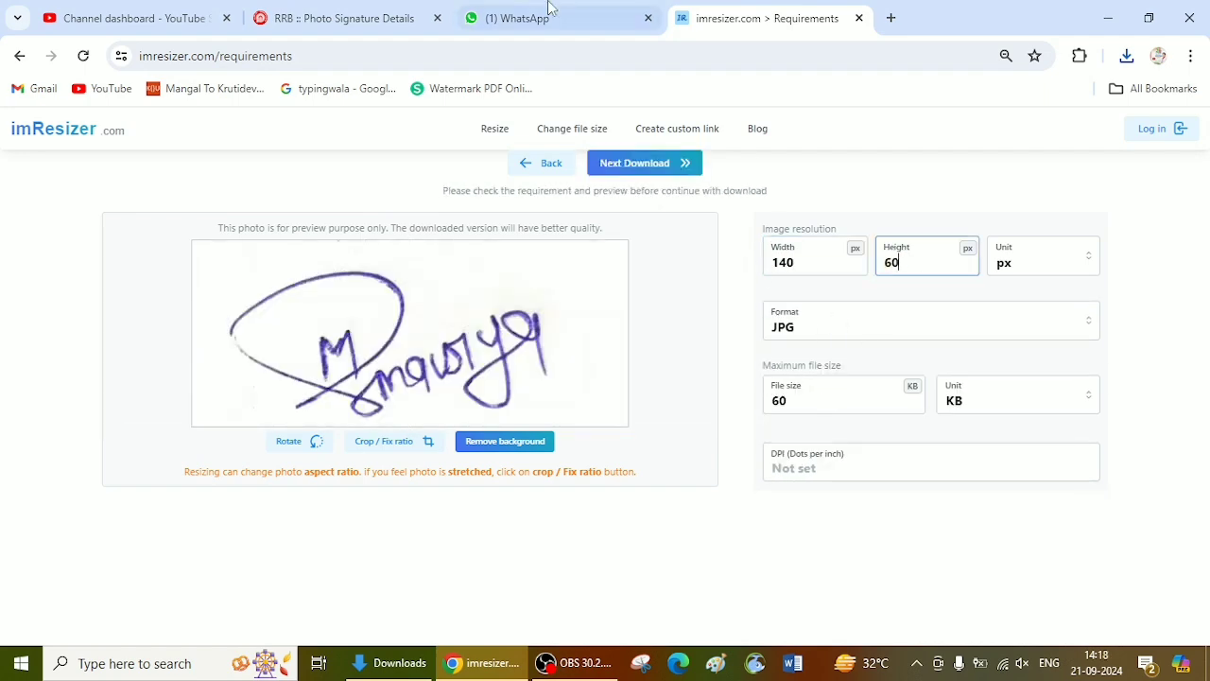
Step: Recheck the photo and signature specifications on the RRB page and download the resized signature image from imResizer
{"action": "left_click", "coordinate": [378, 18]}
{"action": "scroll", "coordinate": [779, 241], "scroll_direction": "up", "scroll_amount": 3}
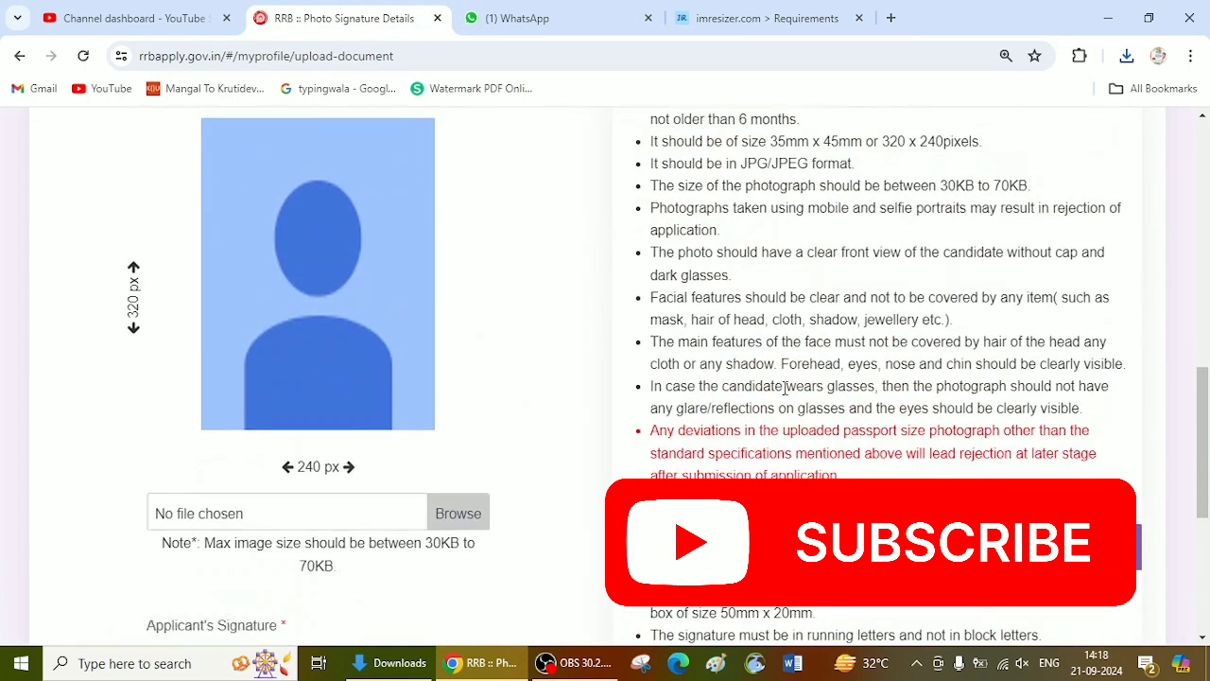
{"action": "scroll", "coordinate": [832, 331], "scroll_direction": "down", "scroll_amount": 3}
{"action": "scroll", "coordinate": [879, 407], "scroll_direction": "down", "scroll_amount": 1}
{"action": "scroll", "coordinate": [888, 416], "scroll_direction": "up", "scroll_amount": 4}
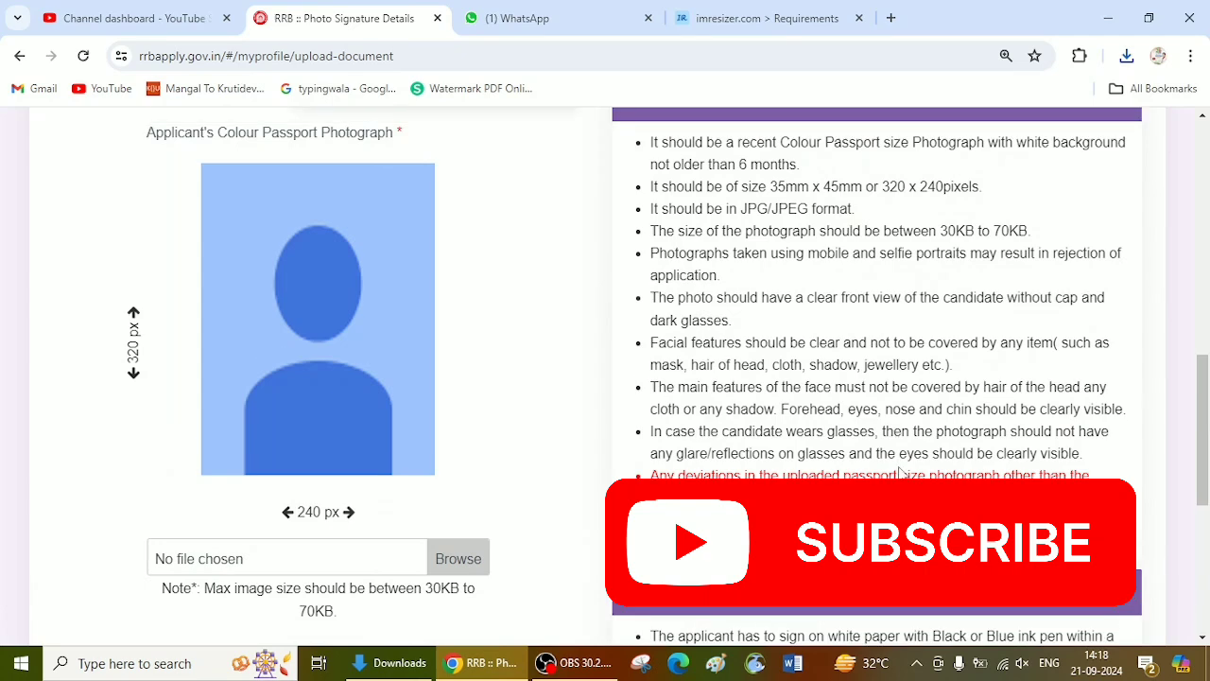
{"action": "left_click", "coordinate": [832, 18]}
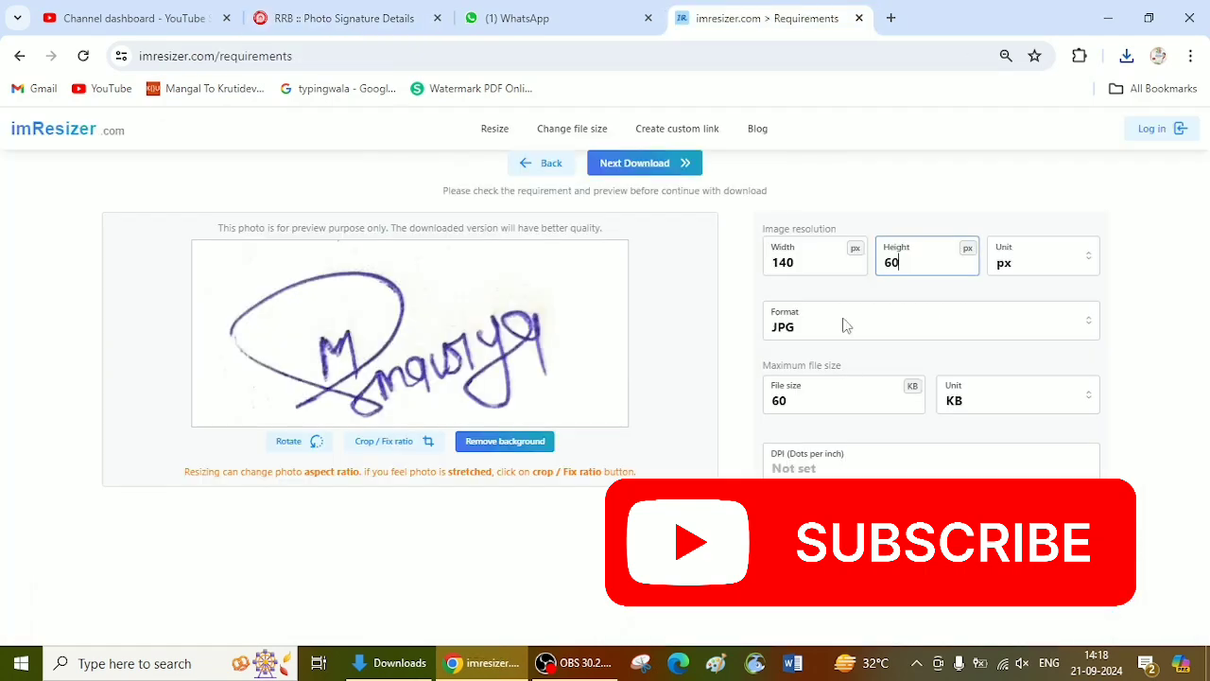
{"action": "left_click", "coordinate": [659, 172]}
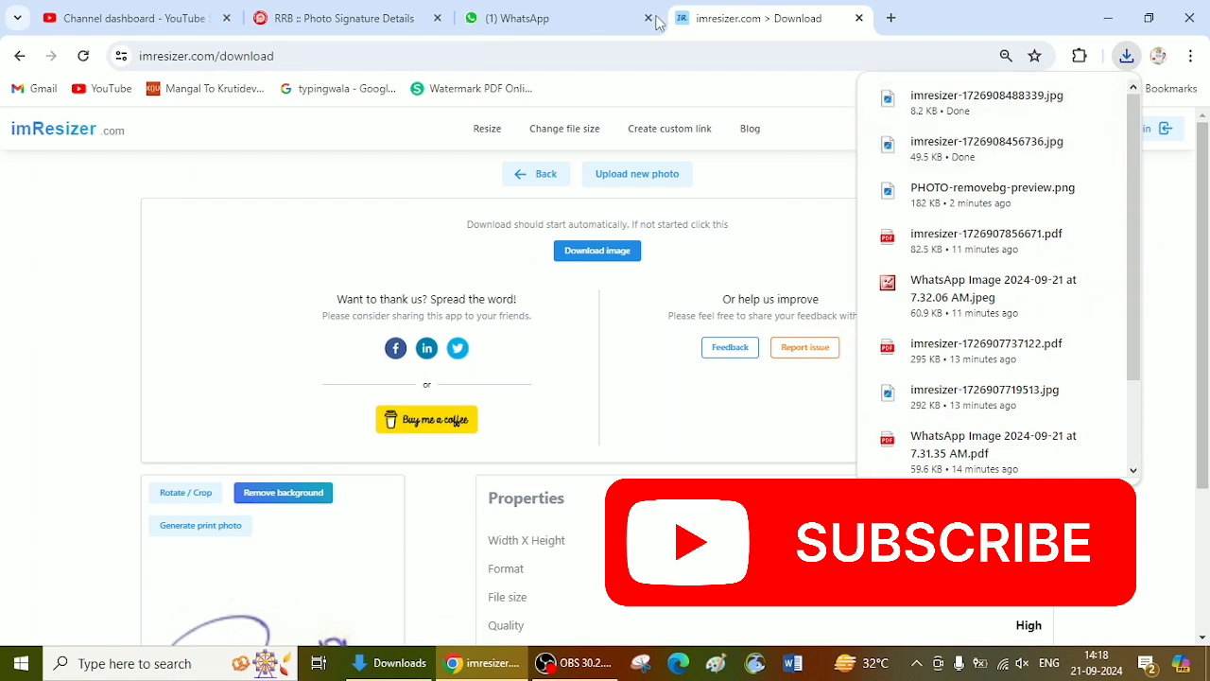
Step: Compare the downloaded signature's file size and dimensions with the size limits given on the RRB upload page
{"action": "left_click", "coordinate": [571, 12]}
{"action": "left_click", "coordinate": [343, 15]}
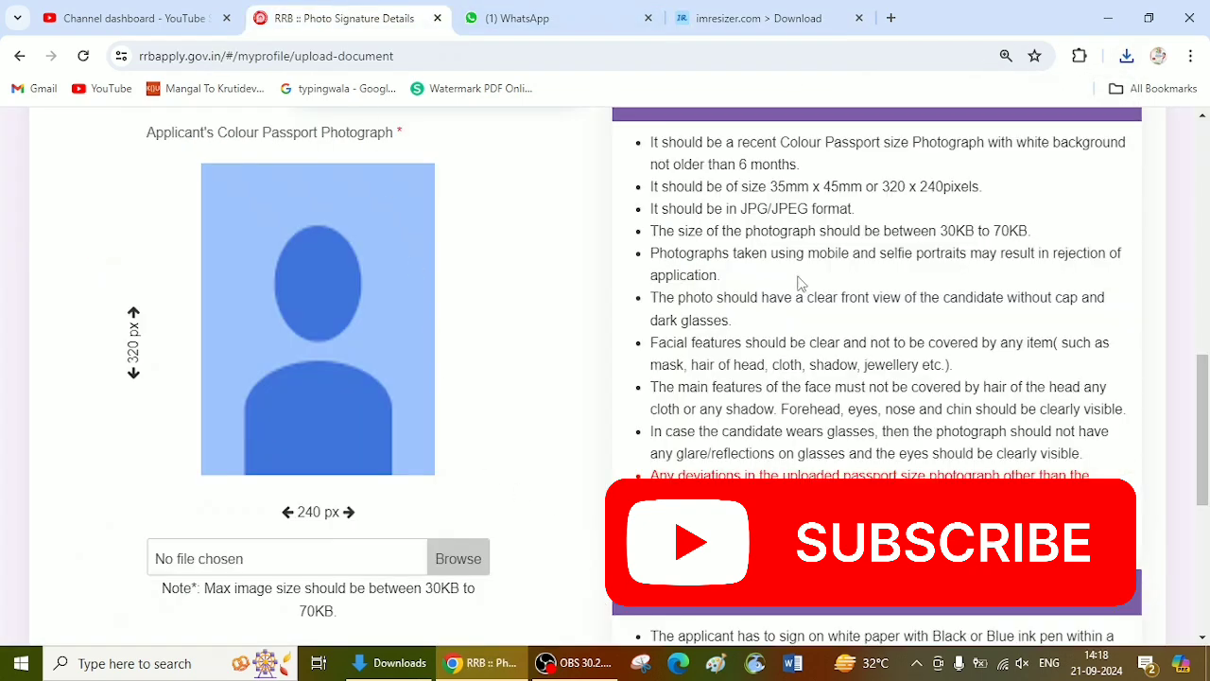
{"action": "left_click_drag", "start_coordinate": [948, 230], "coordinate": [977, 233]}
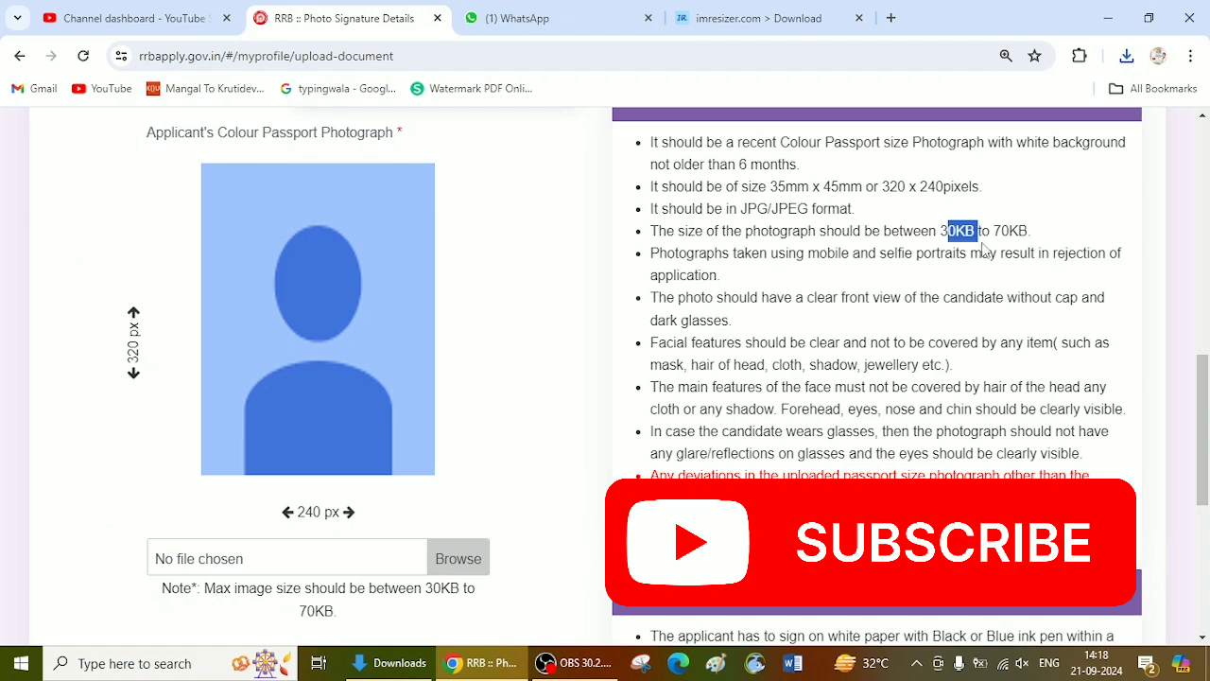
{"action": "left_click", "coordinate": [808, 14]}
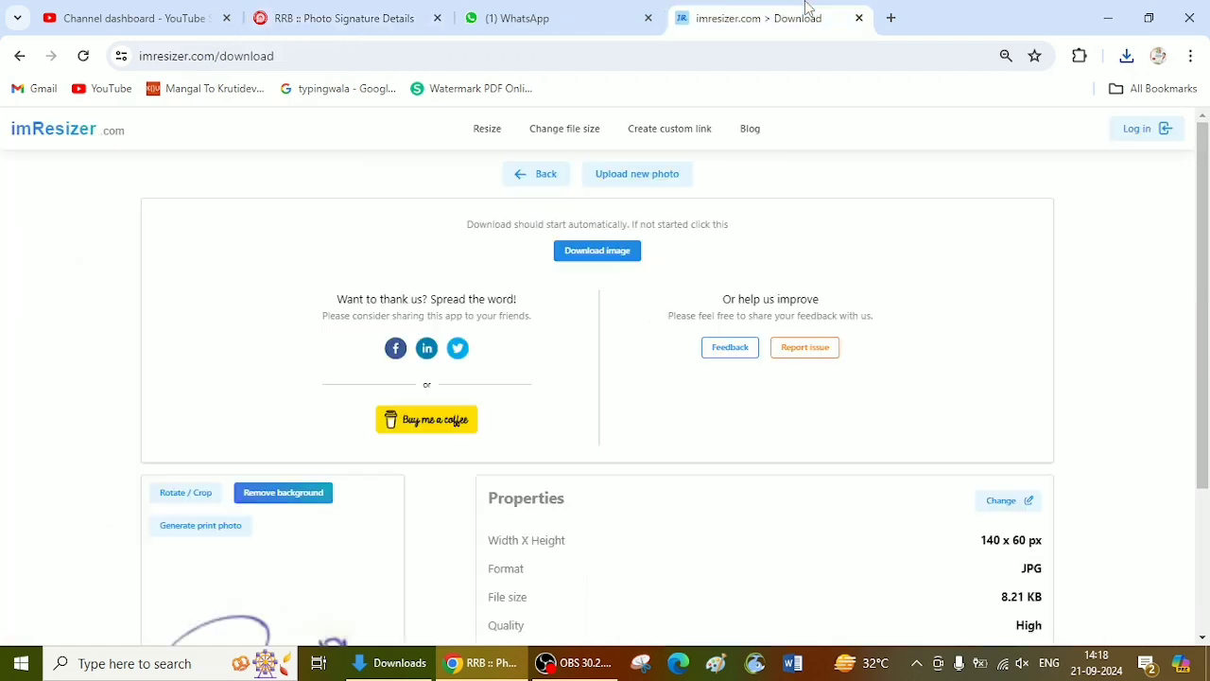
{"action": "left_click", "coordinate": [1126, 55]}
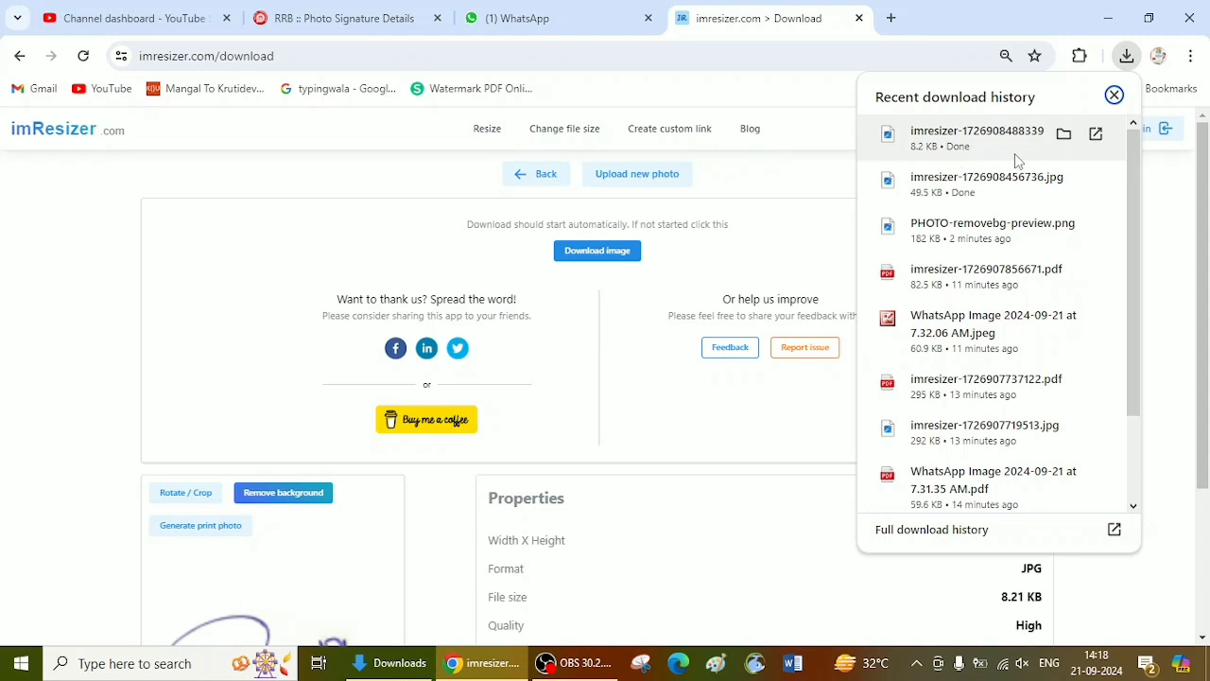
{"action": "left_click", "coordinate": [743, 477]}
{"action": "scroll", "coordinate": [739, 501], "scroll_direction": "down", "scroll_amount": 1}
{"action": "scroll", "coordinate": [739, 501], "scroll_direction": "down", "scroll_amount": 2}
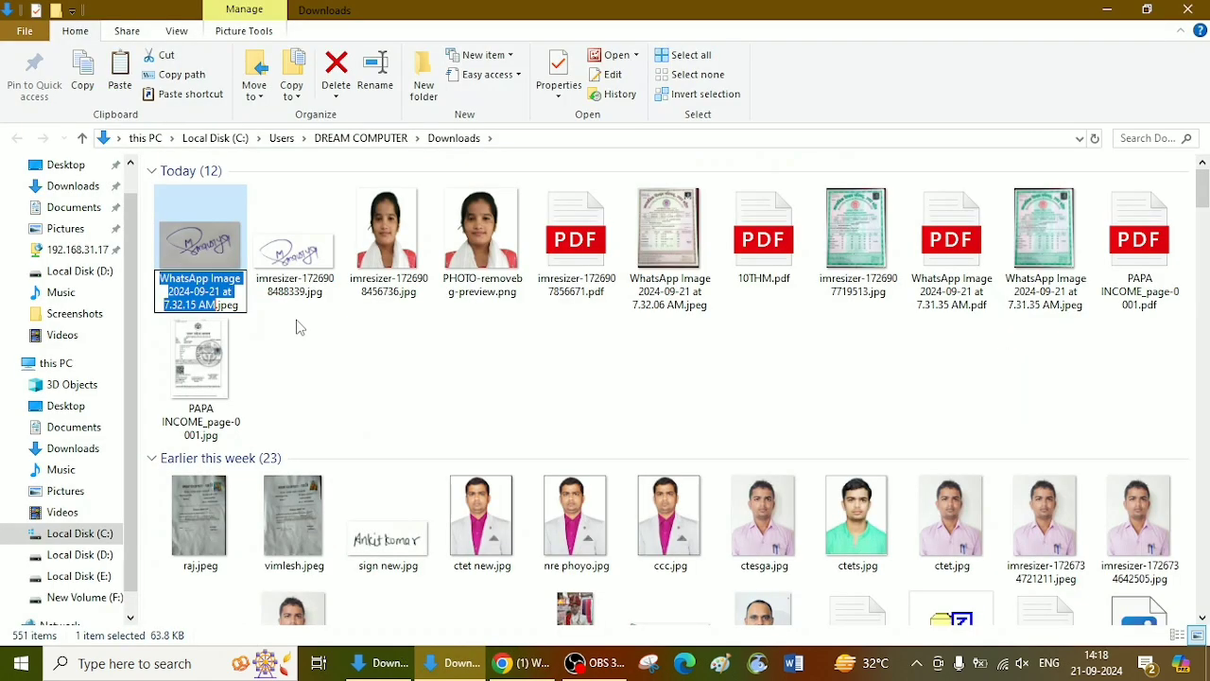
{"action": "scroll", "coordinate": [316, 330], "scroll_direction": "up", "scroll_amount": 1}
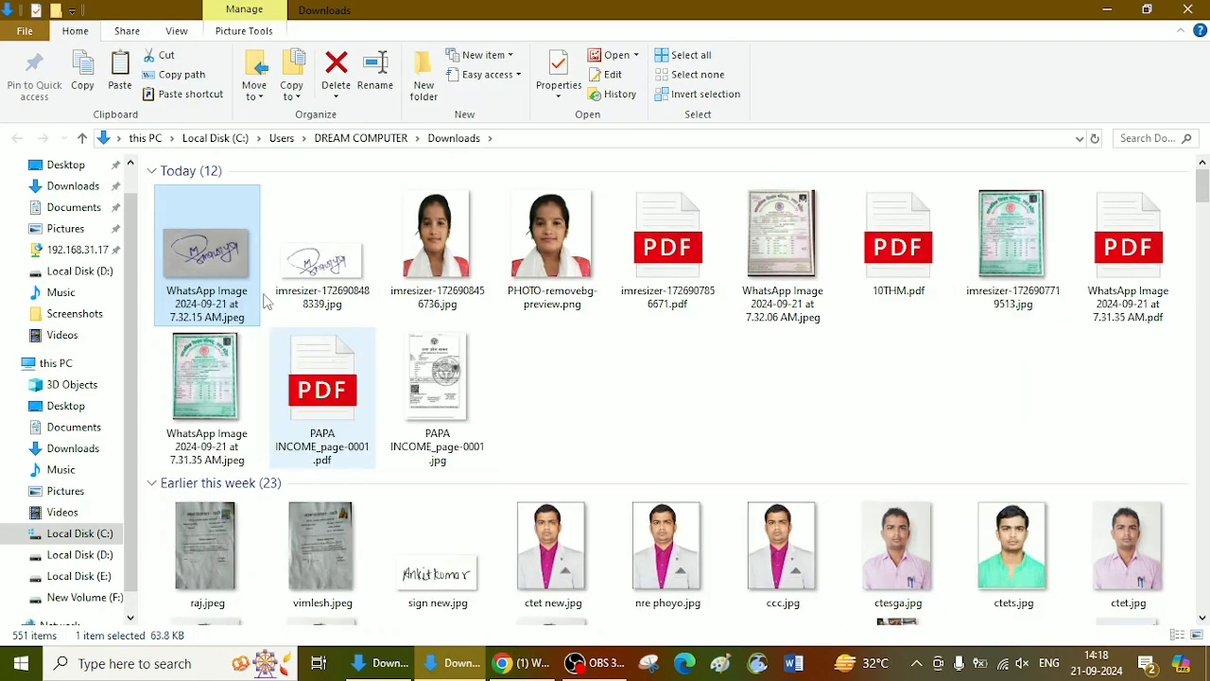
Step: Delete the undersized resized signature file imresizer-1726908488339.jpg from the Downloads folder
{"action": "right_click", "coordinate": [207, 246]}
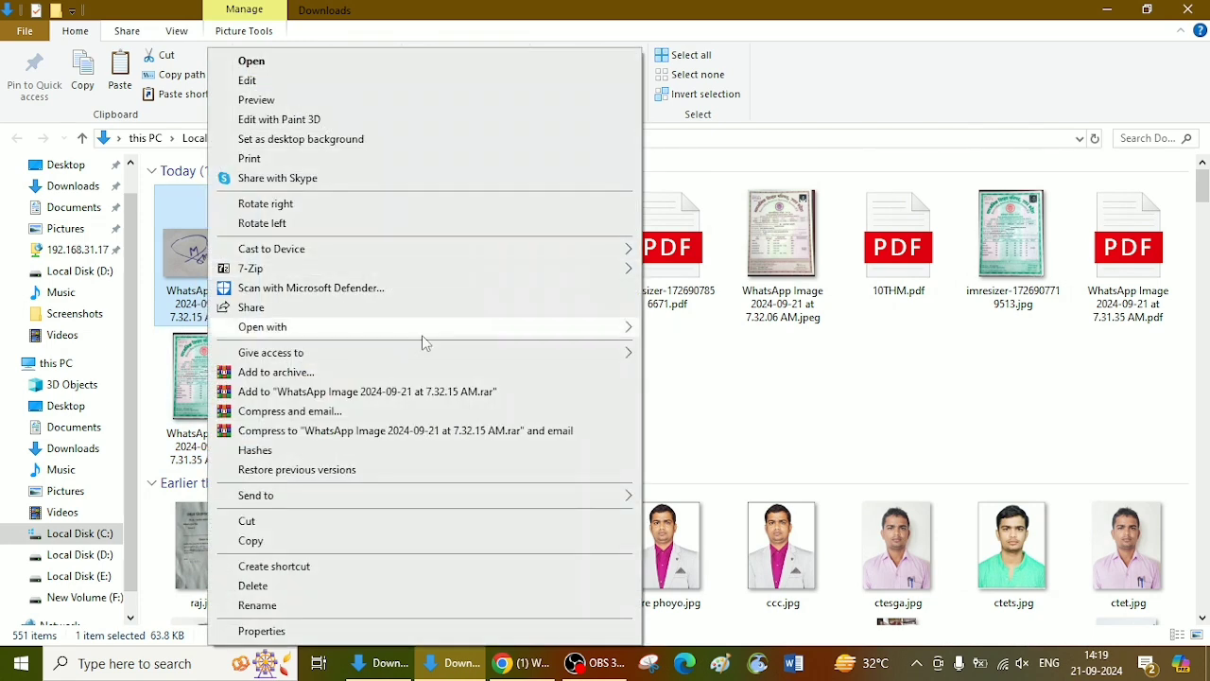
{"action": "left_click", "coordinate": [693, 378]}
{"action": "left_click", "coordinate": [336, 238]}
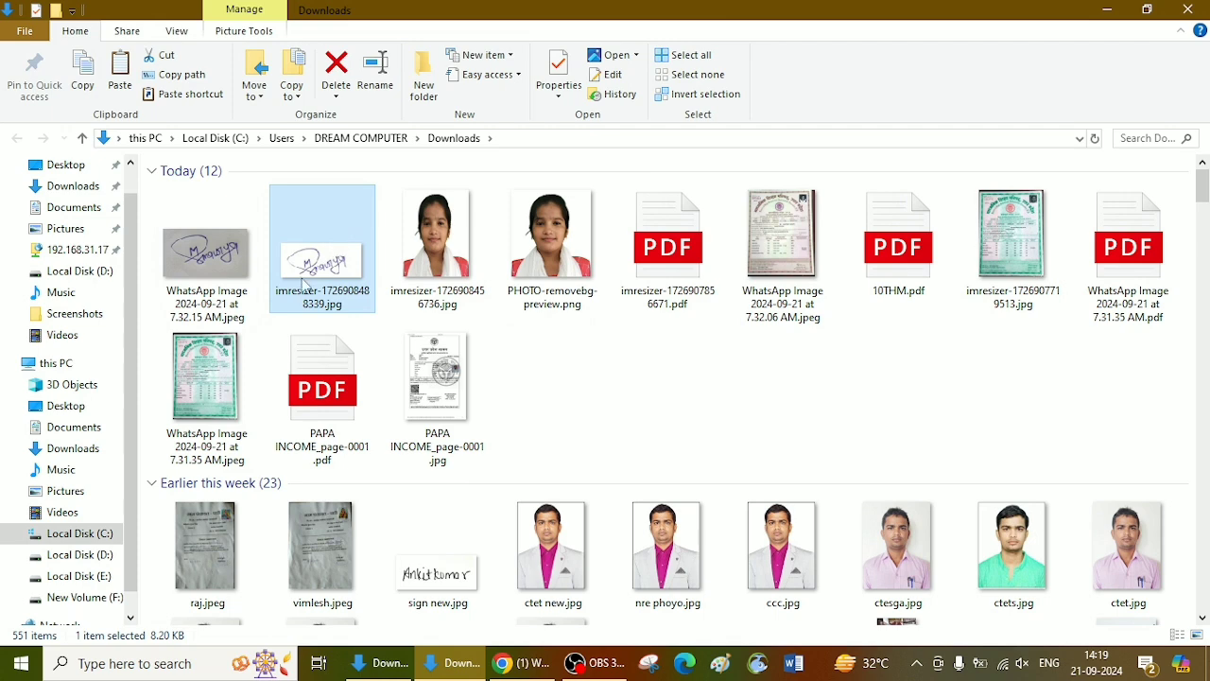
{"action": "key", "text": "Delete"}
Step: Open the original signature image in Microsoft Office 2010's picture editor, set brightness to 20 and contrast to 100, and save it
{"action": "right_click", "coordinate": [226, 249]}
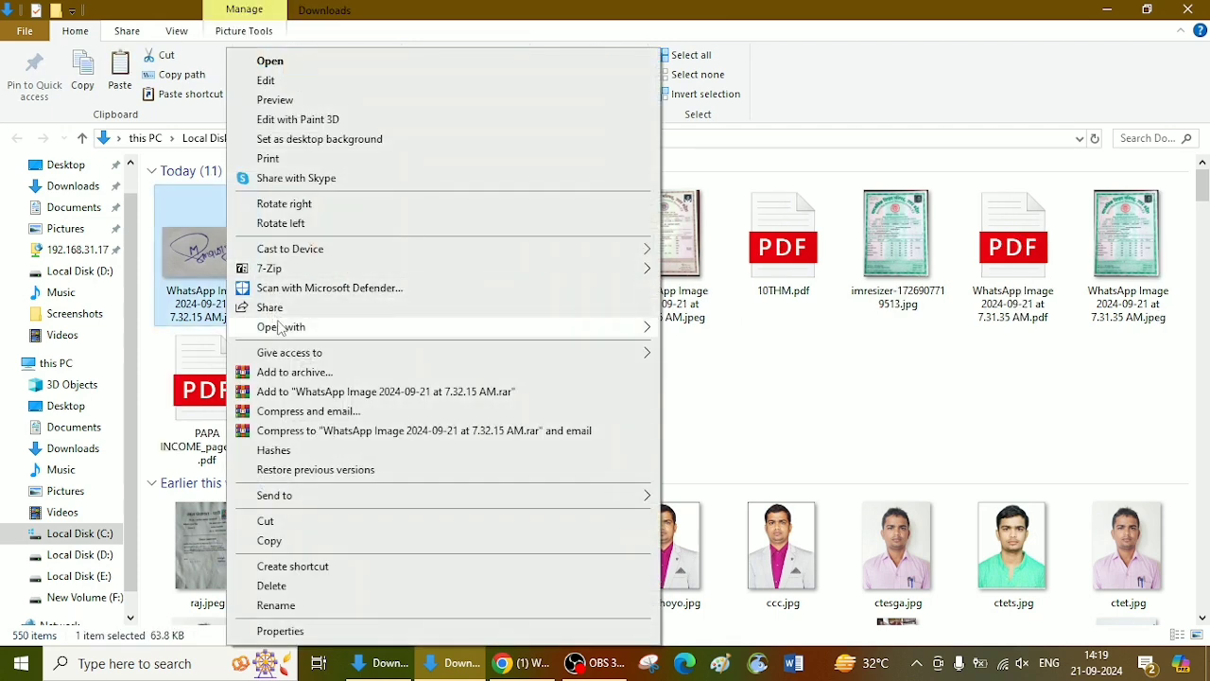
{"action": "mouse_move", "coordinate": [283, 326]}
{"action": "left_click", "coordinate": [800, 368]}
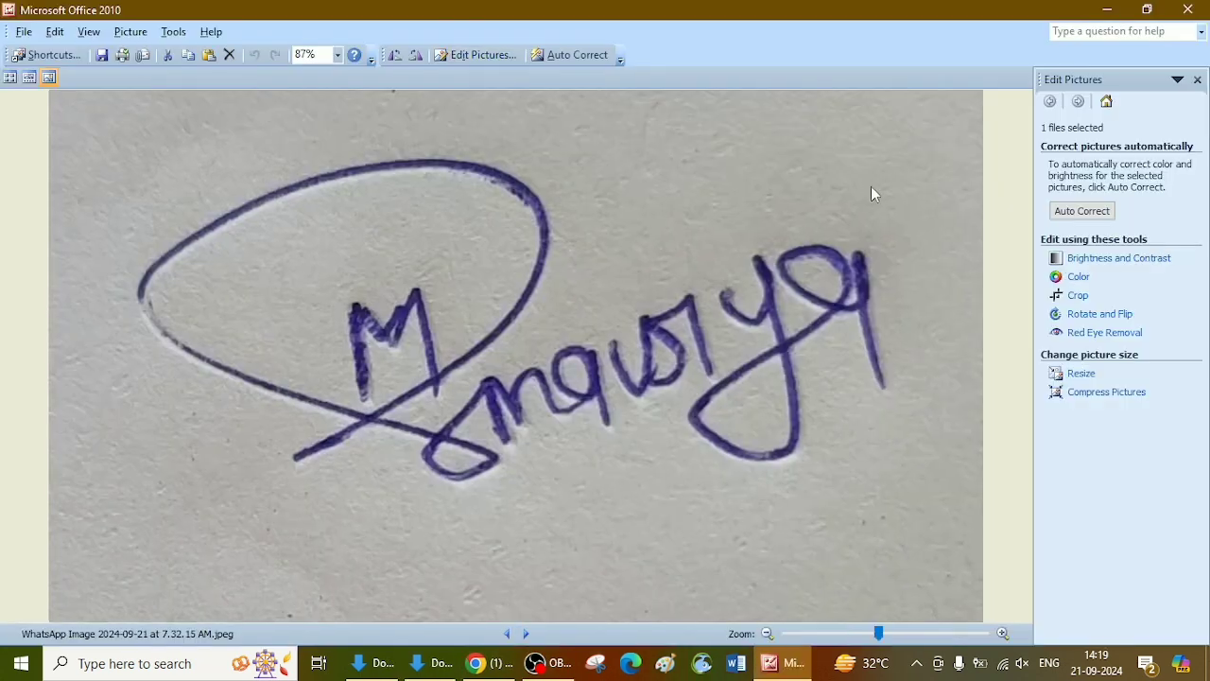
{"action": "left_click", "coordinate": [1115, 260]}
{"action": "left_click_drag", "start_coordinate": [1098, 293], "coordinate": [1105, 293]}
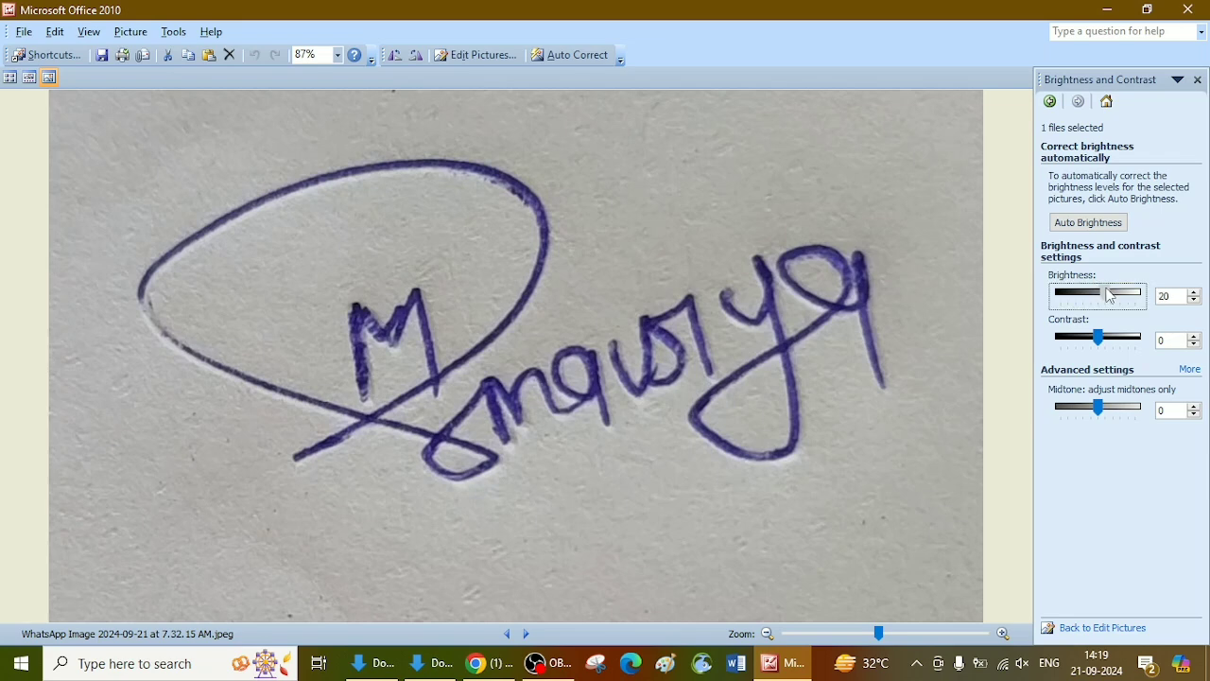
{"action": "left_click_drag", "start_coordinate": [1102, 339], "coordinate": [1138, 337]}
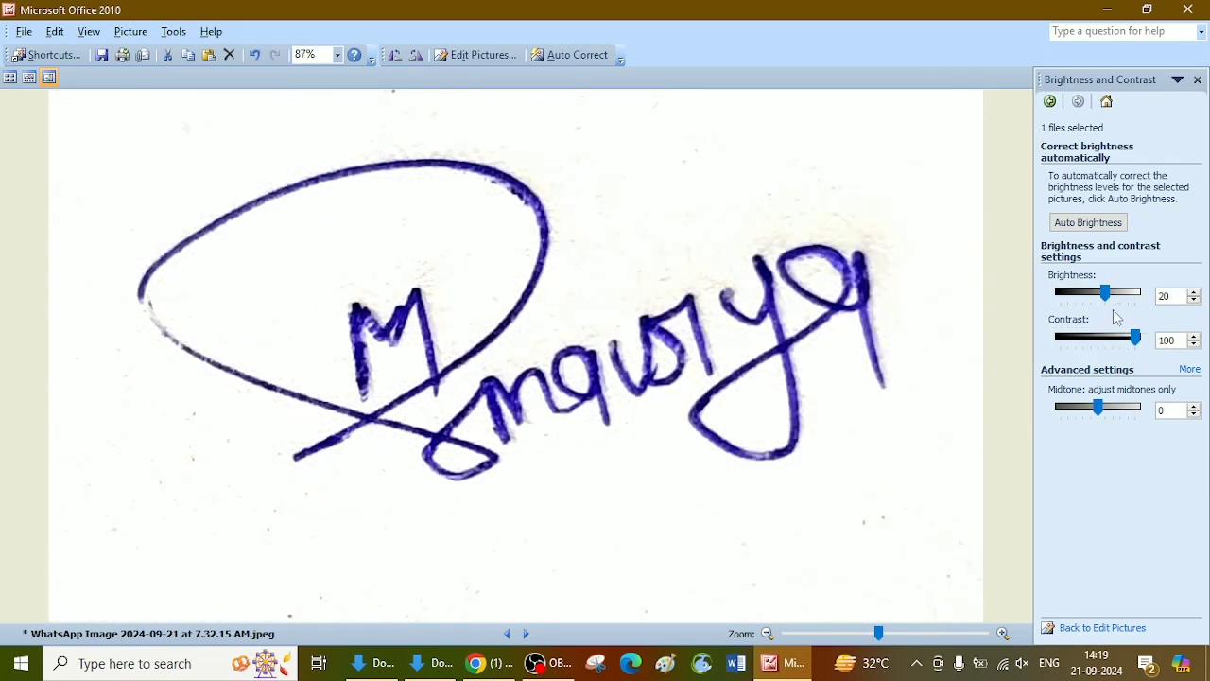
{"action": "key", "text": "ctrl+s"}
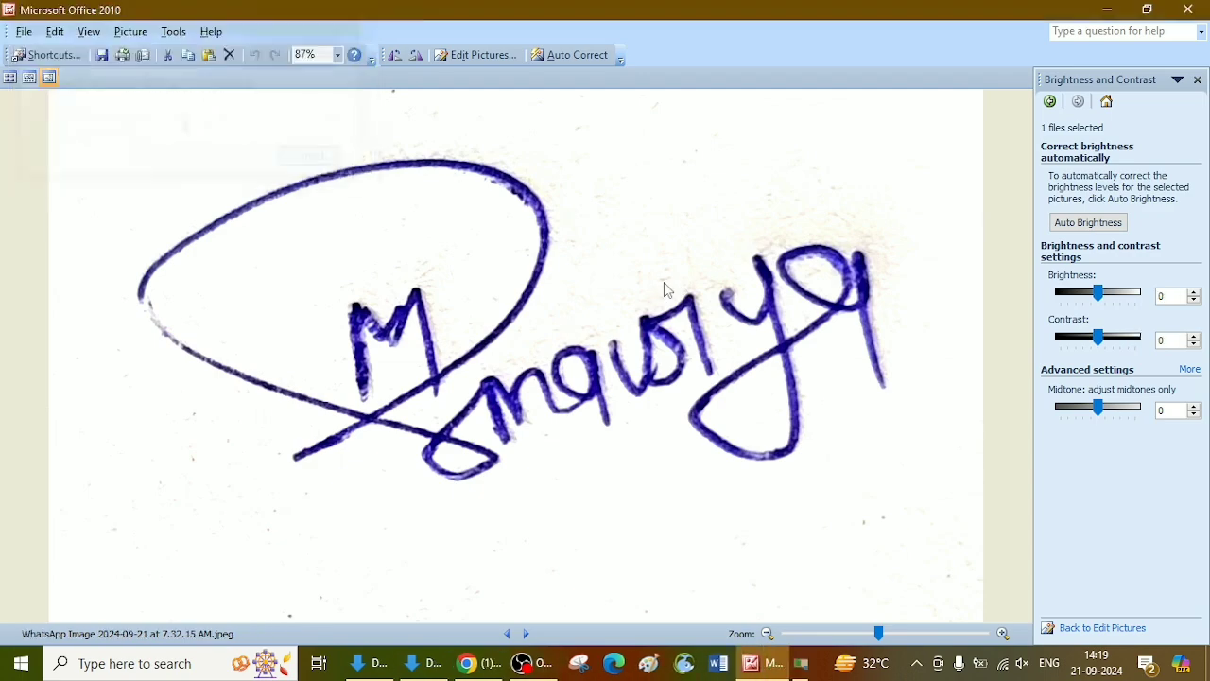
{"action": "left_click", "coordinate": [1187, 9]}
Step: Upload the enhanced signature image from Downloads to imResizer in the browser and download it resized to 50 x 20 mm
{"action": "key", "text": "alt+Tab"}
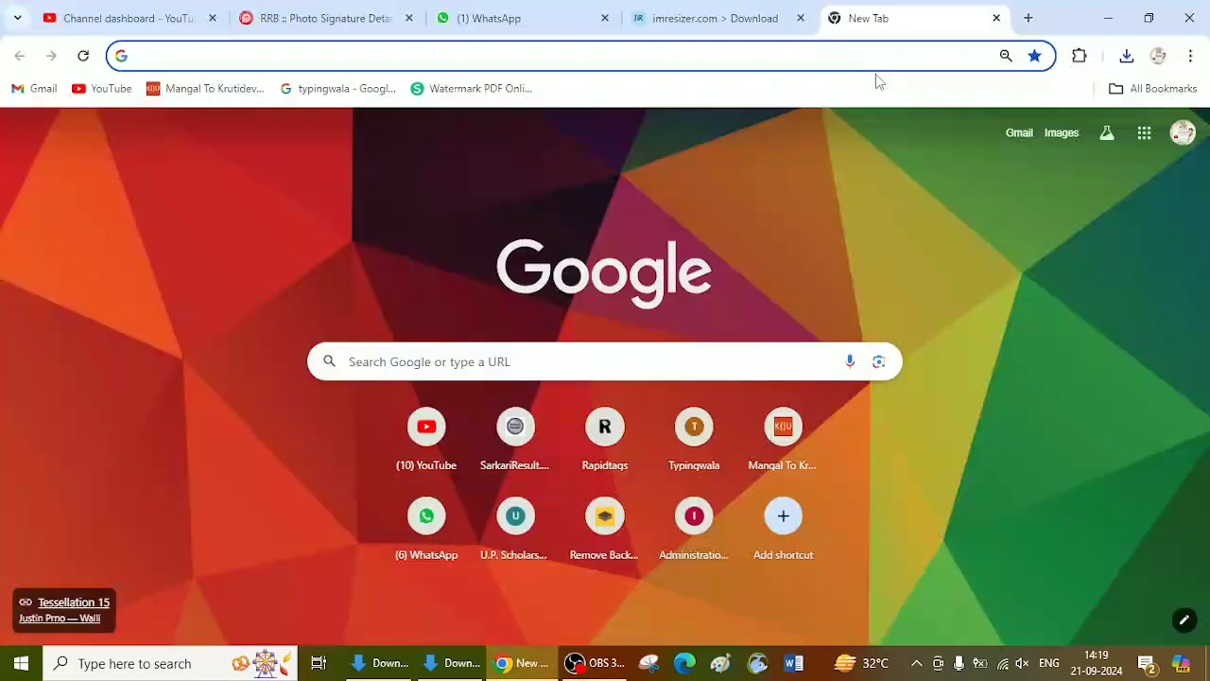
{"action": "left_click", "coordinate": [700, 18]}
{"action": "scroll", "coordinate": [584, 322], "scroll_direction": "up", "scroll_amount": 1}
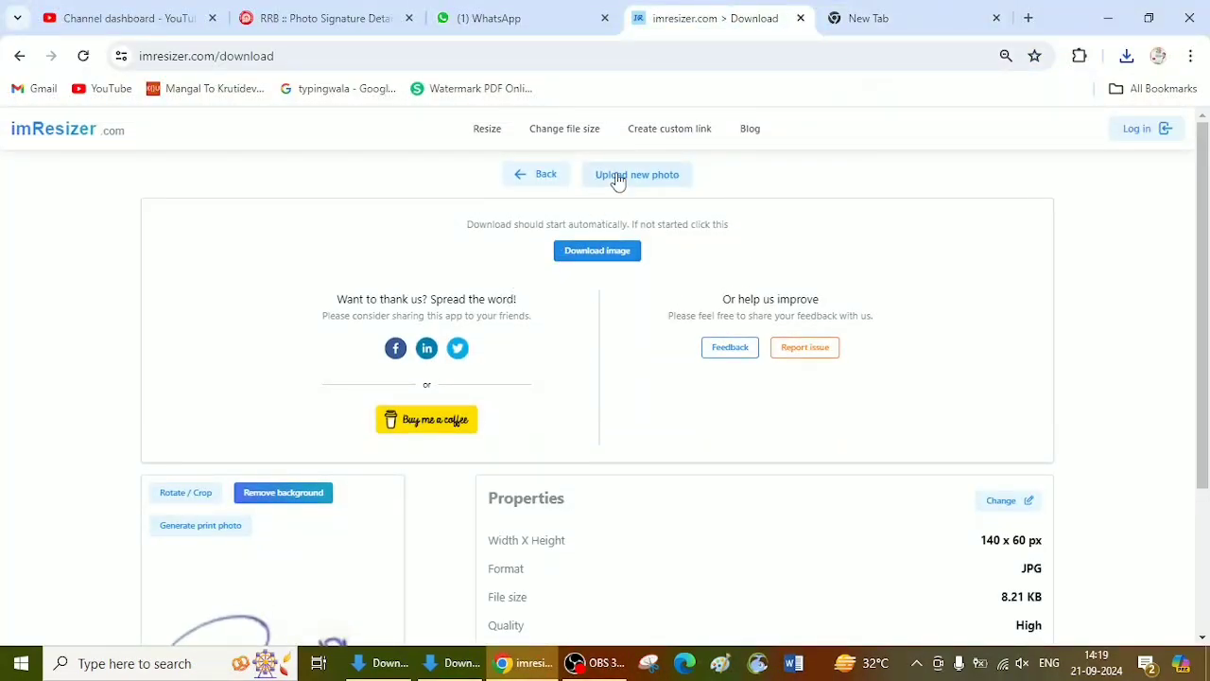
{"action": "left_click", "coordinate": [613, 180]}
{"action": "left_click", "coordinate": [421, 417]}
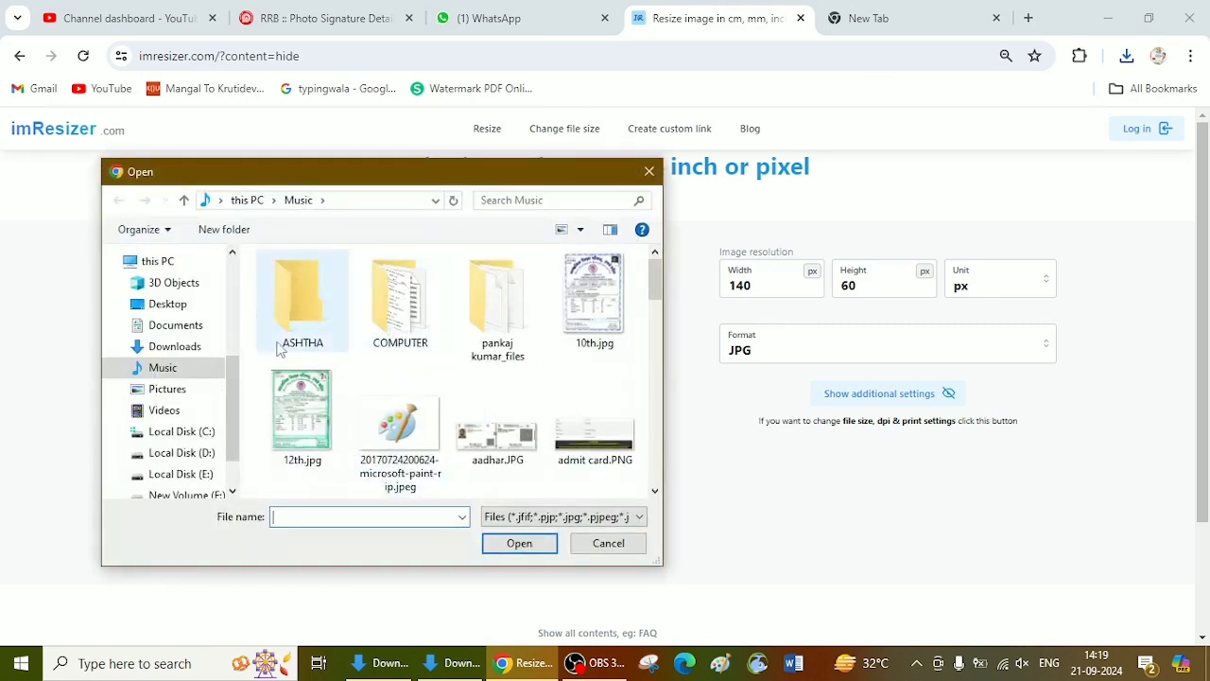
{"action": "left_click", "coordinate": [175, 347]}
{"action": "double_click", "coordinate": [302, 300]}
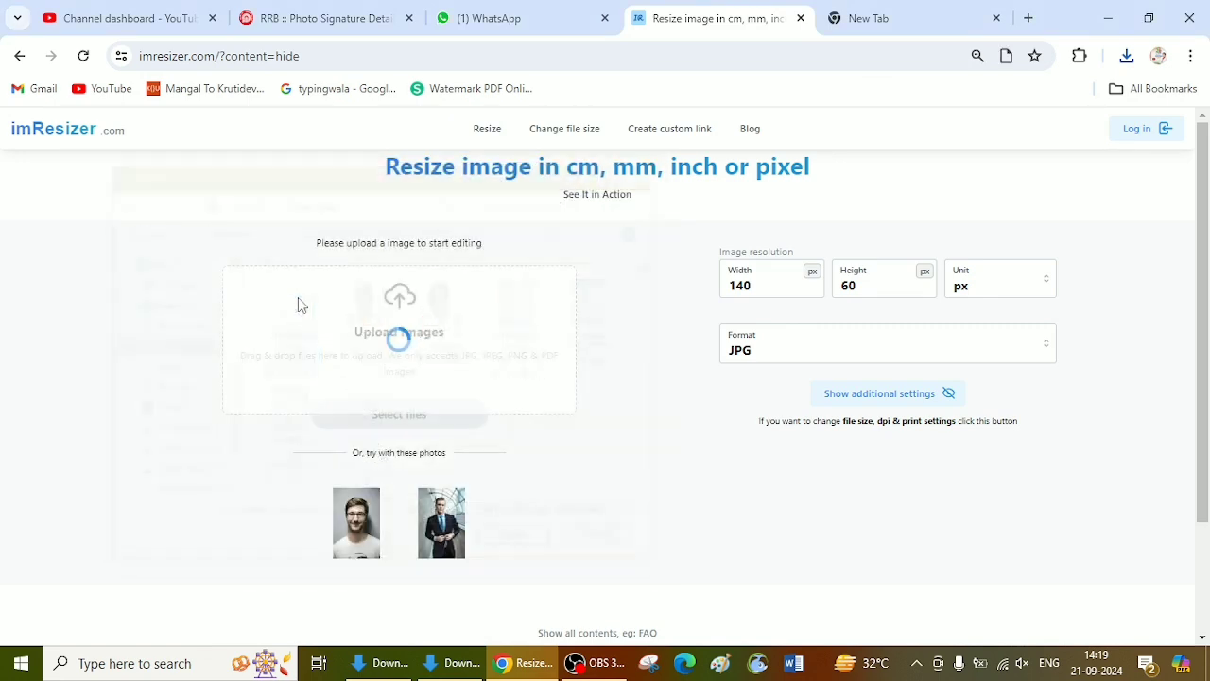
{"action": "left_click", "coordinate": [658, 170]}
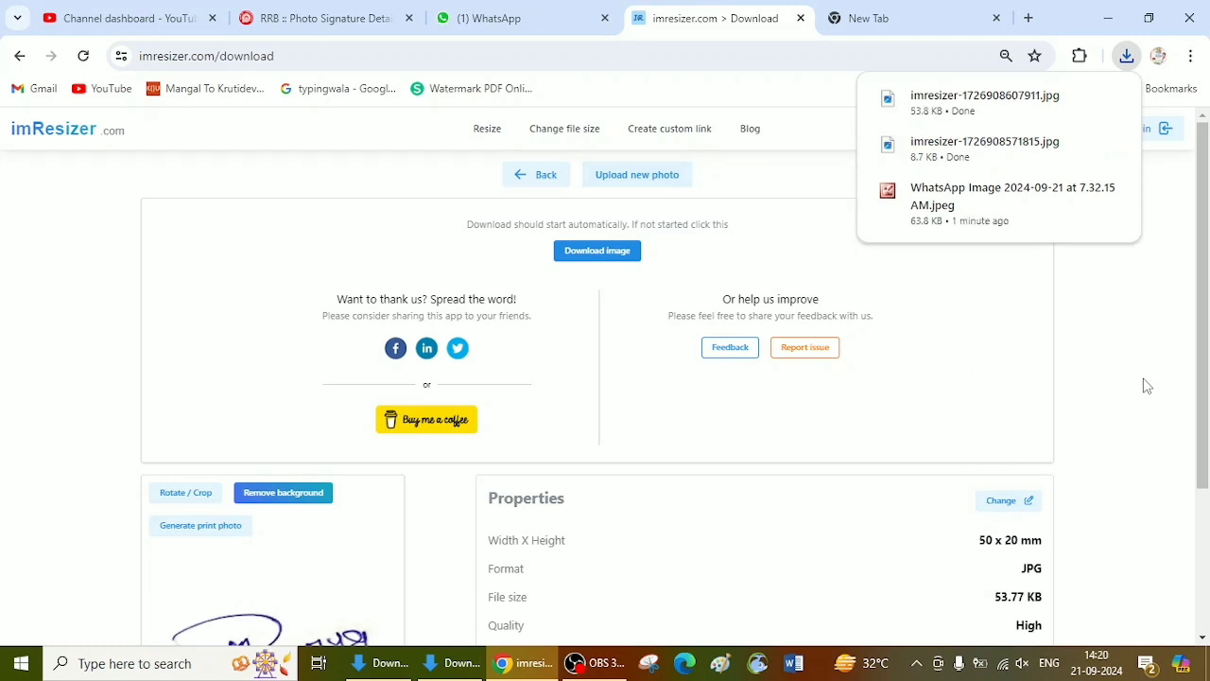
Step: Check the resized signature's dimensions and file size in its imResizer properties
{"action": "scroll", "coordinate": [1193, 412], "scroll_direction": "down", "scroll_amount": 3}
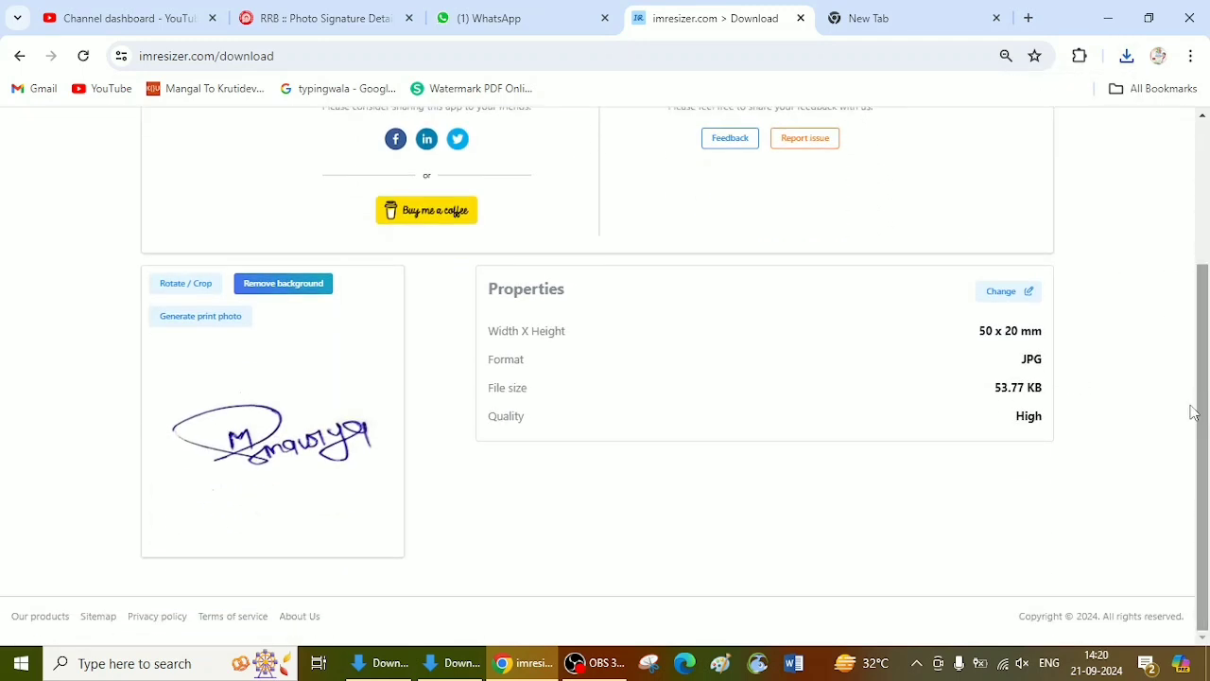
{"action": "left_click_drag", "start_coordinate": [981, 343], "coordinate": [1043, 333]}
{"action": "left_click", "coordinate": [997, 392]}
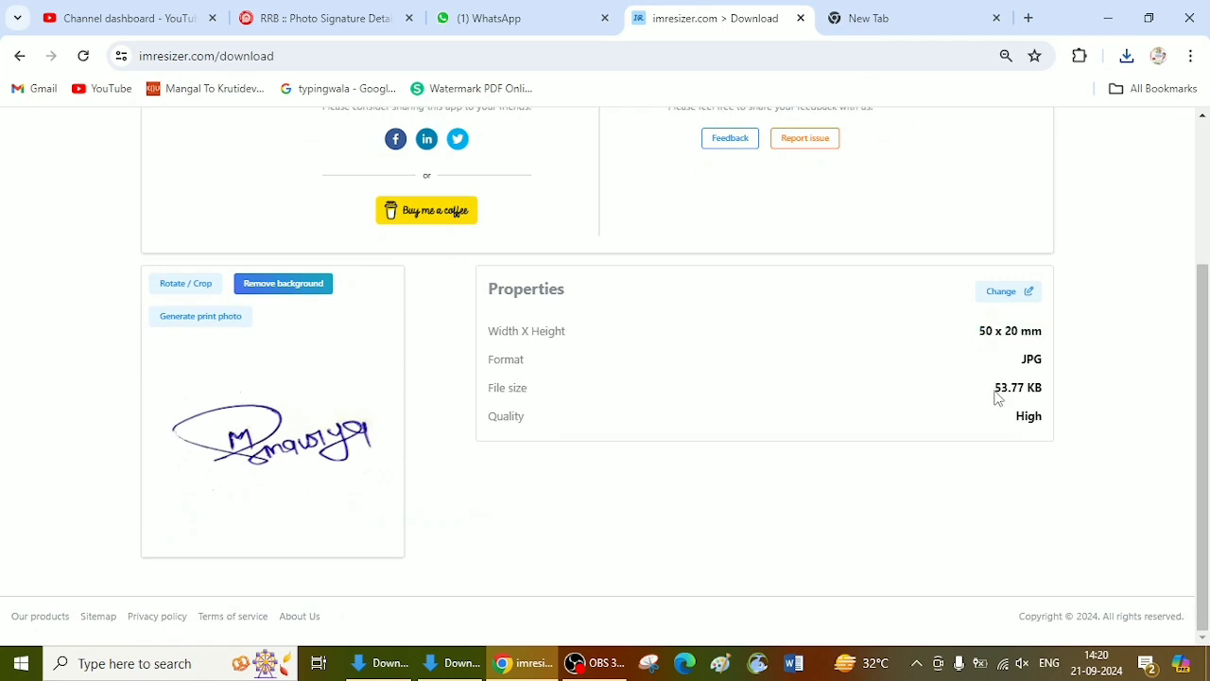
{"action": "left_click_drag", "start_coordinate": [997, 397], "coordinate": [1049, 397]}
Step: On the RRB upload page, upload imresizer-1726908456736.jpg from Downloads as the applicant's colour passport photograph and accept the crop
{"action": "left_click", "coordinate": [364, 16]}
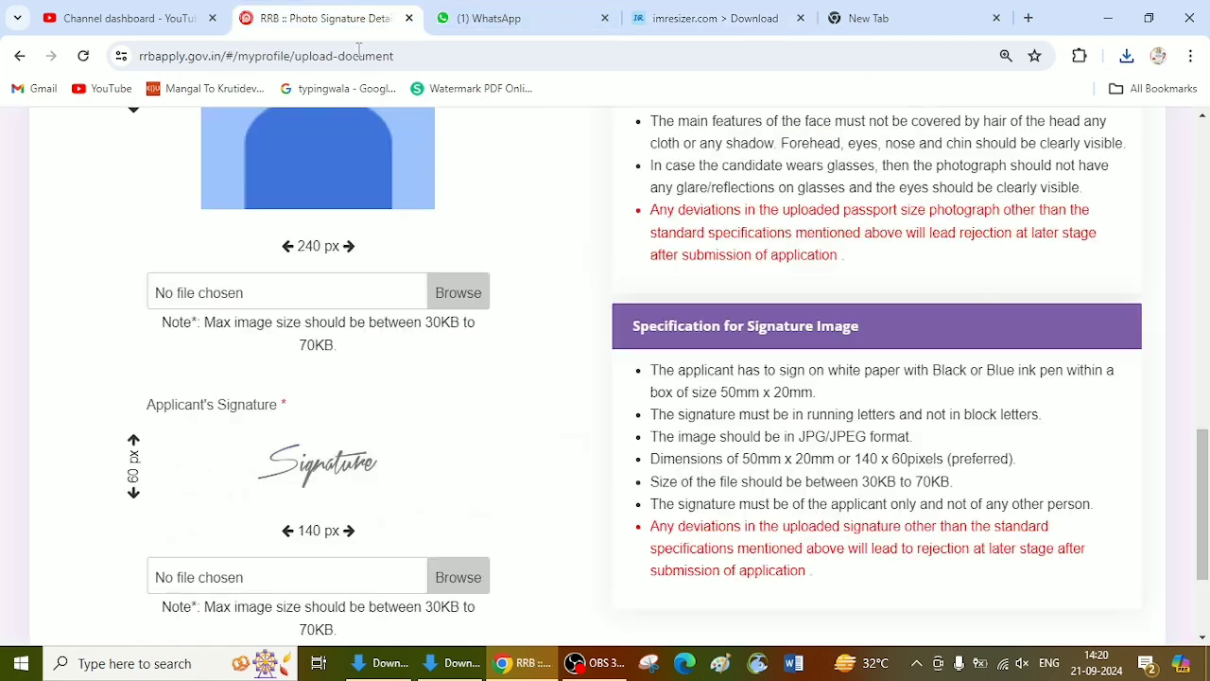
{"action": "scroll", "coordinate": [157, 424], "scroll_direction": "down", "scroll_amount": 1}
{"action": "scroll", "coordinate": [359, 283], "scroll_direction": "up", "scroll_amount": 1}
{"action": "left_click", "coordinate": [442, 303]}
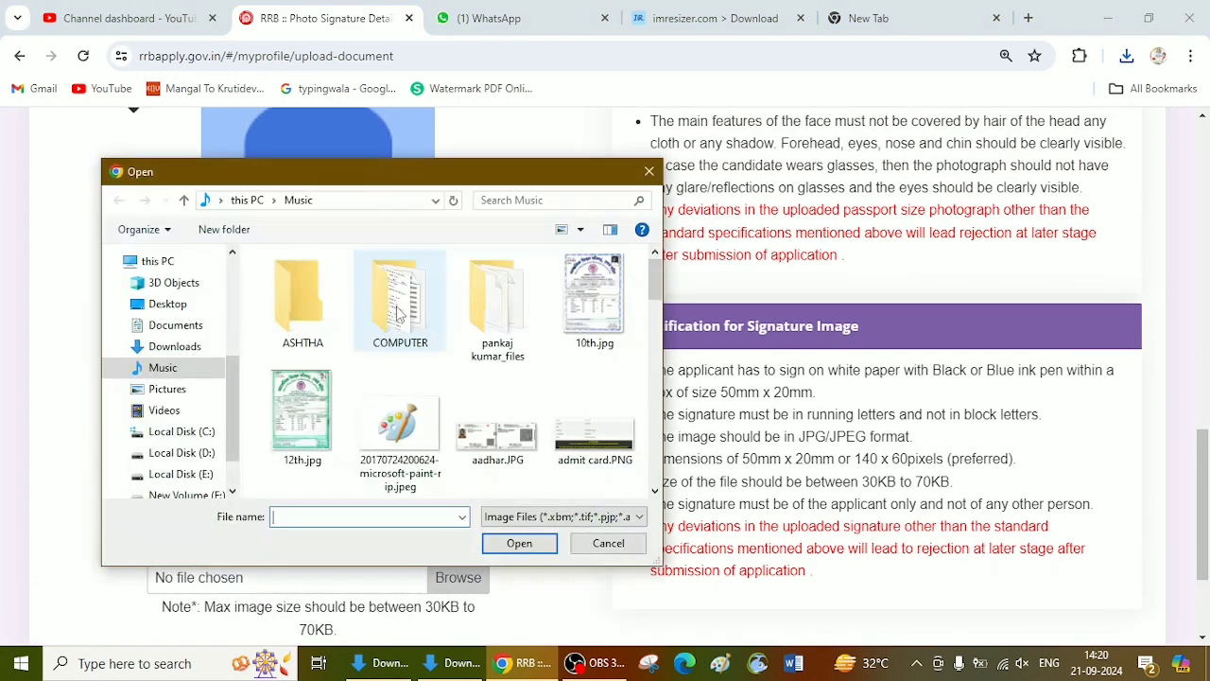
{"action": "left_click", "coordinate": [175, 346]}
{"action": "double_click", "coordinate": [511, 337]}
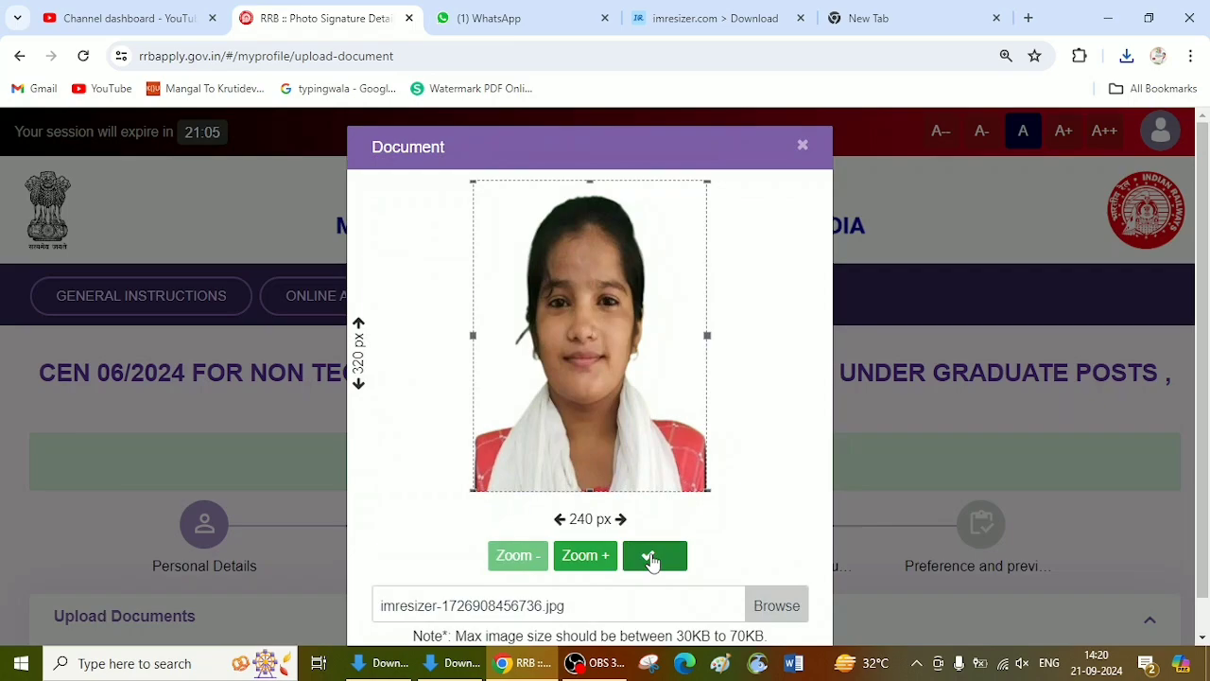
{"action": "left_click", "coordinate": [651, 559]}
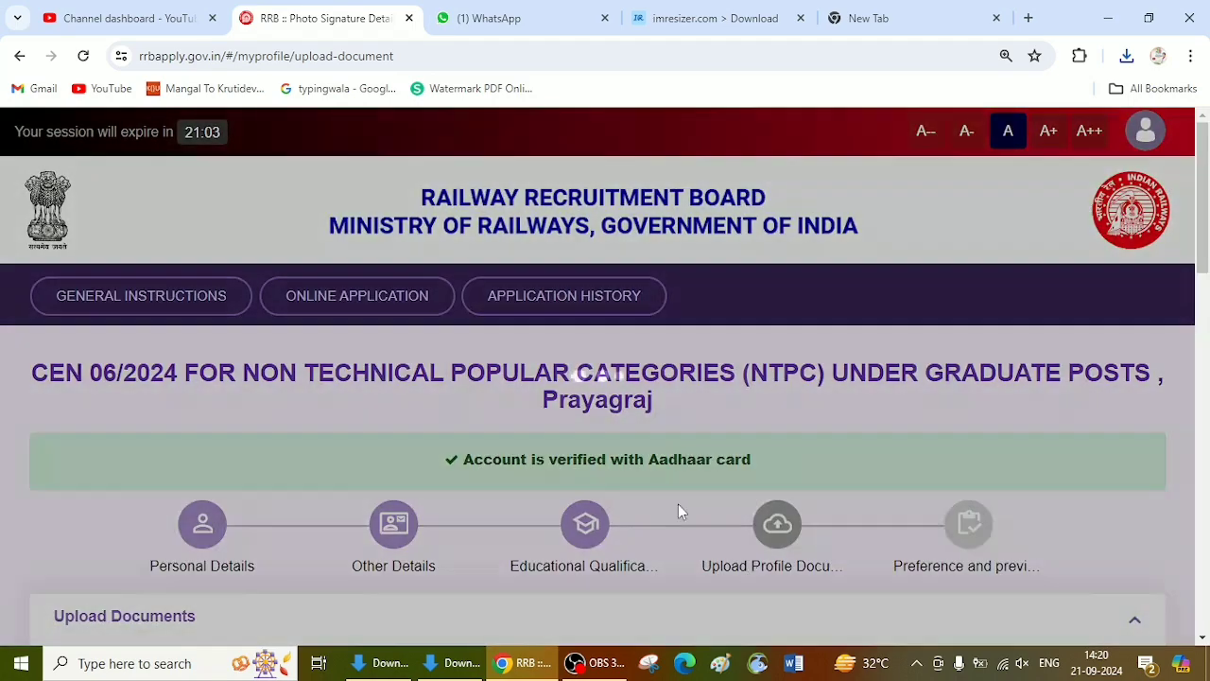
Step: Upload imresizer-1726908607911.jpg from Downloads as the applicant's signature
{"action": "scroll", "coordinate": [652, 454], "scroll_direction": "down", "scroll_amount": 3}
{"action": "scroll", "coordinate": [674, 389], "scroll_direction": "down", "scroll_amount": 6}
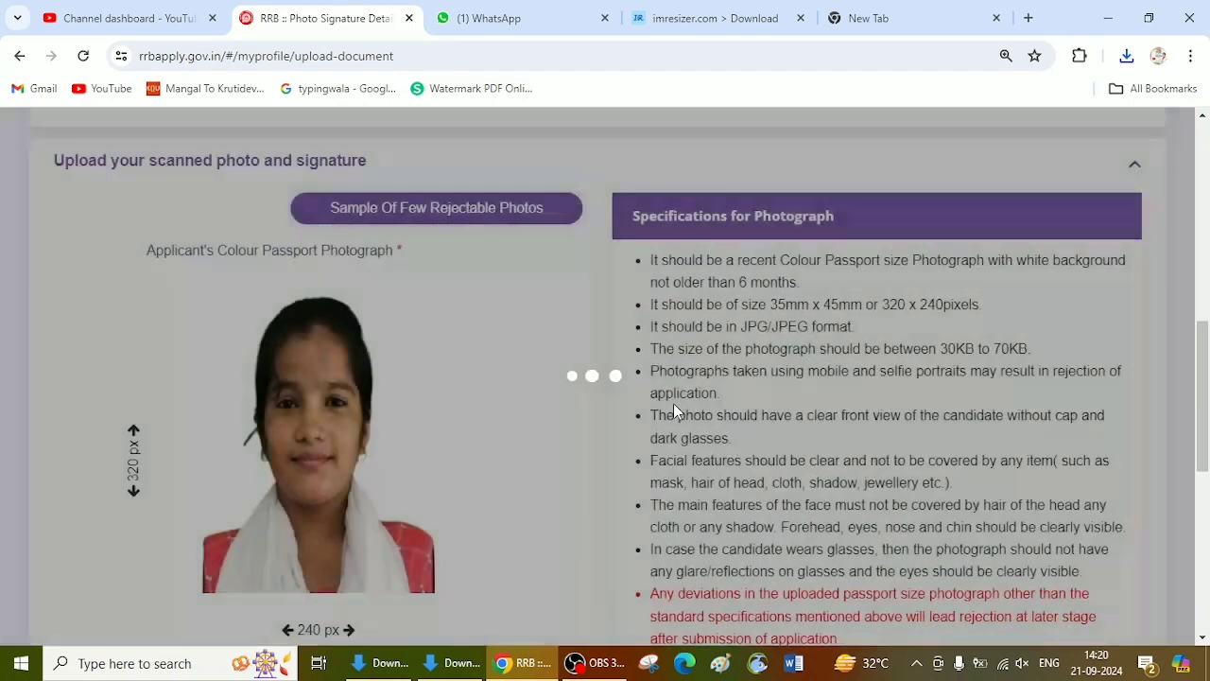
{"action": "scroll", "coordinate": [321, 407], "scroll_direction": "down", "scroll_amount": 3}
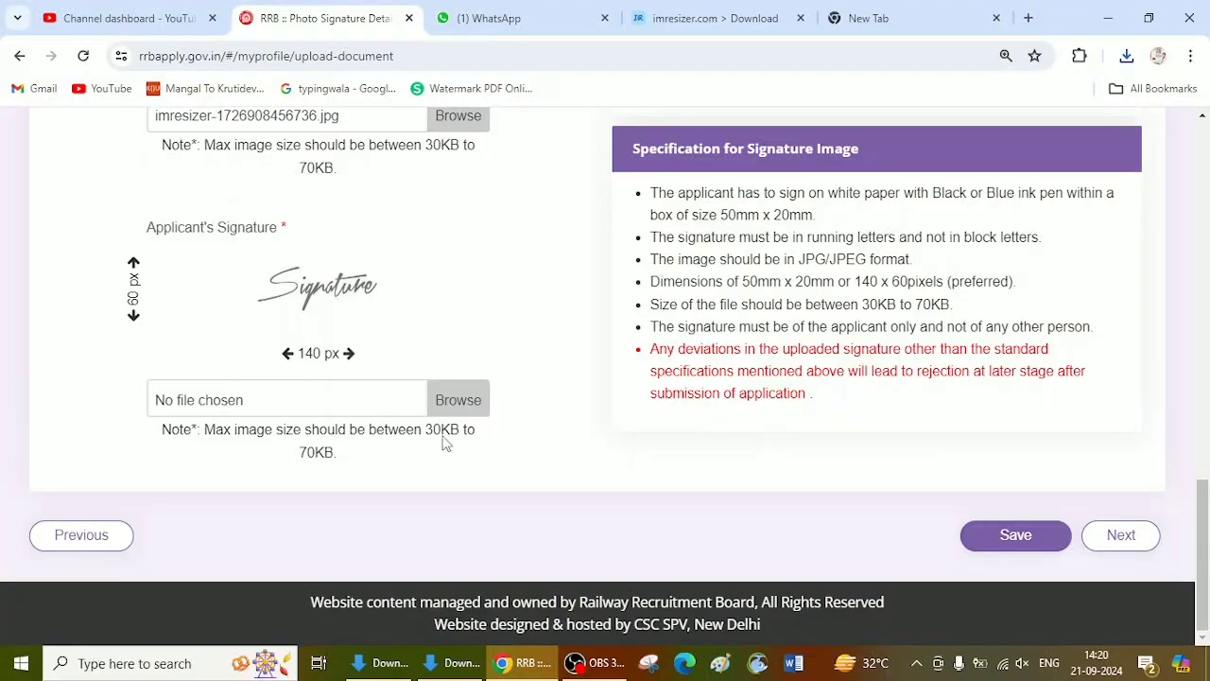
{"action": "left_click", "coordinate": [437, 401]}
{"action": "double_click", "coordinate": [288, 304]}
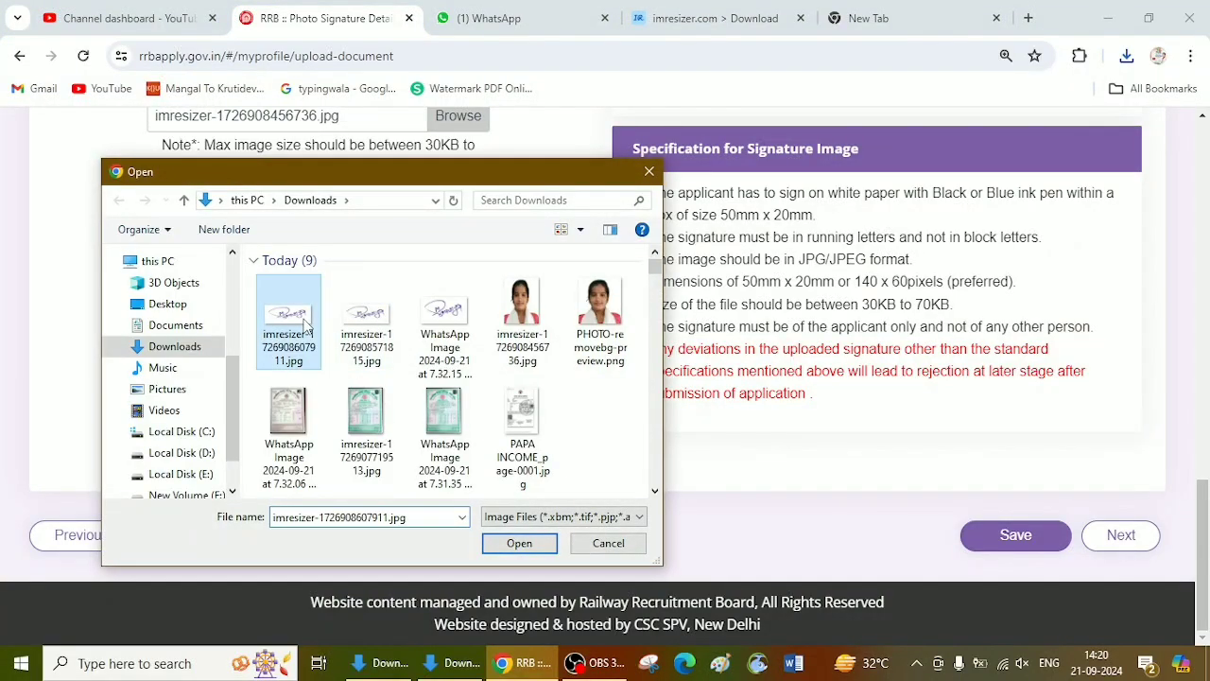
{"action": "left_click", "coordinate": [660, 291]}
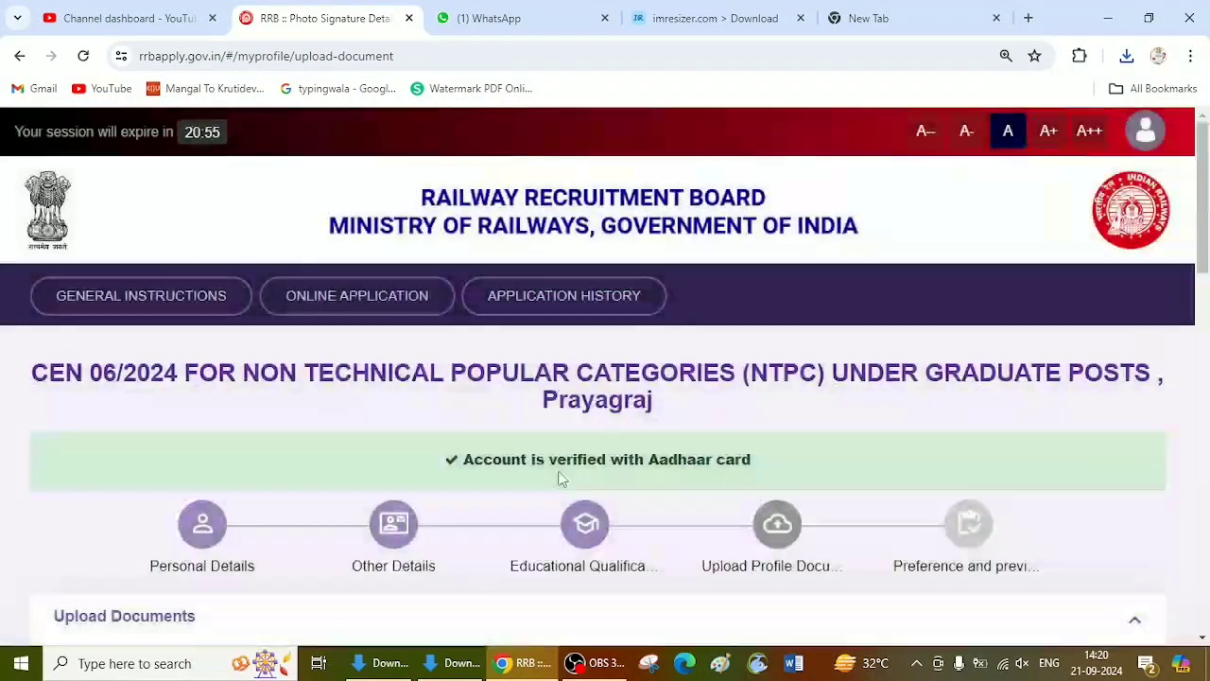
Step: Save the uploaded photograph and signature and proceed to the post preference page
{"action": "scroll", "coordinate": [567, 473], "scroll_direction": "down", "scroll_amount": 5}
{"action": "scroll", "coordinate": [614, 511], "scroll_direction": "down", "scroll_amount": 10}
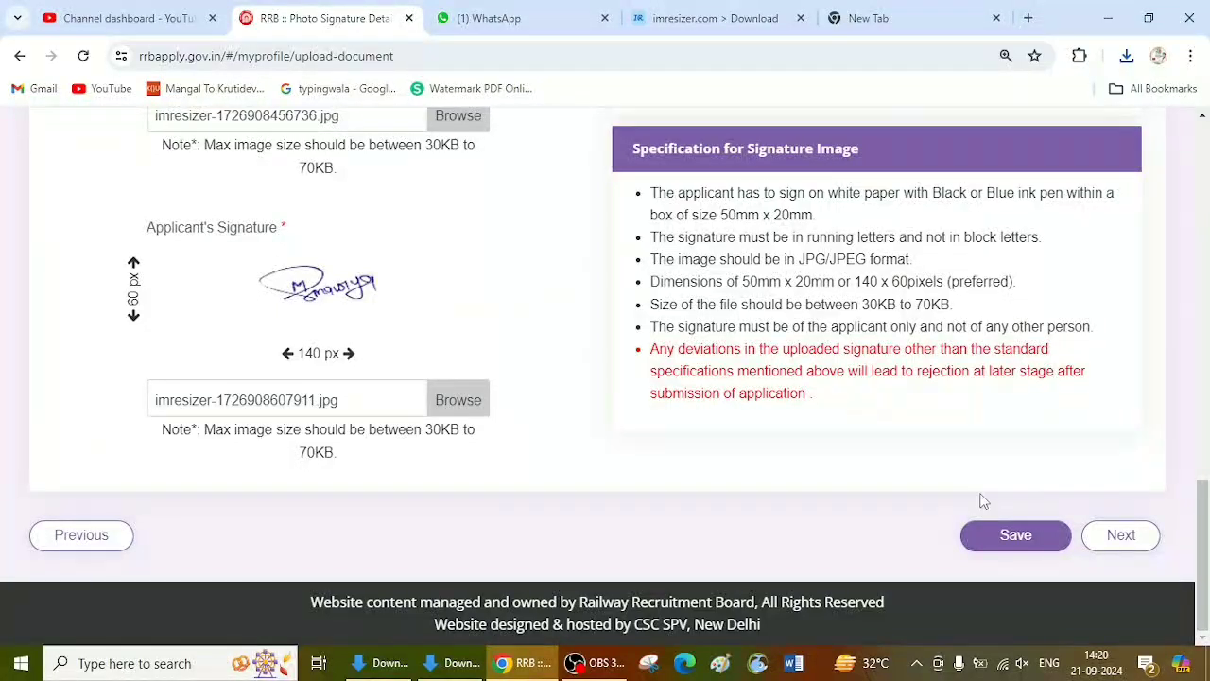
{"action": "left_click", "coordinate": [1015, 535]}
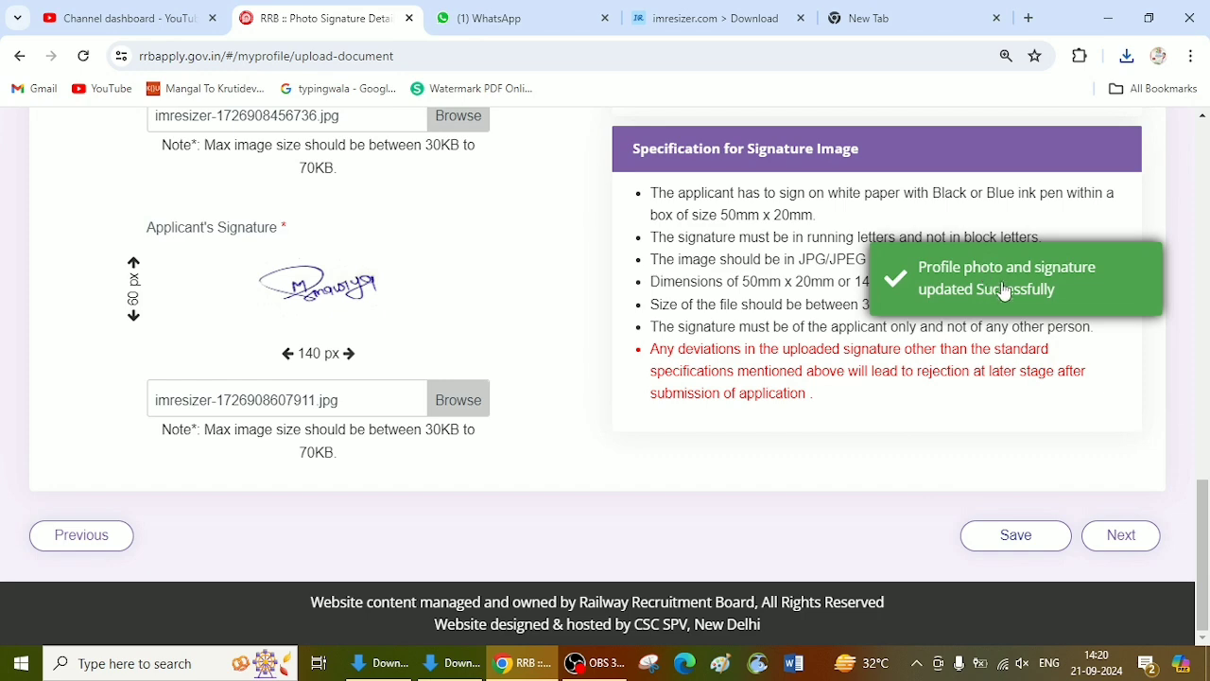
{"action": "left_click", "coordinate": [1121, 535]}
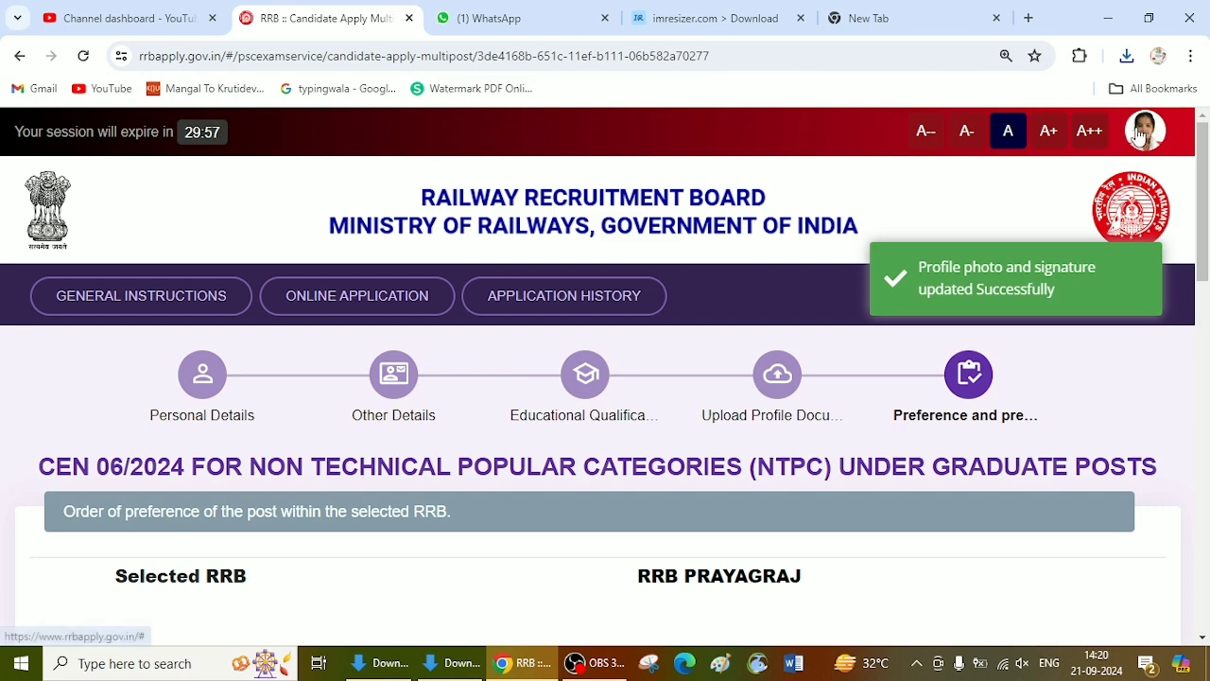
Step: Add all eligible NCR posts in preference order: Trains Clerk, Commercial Cum Ticket Clerk, Accounts Clerk Cum Typist, Junior Clerk Cum Typist
{"action": "scroll", "coordinate": [840, 493], "scroll_direction": "down", "scroll_amount": 5}
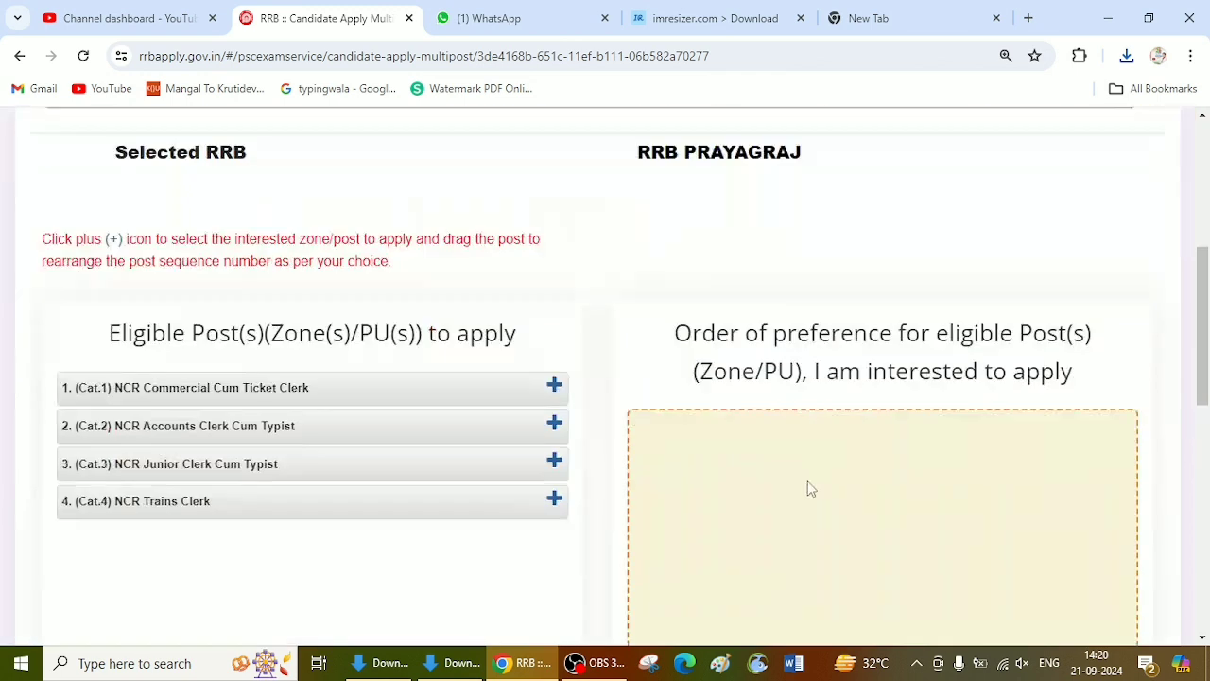
{"action": "scroll", "coordinate": [274, 311], "scroll_direction": "down", "scroll_amount": 2}
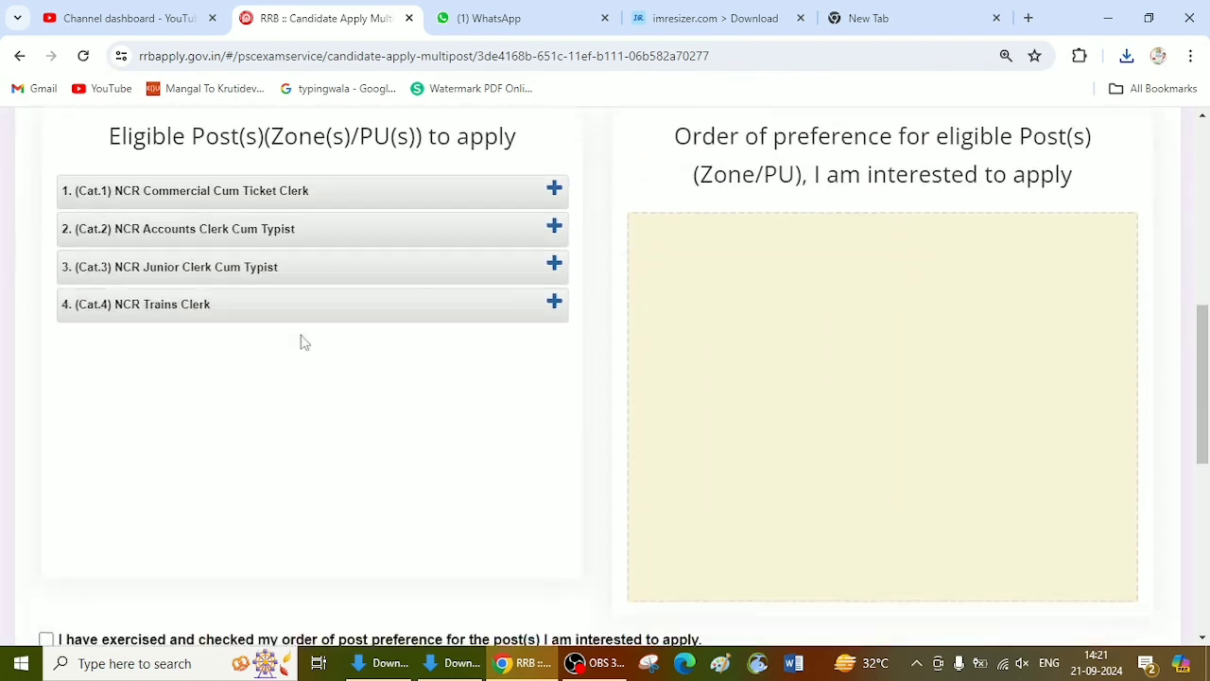
{"action": "scroll", "coordinate": [312, 378], "scroll_direction": "up", "scroll_amount": 2}
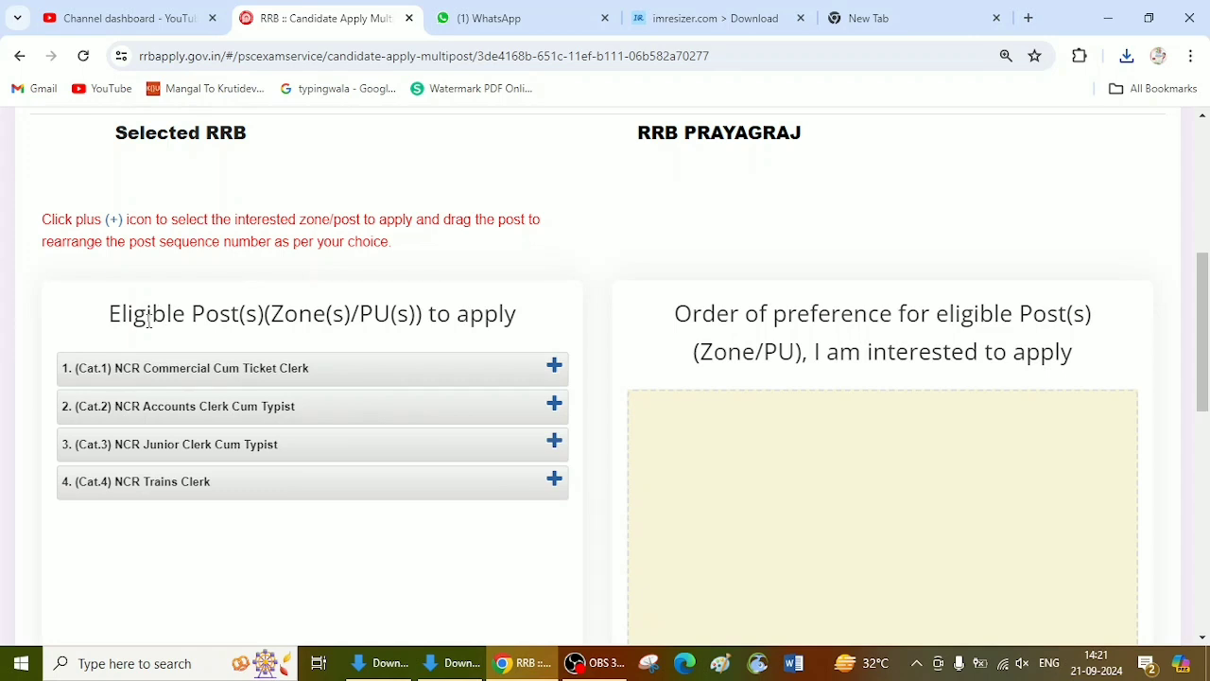
{"action": "scroll", "coordinate": [148, 322], "scroll_direction": "down", "scroll_amount": 2}
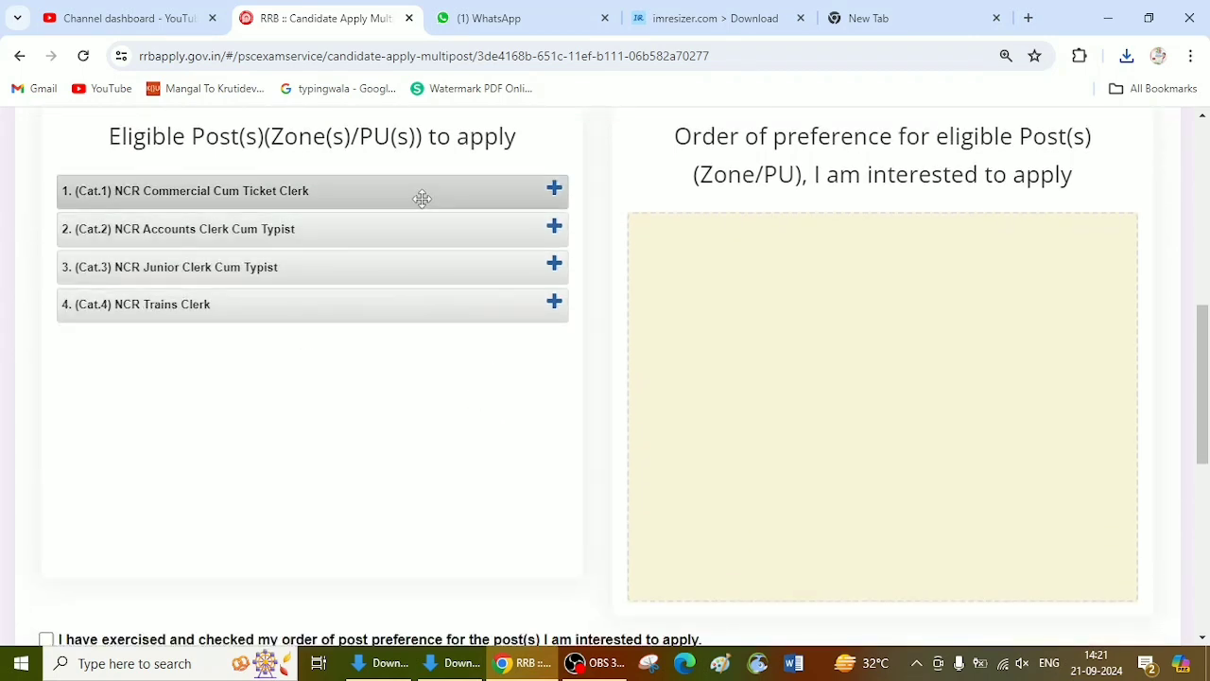
{"action": "left_click", "coordinate": [555, 305]}
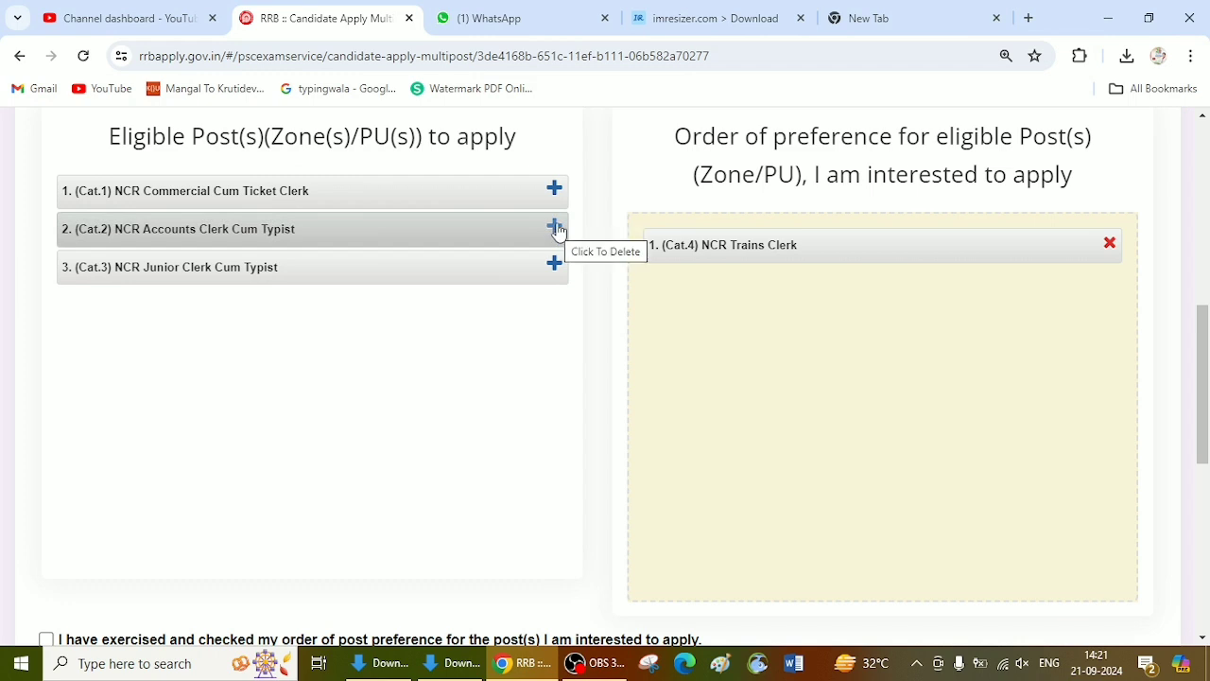
{"action": "left_click", "coordinate": [556, 194]}
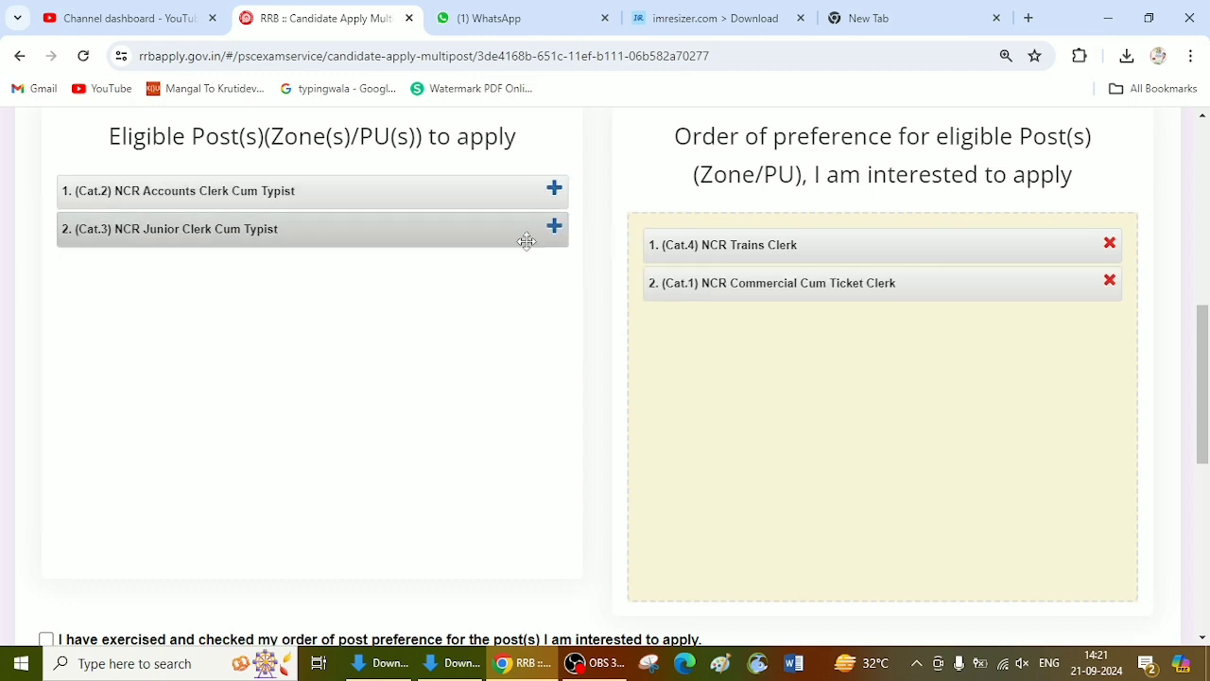
{"action": "left_click", "coordinate": [556, 192]}
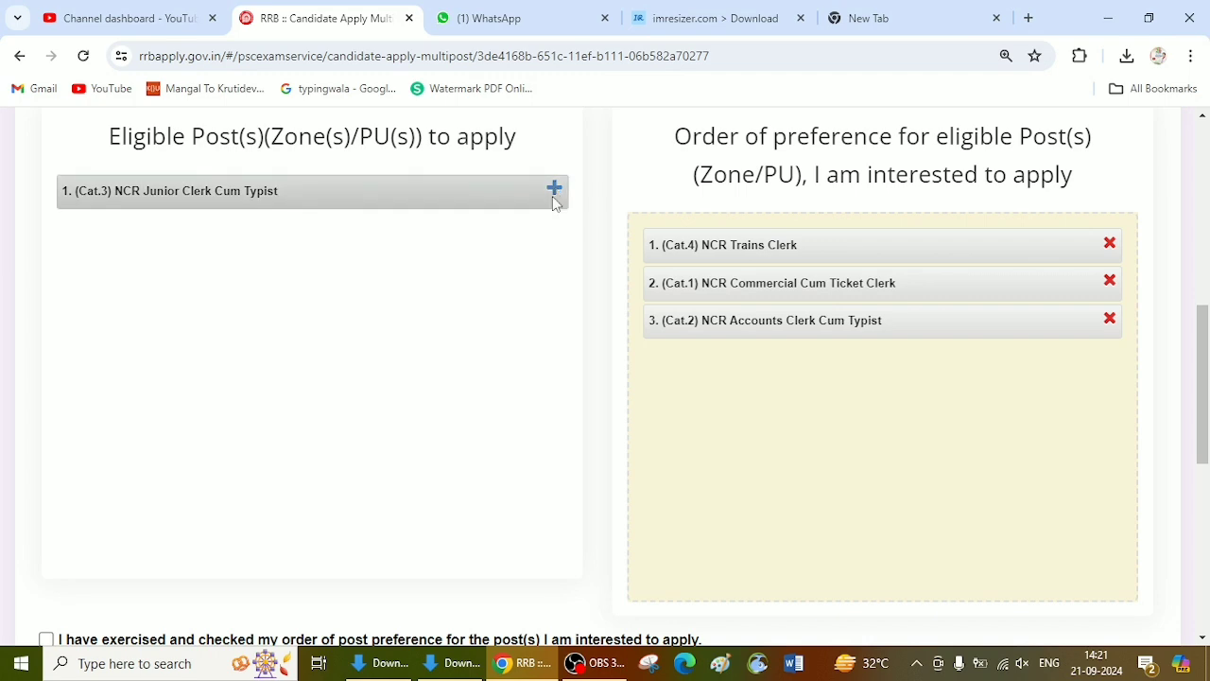
{"action": "left_click", "coordinate": [554, 190]}
Step: Complete the declarations by confirming the order of post preference and the eligibility conditions, with RAEBARELI as the place
{"action": "scroll", "coordinate": [900, 310], "scroll_direction": "down", "scroll_amount": 2}
{"action": "scroll", "coordinate": [900, 310], "scroll_direction": "down", "scroll_amount": 2}
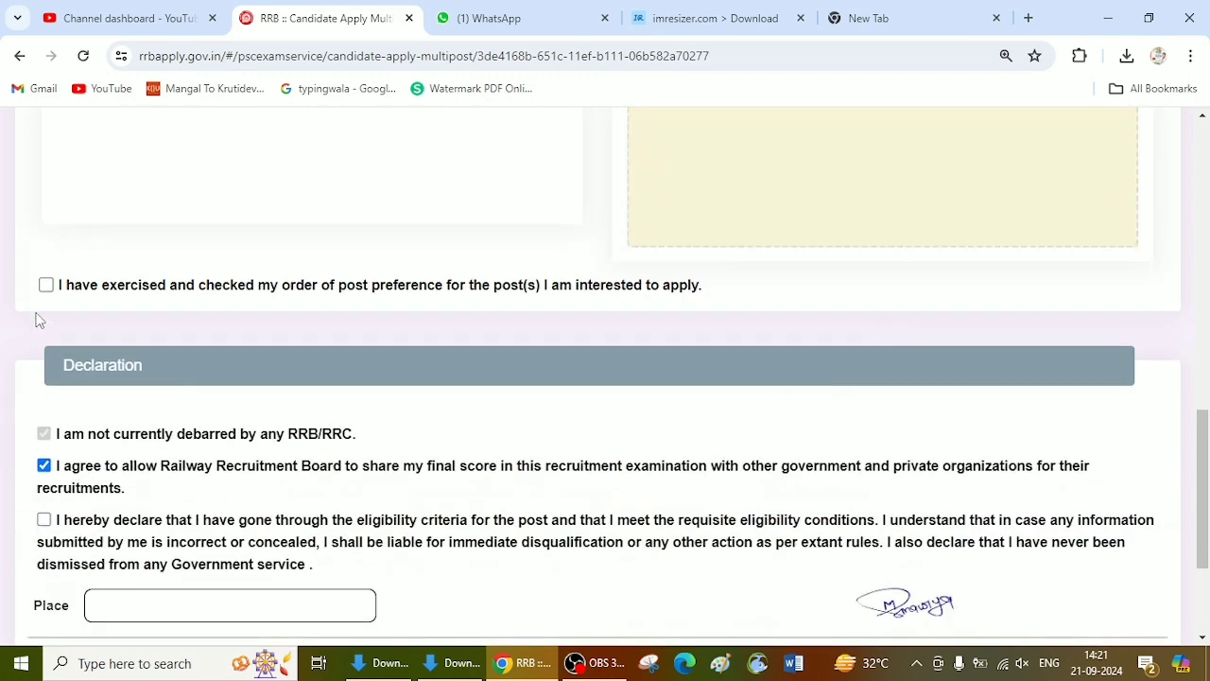
{"action": "left_click", "coordinate": [45, 284]}
{"action": "scroll", "coordinate": [31, 328], "scroll_direction": "down", "scroll_amount": 3}
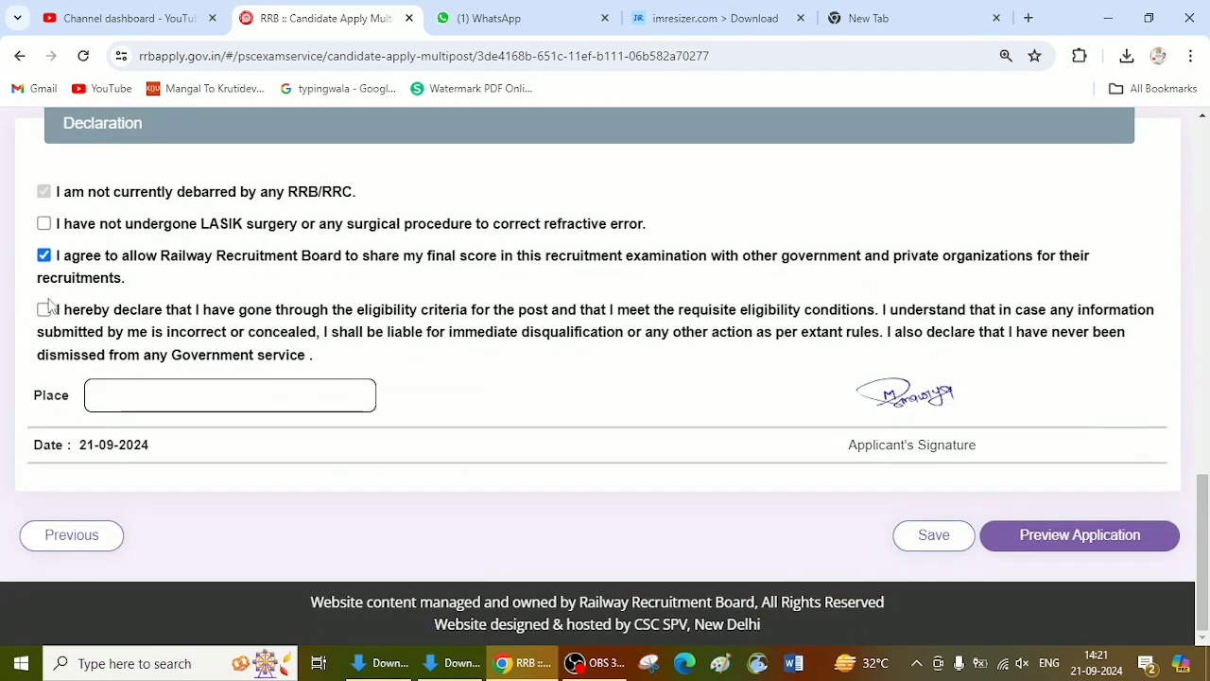
{"action": "left_click", "coordinate": [44, 309]}
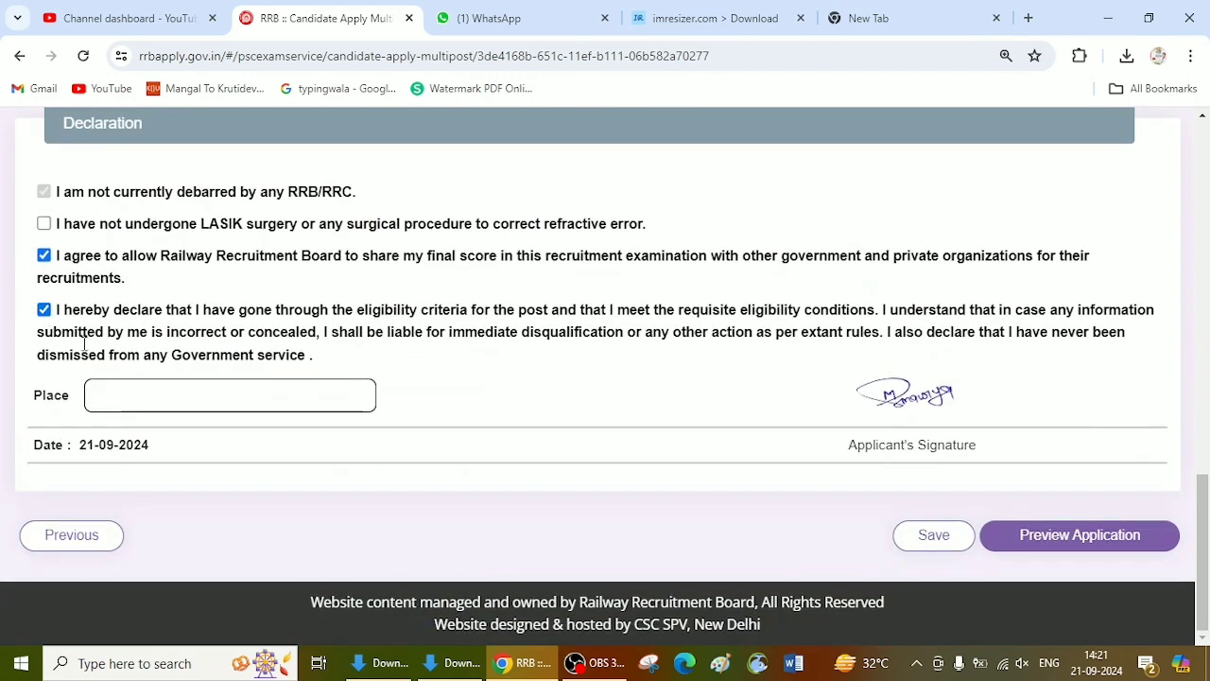
{"action": "left_click", "coordinate": [128, 388]}
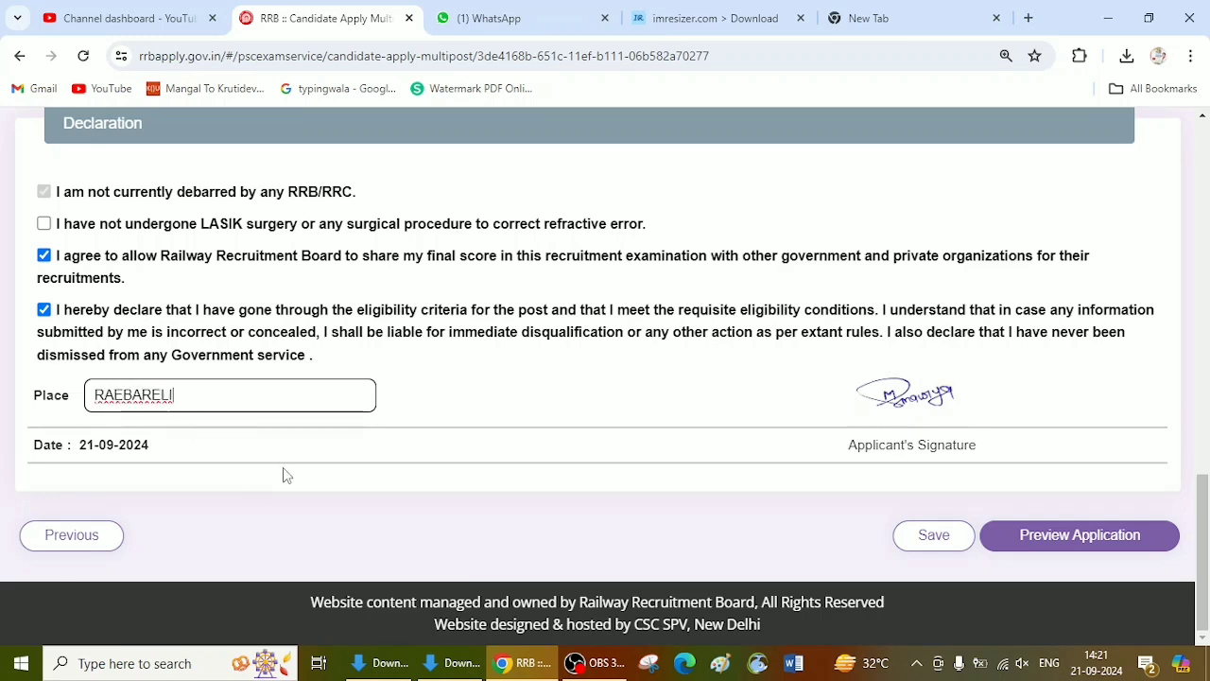
Step: Save the post preferences and declaration, and check the application preview, confirming that the details were re-checked and found correct
{"action": "left_click", "coordinate": [931, 534]}
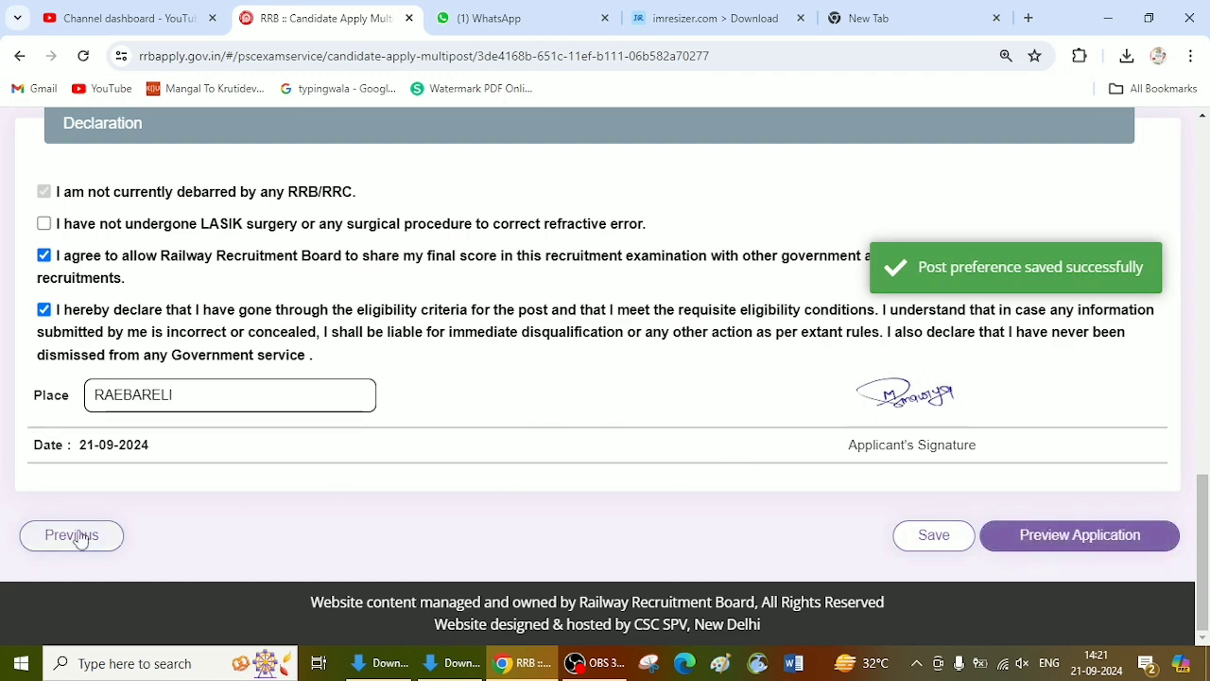
{"action": "left_click", "coordinate": [1076, 535]}
{"action": "scroll", "coordinate": [567, 340], "scroll_direction": "up", "scroll_amount": 1}
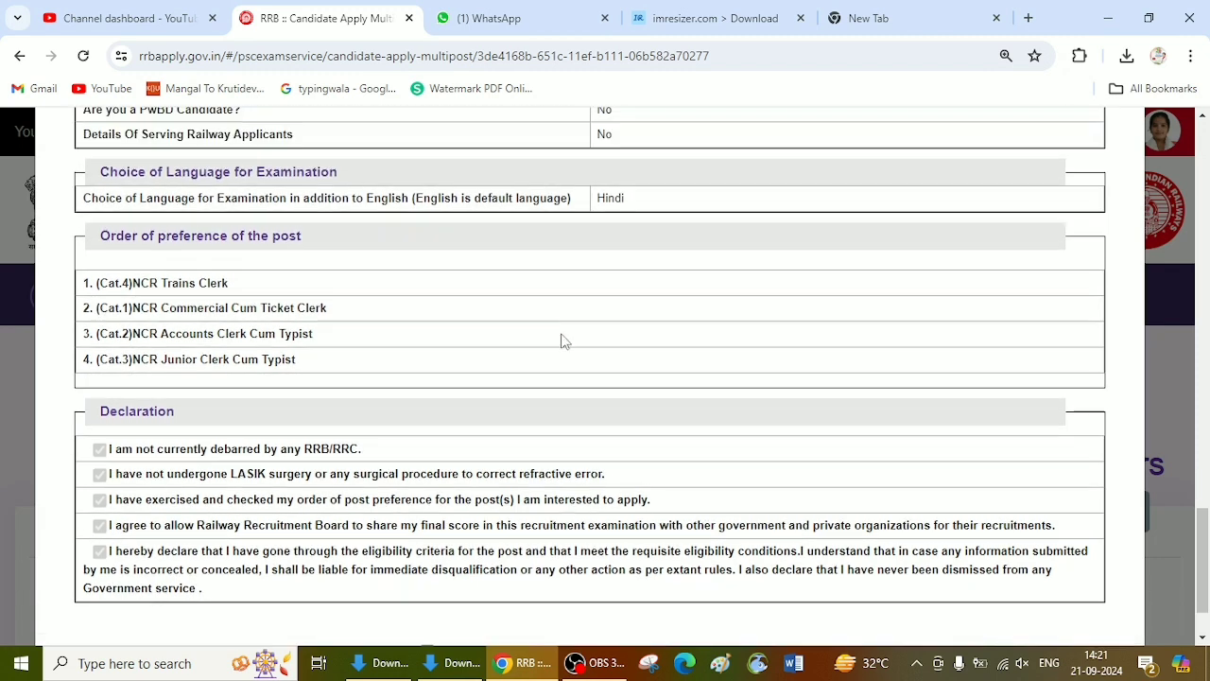
{"action": "scroll", "coordinate": [581, 139], "scroll_direction": "down", "scroll_amount": 1}
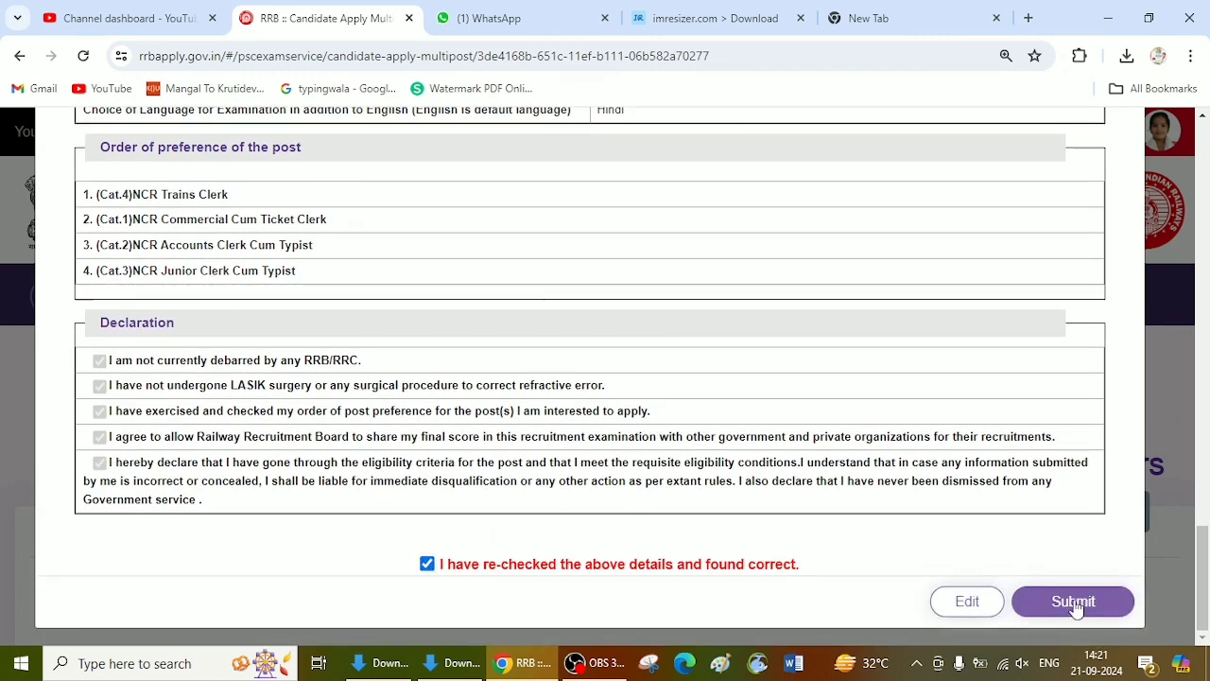
Step: Return from the preview to editing, review the post preference order and declarations, and preview the application again
{"action": "left_click", "coordinate": [966, 601]}
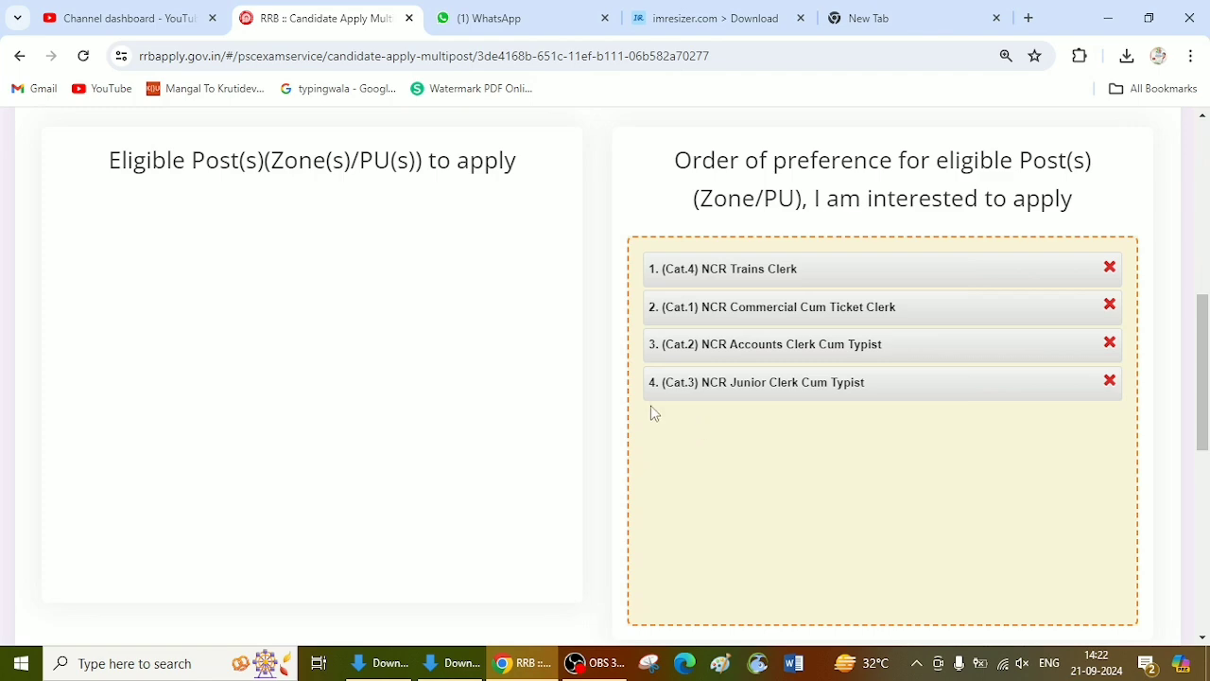
{"action": "scroll", "coordinate": [743, 365], "scroll_direction": "down", "scroll_amount": 5}
{"action": "scroll", "coordinate": [818, 378], "scroll_direction": "down", "scroll_amount": 1}
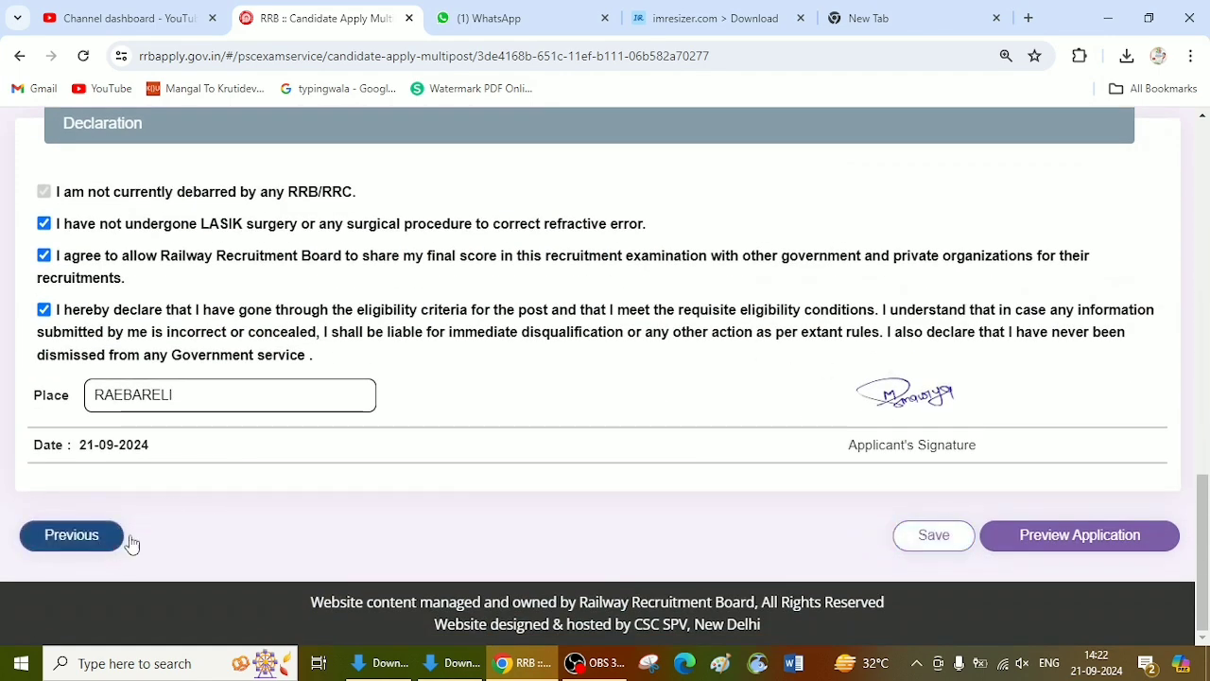
{"action": "scroll", "coordinate": [997, 533], "scroll_direction": "up", "scroll_amount": 4}
{"action": "scroll", "coordinate": [997, 533], "scroll_direction": "up", "scroll_amount": 5}
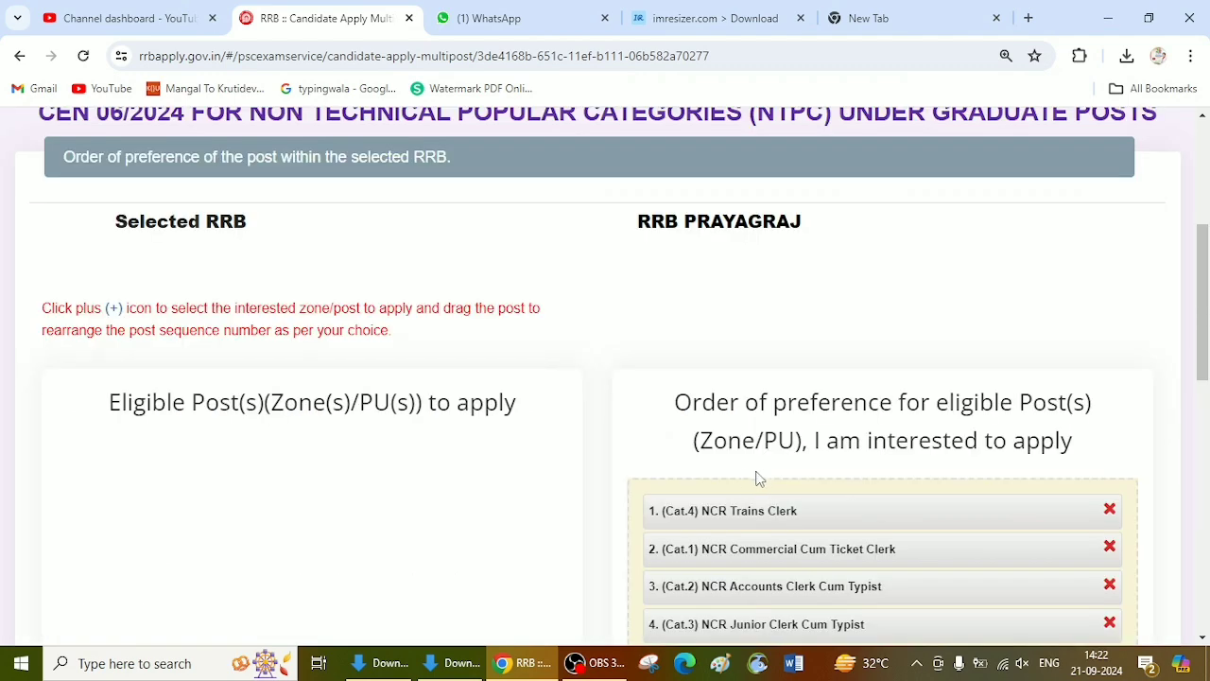
{"action": "scroll", "coordinate": [766, 448], "scroll_direction": "down", "scroll_amount": 9}
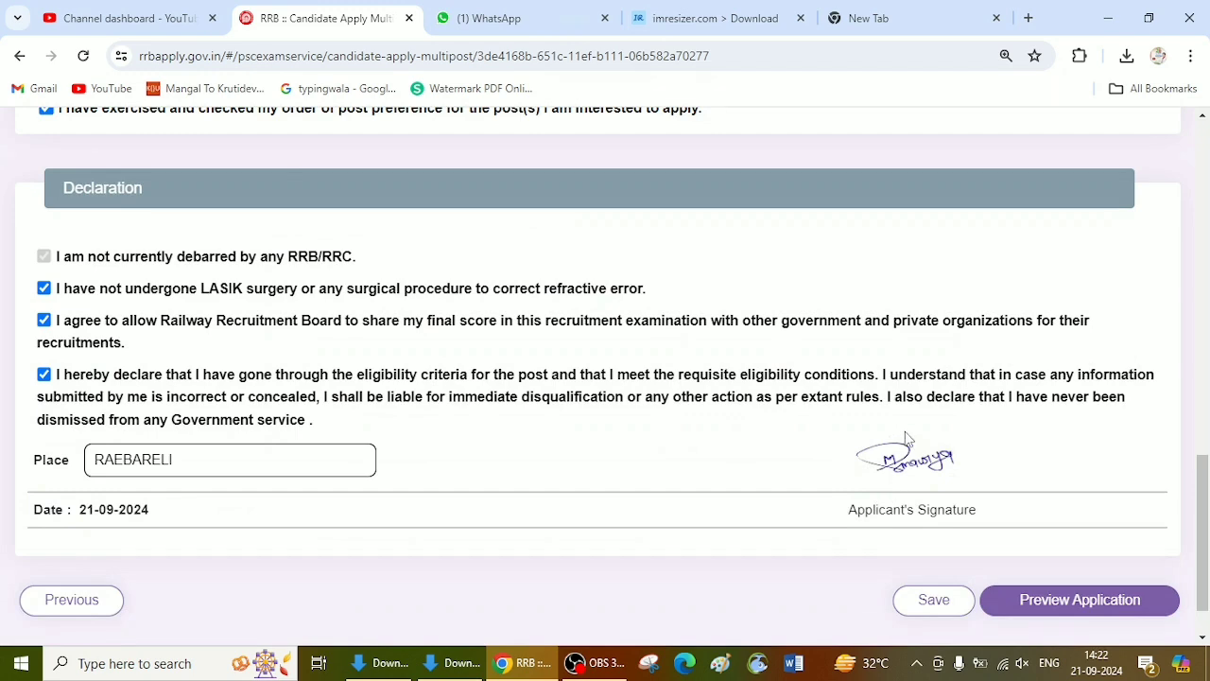
{"action": "left_click", "coordinate": [1056, 598]}
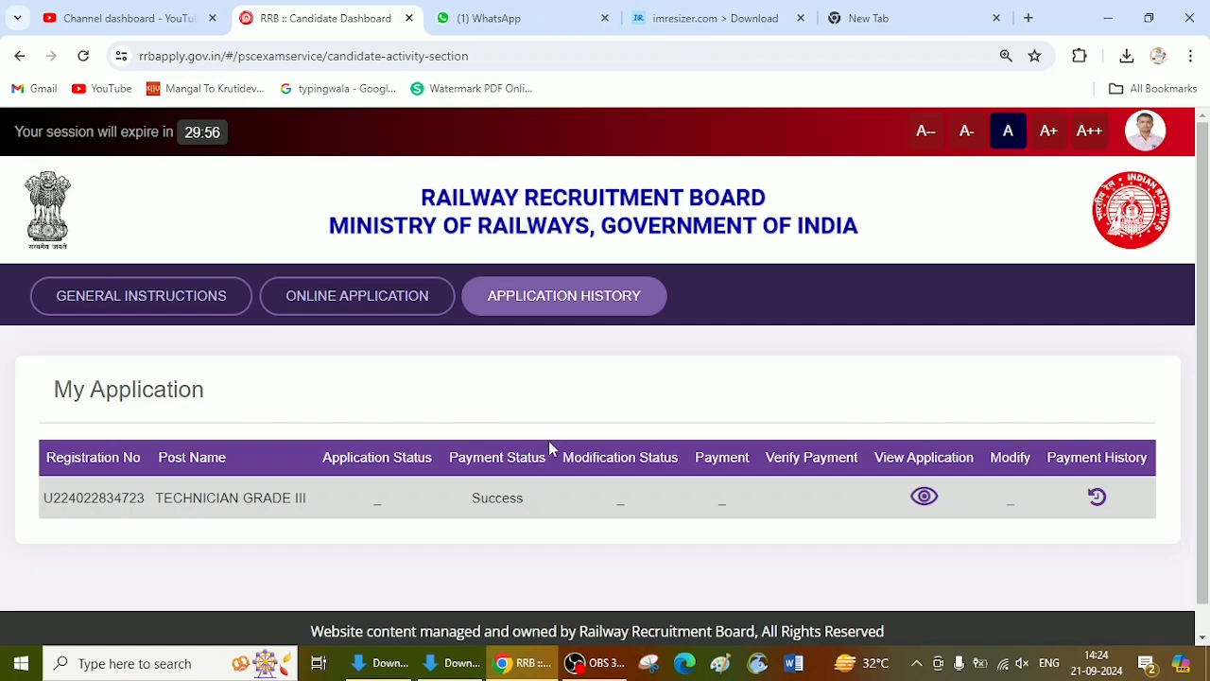
Step: Examine the payment status and other details of the TECHNICIAN GRADE III entry in the application history
{"action": "double_click", "coordinate": [477, 501]}
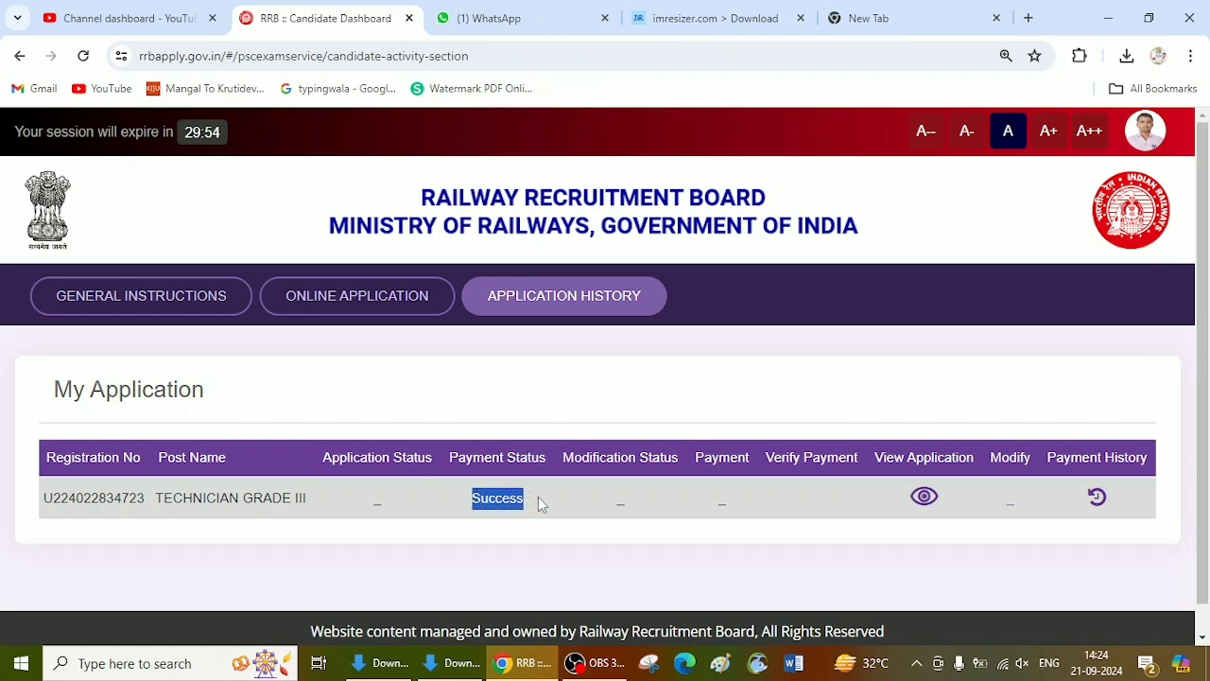
{"action": "left_click", "coordinate": [564, 298]}
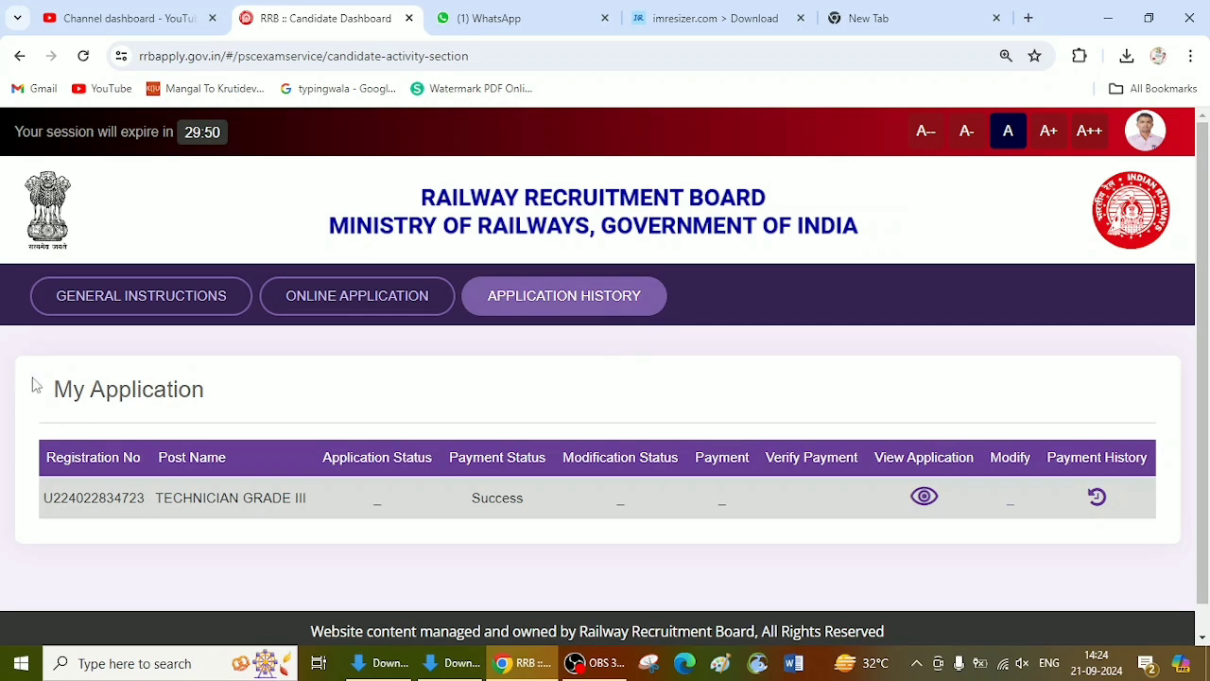
{"action": "left_click_drag", "start_coordinate": [54, 387], "coordinate": [206, 389]}
{"action": "left_click_drag", "start_coordinate": [53, 501], "coordinate": [473, 509]}
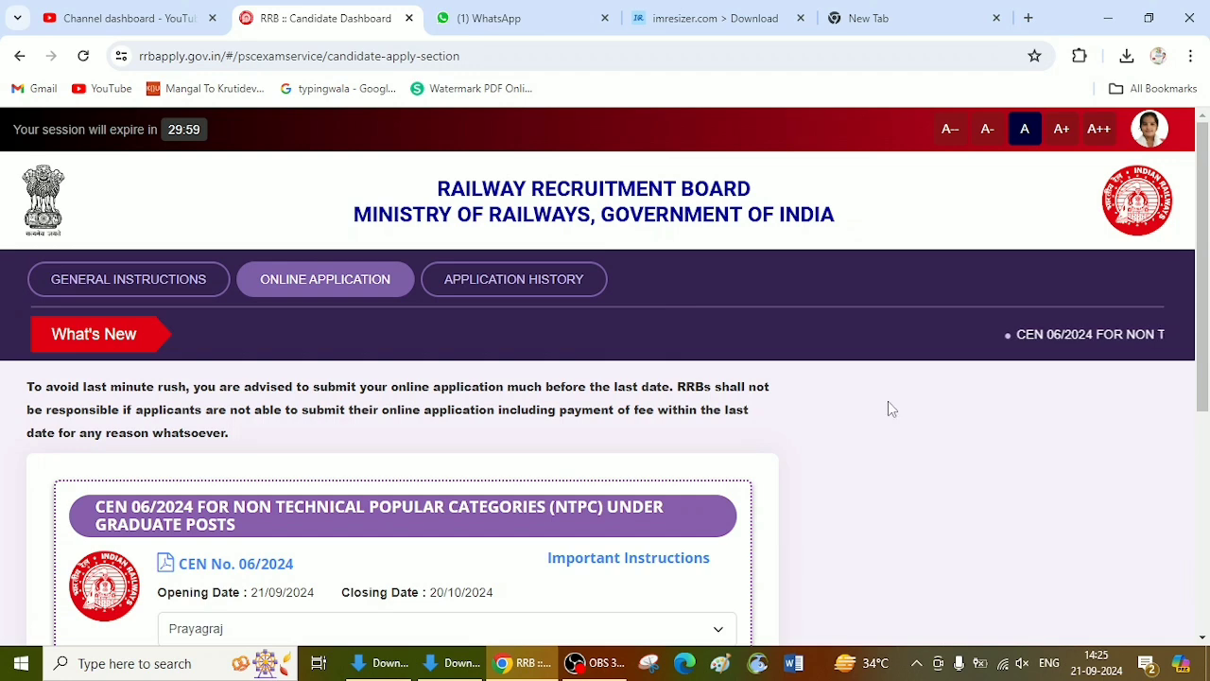
Step: Log out of the candidate account and look over the RRB home page
{"action": "left_click", "coordinate": [1151, 130]}
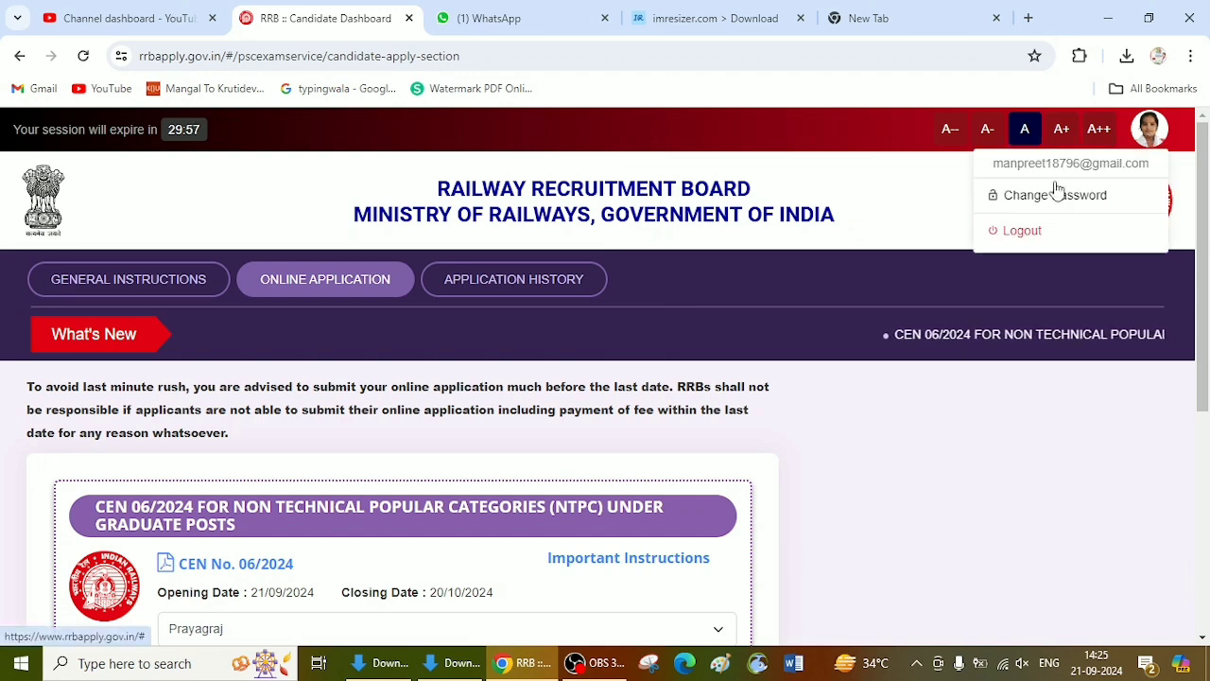
{"action": "left_click", "coordinate": [1021, 232]}
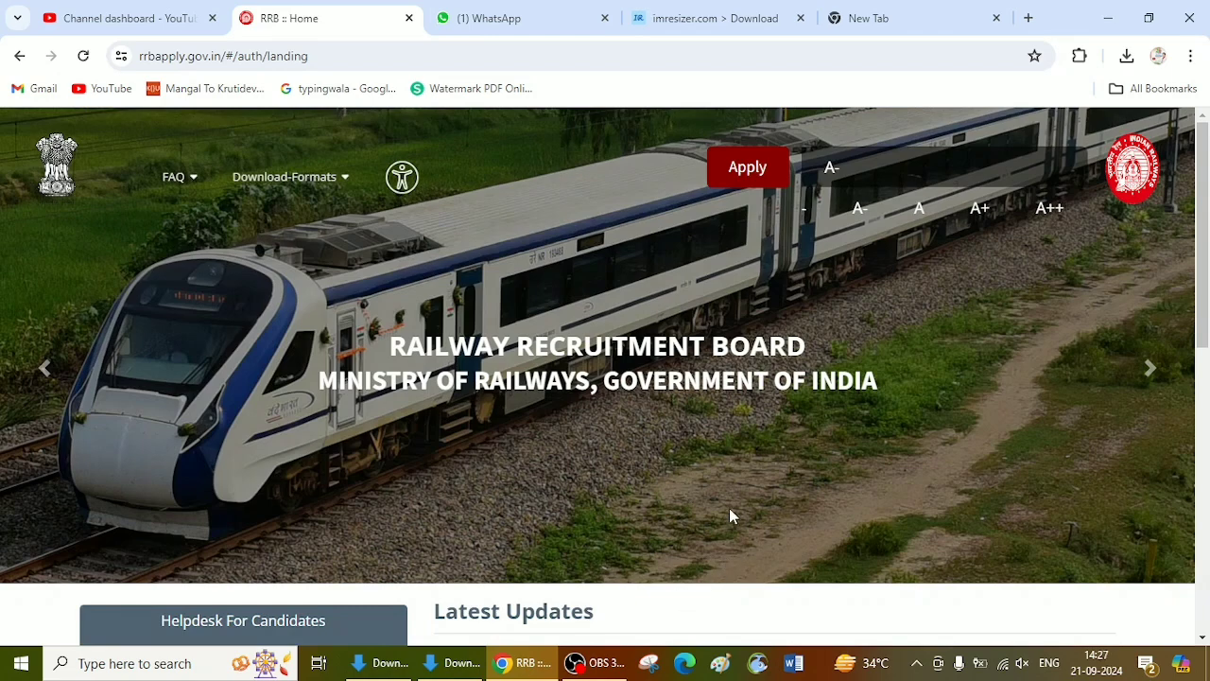
{"action": "scroll", "coordinate": [699, 518], "scroll_direction": "down", "scroll_amount": 3}
{"action": "scroll", "coordinate": [701, 520], "scroll_direction": "up", "scroll_amount": 3}
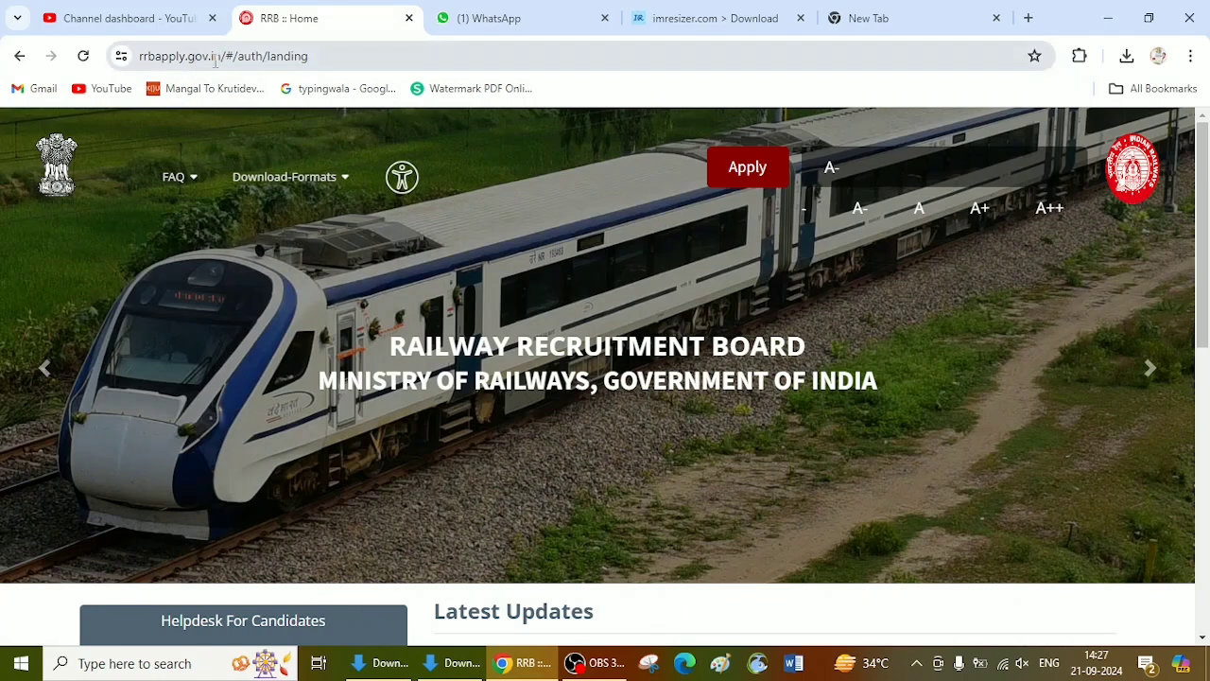
Step: Check the imresizer.com page address and open remove.bg in the empty browser tab
{"action": "left_click", "coordinate": [756, 19]}
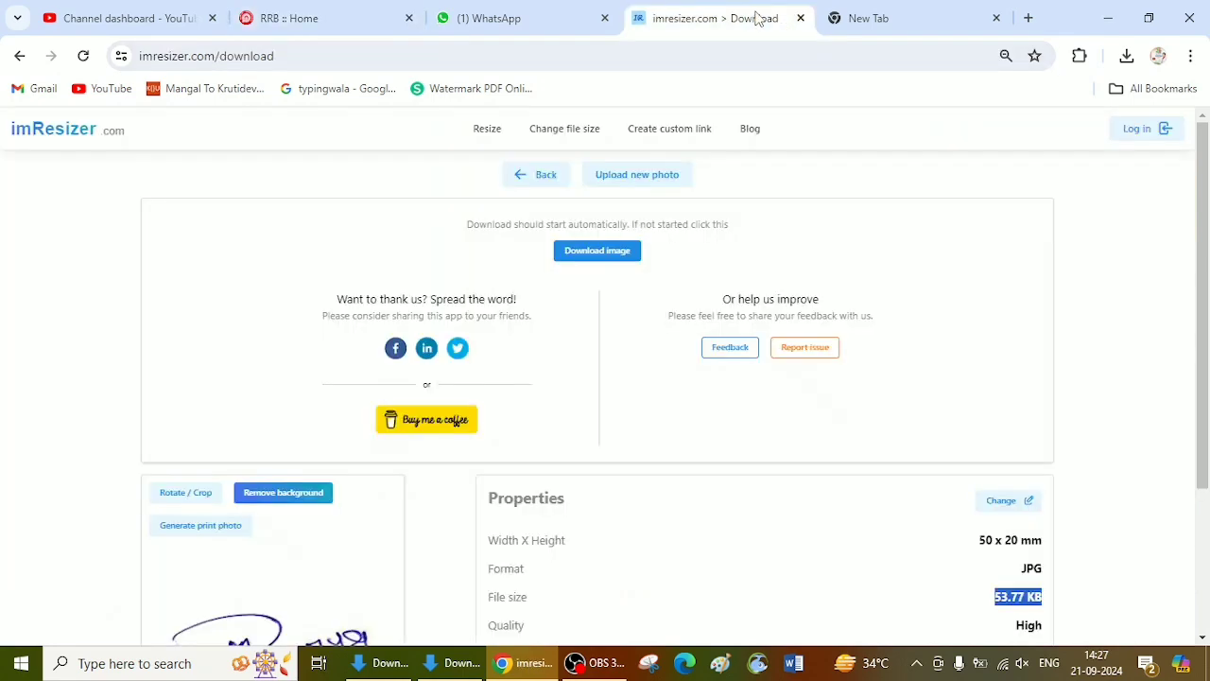
{"action": "left_click", "coordinate": [336, 54]}
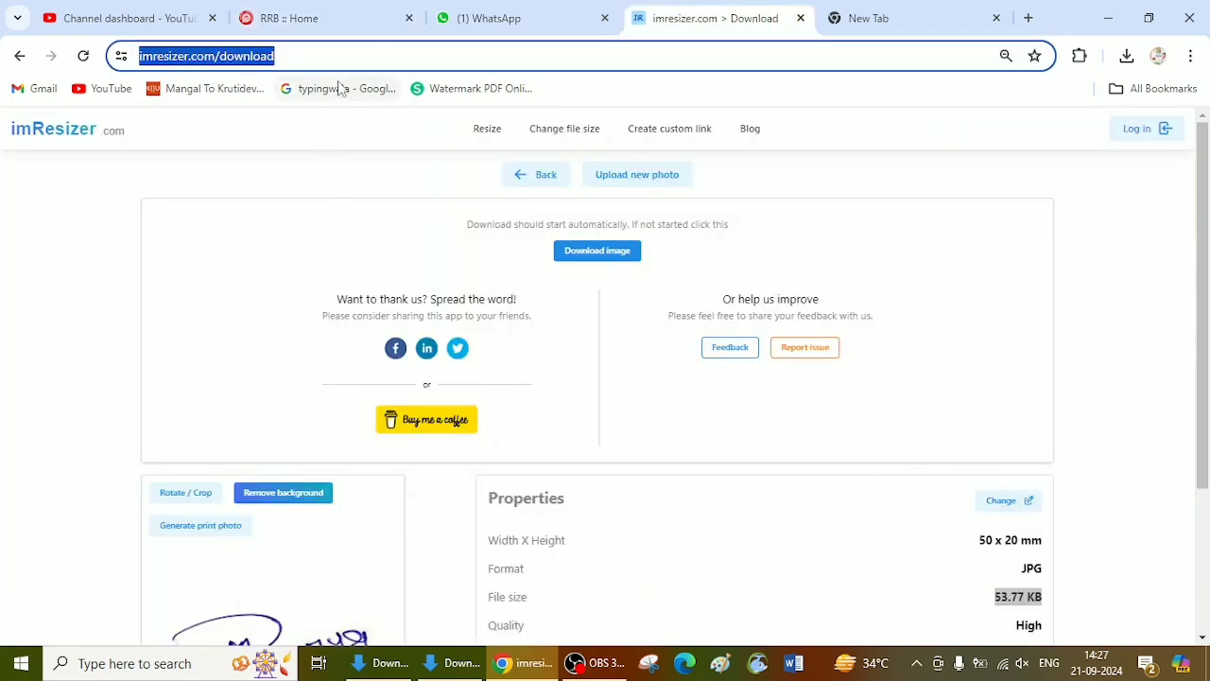
{"action": "left_click", "coordinate": [913, 23]}
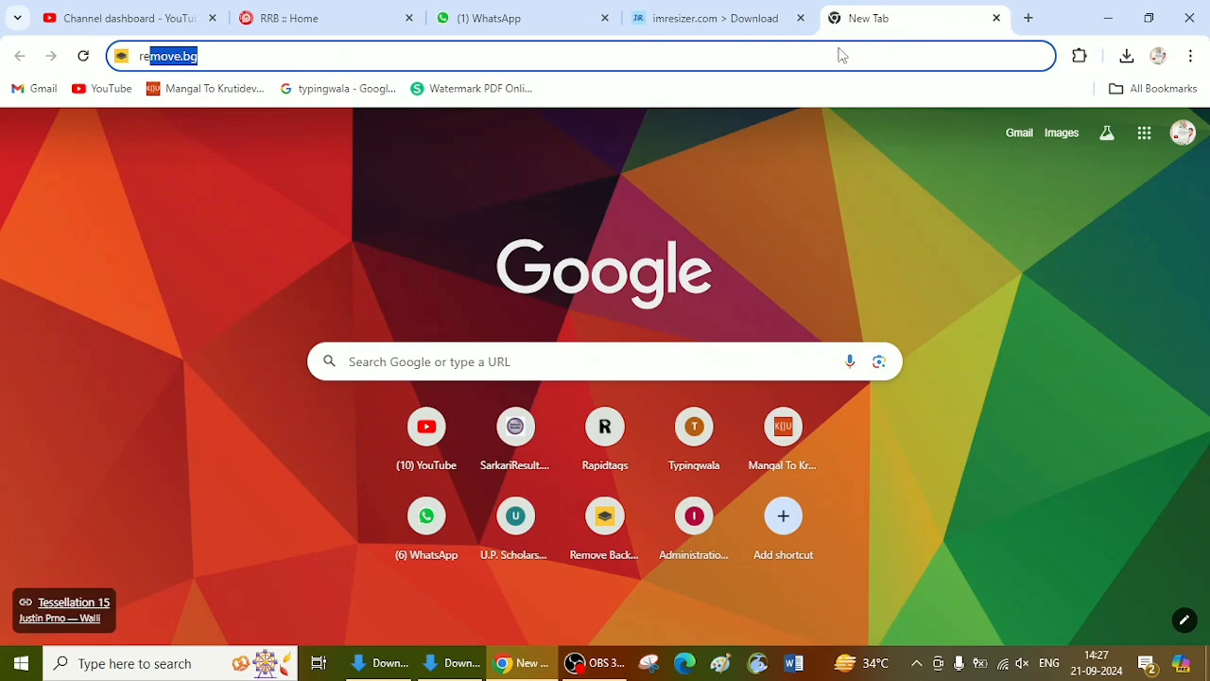
{"action": "left_click", "coordinate": [317, 48]}
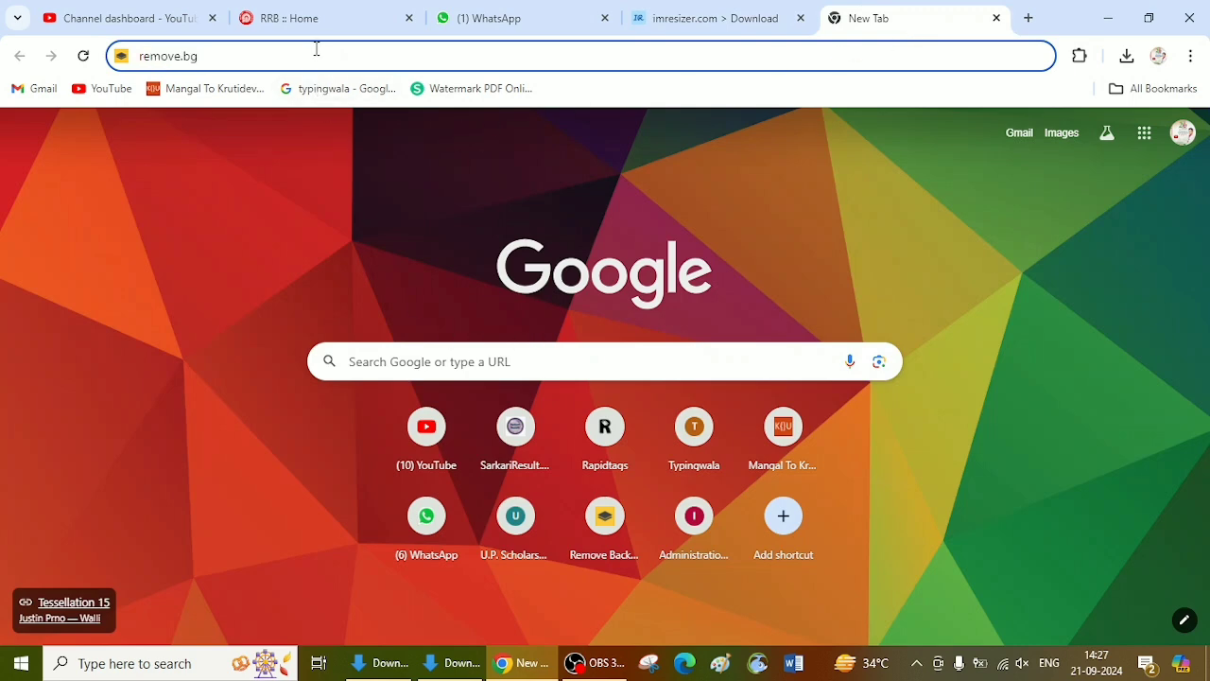
{"action": "key", "text": "Return"}
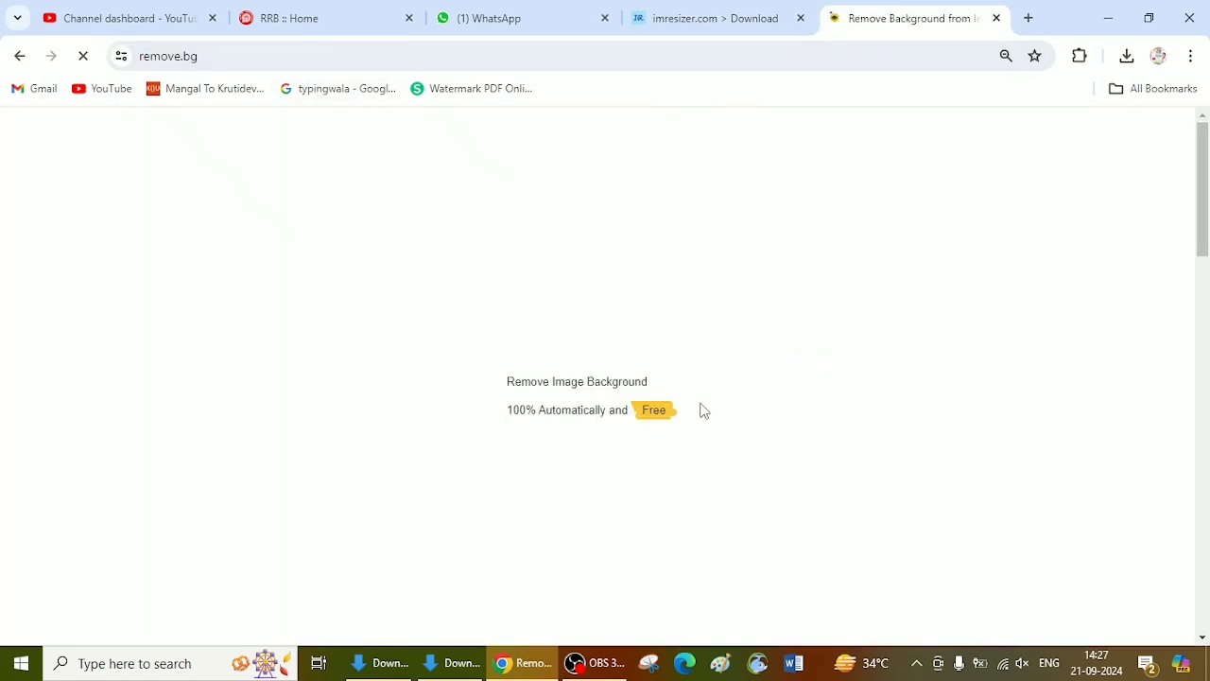
{"action": "scroll", "coordinate": [737, 397], "scroll_direction": "down", "scroll_amount": 3}
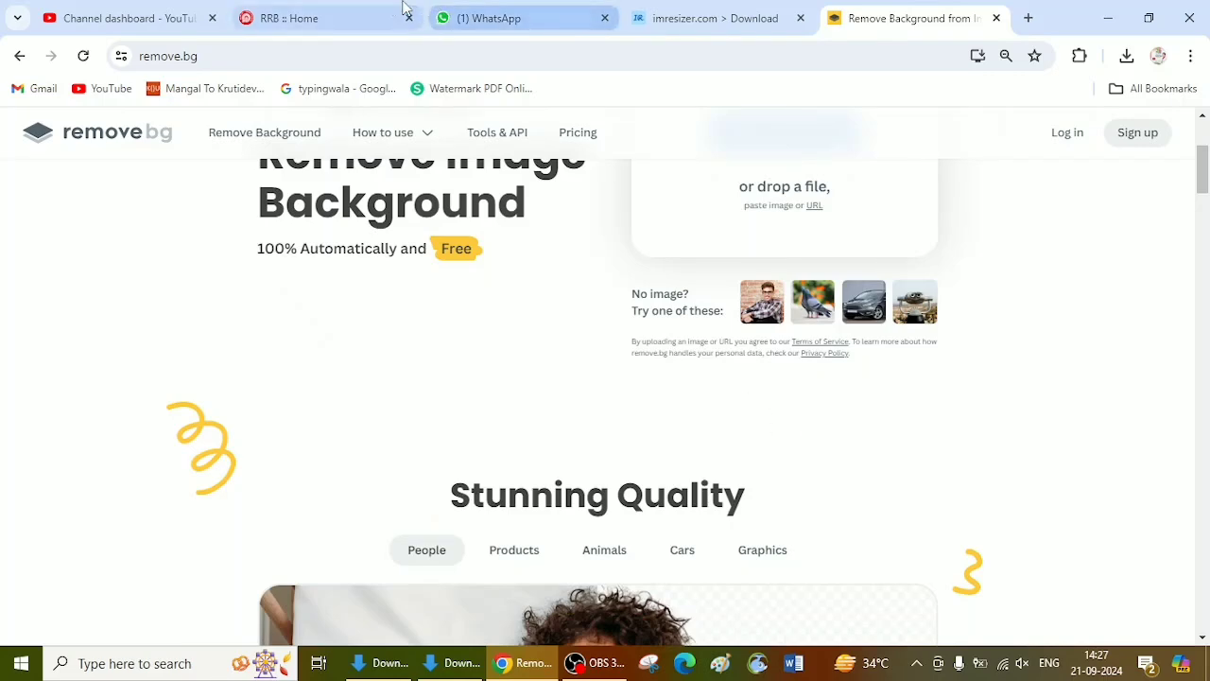
Step: Return to the RRB home page and look through its latest updates
{"action": "left_click", "coordinate": [355, 14]}
{"action": "scroll", "coordinate": [700, 330], "scroll_direction": "down", "scroll_amount": 7}
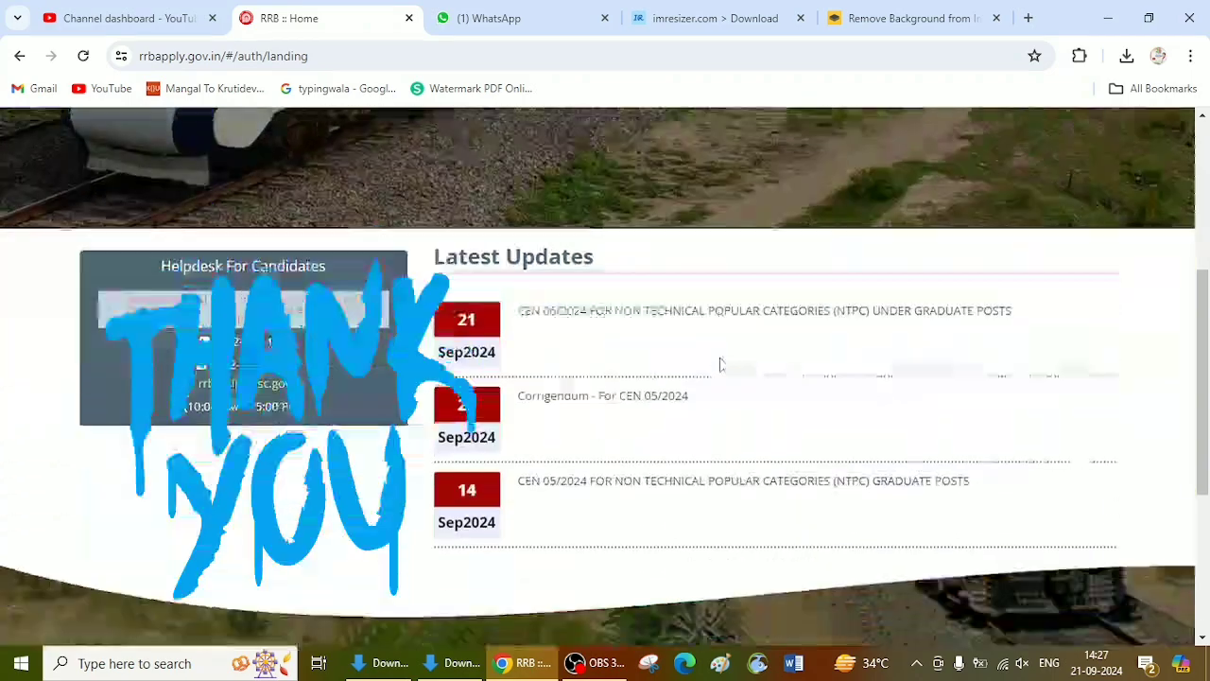
{"action": "scroll", "coordinate": [756, 336], "scroll_direction": "up", "scroll_amount": 3}
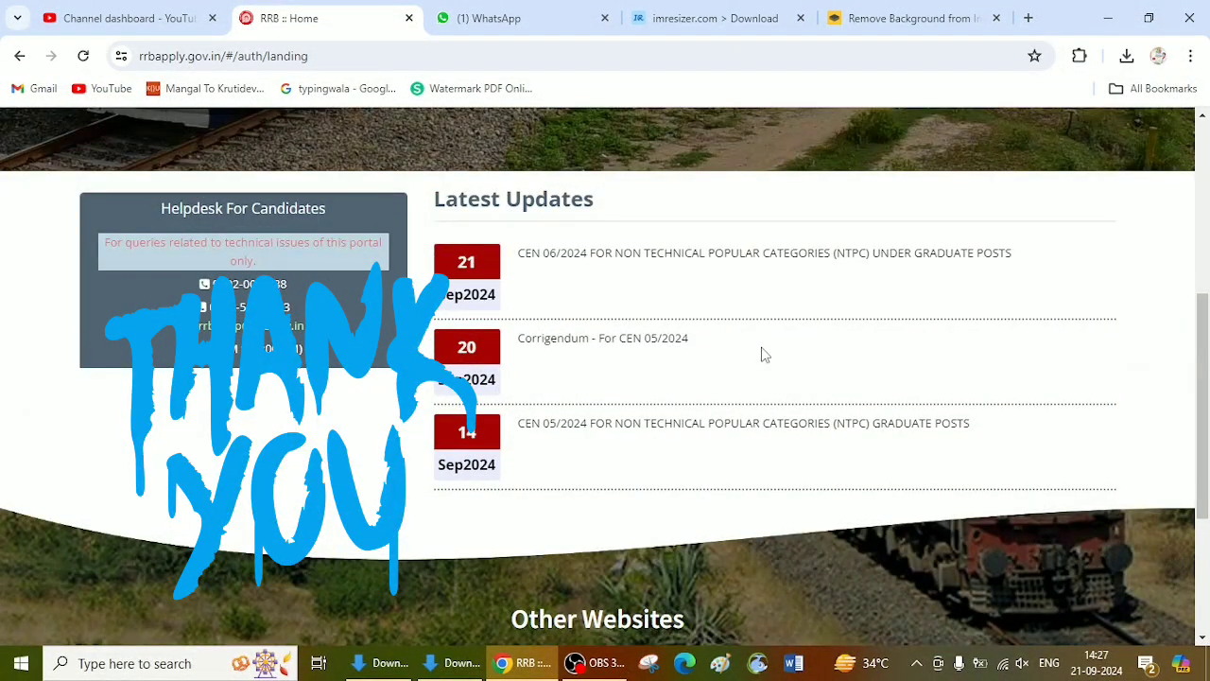
{"action": "scroll", "coordinate": [763, 353], "scroll_direction": "up", "scroll_amount": 5}
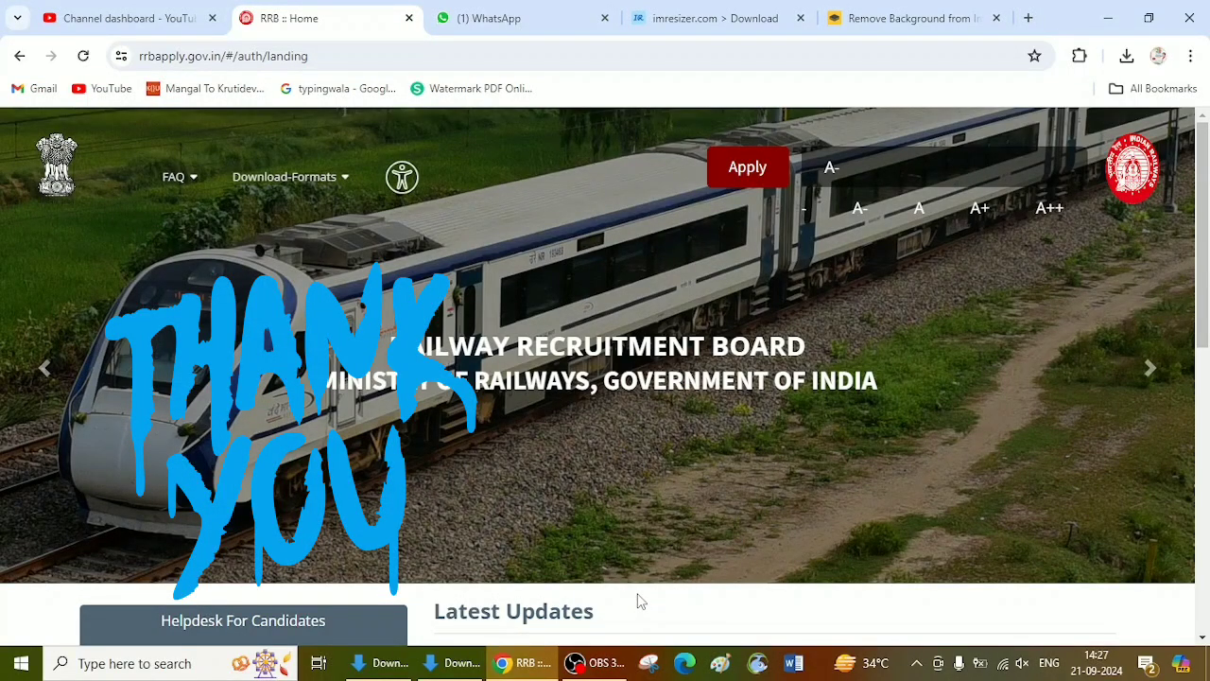
{"action": "left_click", "coordinate": [597, 662]}
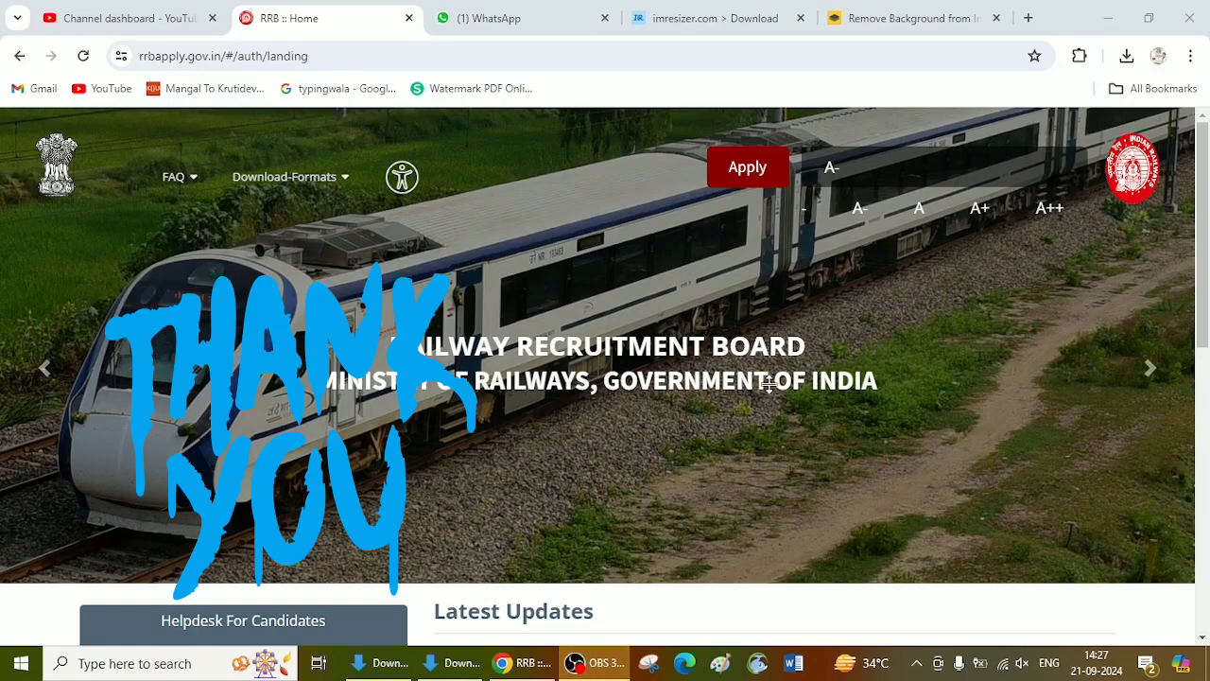